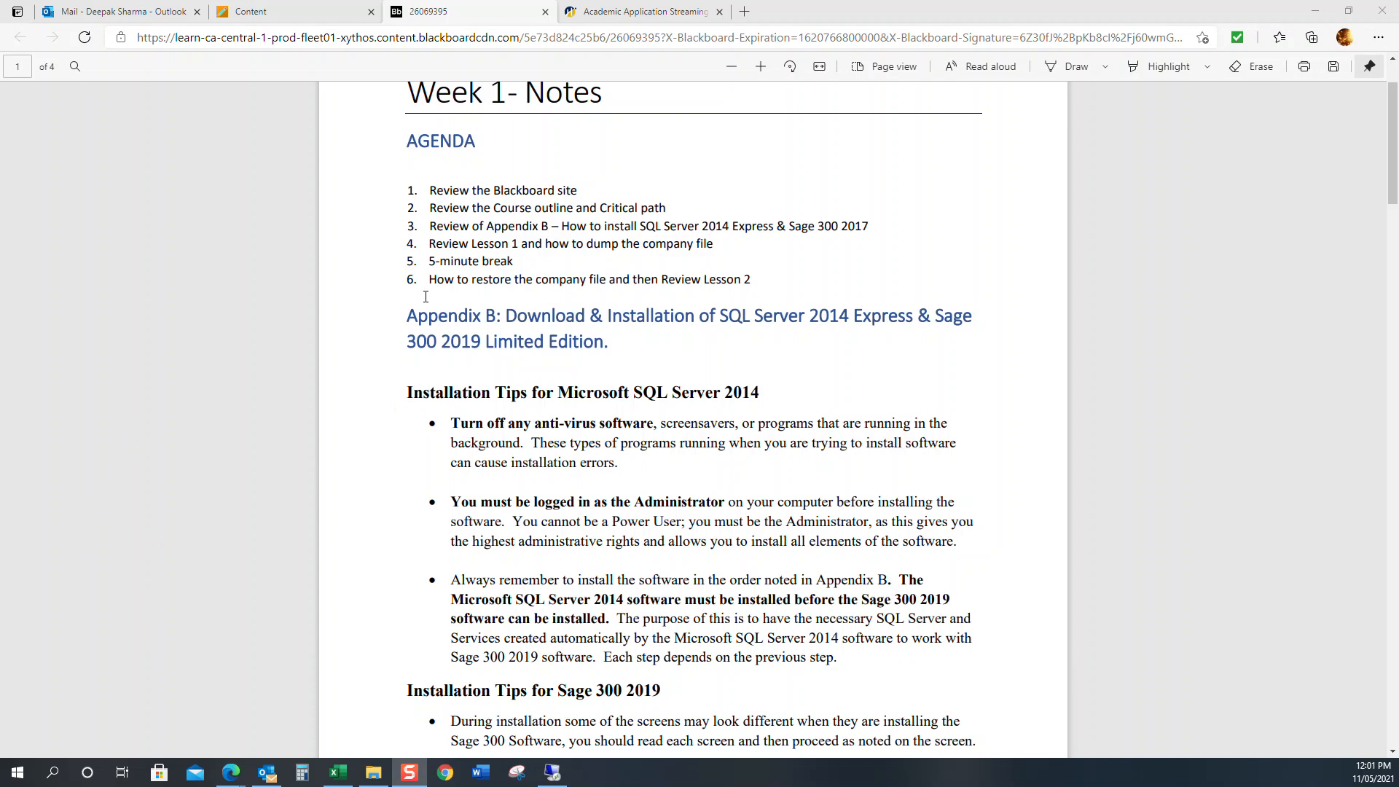
- Highlight the first two agenda items in the Week 1 notes, and then the Appendix B installation item
drag(430, 189, 666, 209)
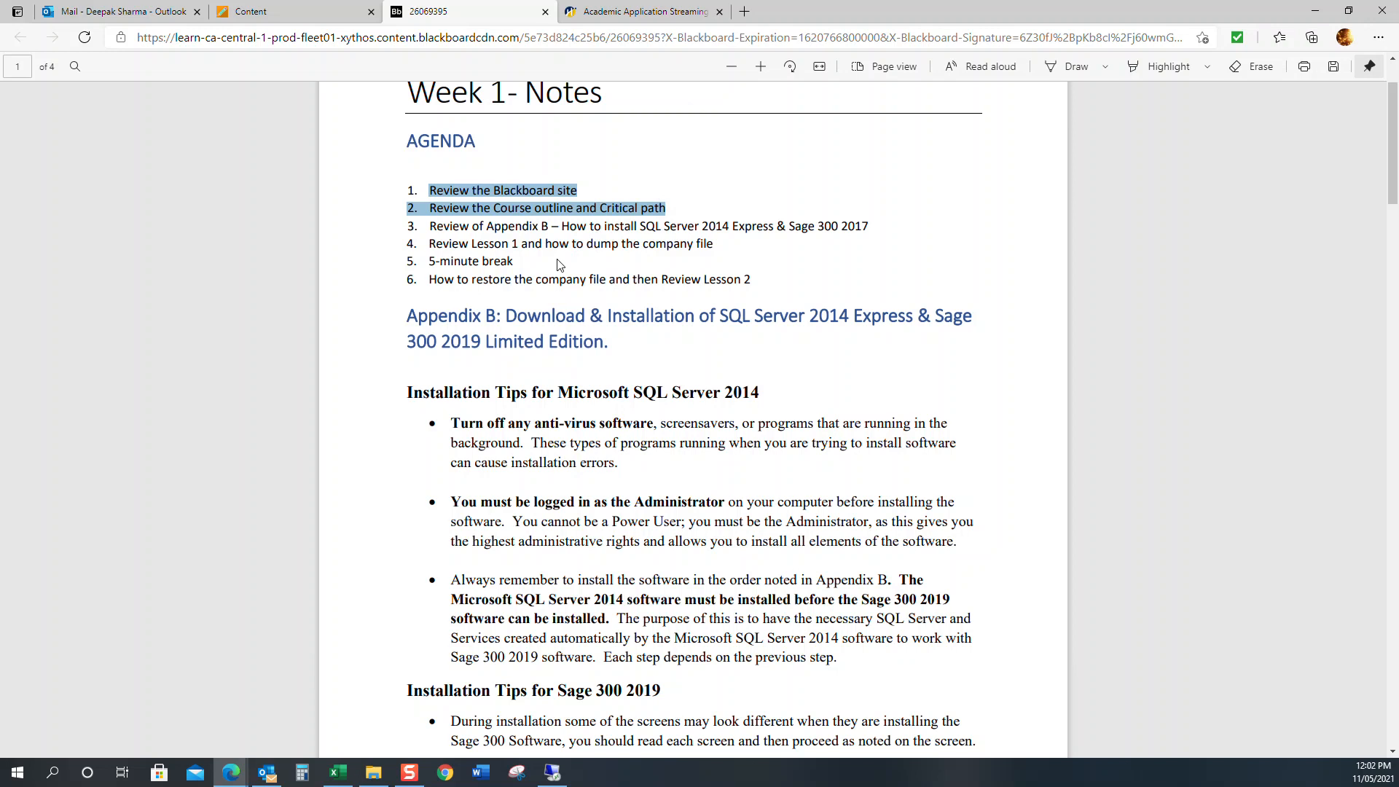
drag(870, 222, 792, 227)
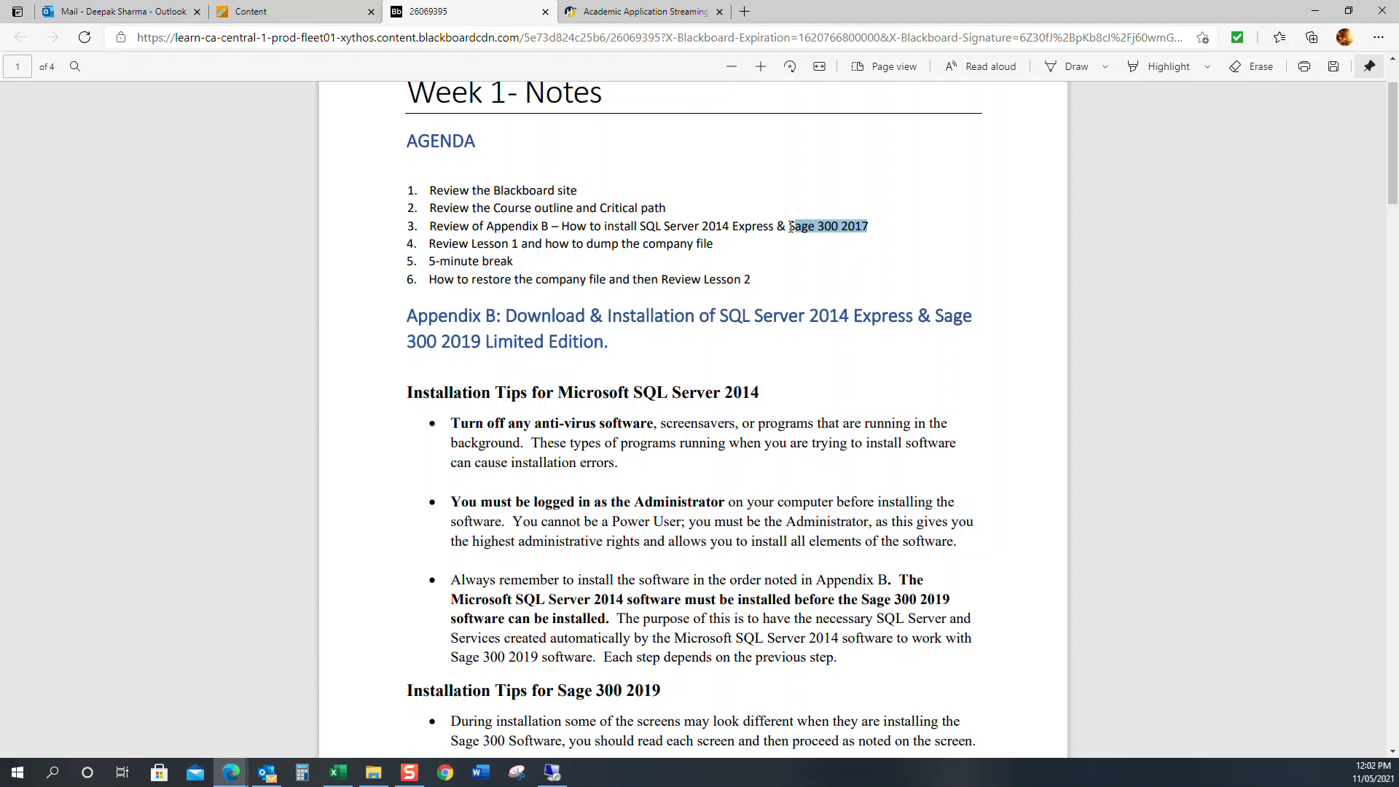
drag(791, 224, 787, 225)
drag(431, 228, 869, 225)
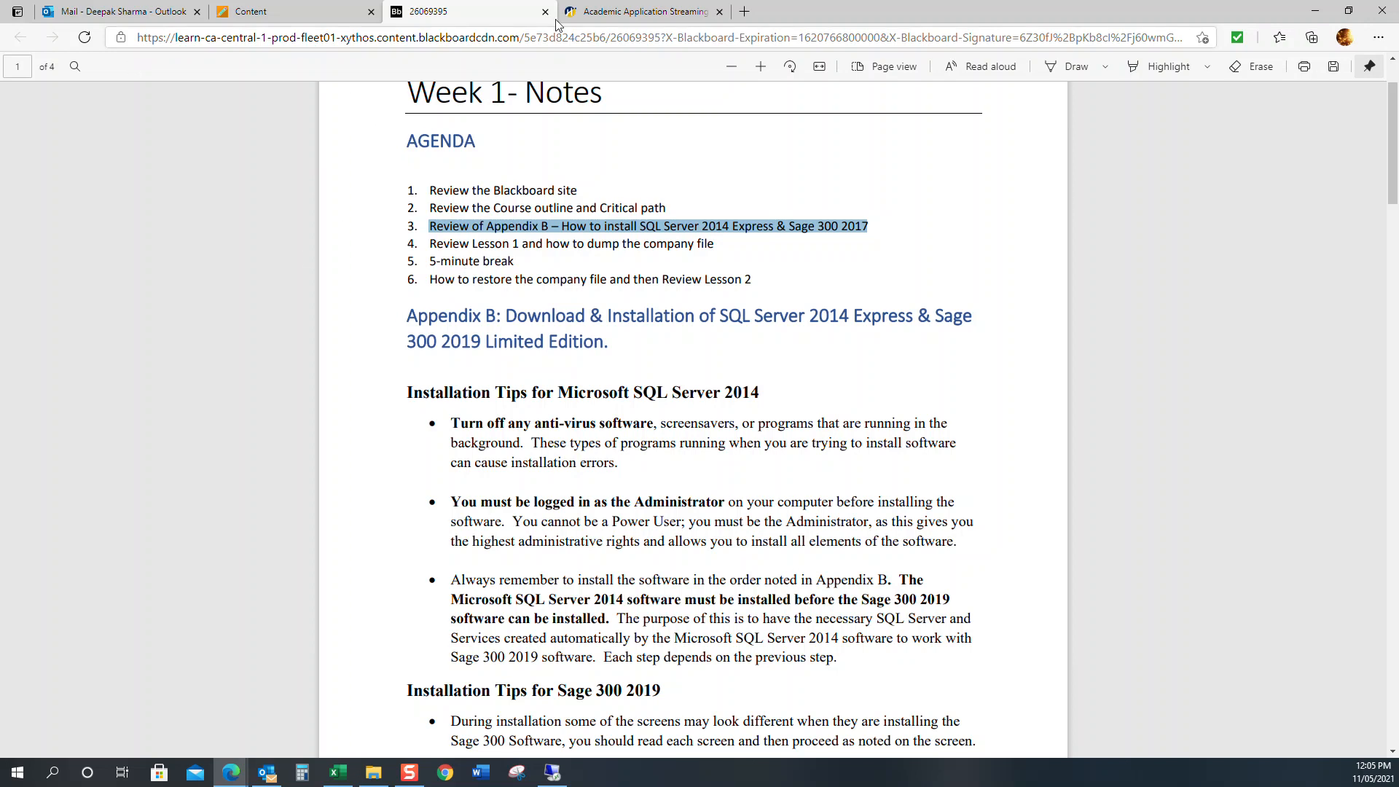
- Go to the Week 1 course content page and open the "Sage 50 2019 Dowload Link"
click(613, 13)
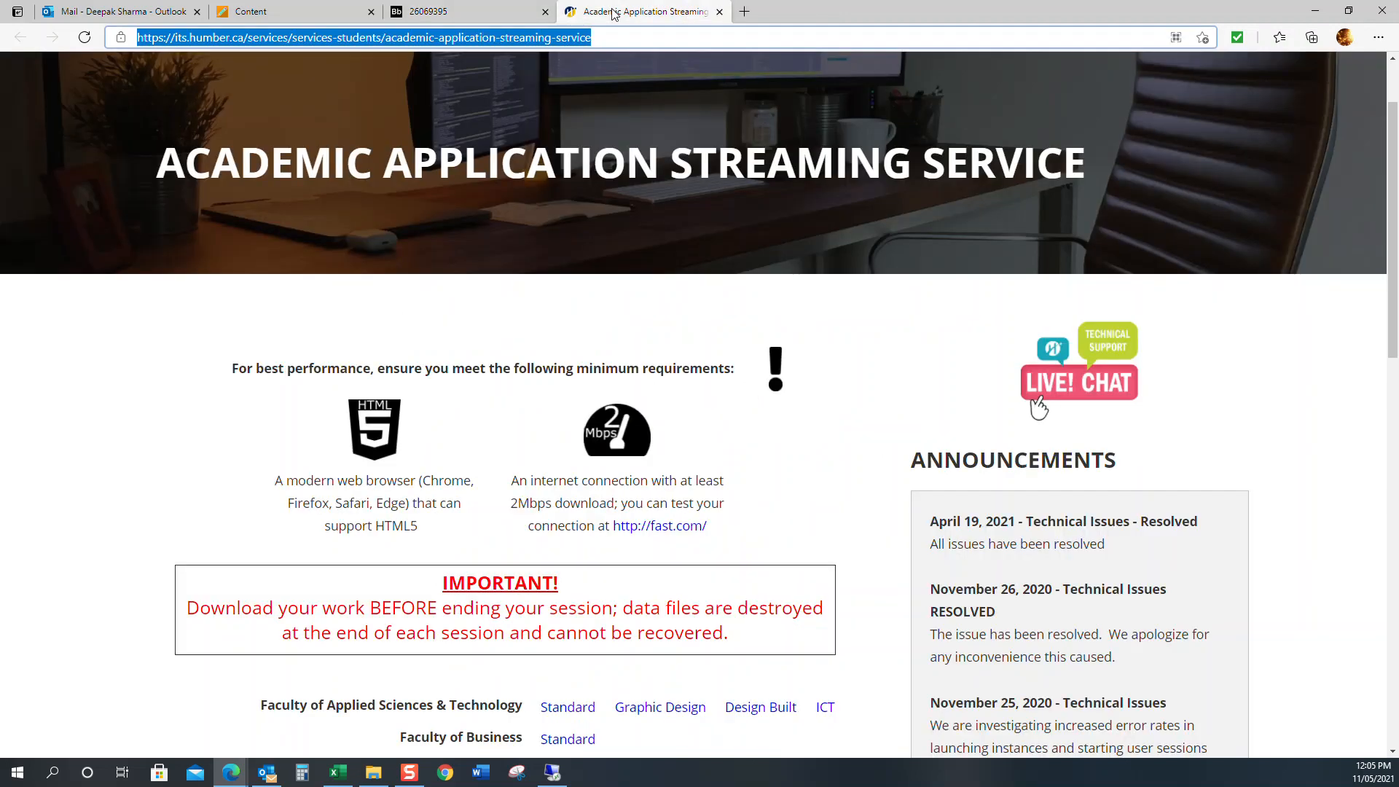
key(ctrl+shift+Tab)
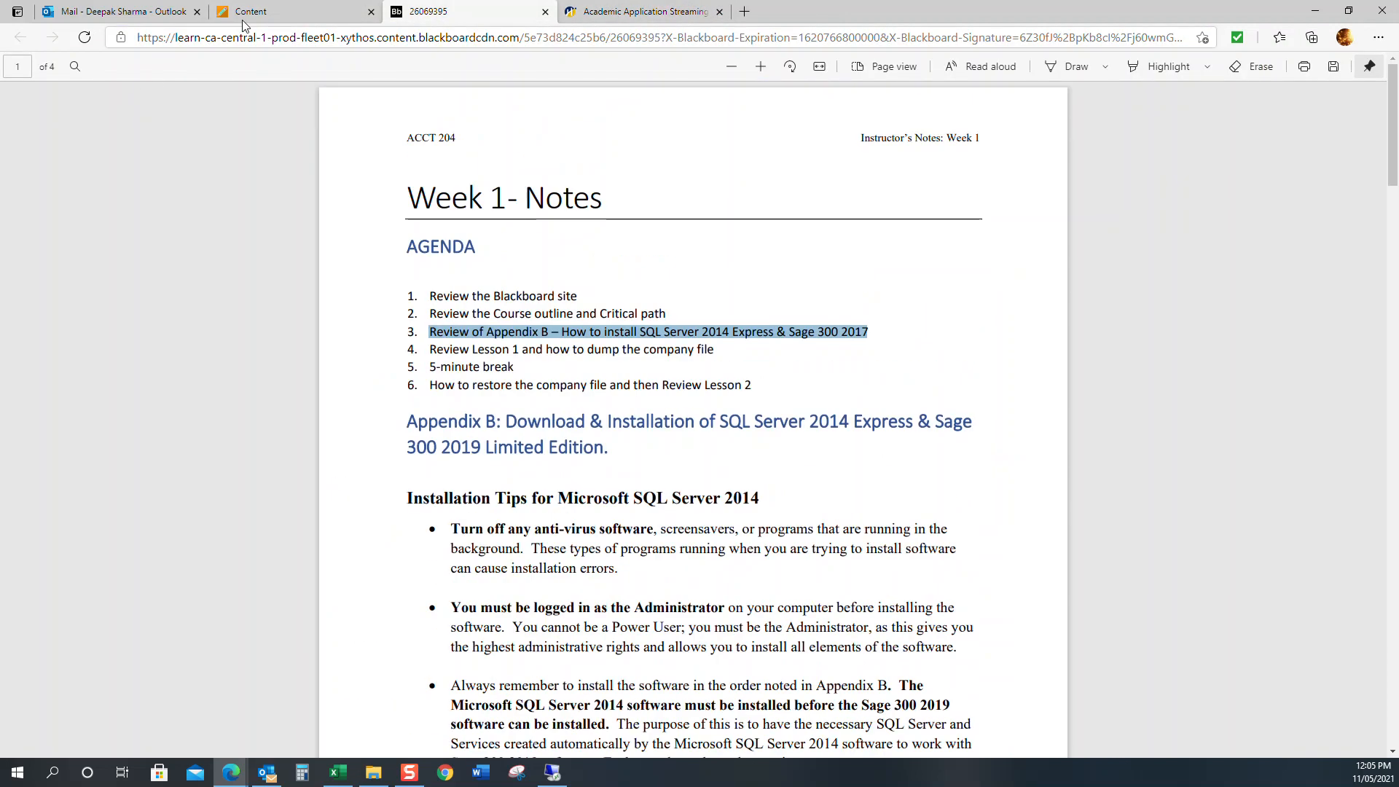
click(291, 11)
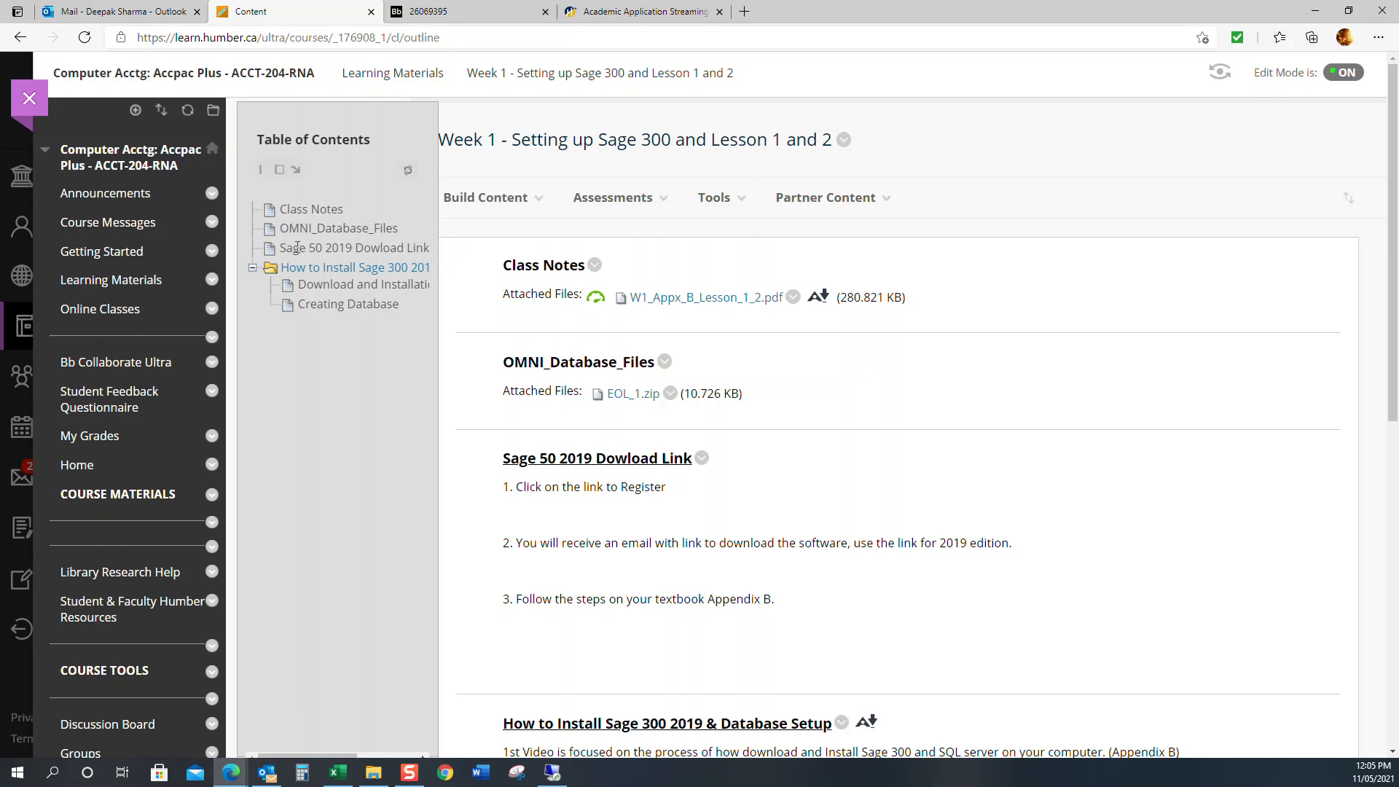
scroll(578, 366, down, 1)
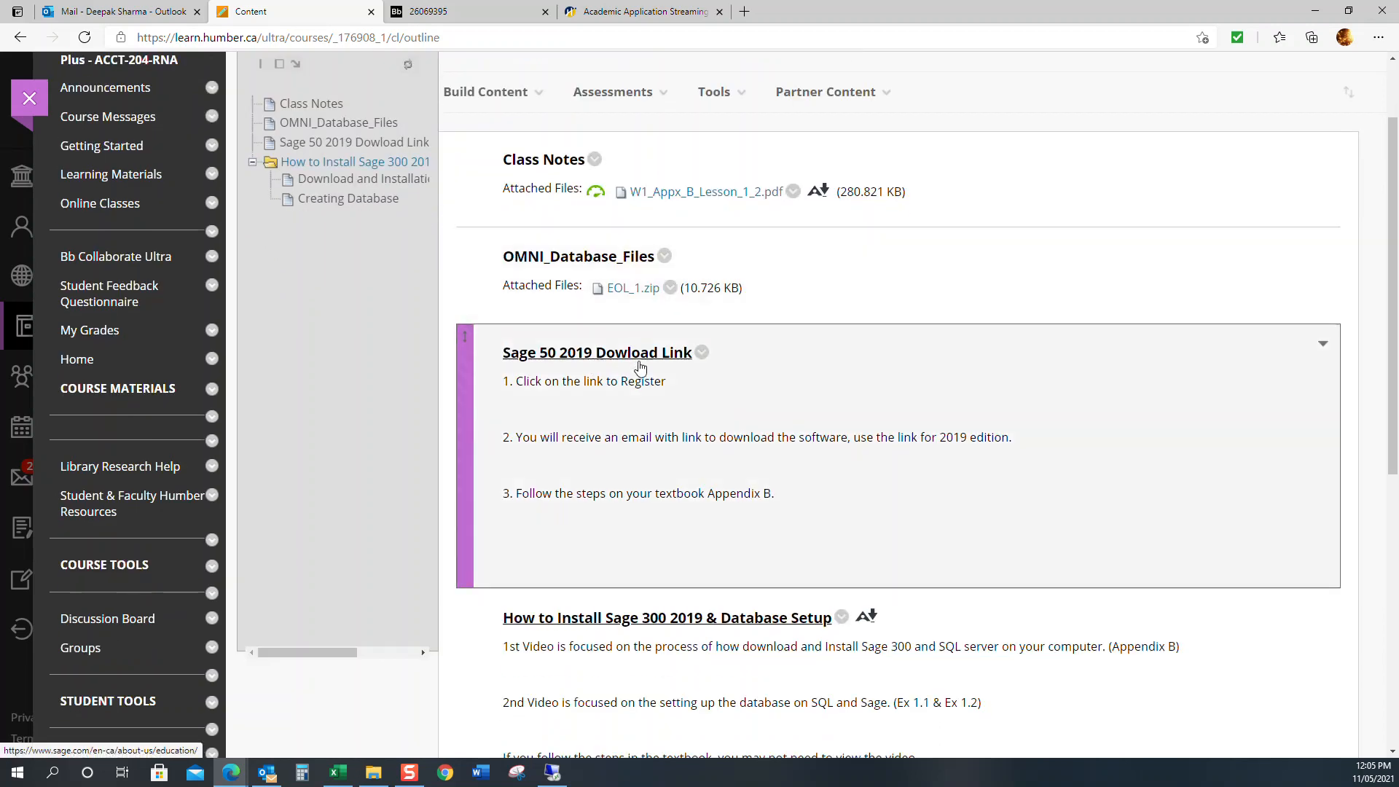
scroll(609, 364, down, 1)
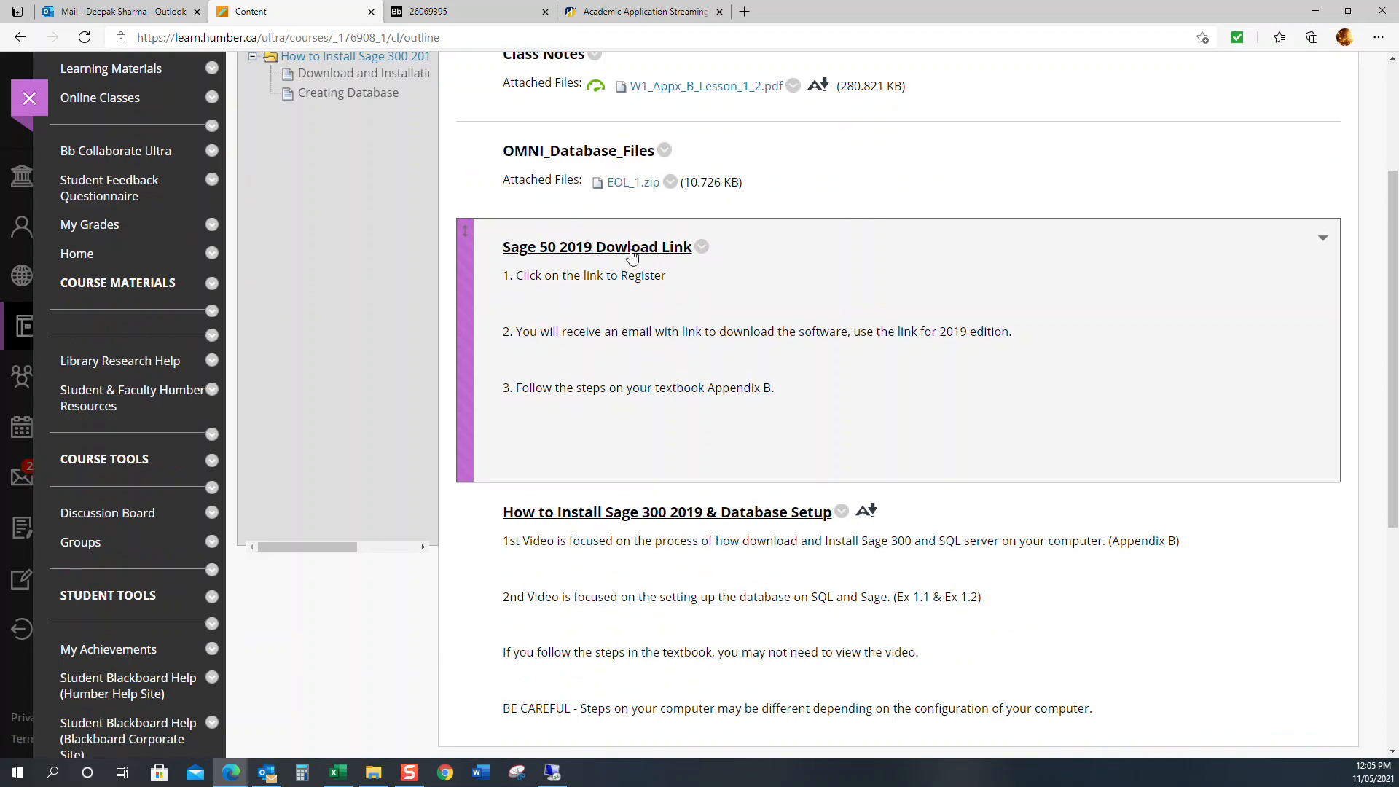
click(577, 254)
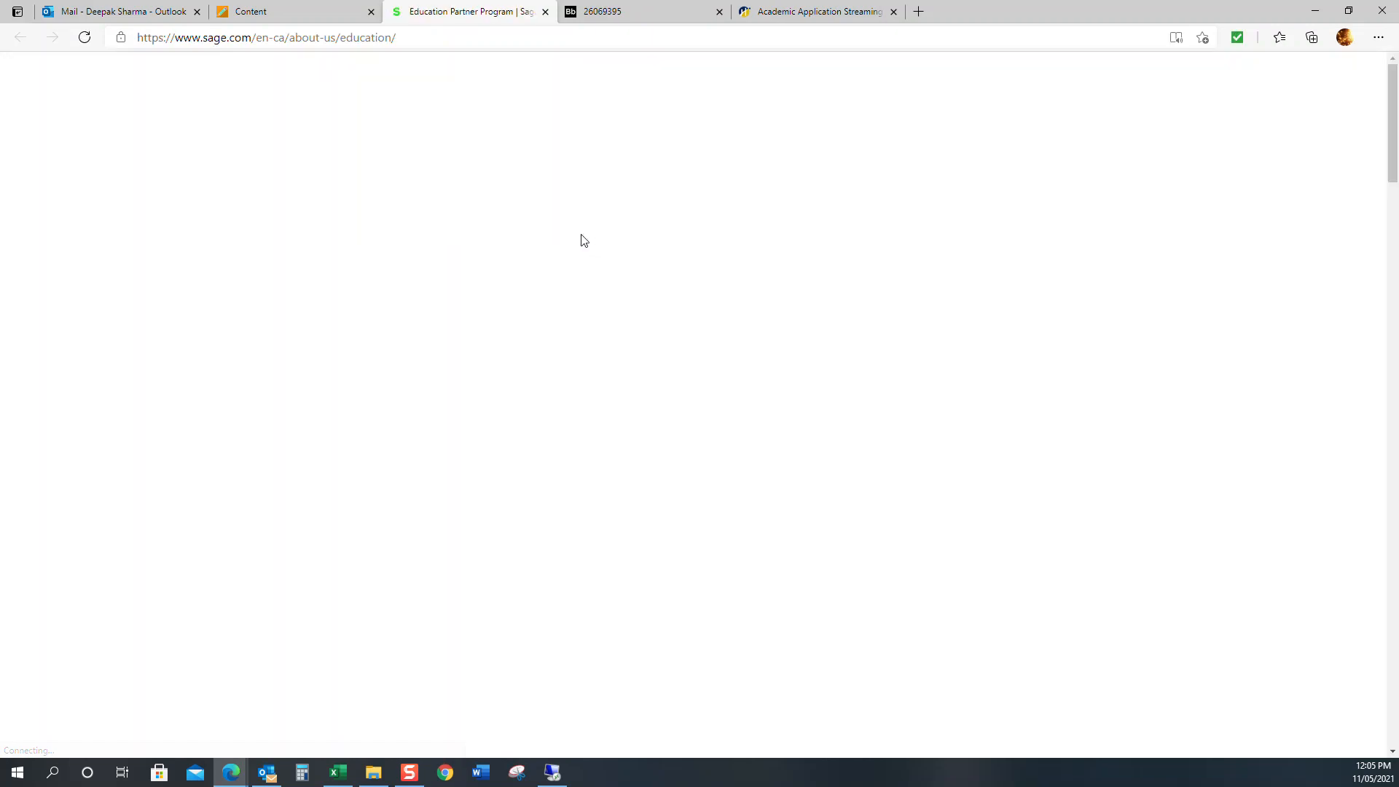
- Find the Sage 300 section of the Education Partner Program page and open its student registration form
scroll(582, 236, down, 6)
scroll(585, 243, down, 10)
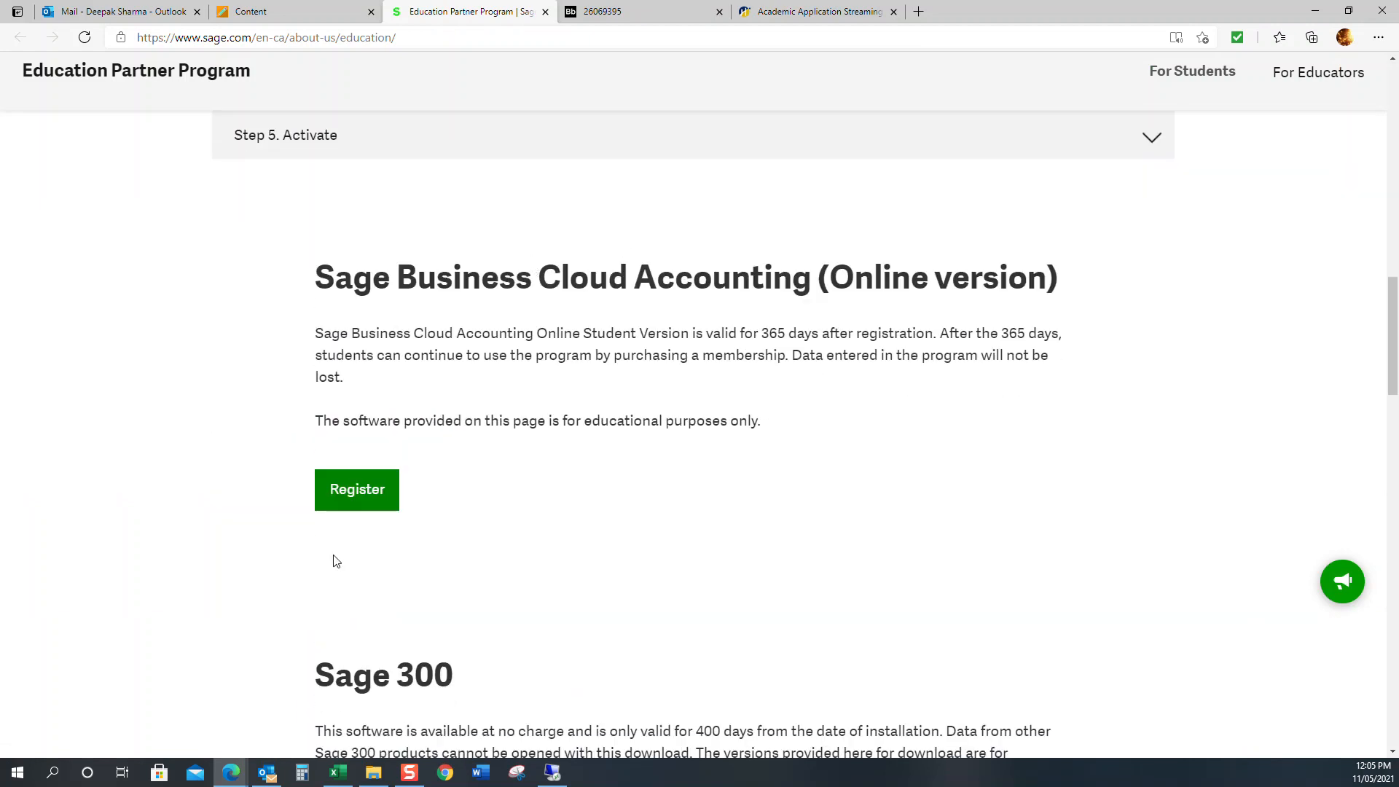
scroll(357, 554, down, 6)
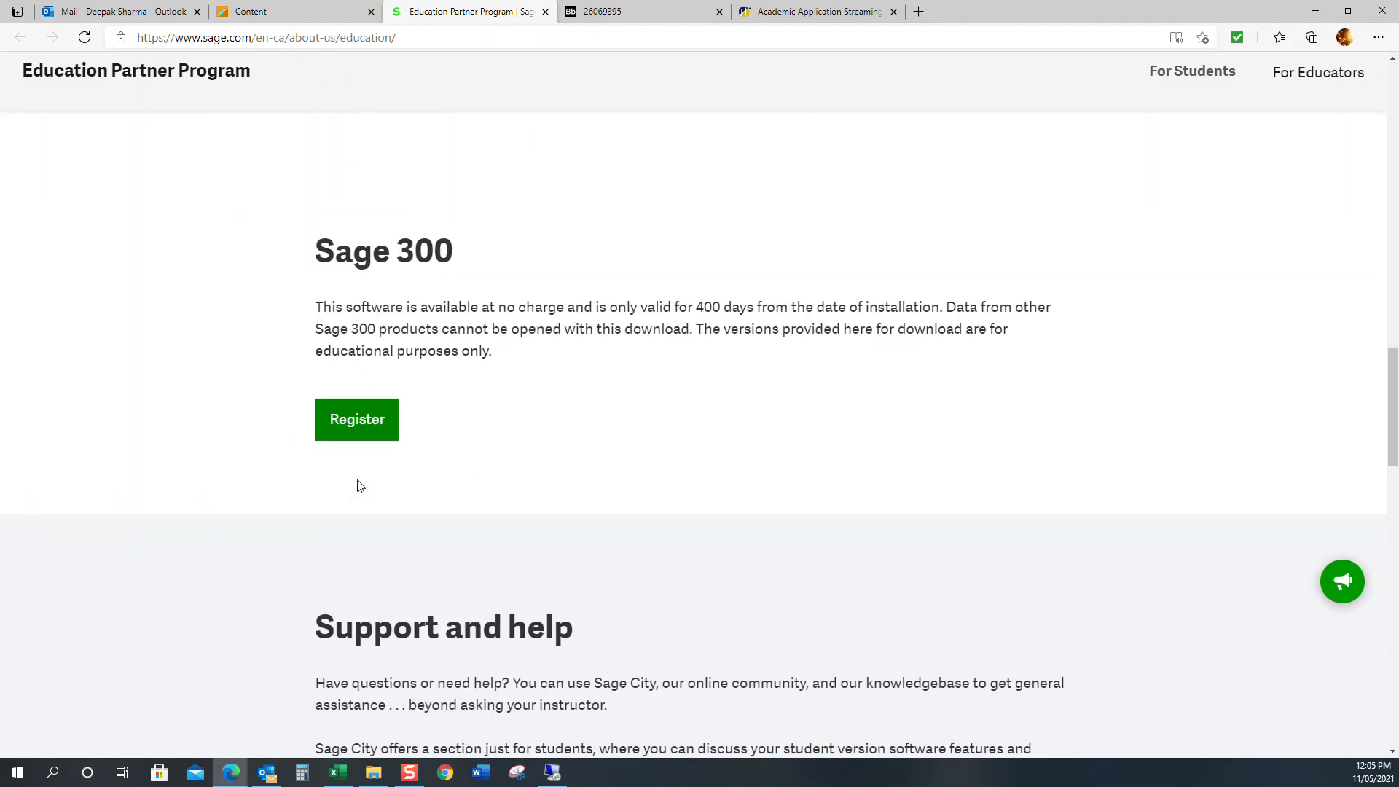
click(363, 443)
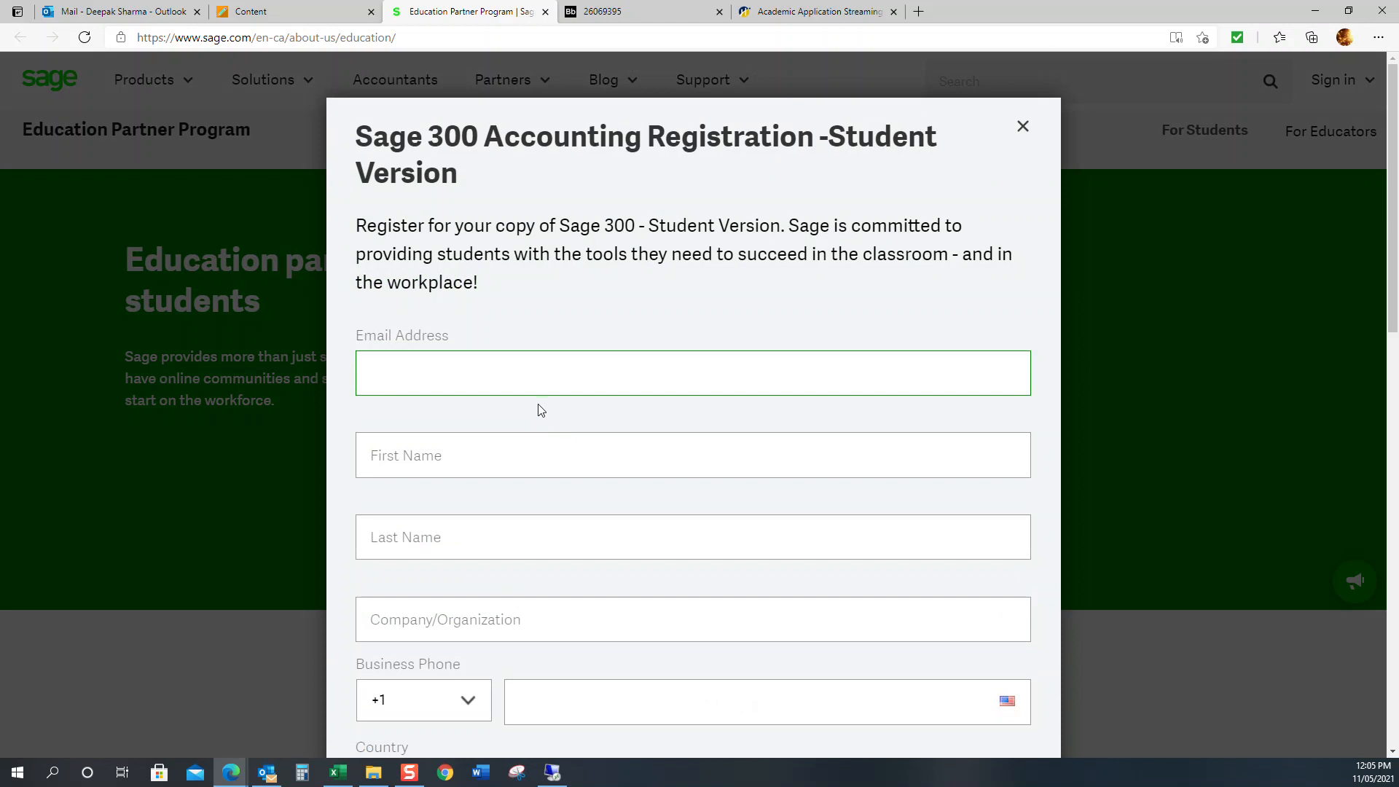
- Review the fields of the Sage 300 student registration form down to the submission terms, and close the form without submitting
scroll(576, 336, down, 6)
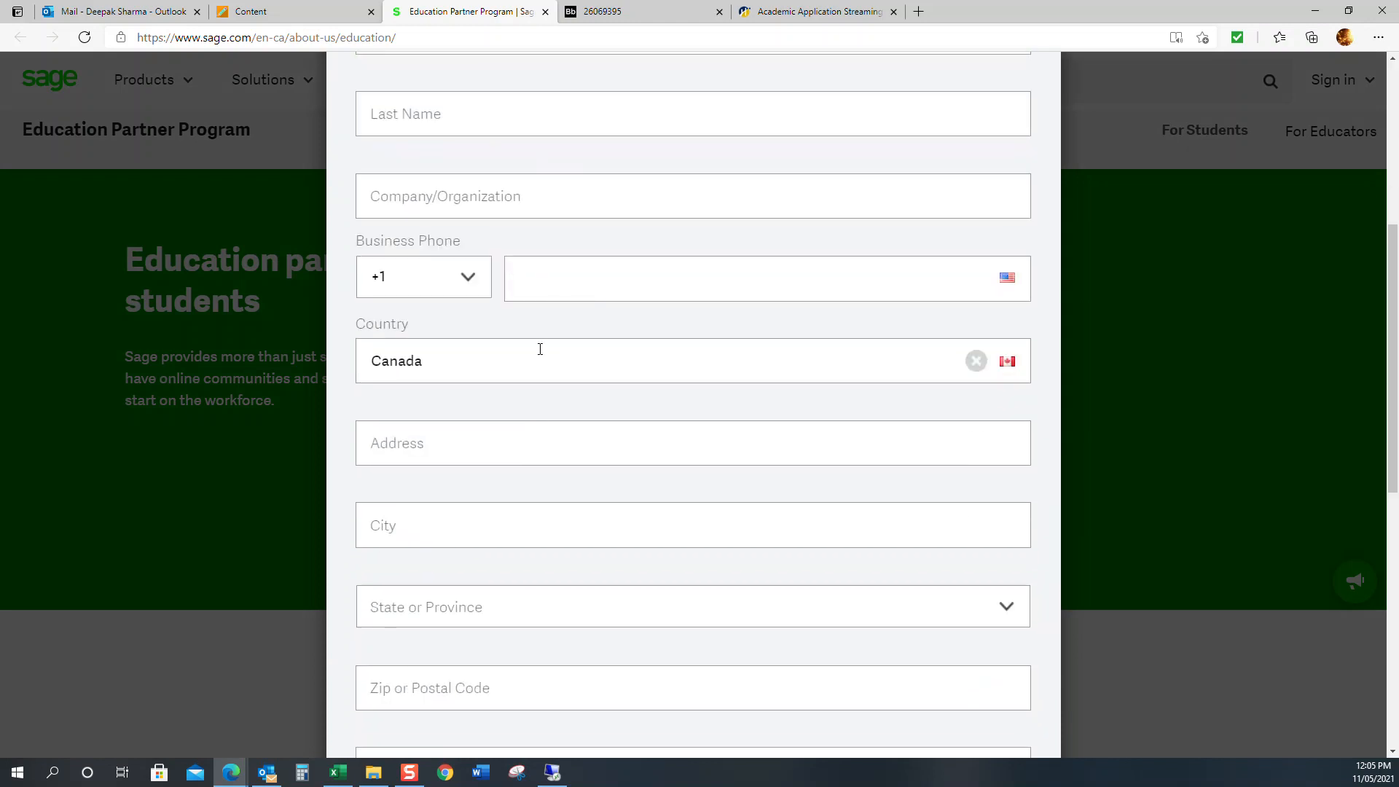
scroll(594, 204, down, 6)
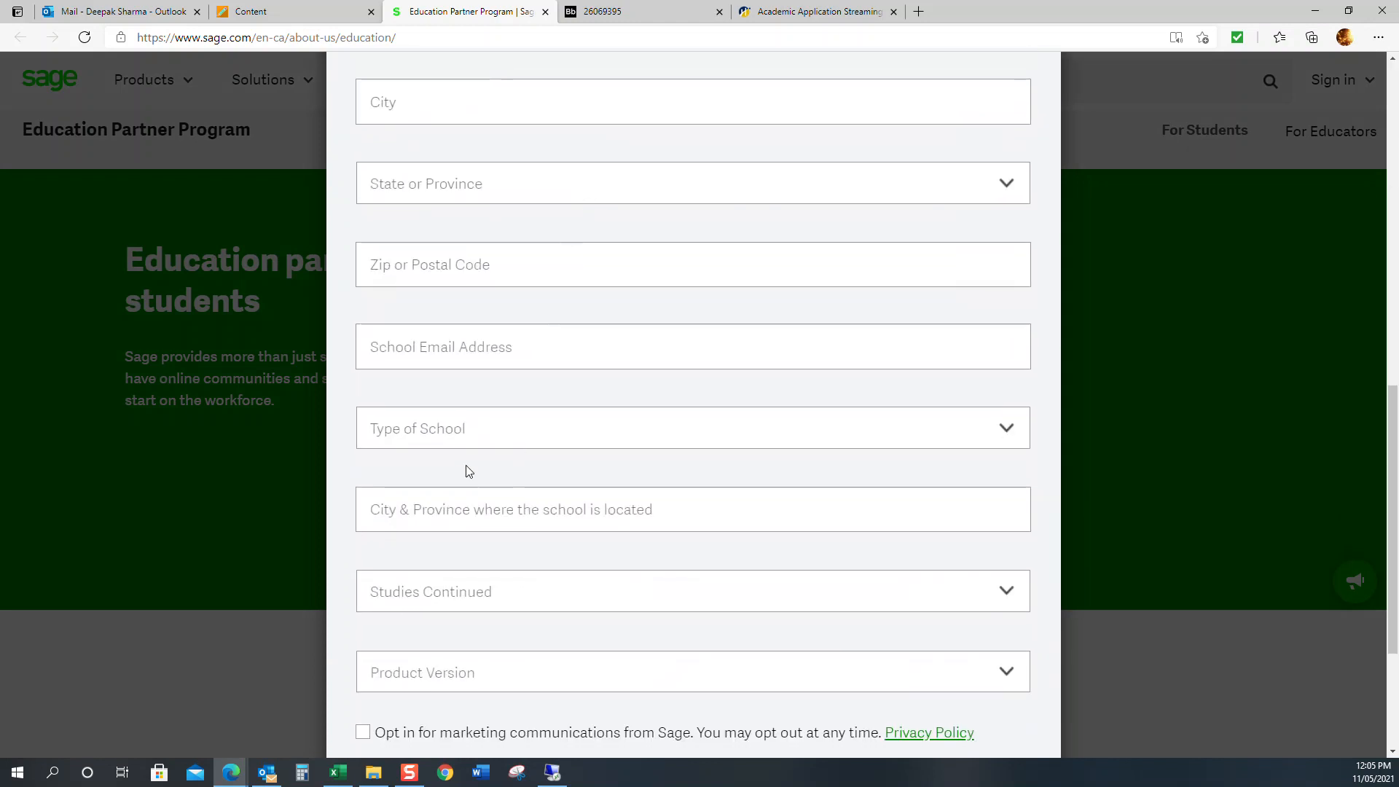
scroll(458, 488, down, 1)
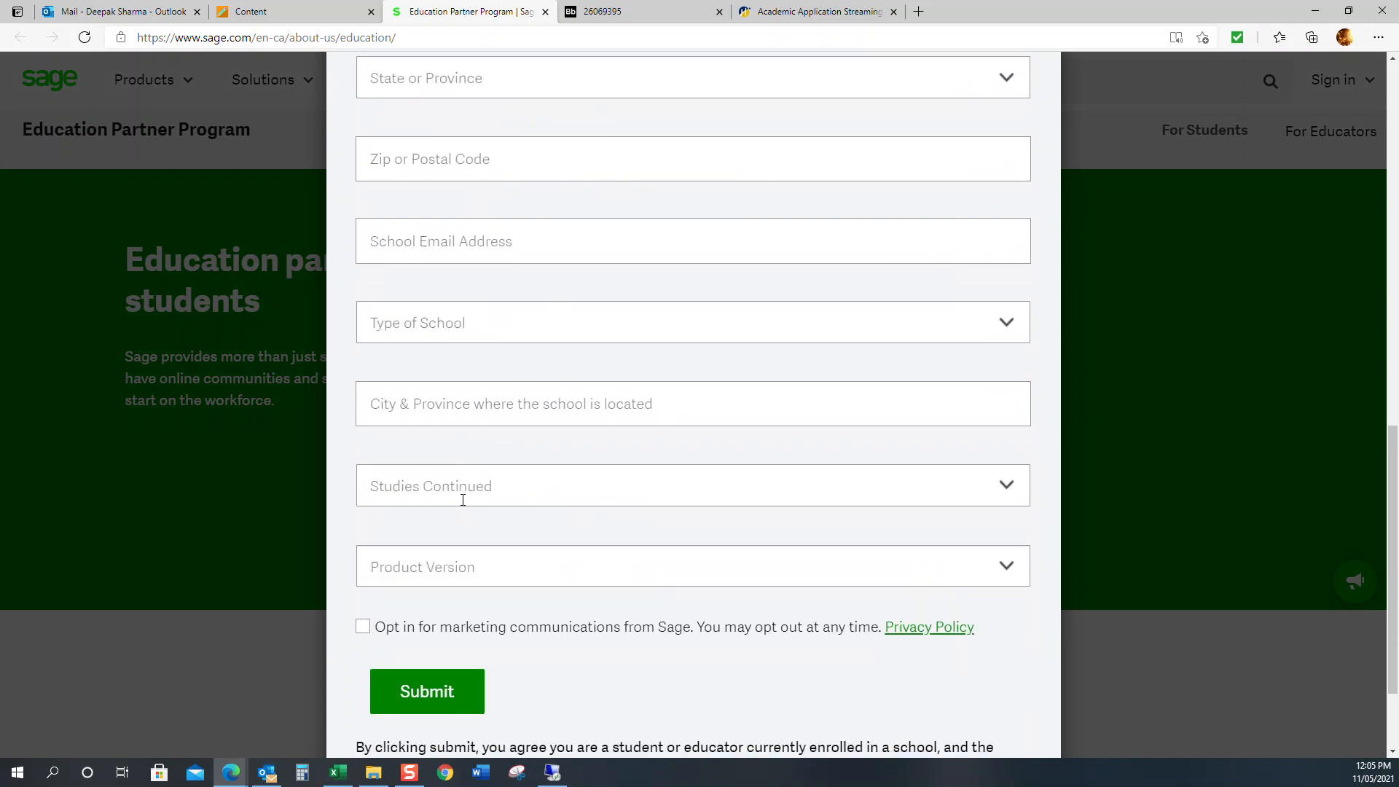
scroll(447, 522, up, 1)
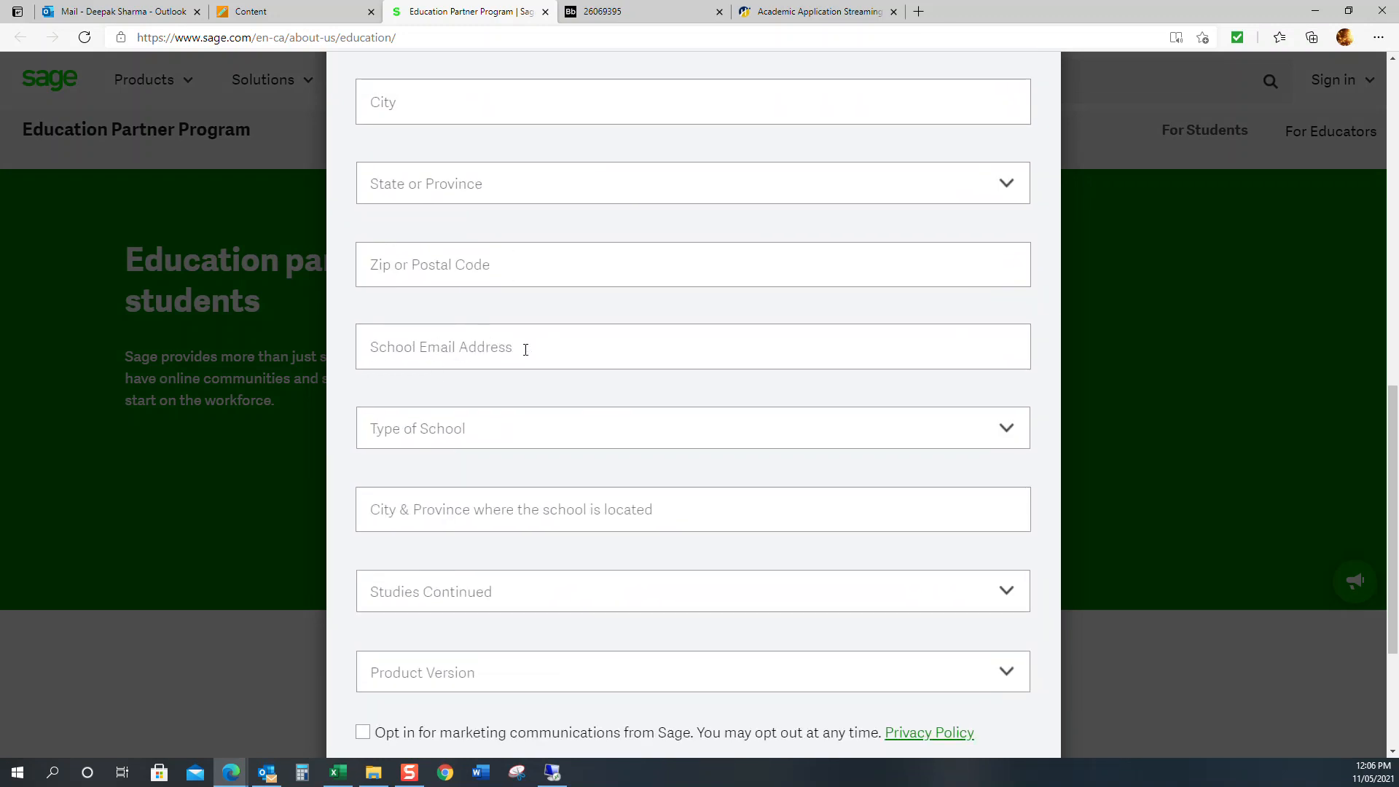
scroll(569, 384, down, 3)
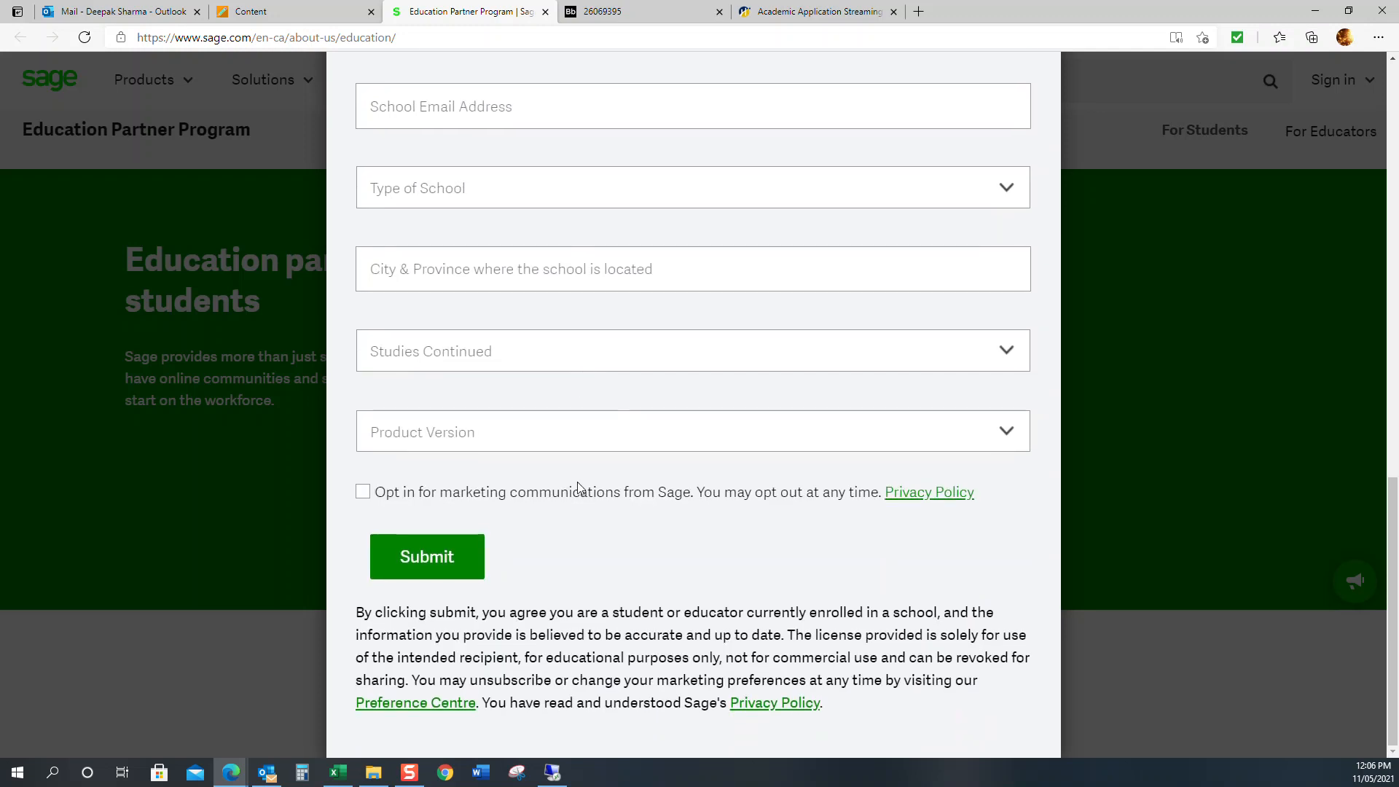
scroll(485, 556, up, 4)
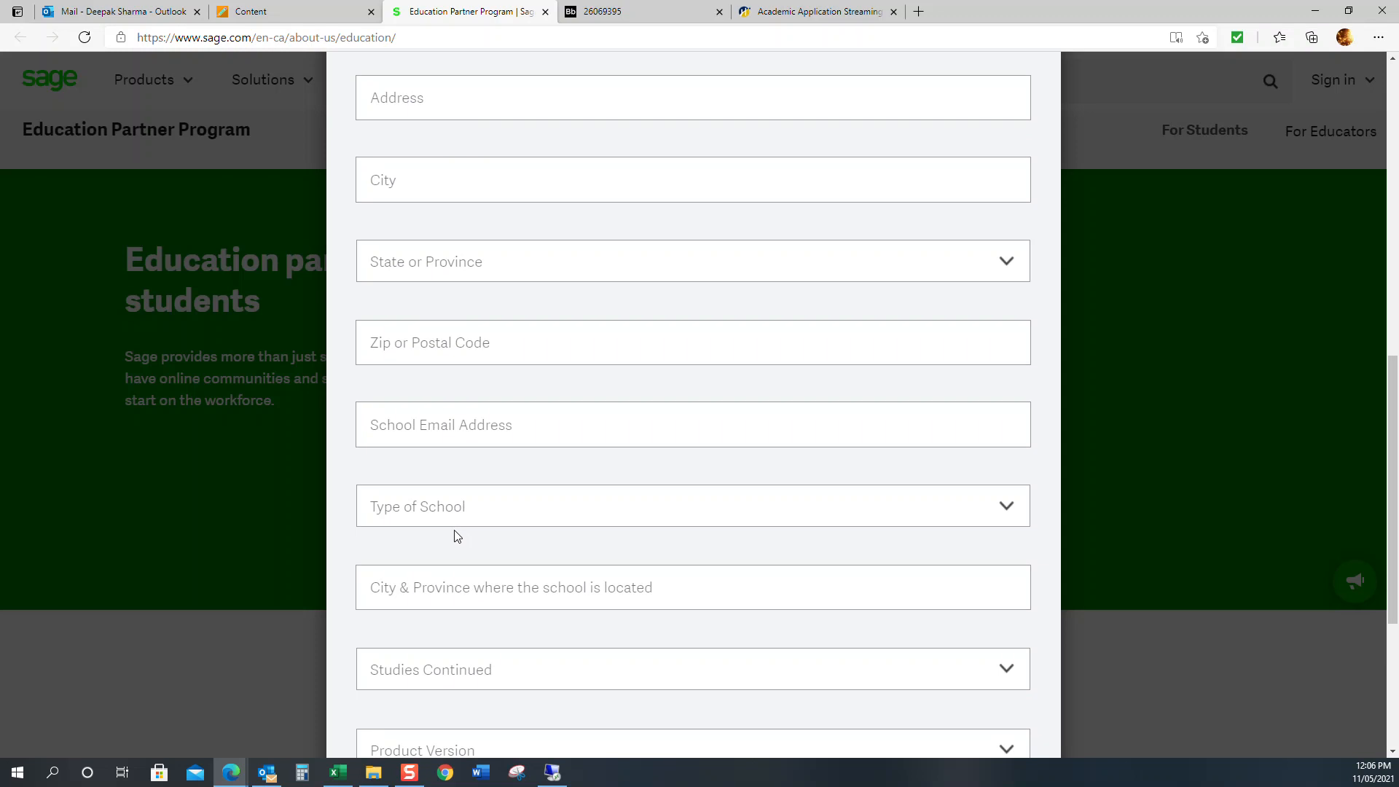
scroll(488, 494, up, 3)
scroll(484, 500, down, 7)
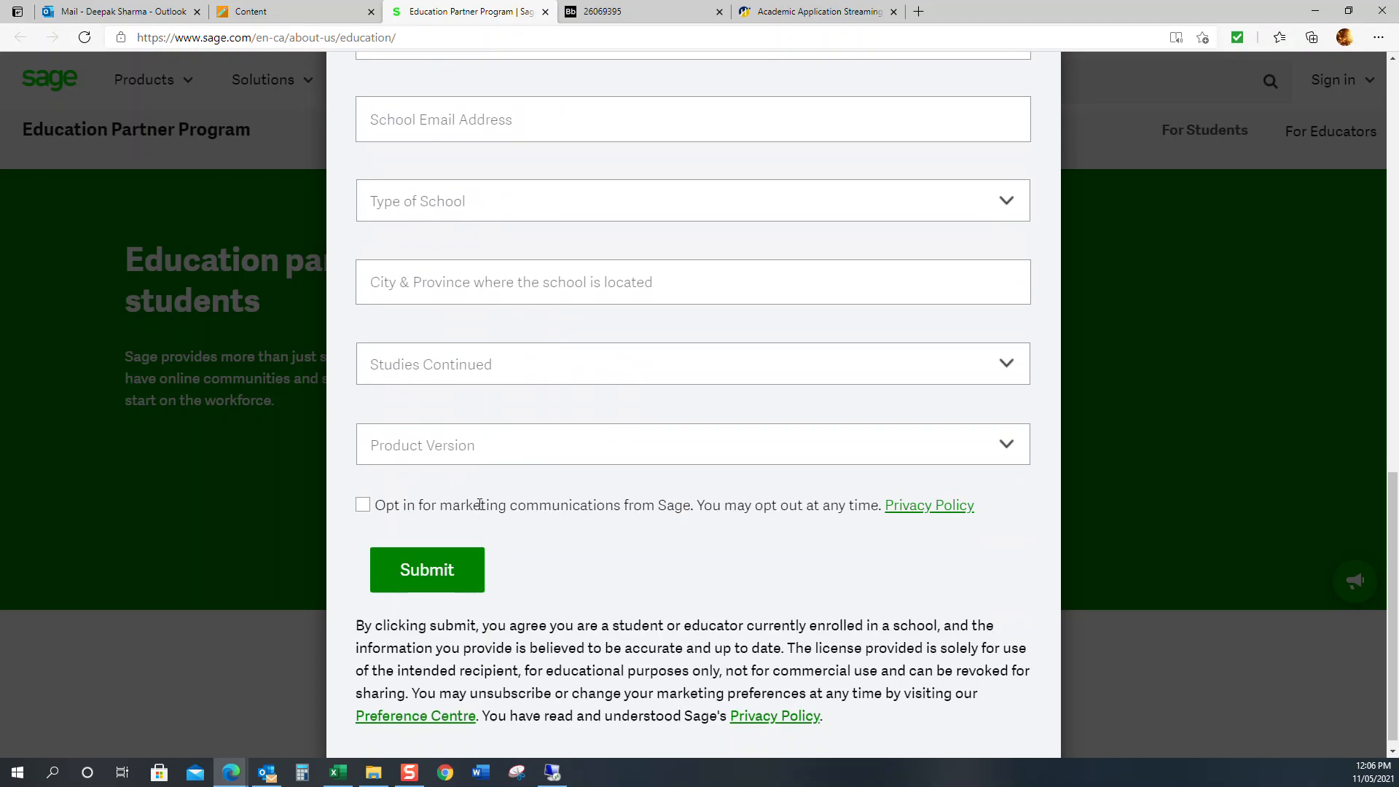
click(289, 466)
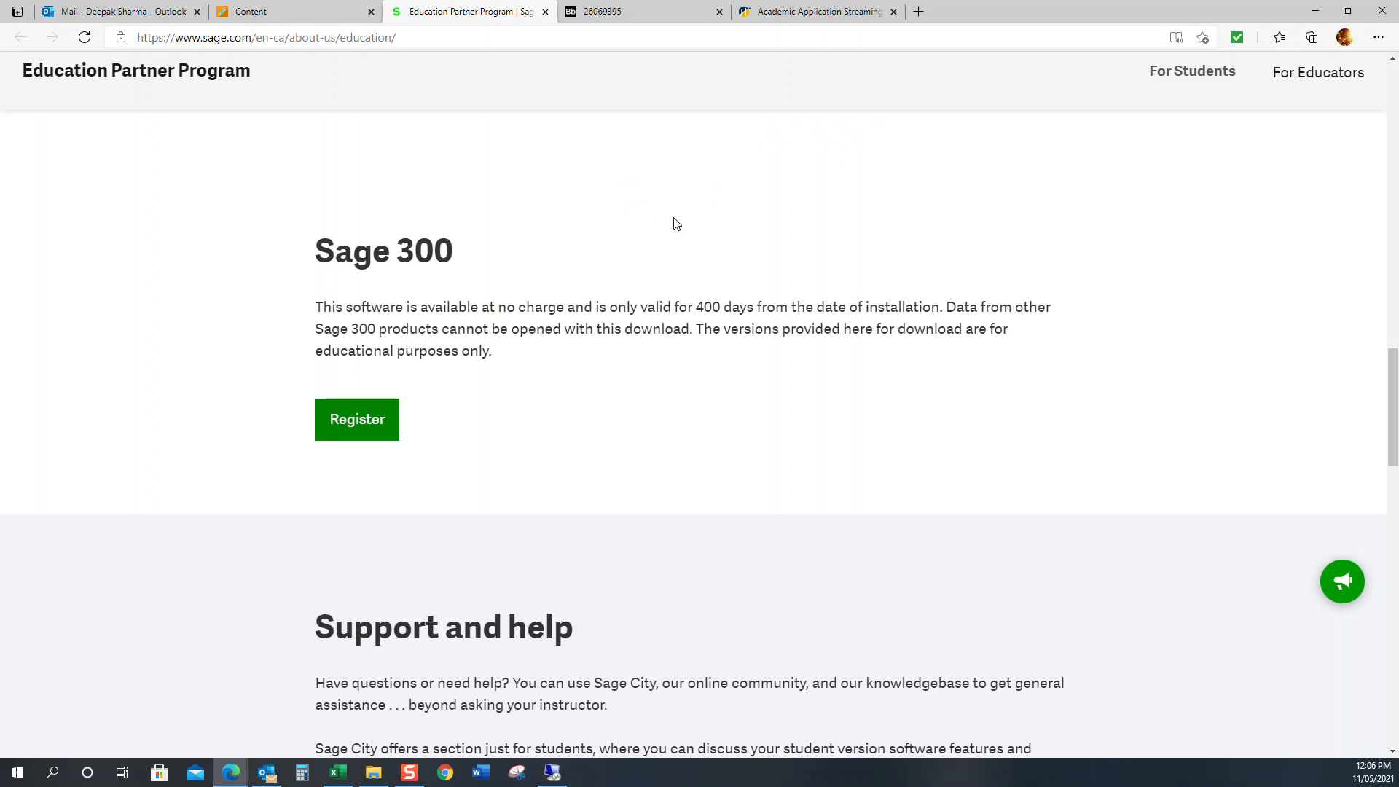
- Return to the course content and open "How to Install Sage 300 2019 & Database Setup" to view its installation and database videos
click(287, 12)
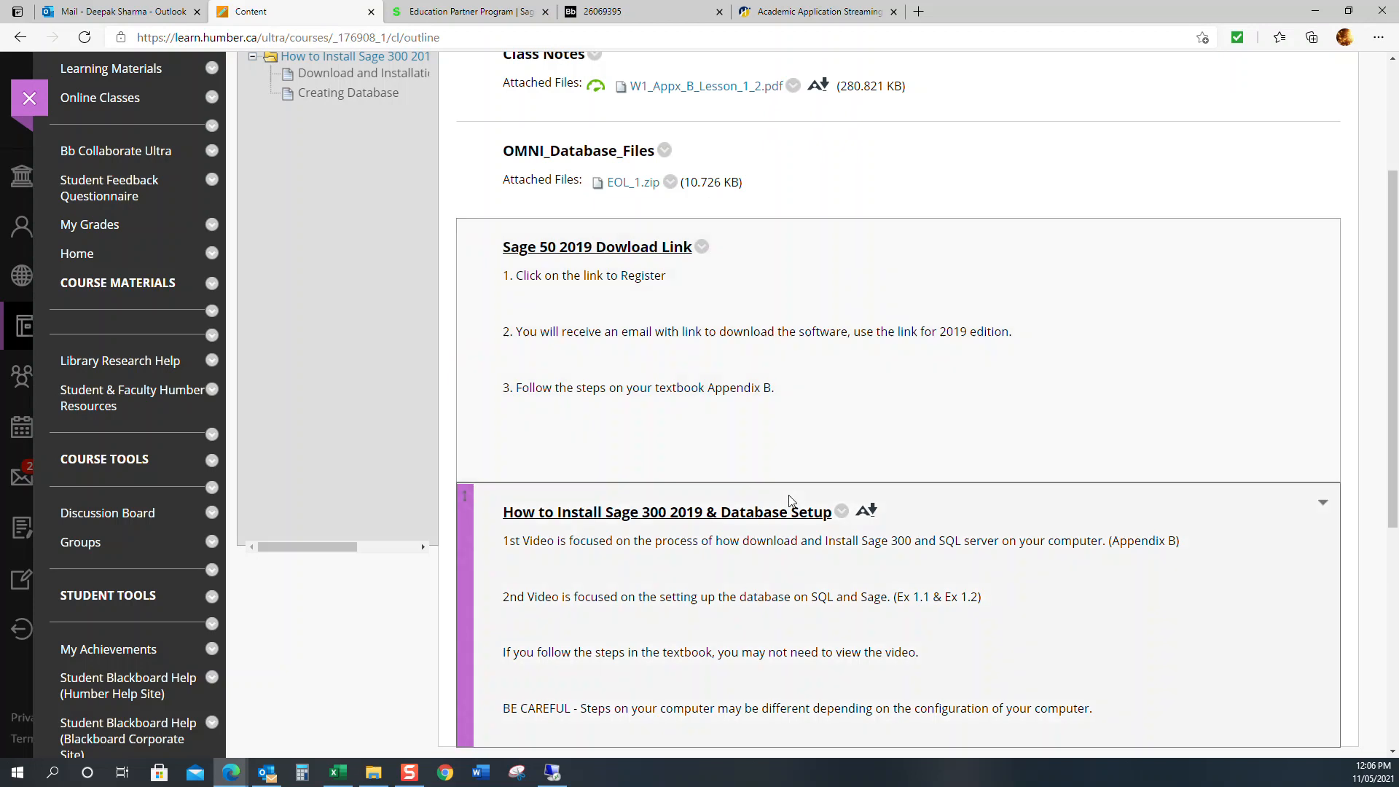
scroll(778, 483, down, 2)
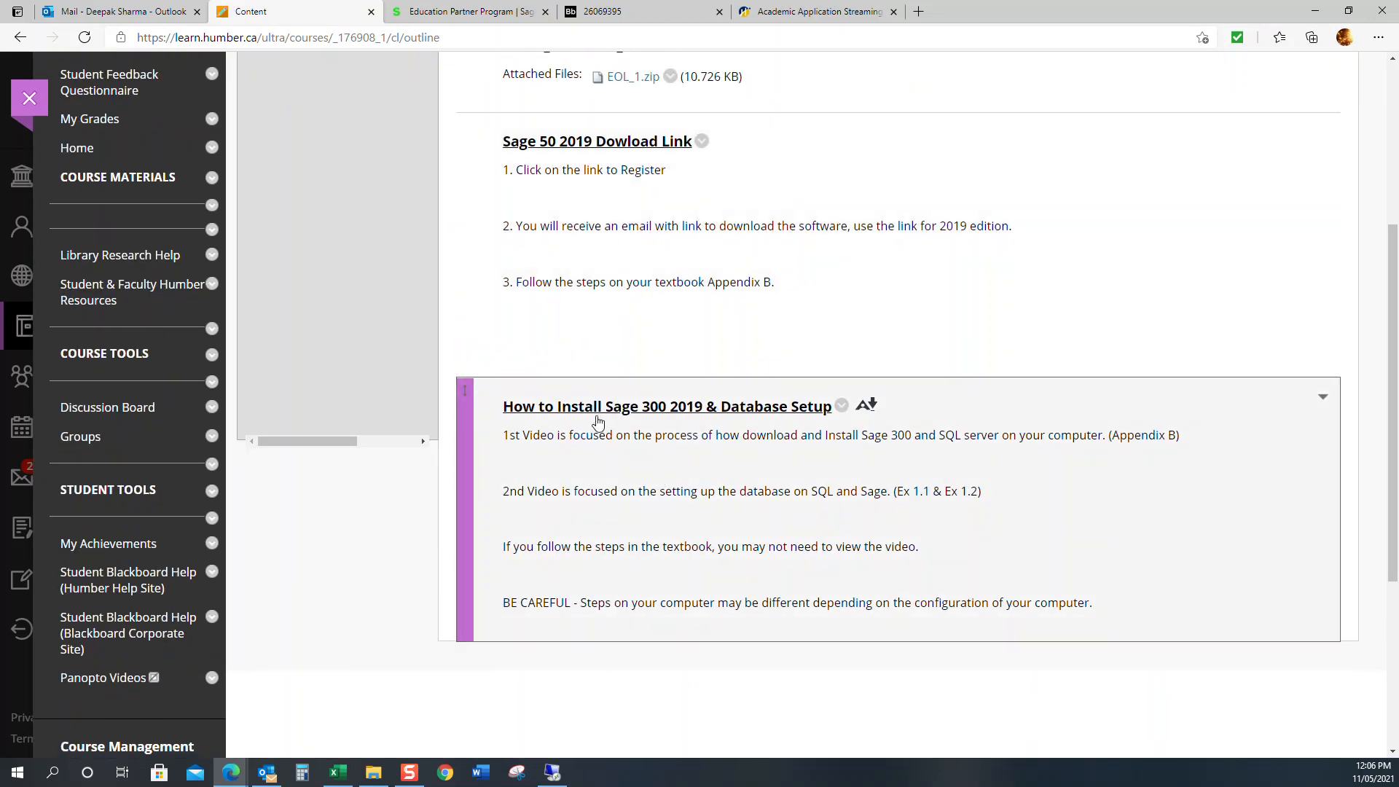
click(541, 421)
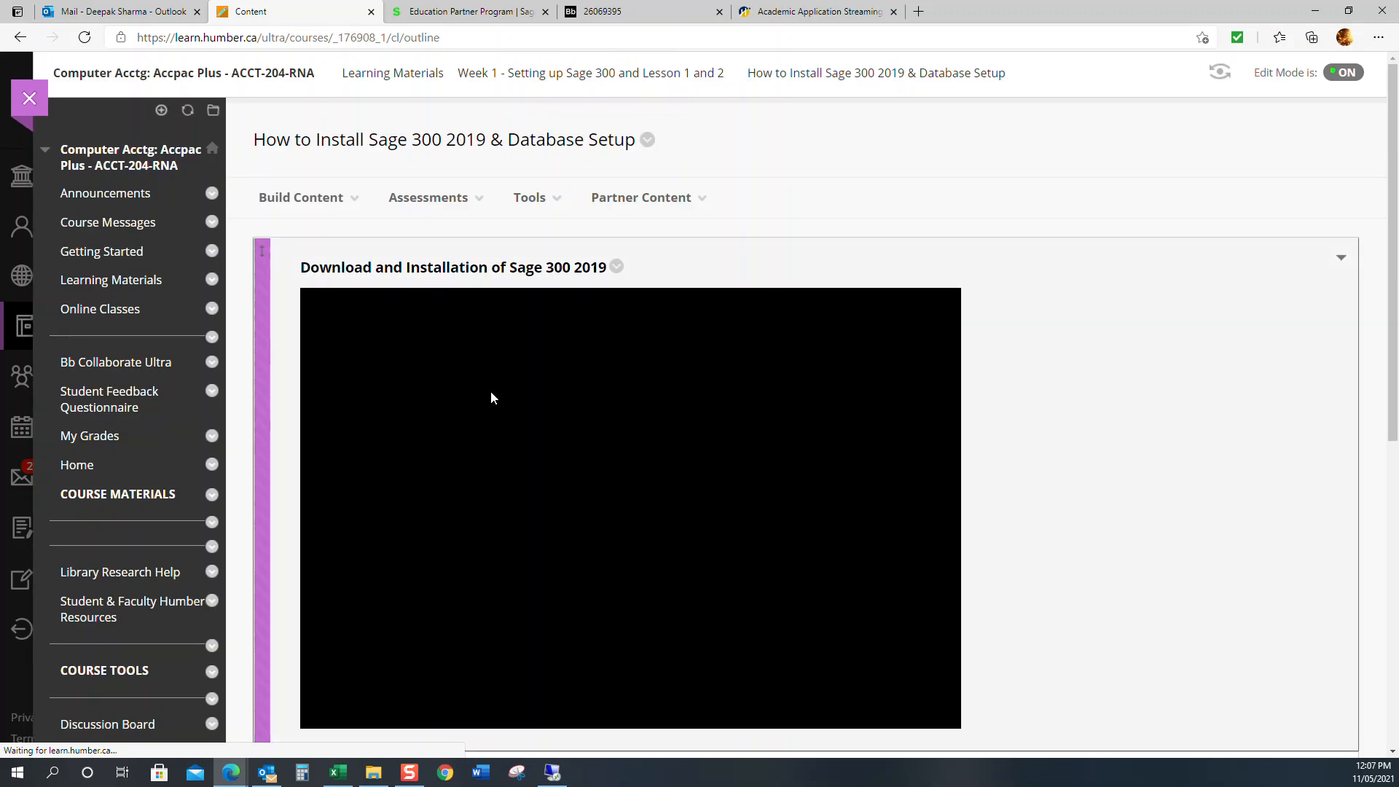
scroll(821, 545, down, 4)
scroll(822, 544, up, 3)
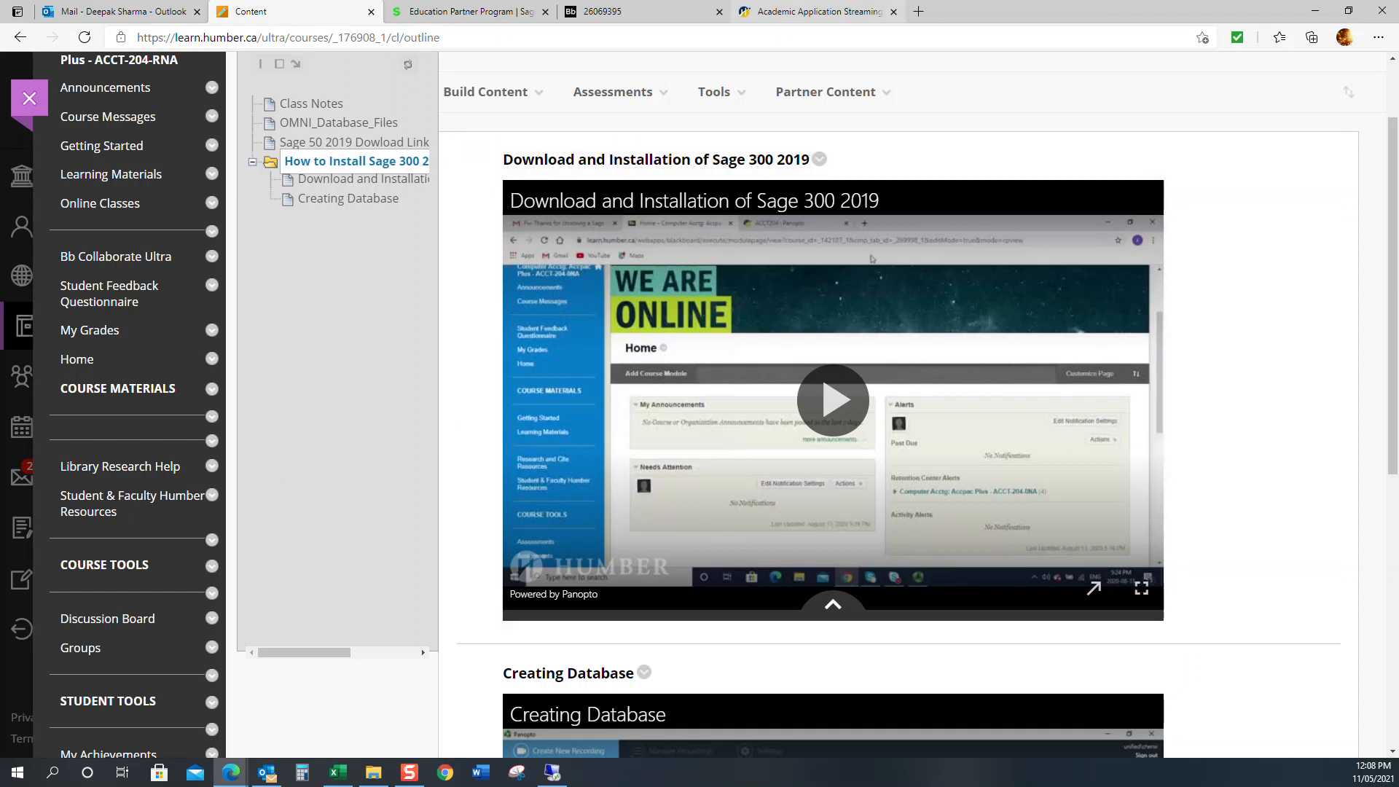
- Read the Week 1 notes from the installation tips to the Lesson 1 exercises, and highlight the Ex 1-1 title
click(605, 11)
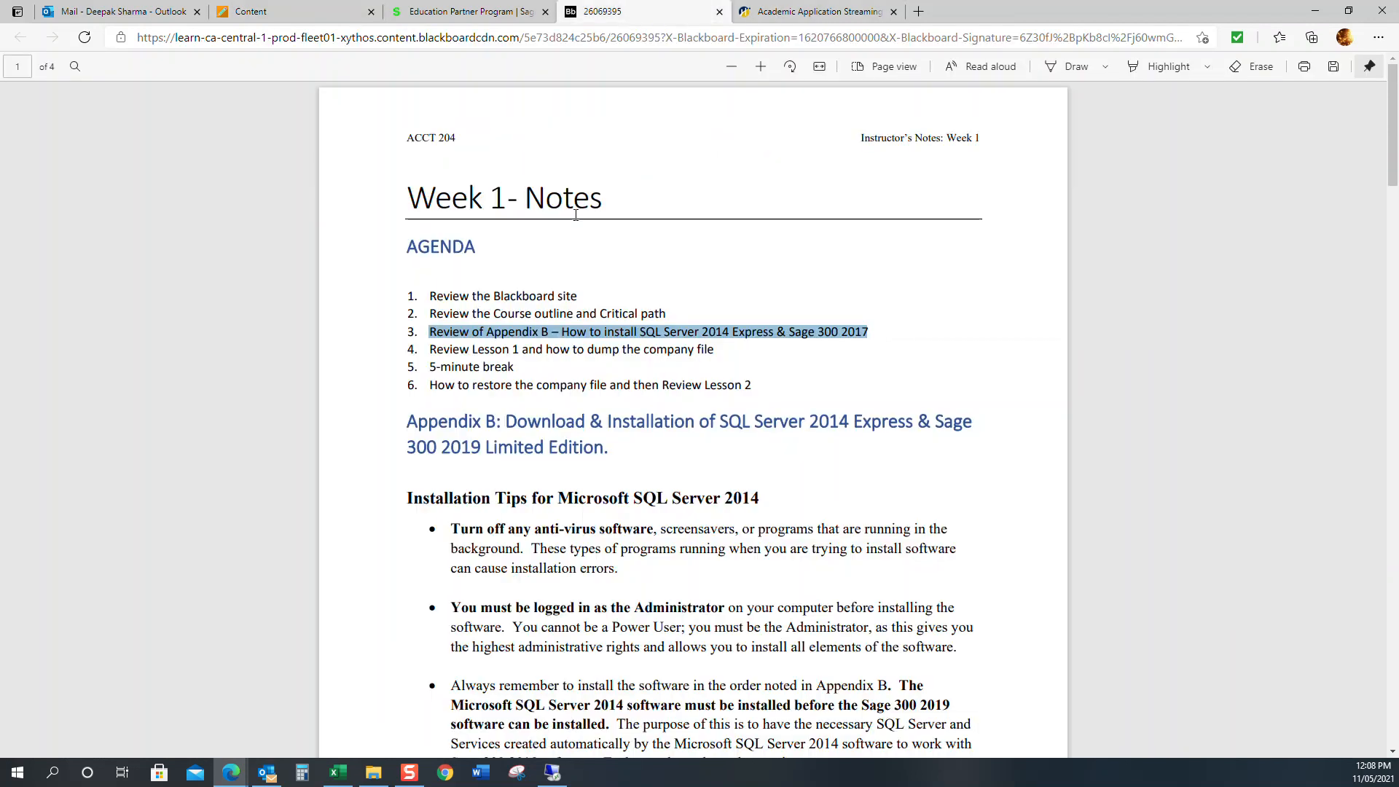
scroll(578, 468, down, 7)
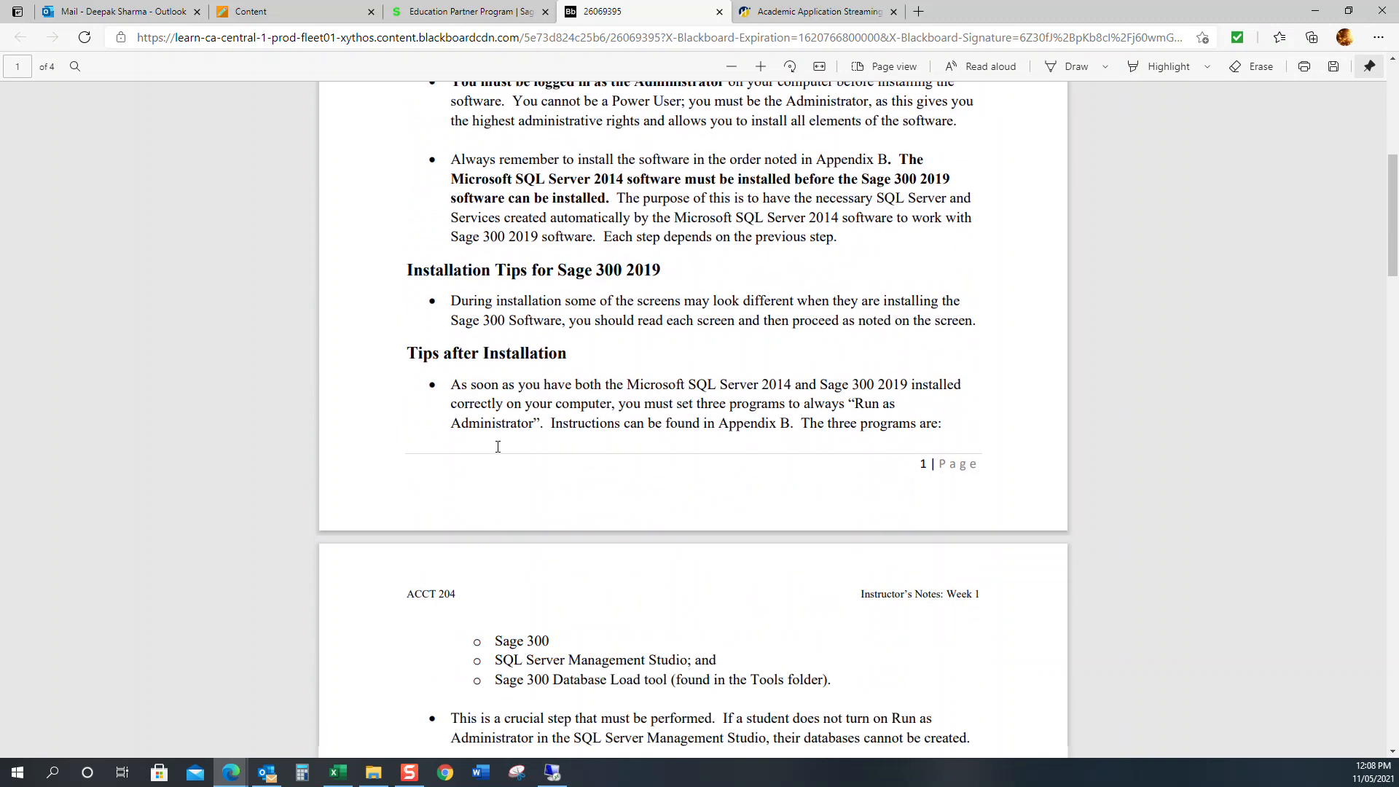
scroll(589, 220, down, 7)
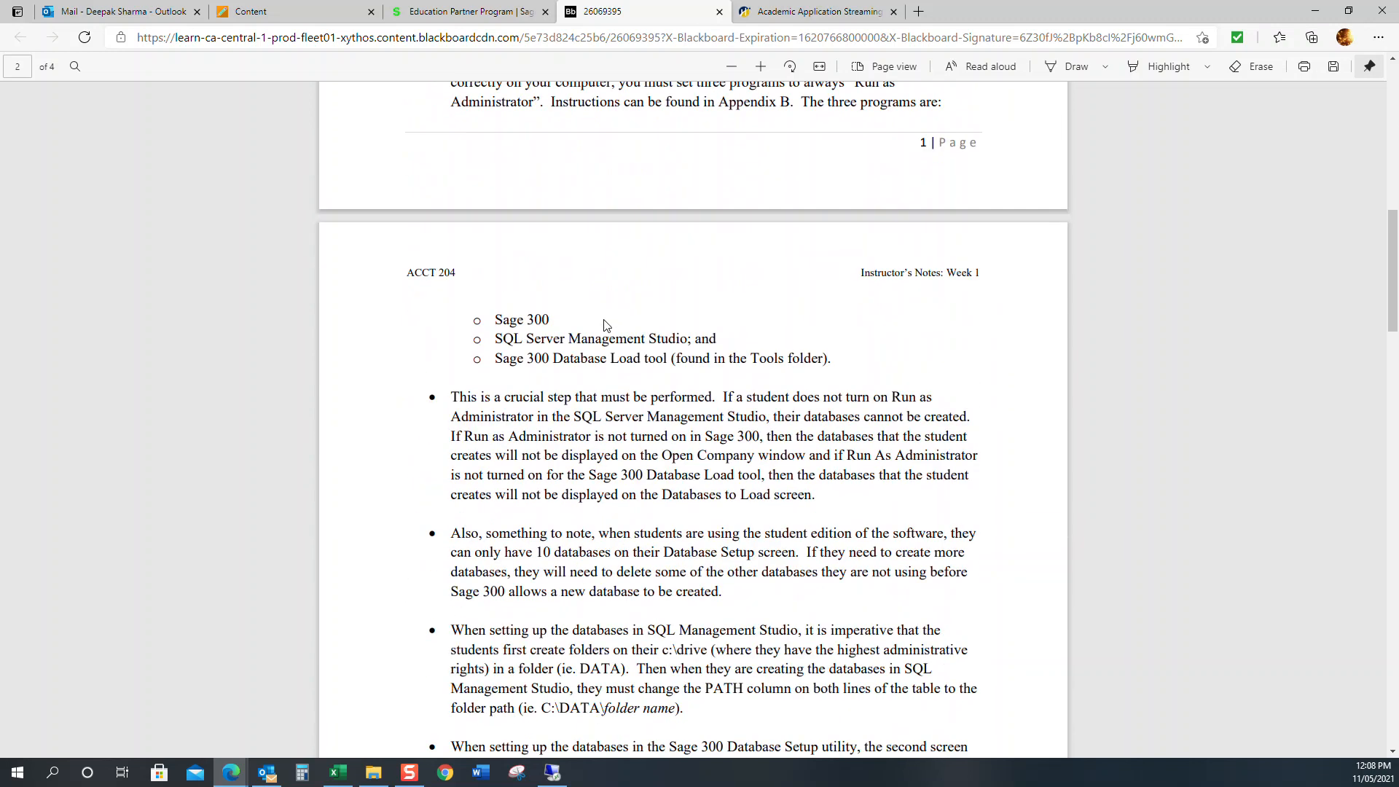
scroll(609, 315, down, 3)
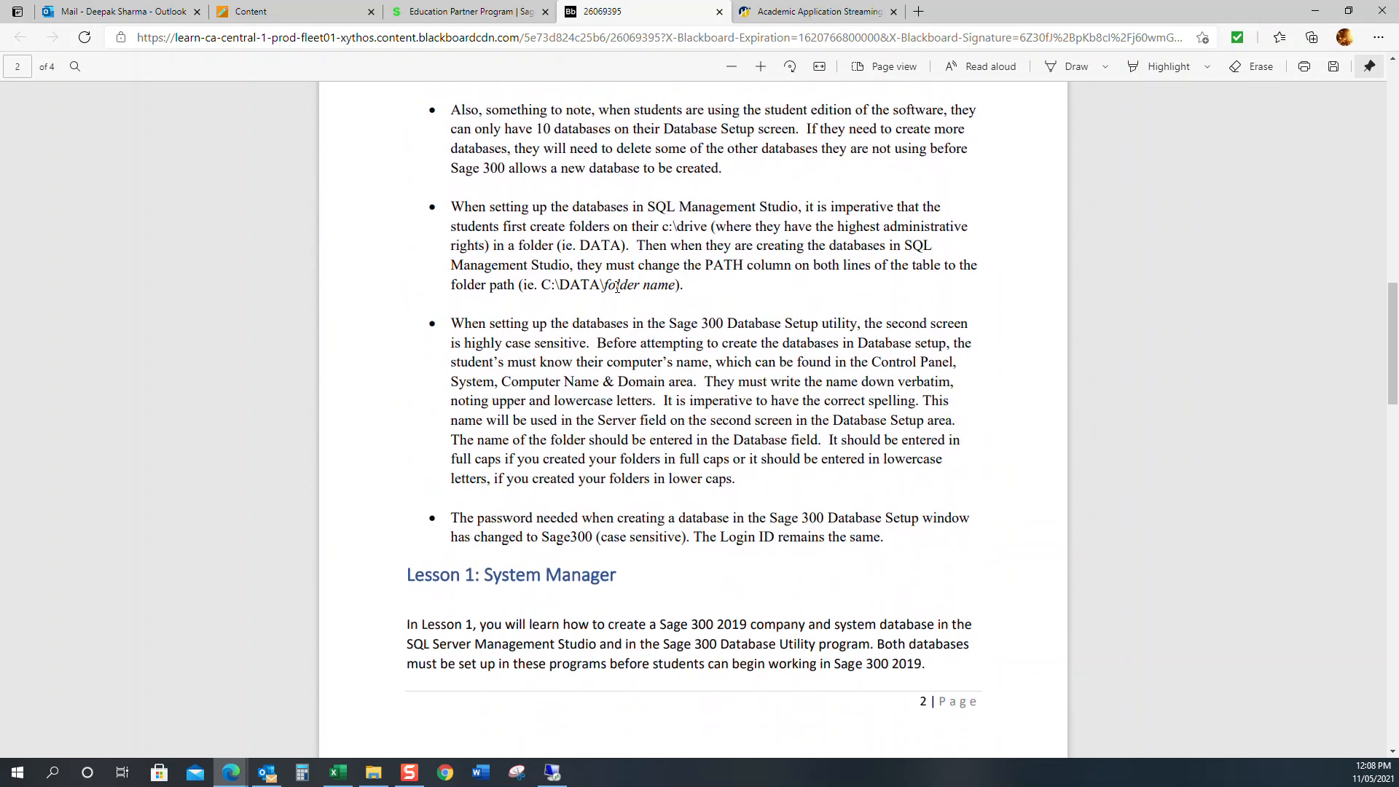
scroll(617, 287, down, 4)
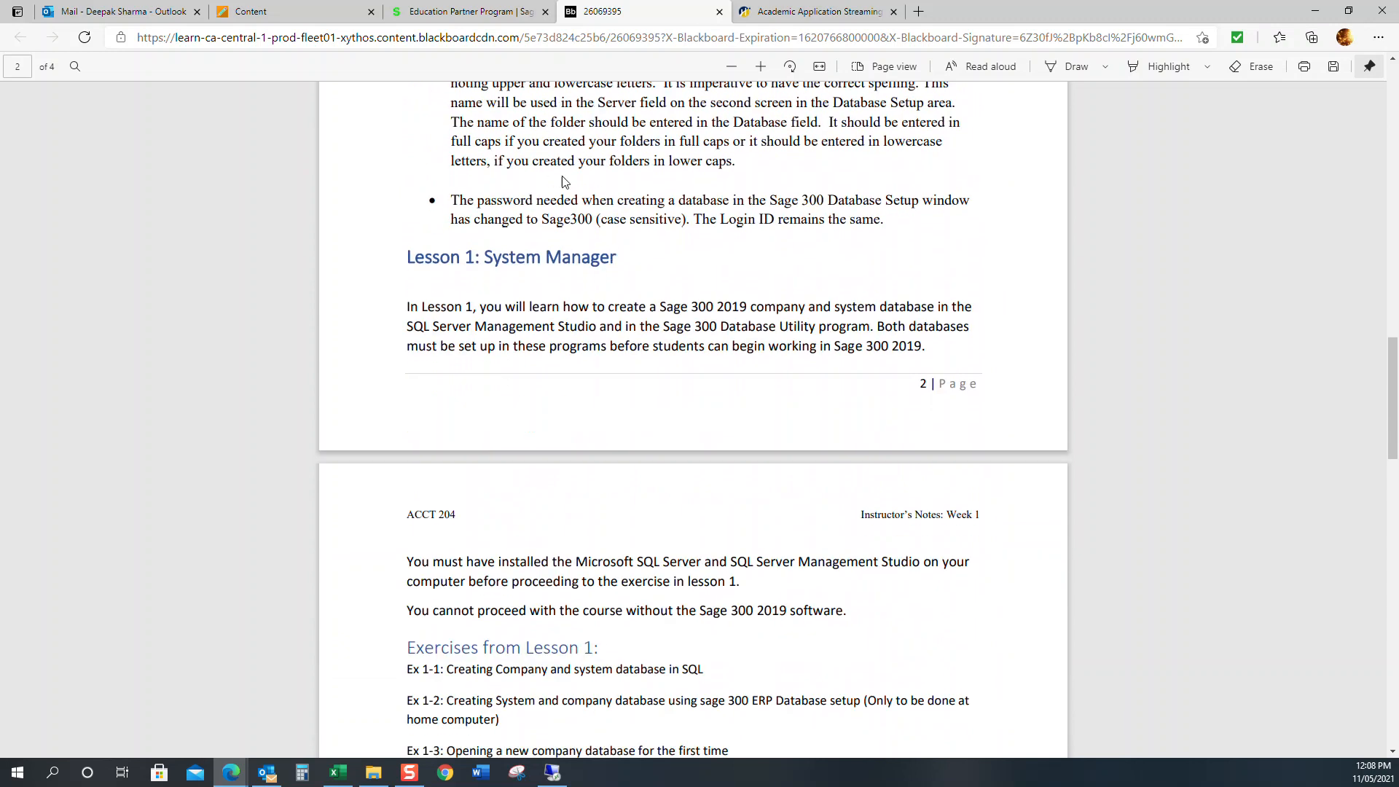
scroll(582, 160, down, 1)
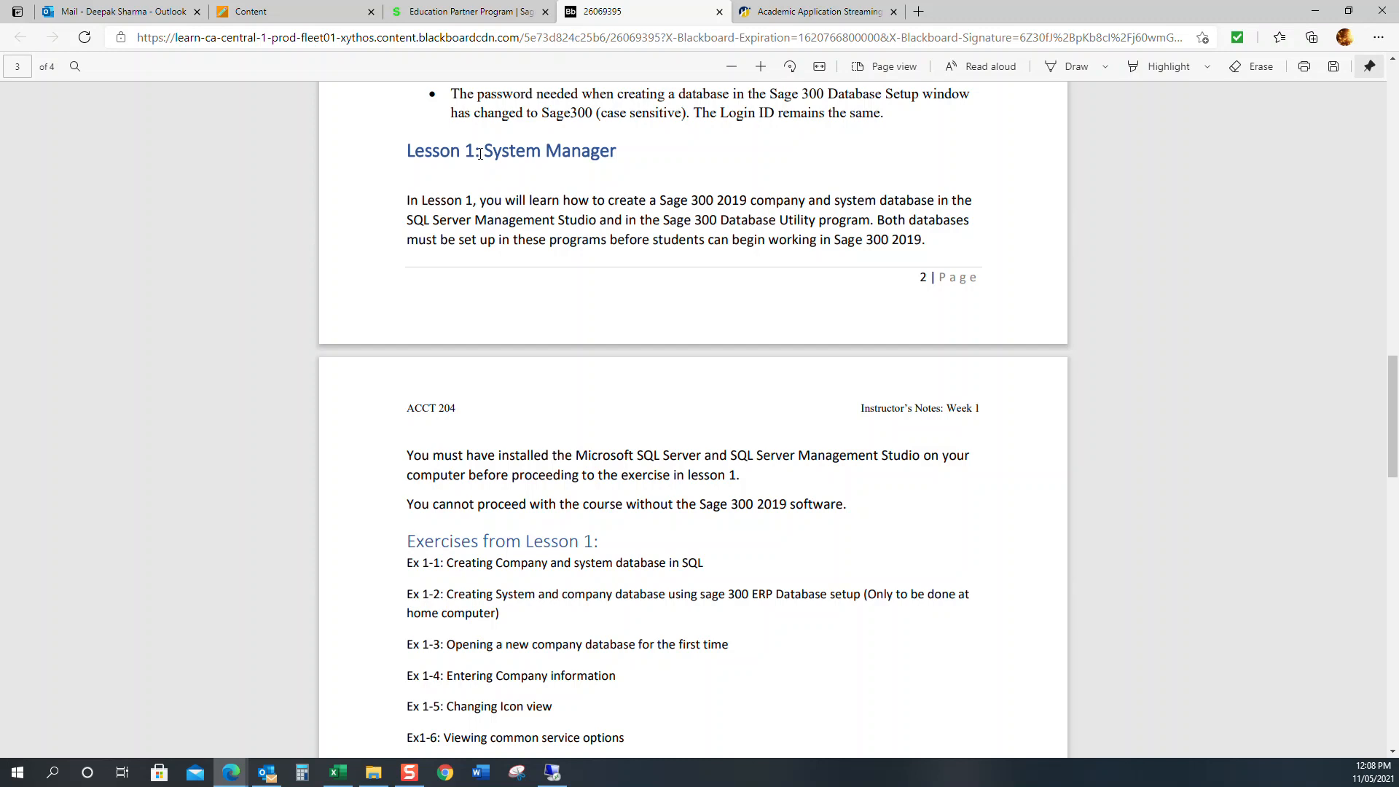
scroll(484, 150, down, 1)
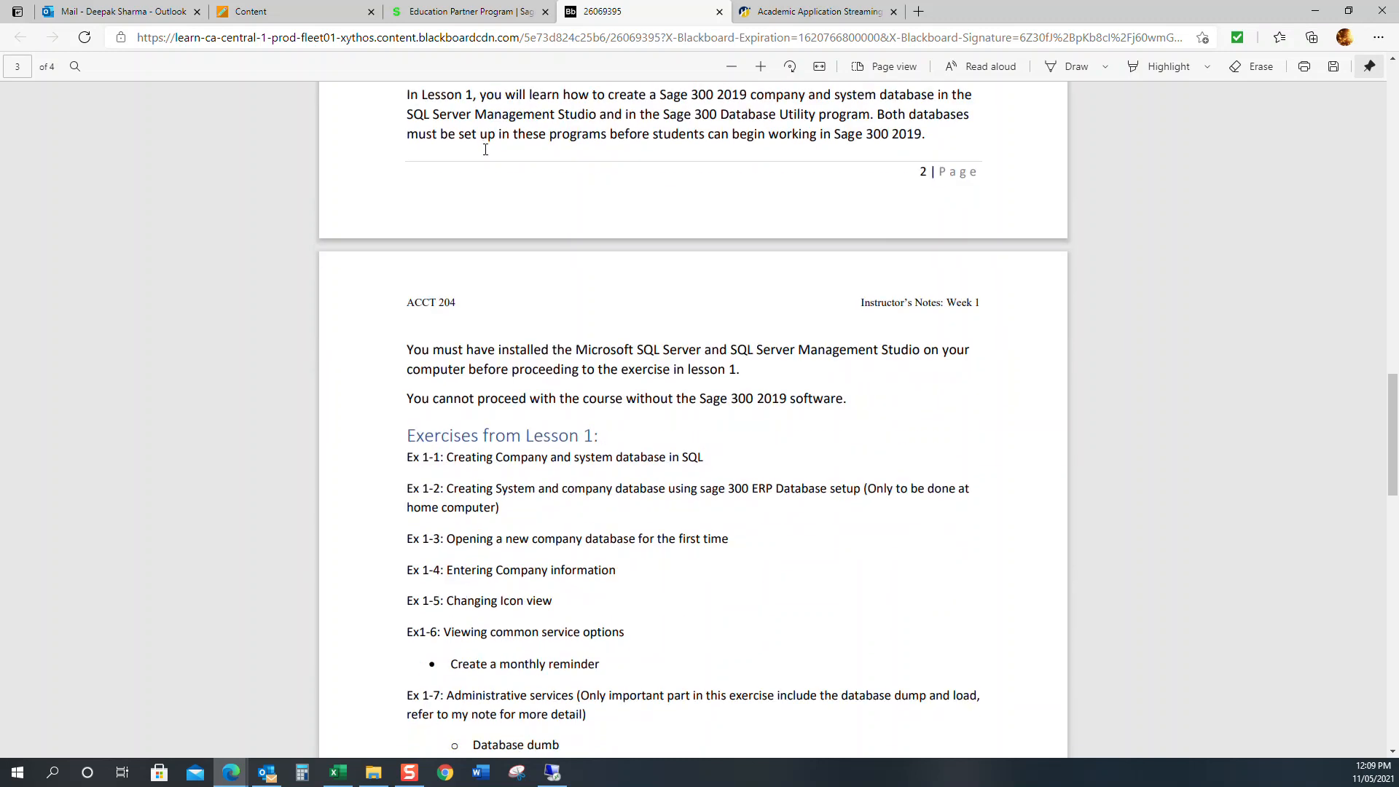
scroll(485, 149, down, 1)
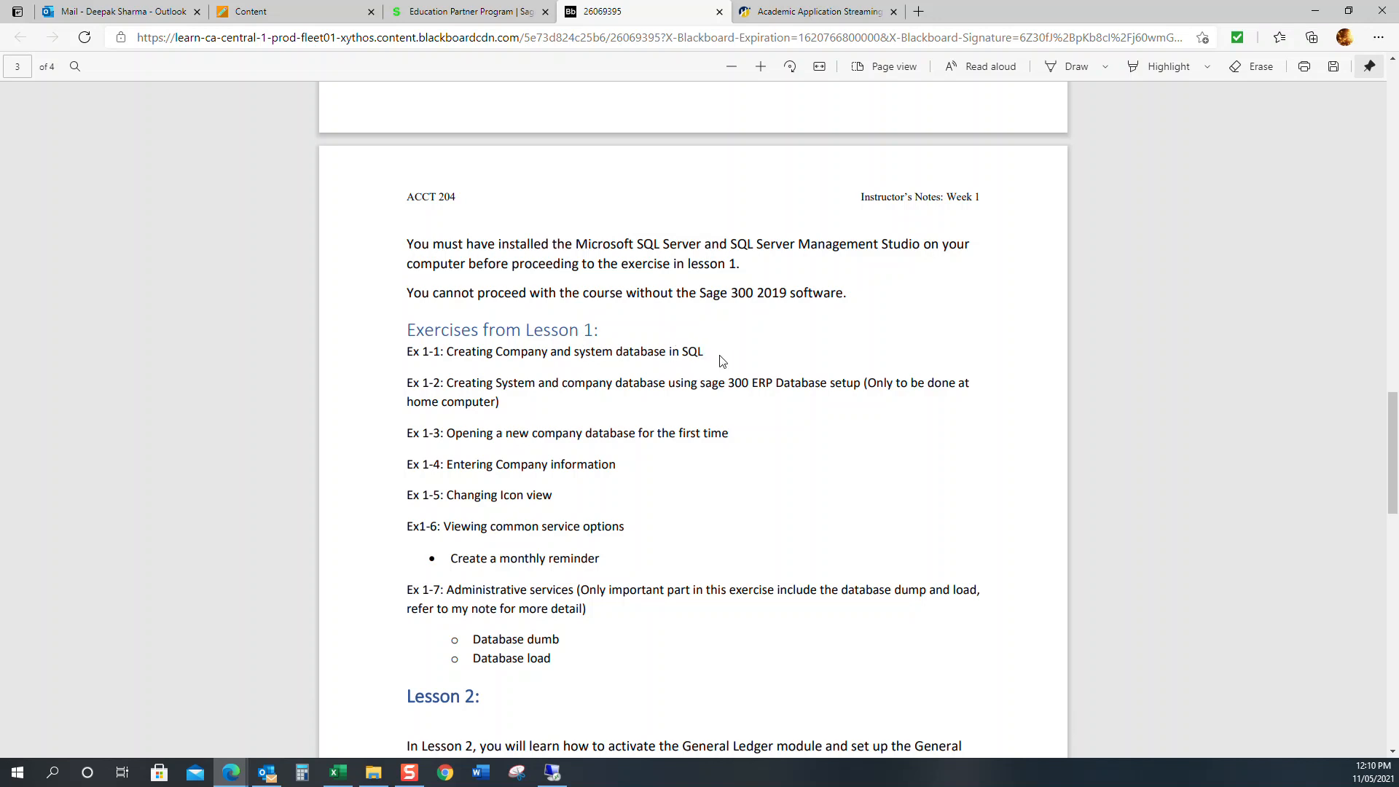
drag(709, 351, 446, 350)
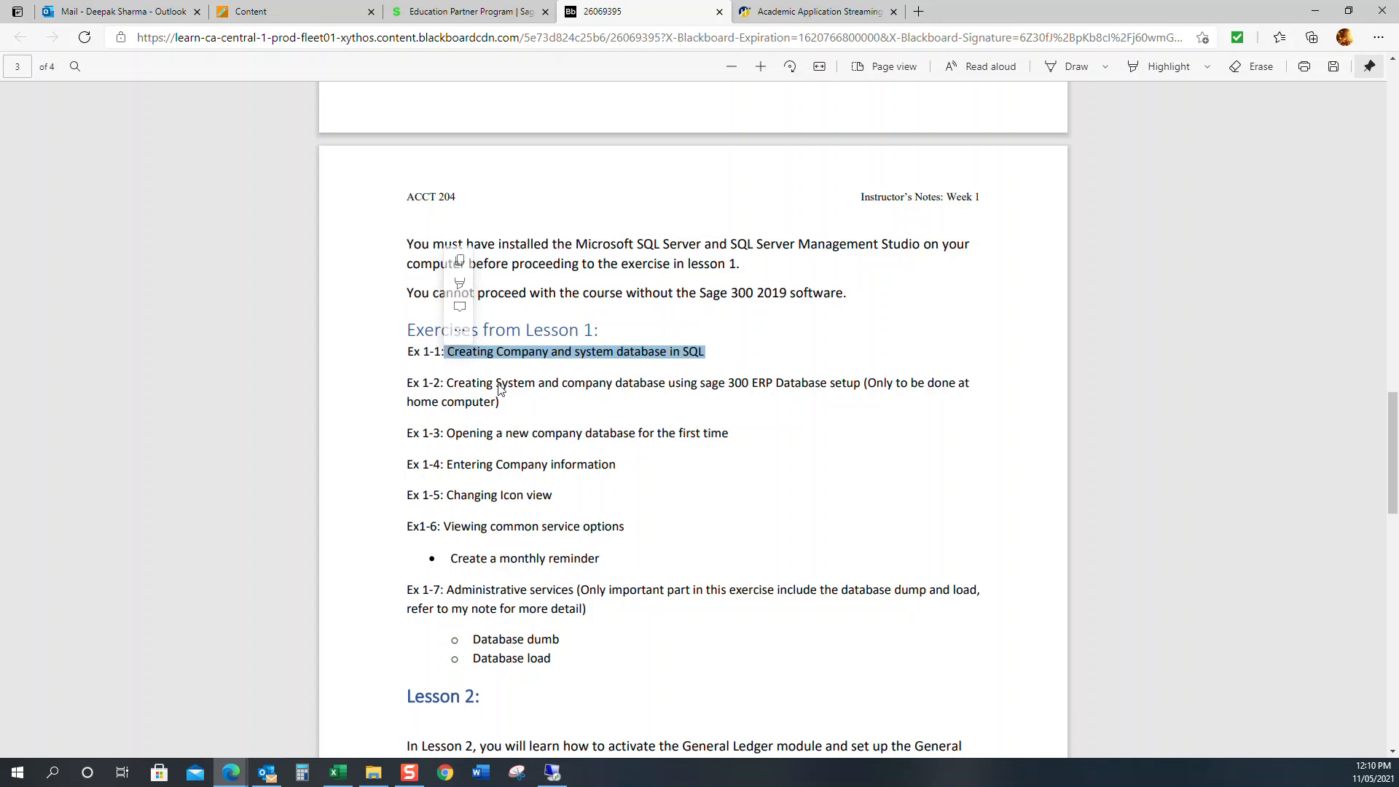
- Switch to File Explorer and open the Windows (C:) drive
click(373, 772)
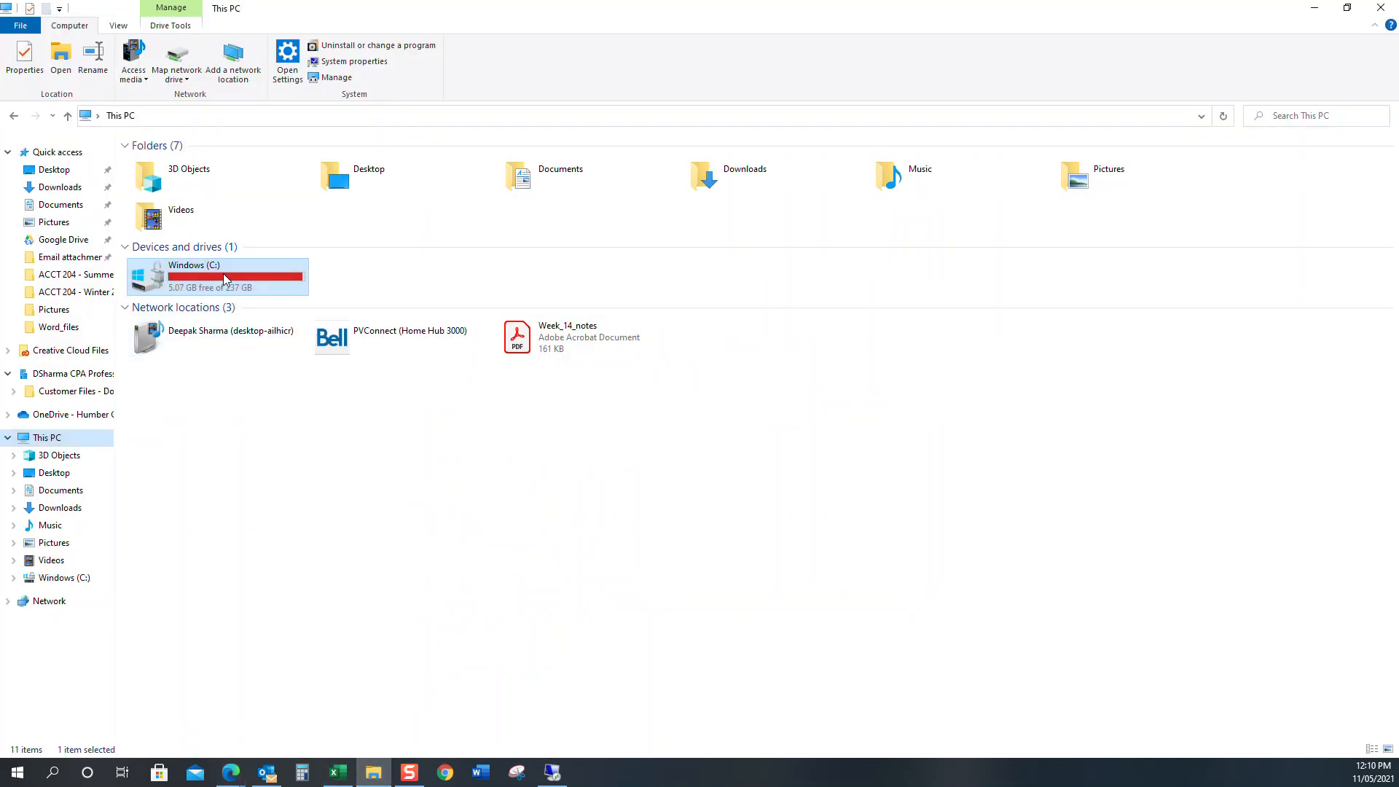
double_click(223, 273)
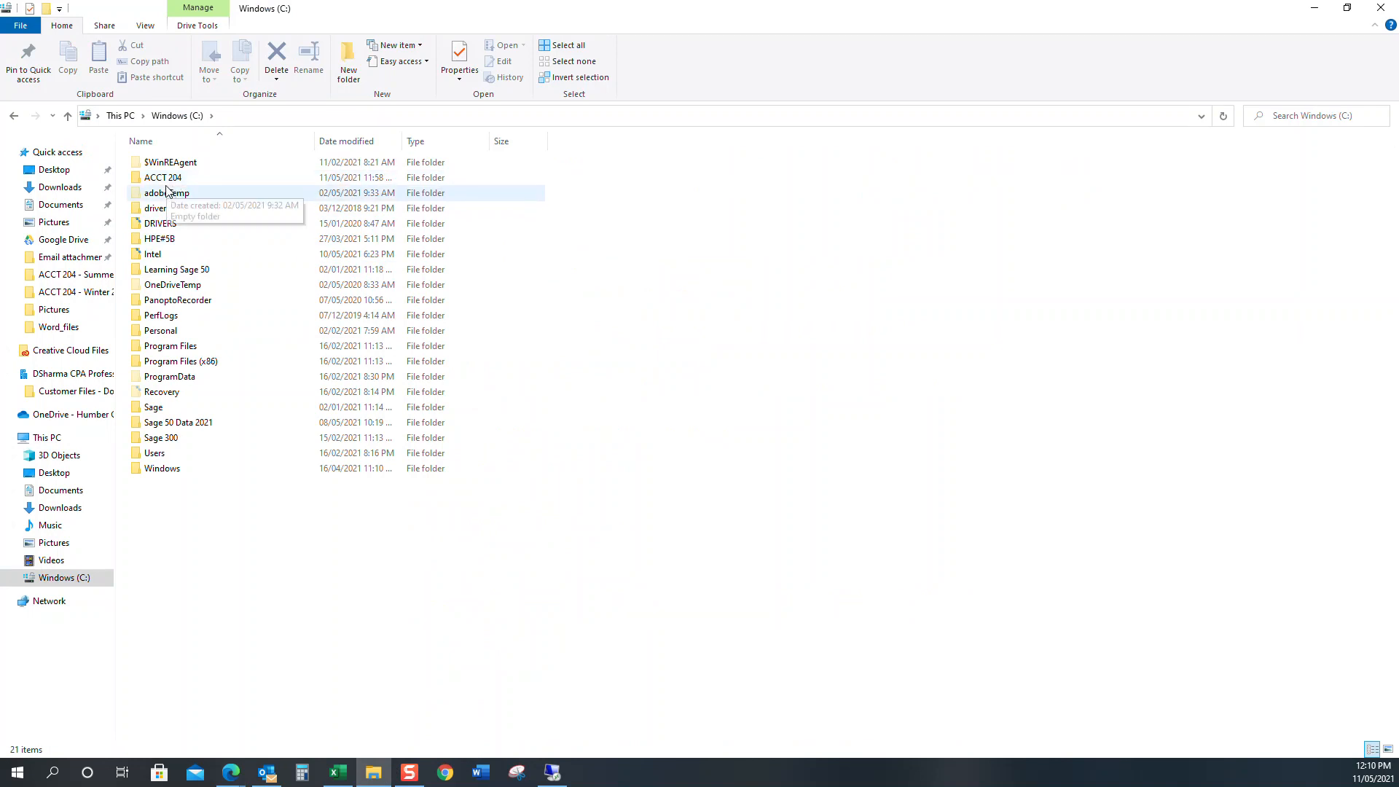
- Create a folder named OMNI inside ACCT 204 > Database Files on the C: drive and open it
double_click(176, 179)
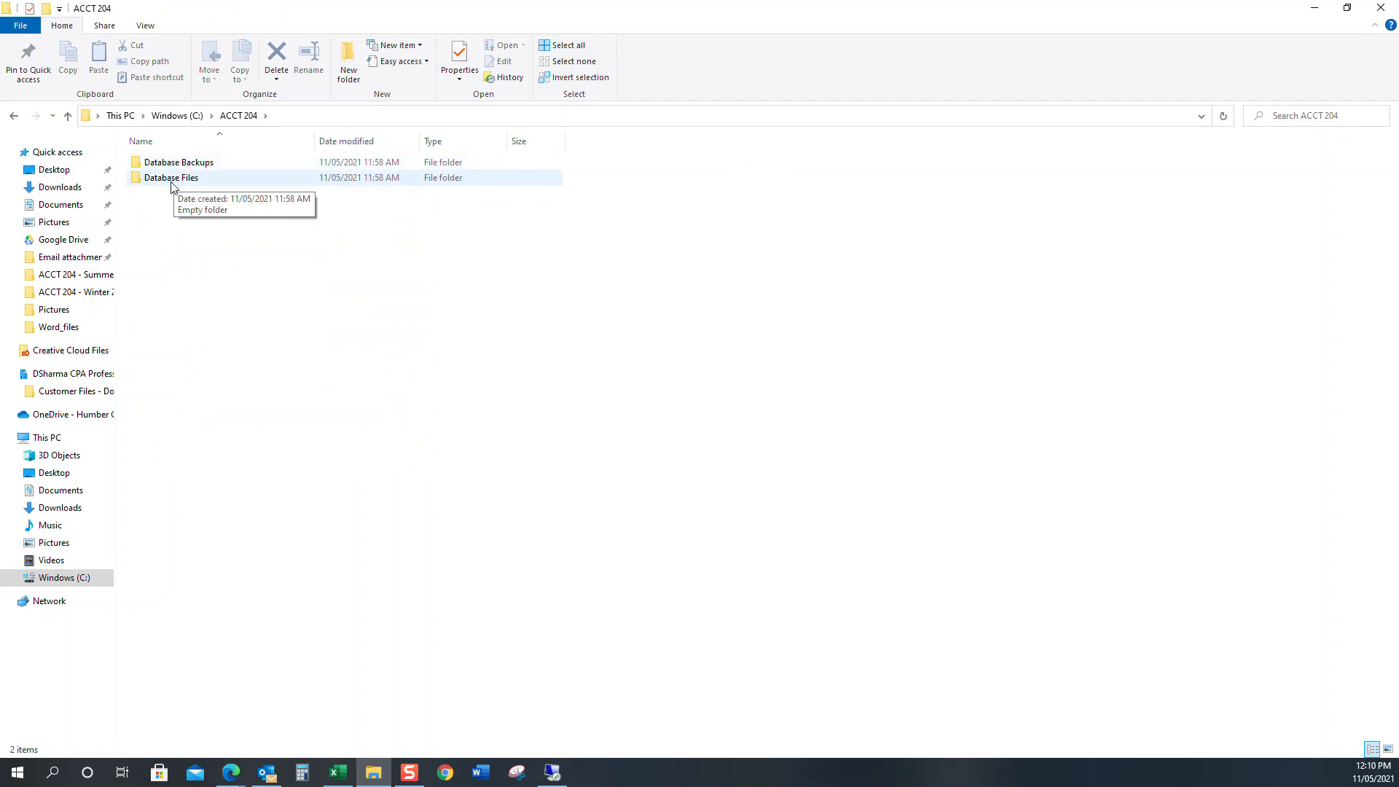
double_click(172, 182)
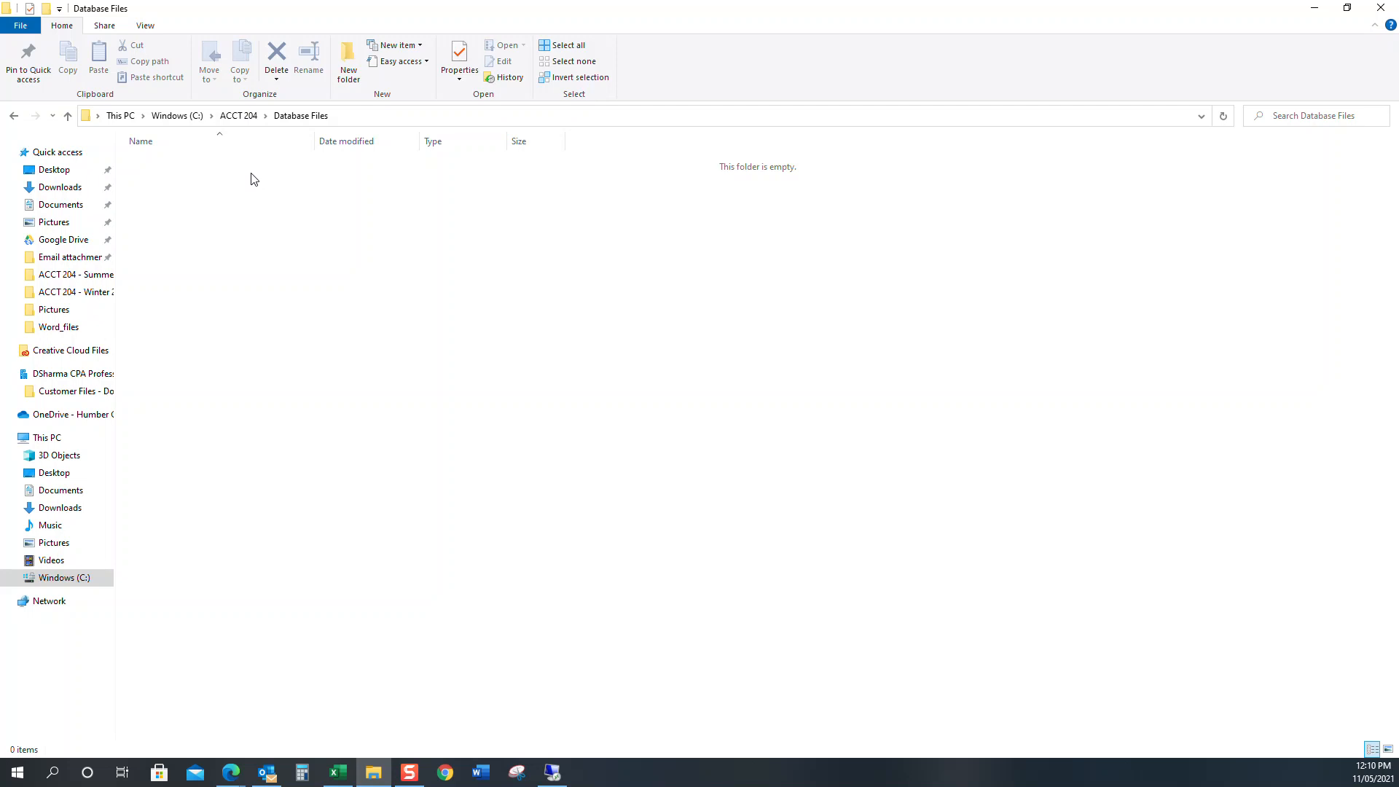
click(340, 56)
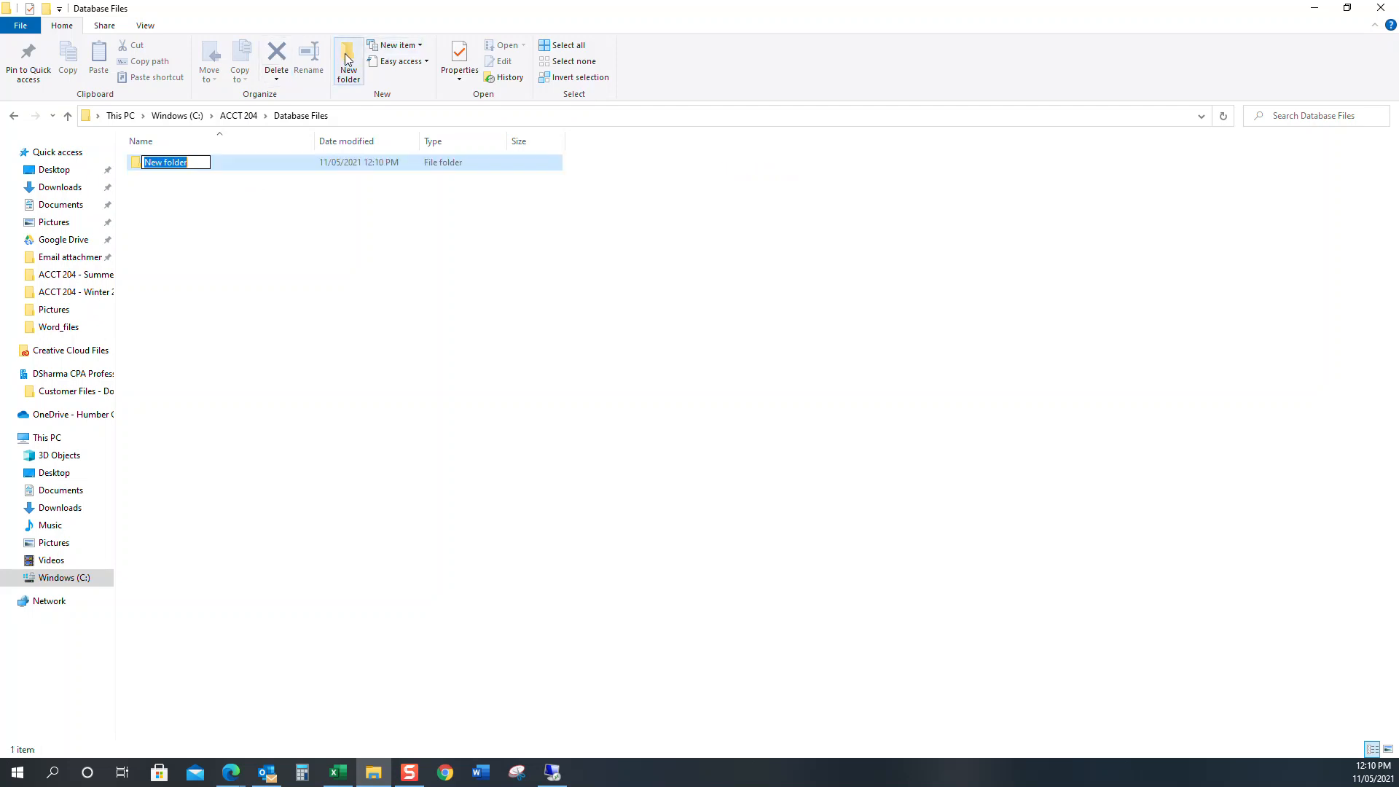
text(OMNI)
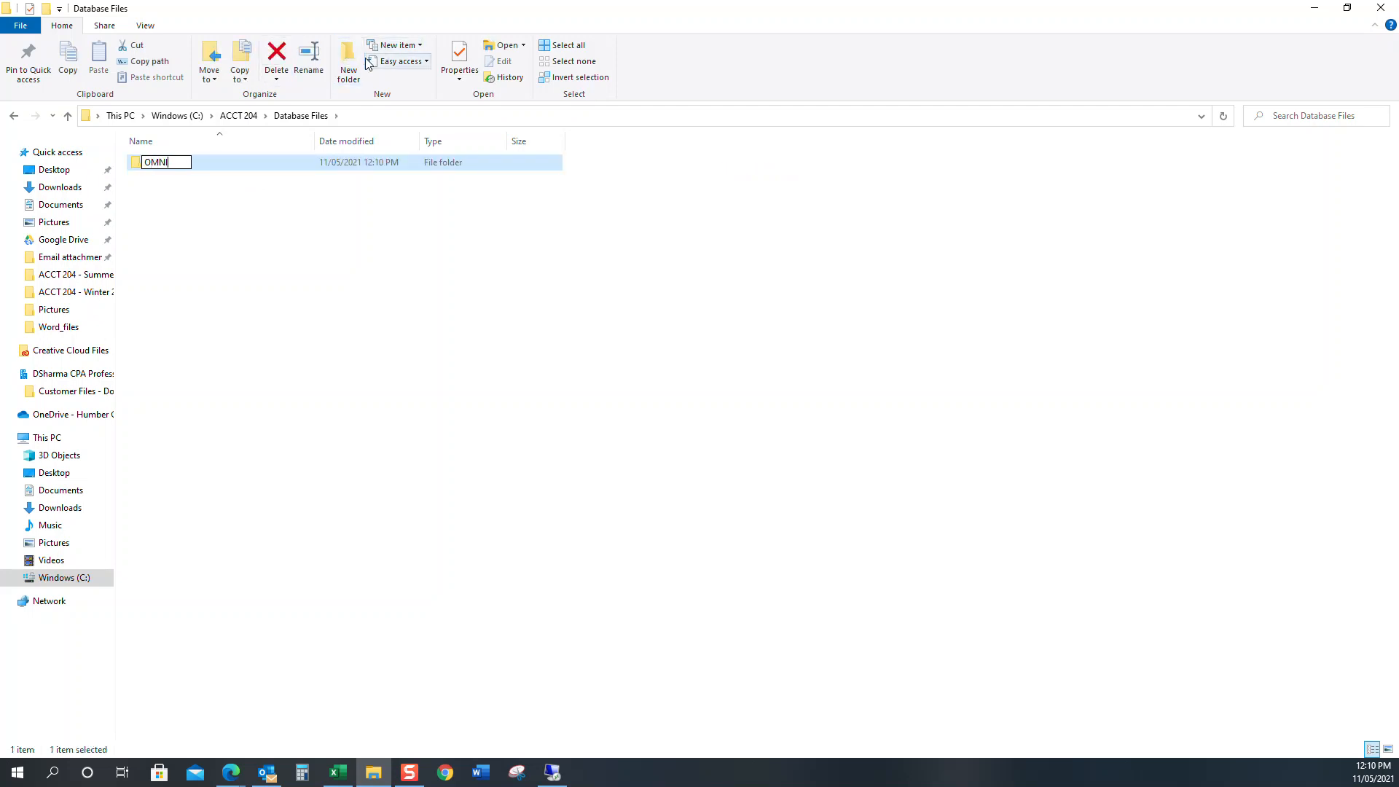
key(Return)
key(Return)
- Create two subfolders named OMNDAT and OMNSYS inside the OMNI folder
click(369, 77)
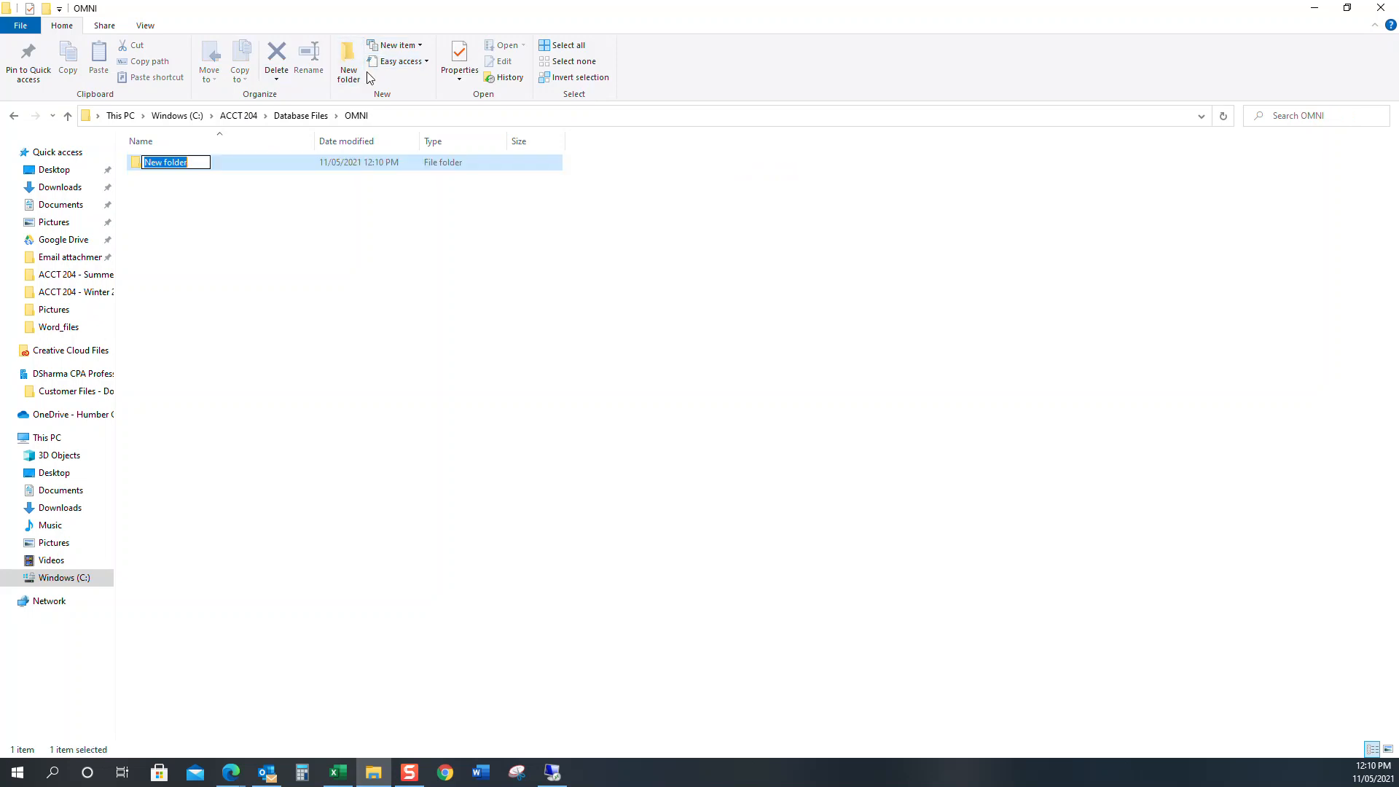
text(OM)
text(DAT)
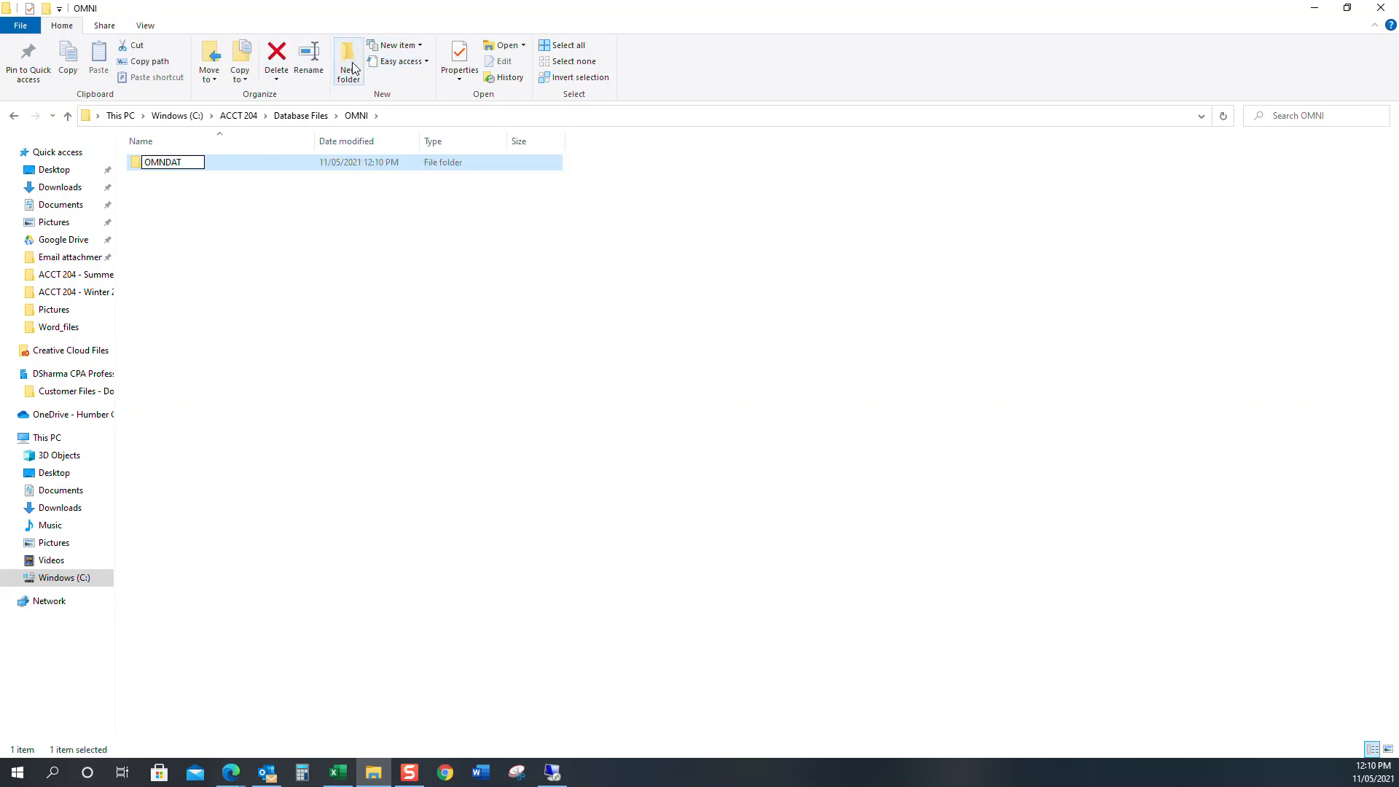
click(351, 67)
text(O)
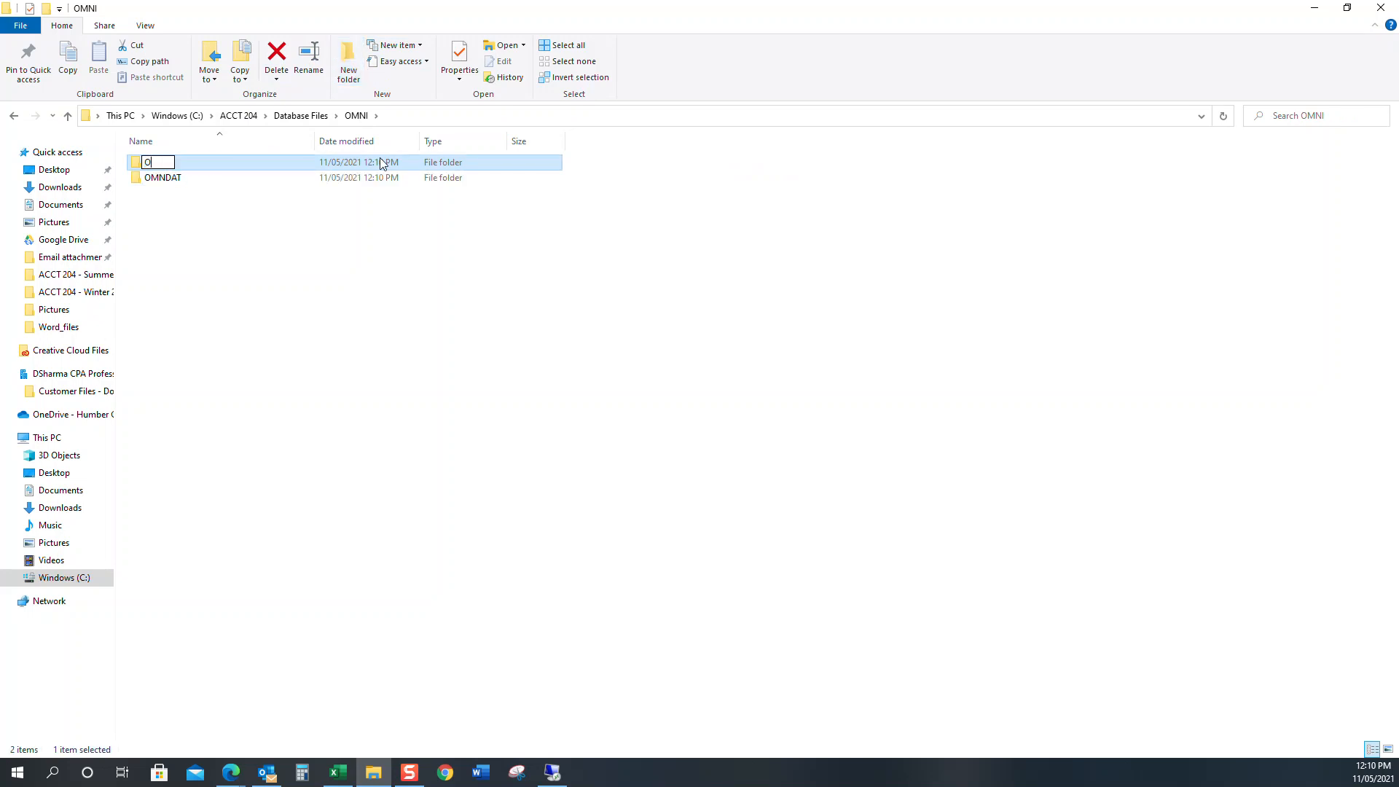
text(MNSYS3)
key(BackSpace)
key(Return)
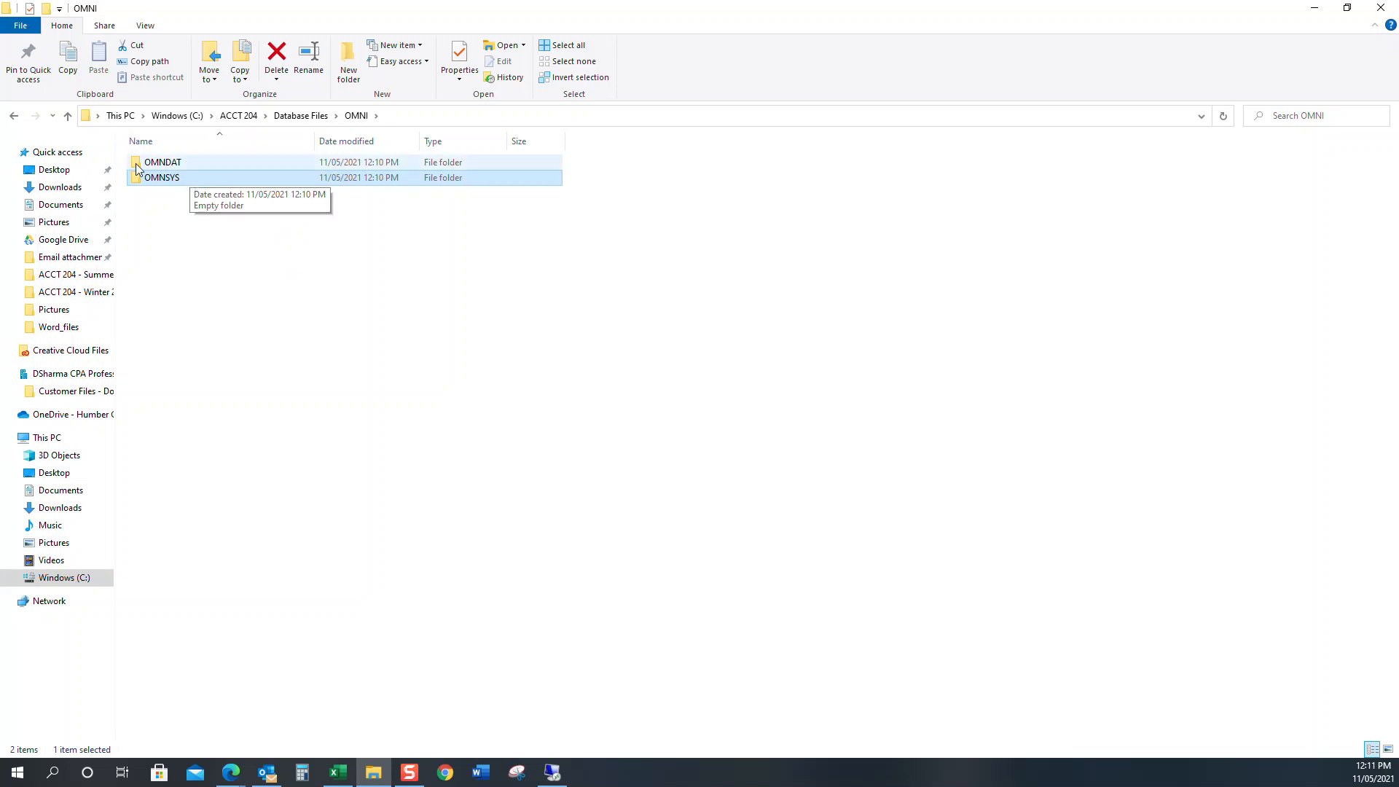
click(155, 178)
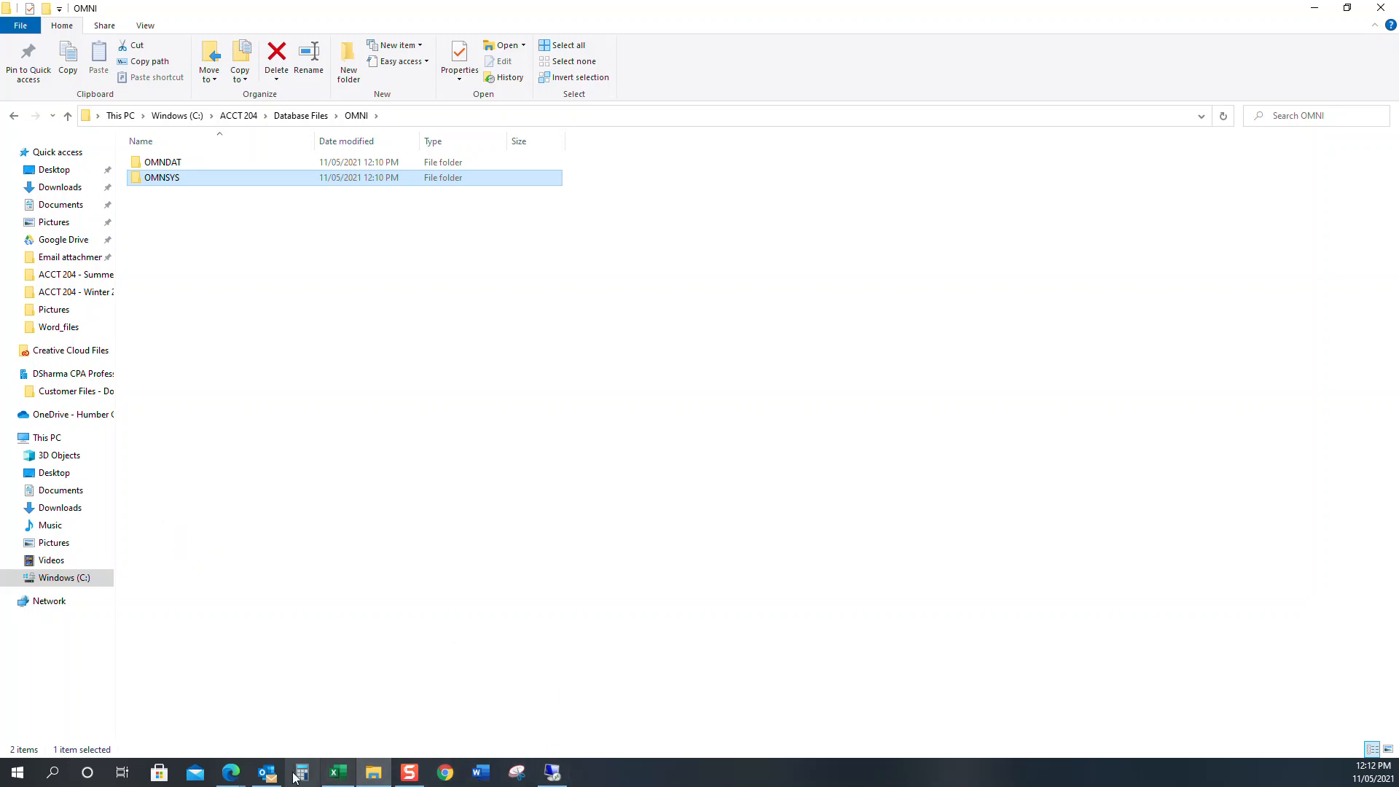
- Switch to the Week 1 notes PDF in Edge and highlight the Ex 1-1 and Ex 1-2 lines
click(232, 775)
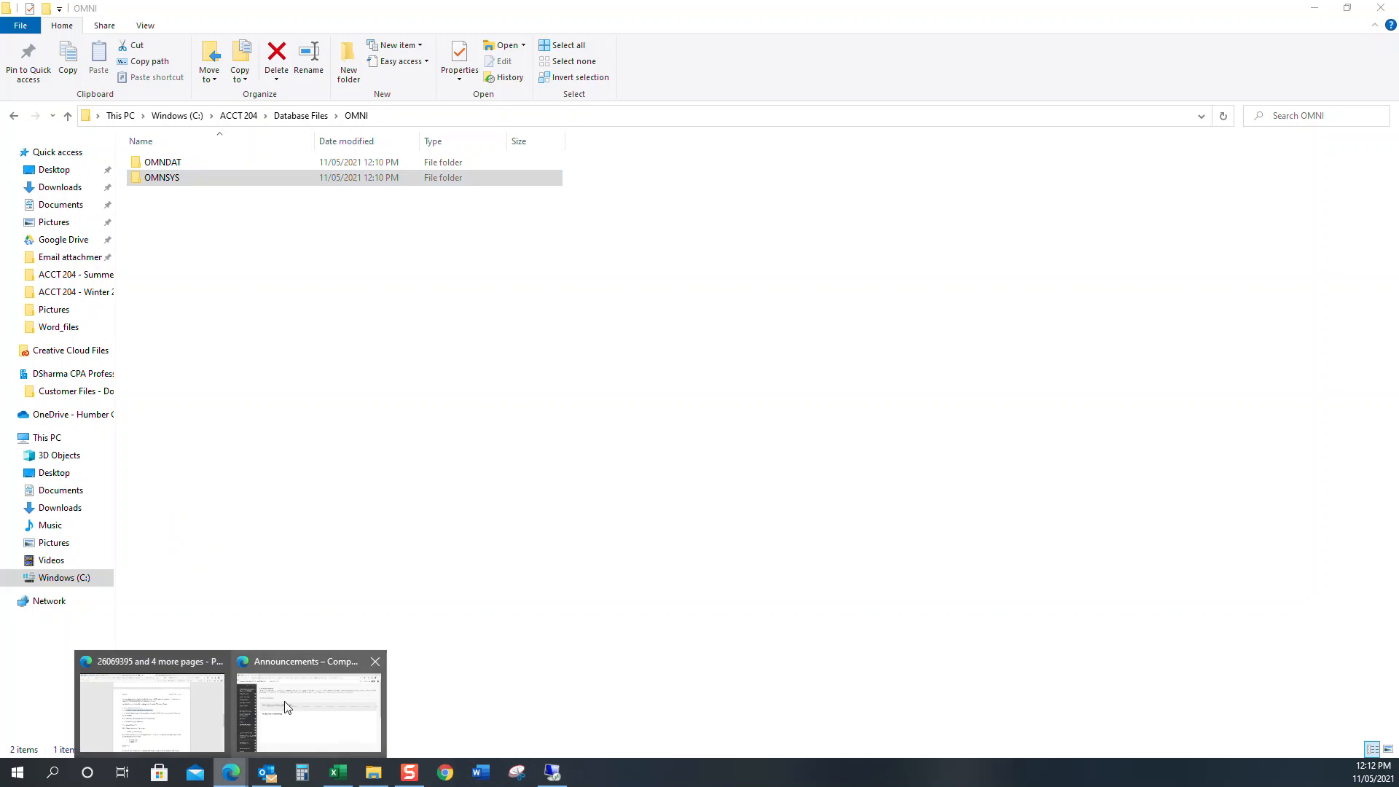
click(168, 707)
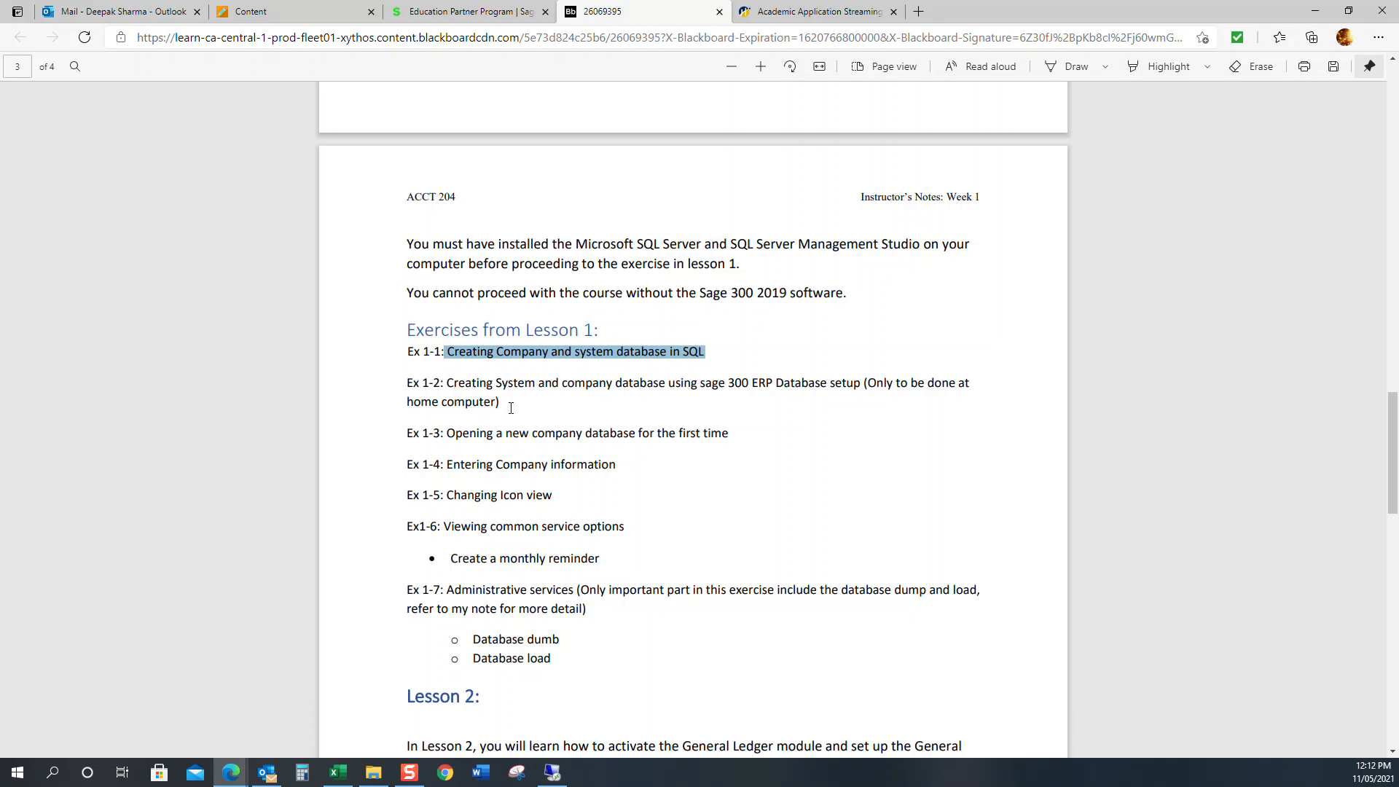
drag(407, 353, 501, 402)
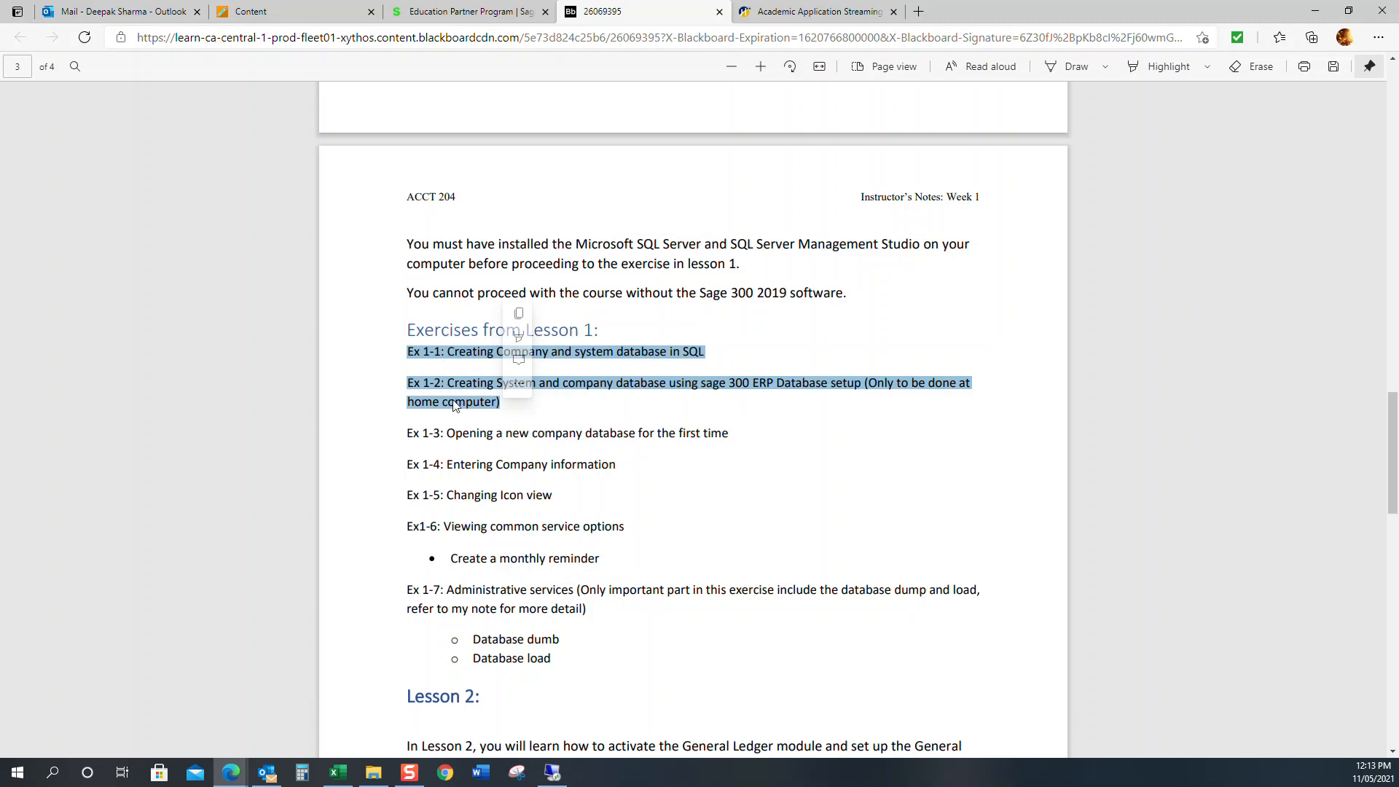
- Return to the course content page and bring up the Creating Database video
click(318, 11)
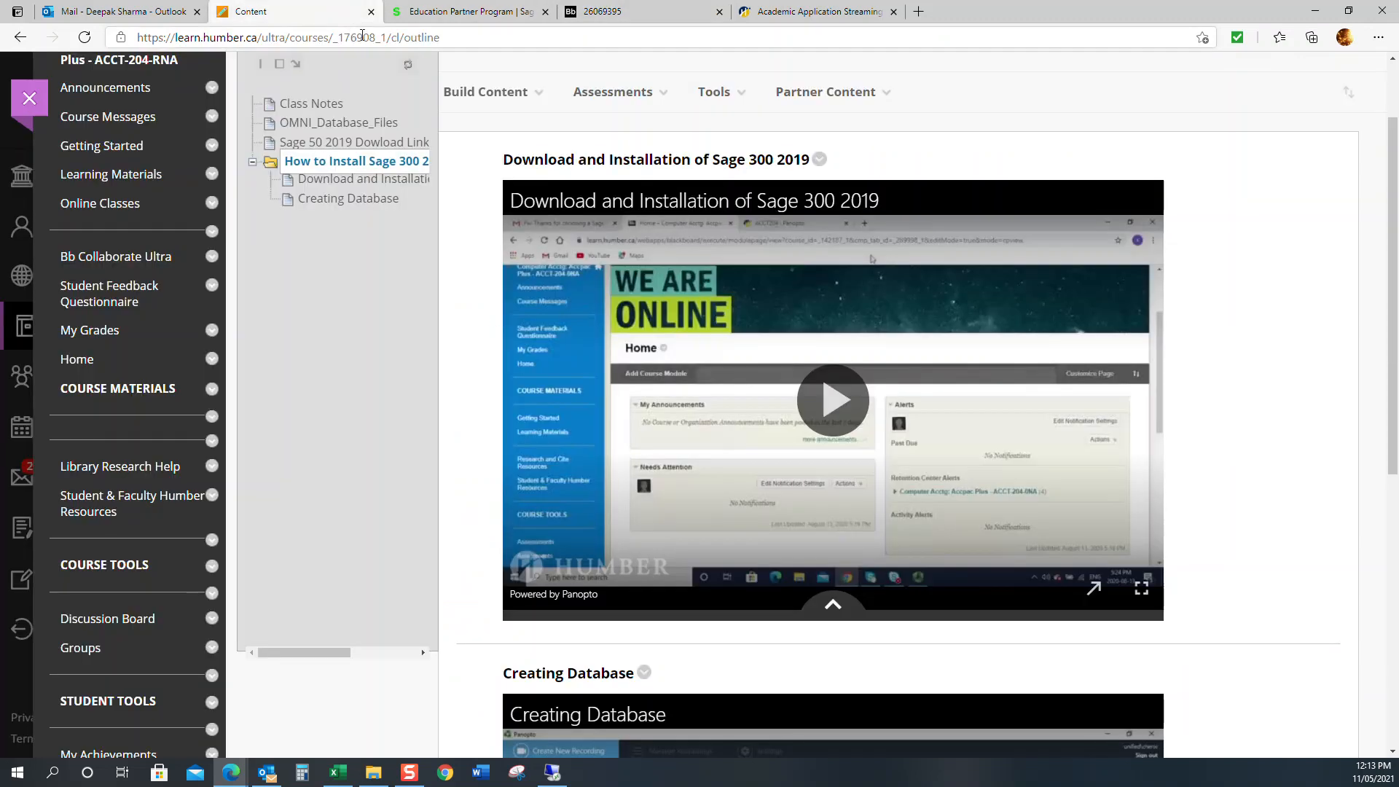
scroll(777, 376, down, 3)
scroll(749, 384, down, 2)
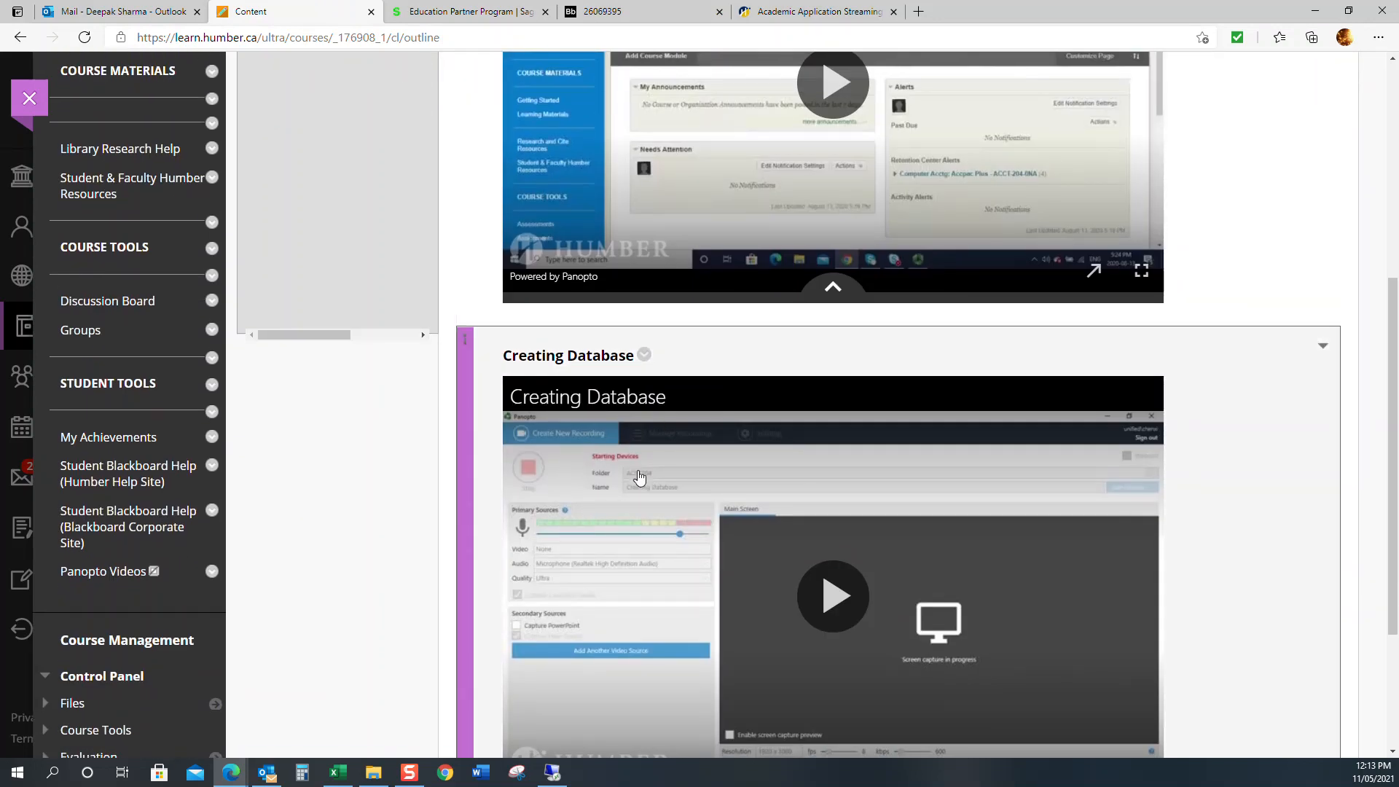
scroll(657, 424, down, 2)
scroll(657, 424, down, 2)
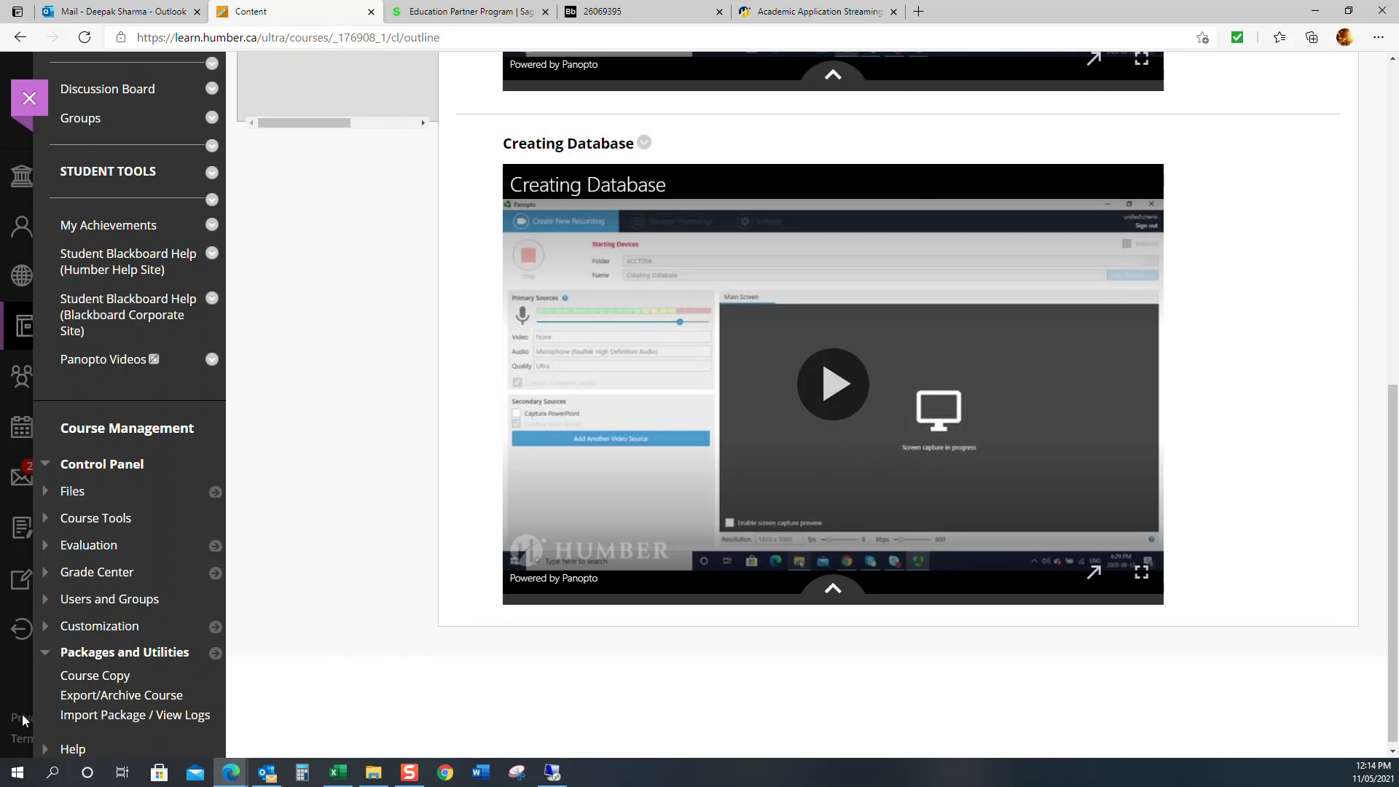
click(26, 774)
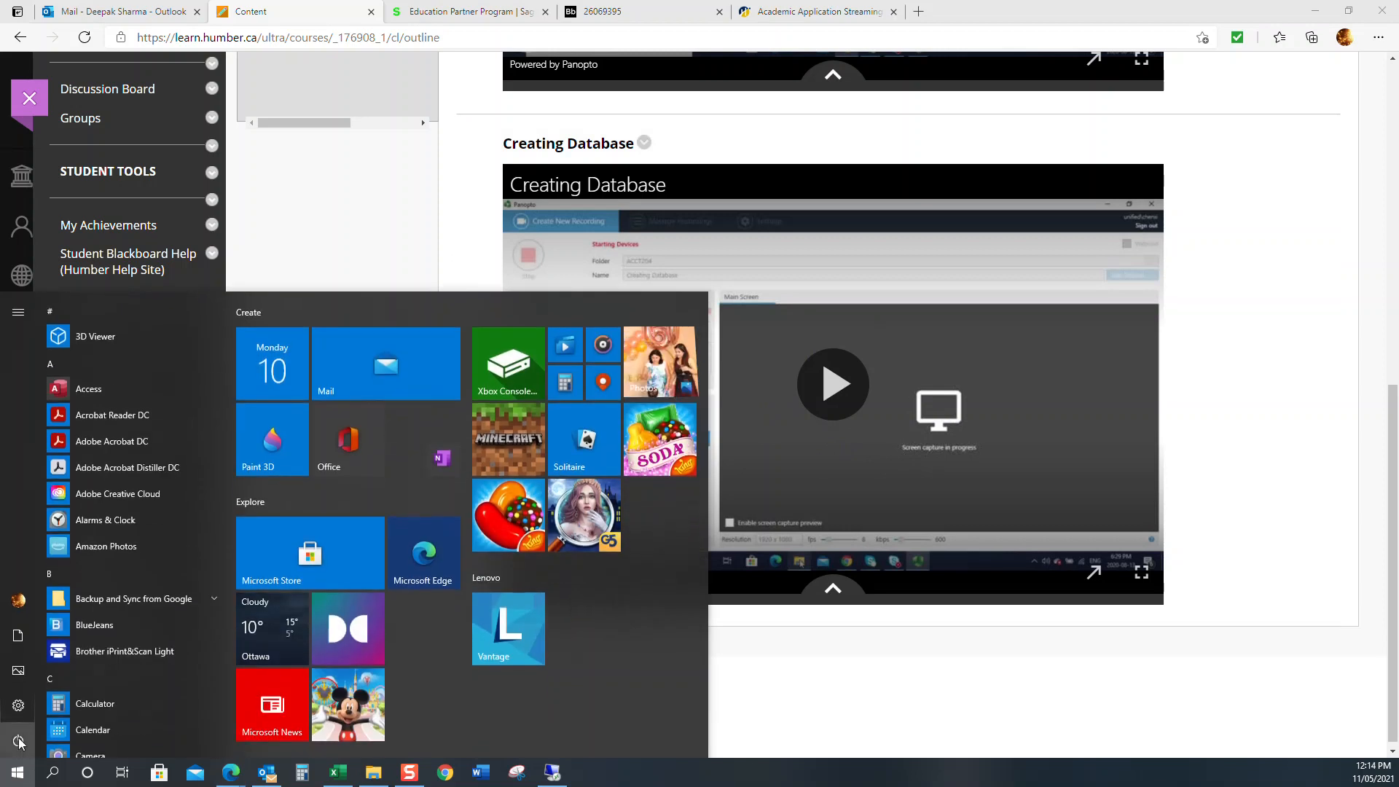
key(Escape)
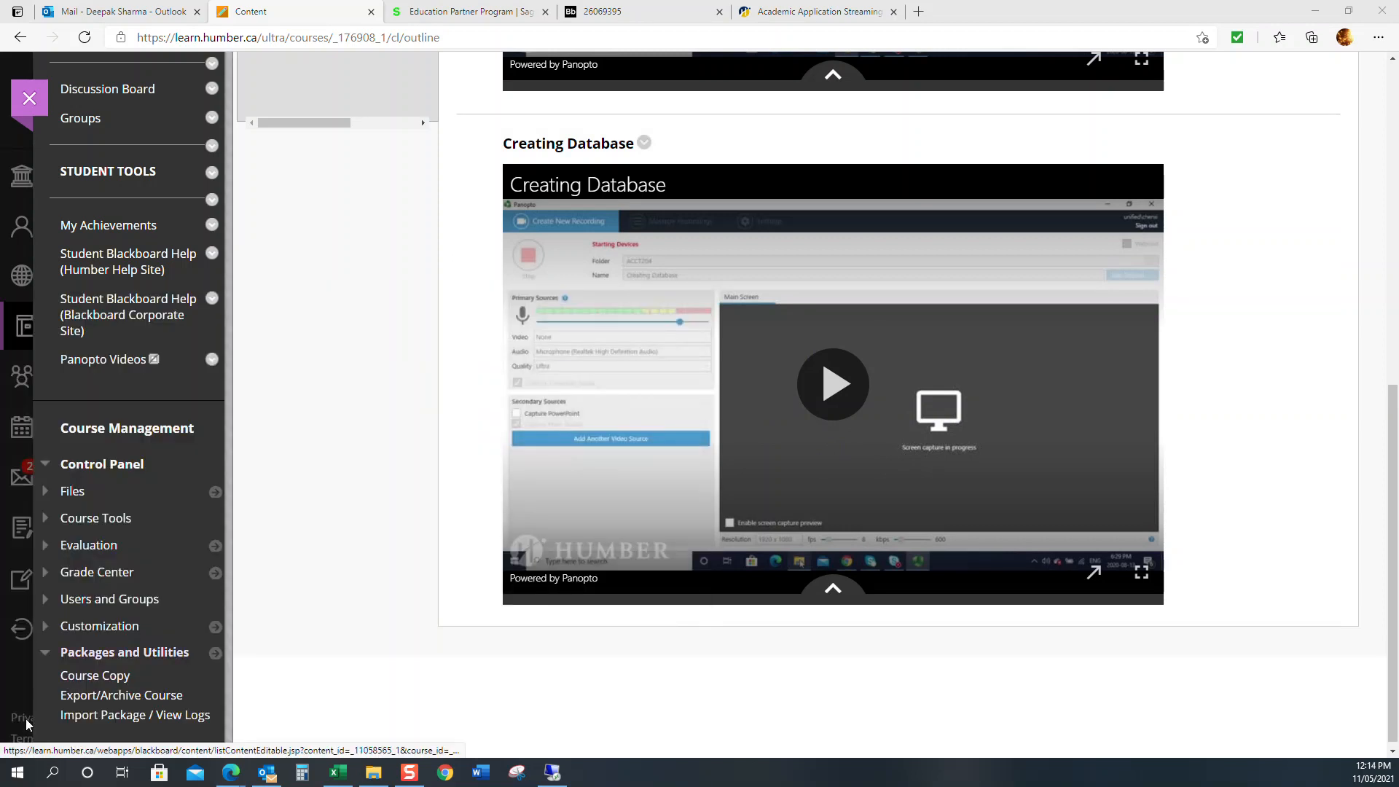
click(13, 780)
click(16, 774)
click(17, 772)
key(Escape)
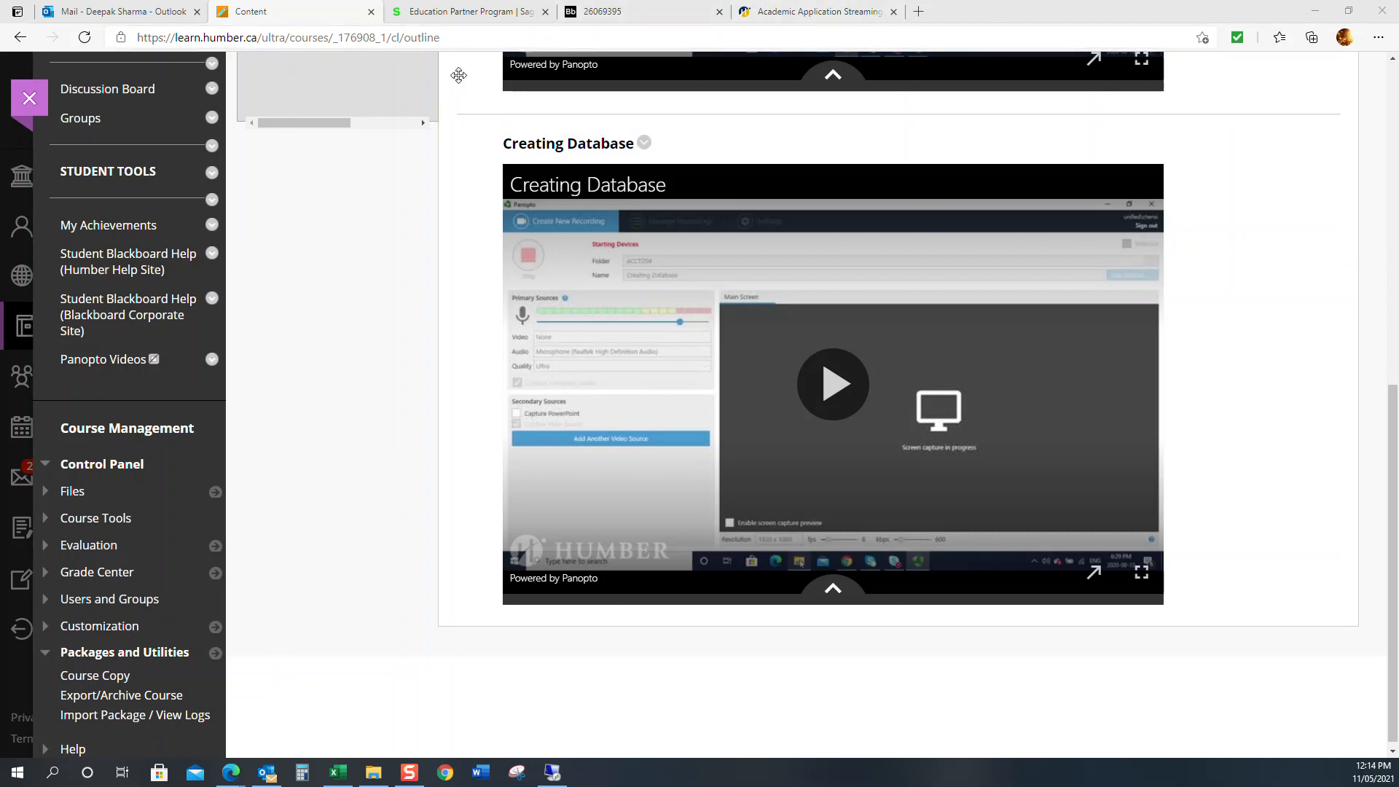
- Go to the Academic Application Streaming Service page and open the Standard applications for the Faculty of Business
click(762, 14)
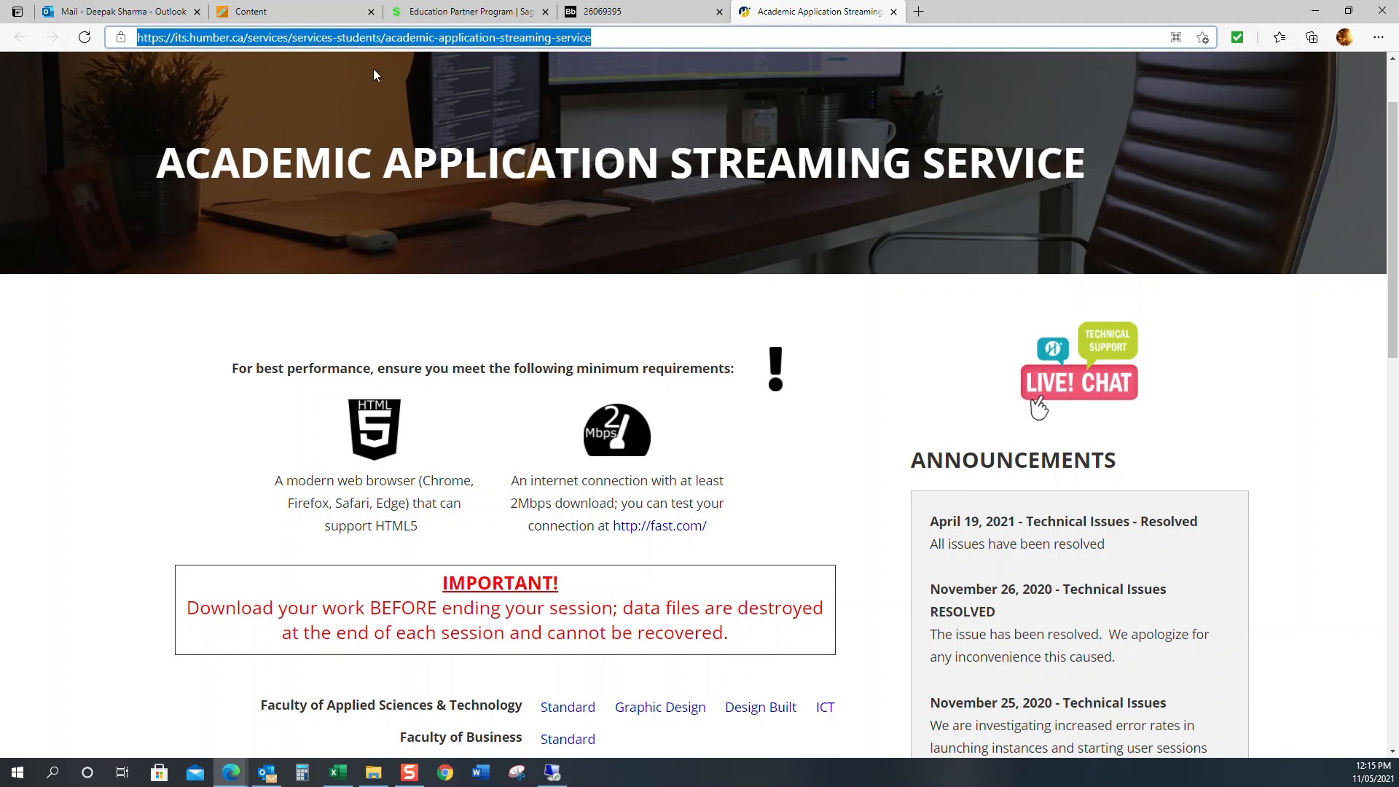
scroll(369, 102, down, 4)
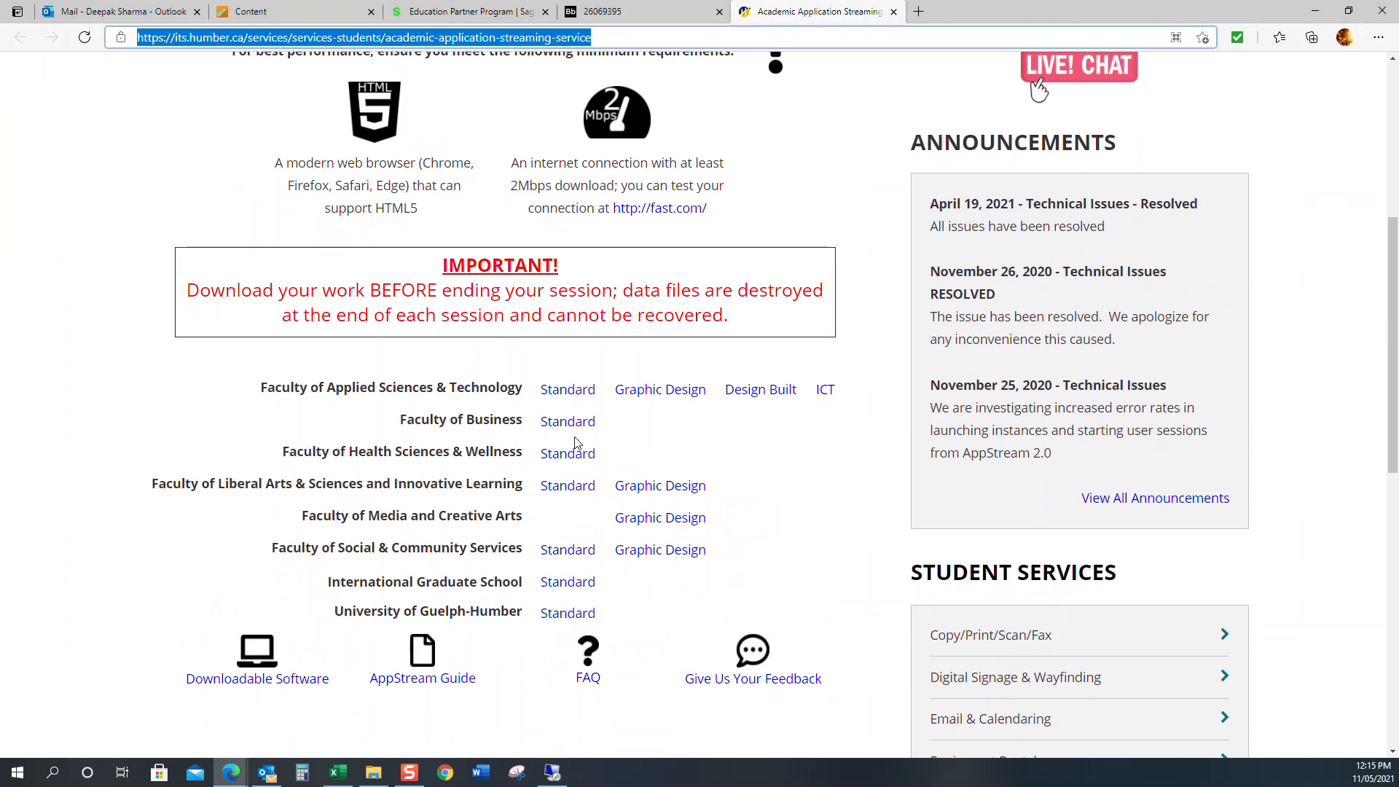
click(569, 425)
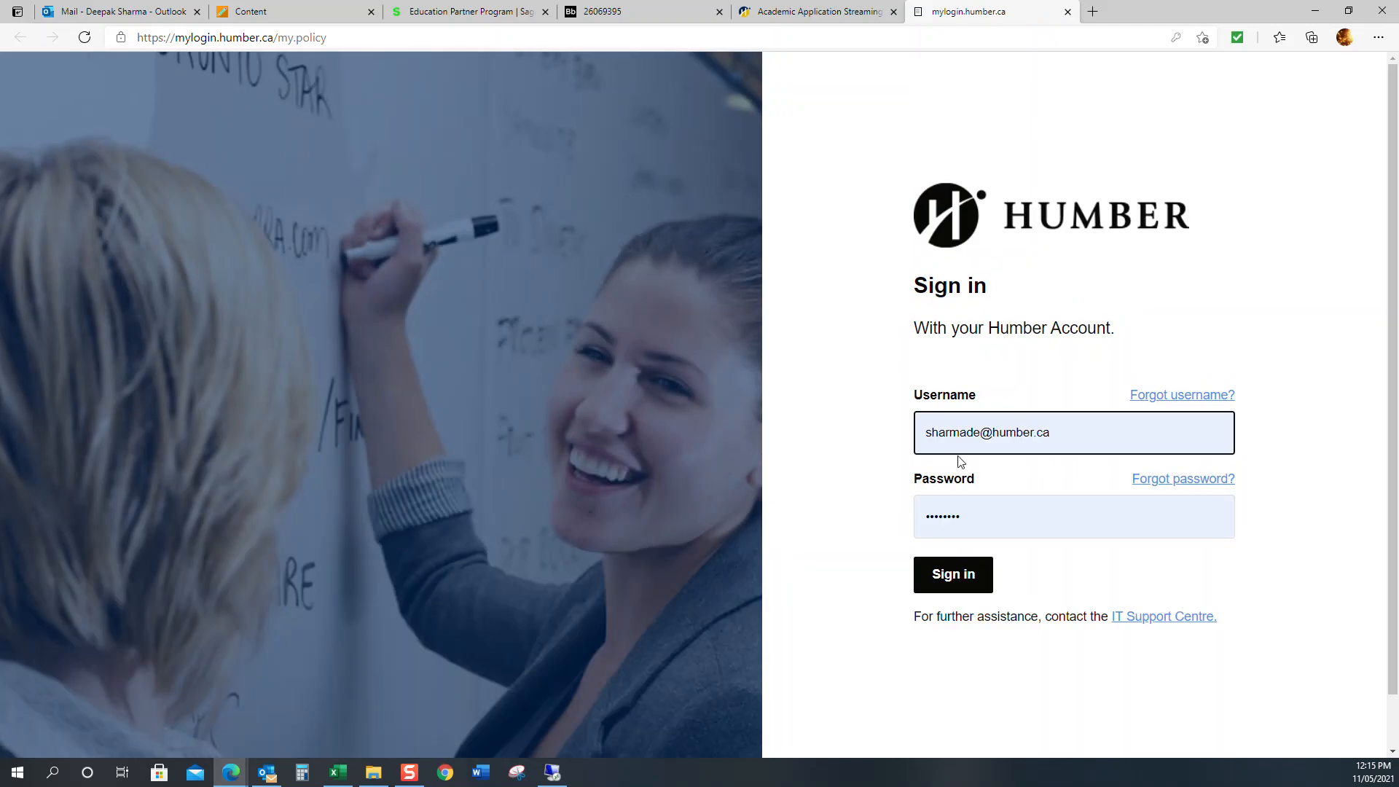
- Enter the account username without the e-mail domain and sign in to the Humber account with the filled-in password
click(1112, 440)
click(981, 510)
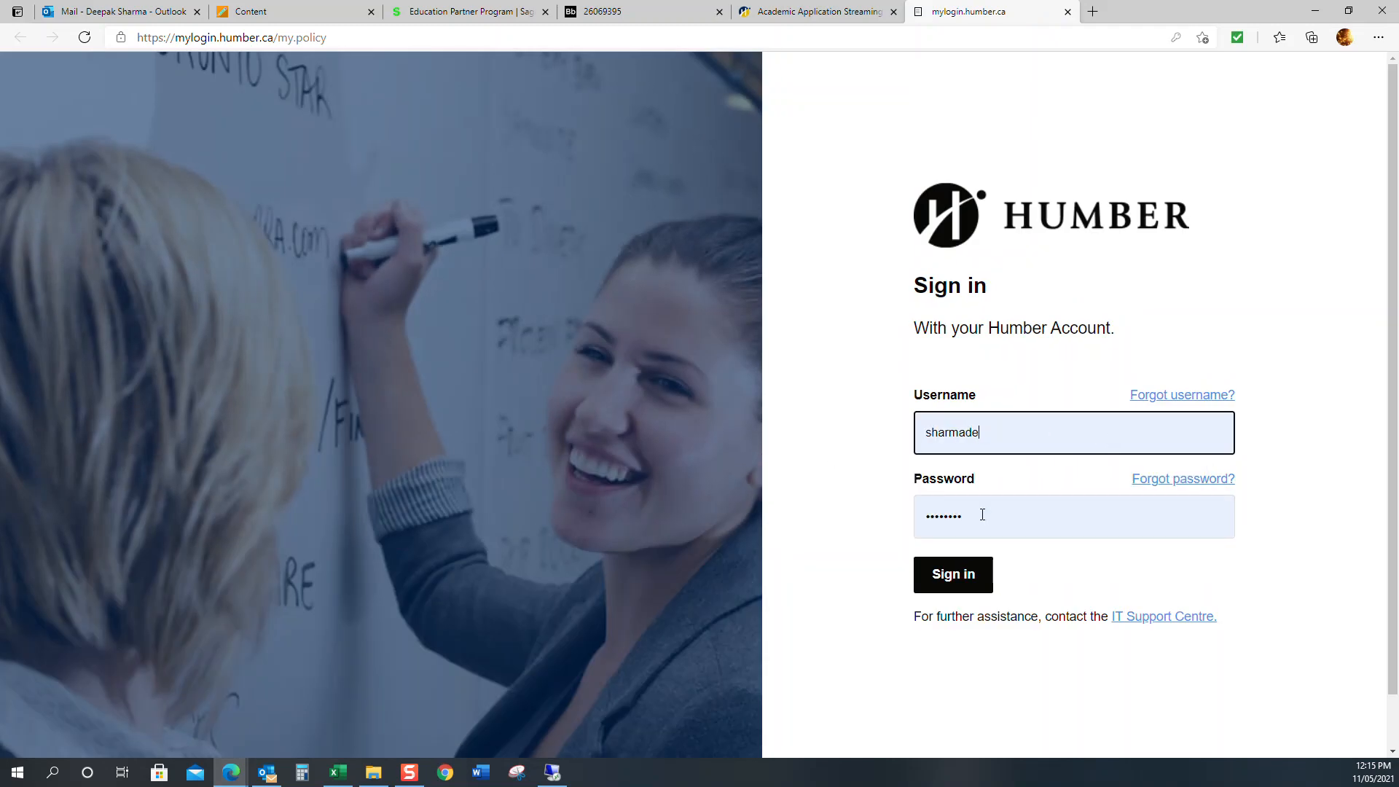
click(956, 573)
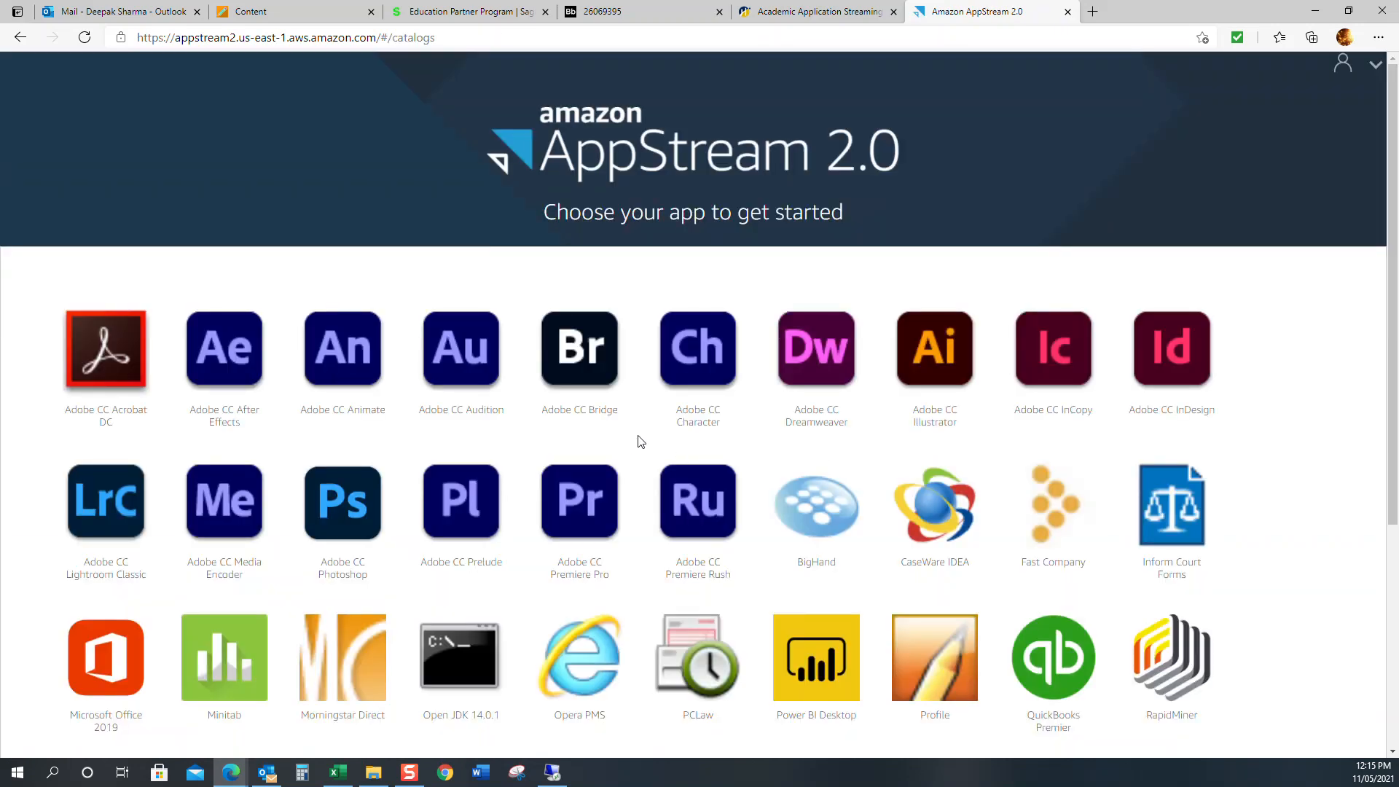
- Launch Sage 300 ERP from the AppStream catalog and start Sage 300 from its list of tools
scroll(651, 430, down, 3)
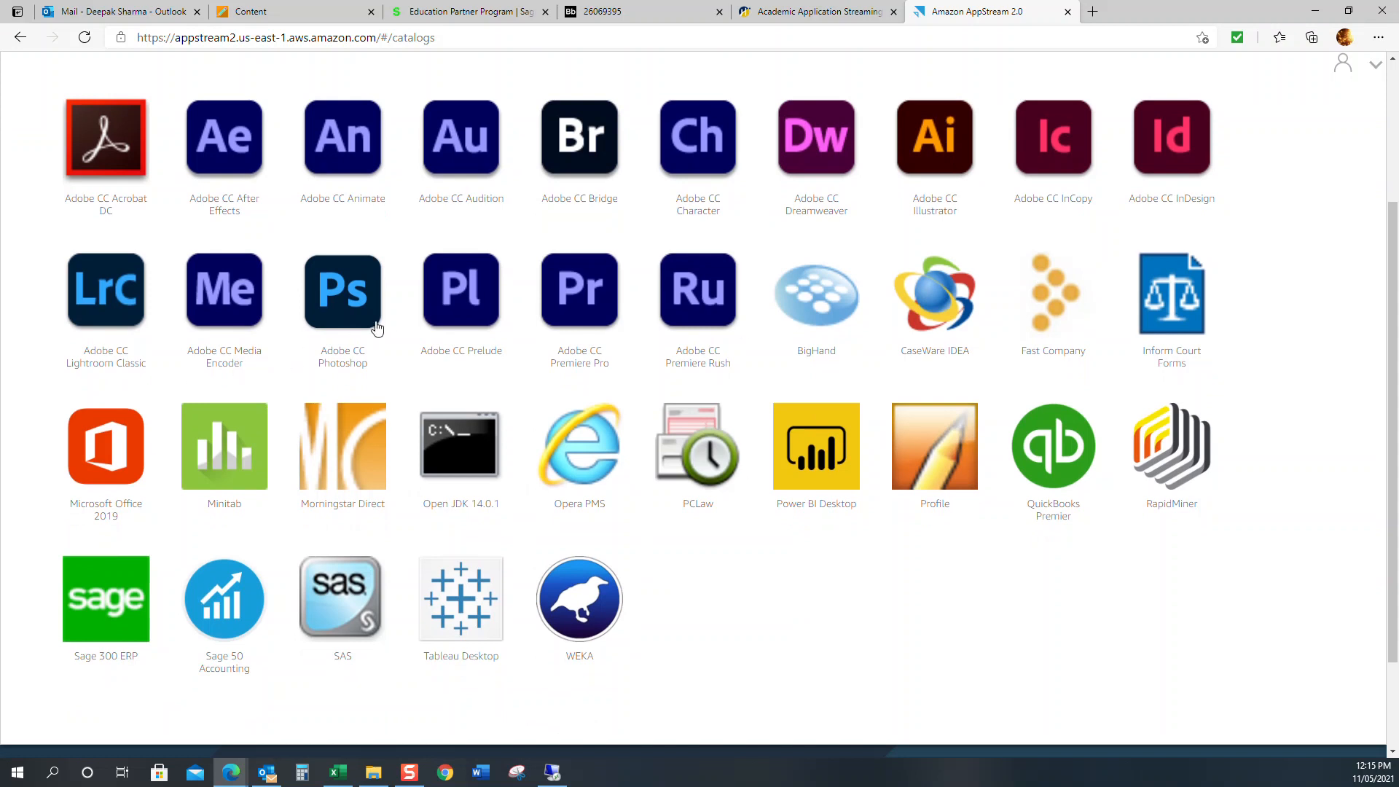
scroll(377, 328, up, 3)
scroll(385, 328, down, 5)
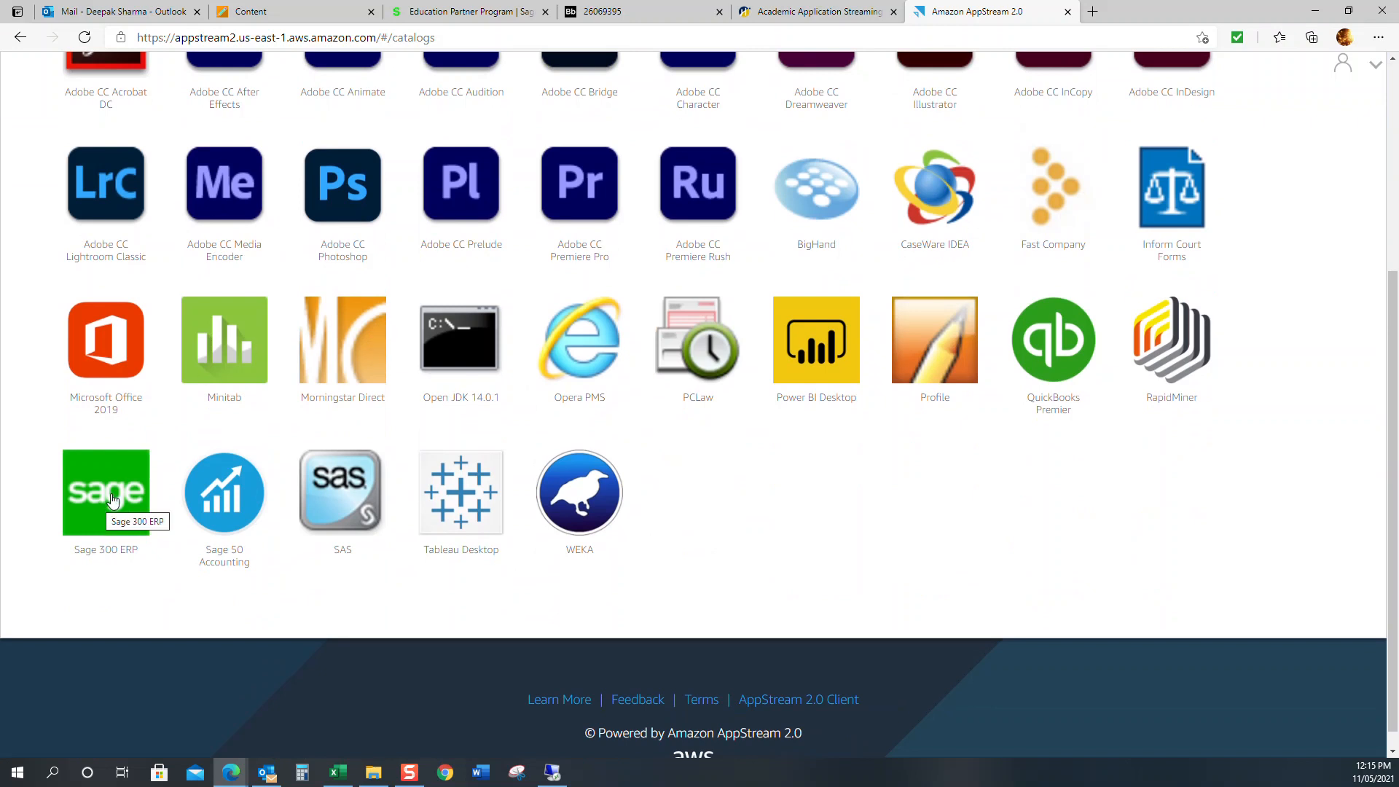
click(112, 500)
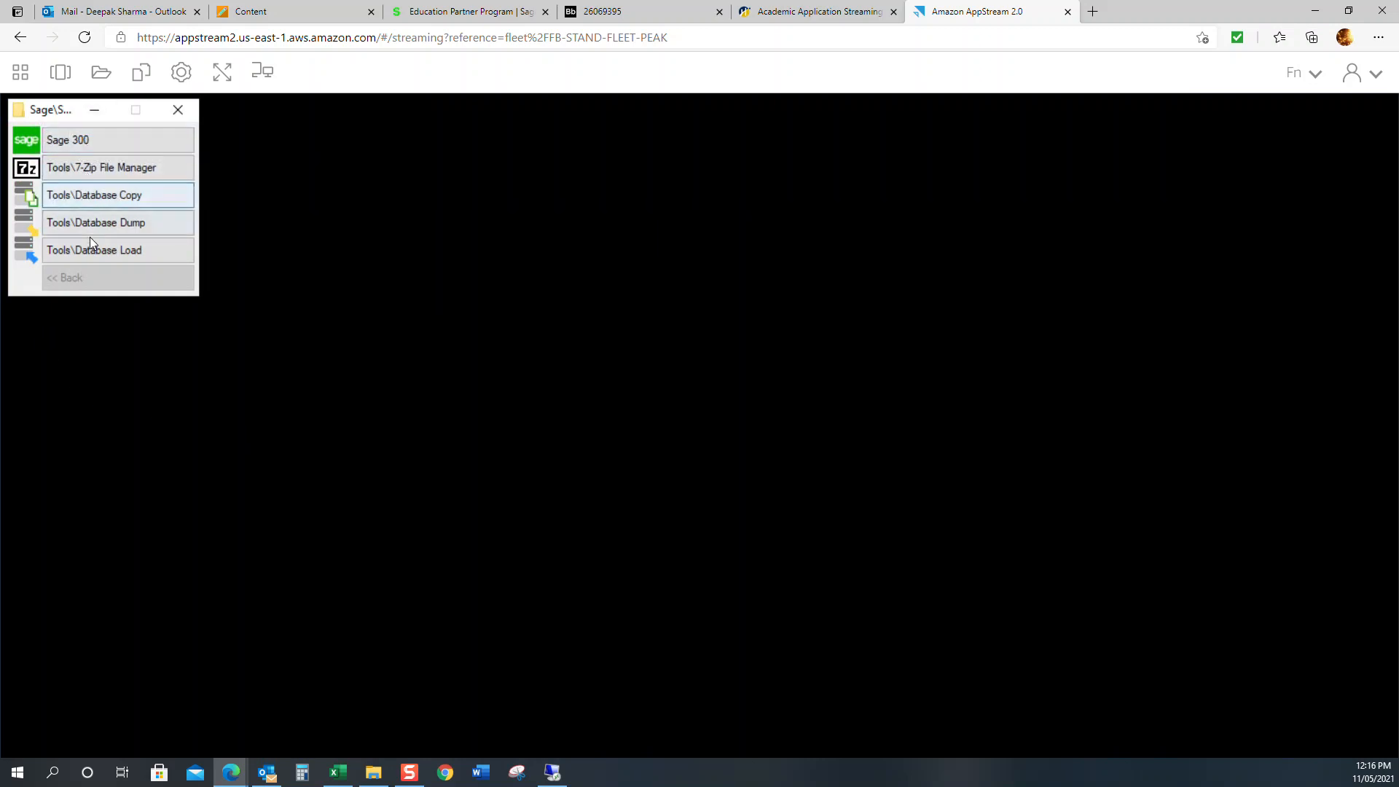
click(103, 143)
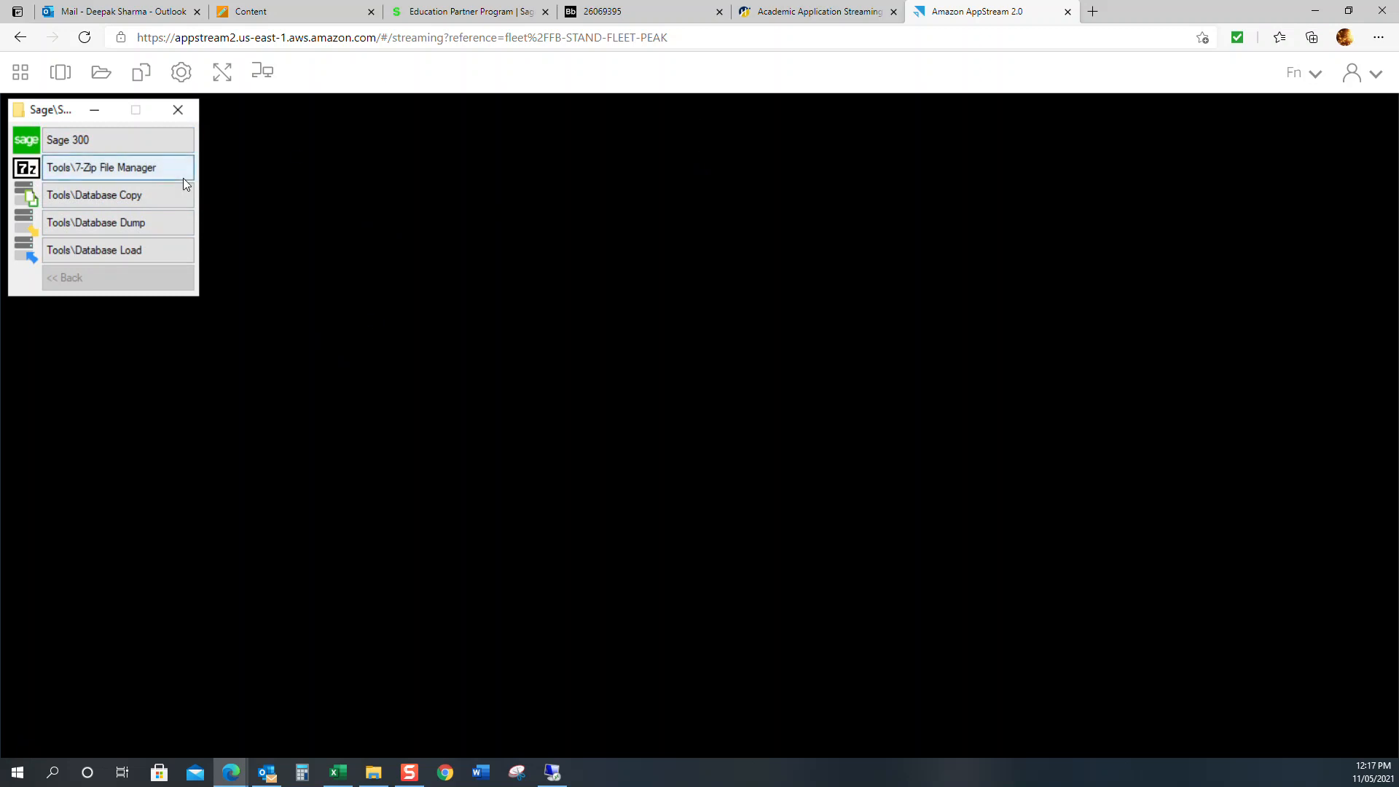
click(76, 145)
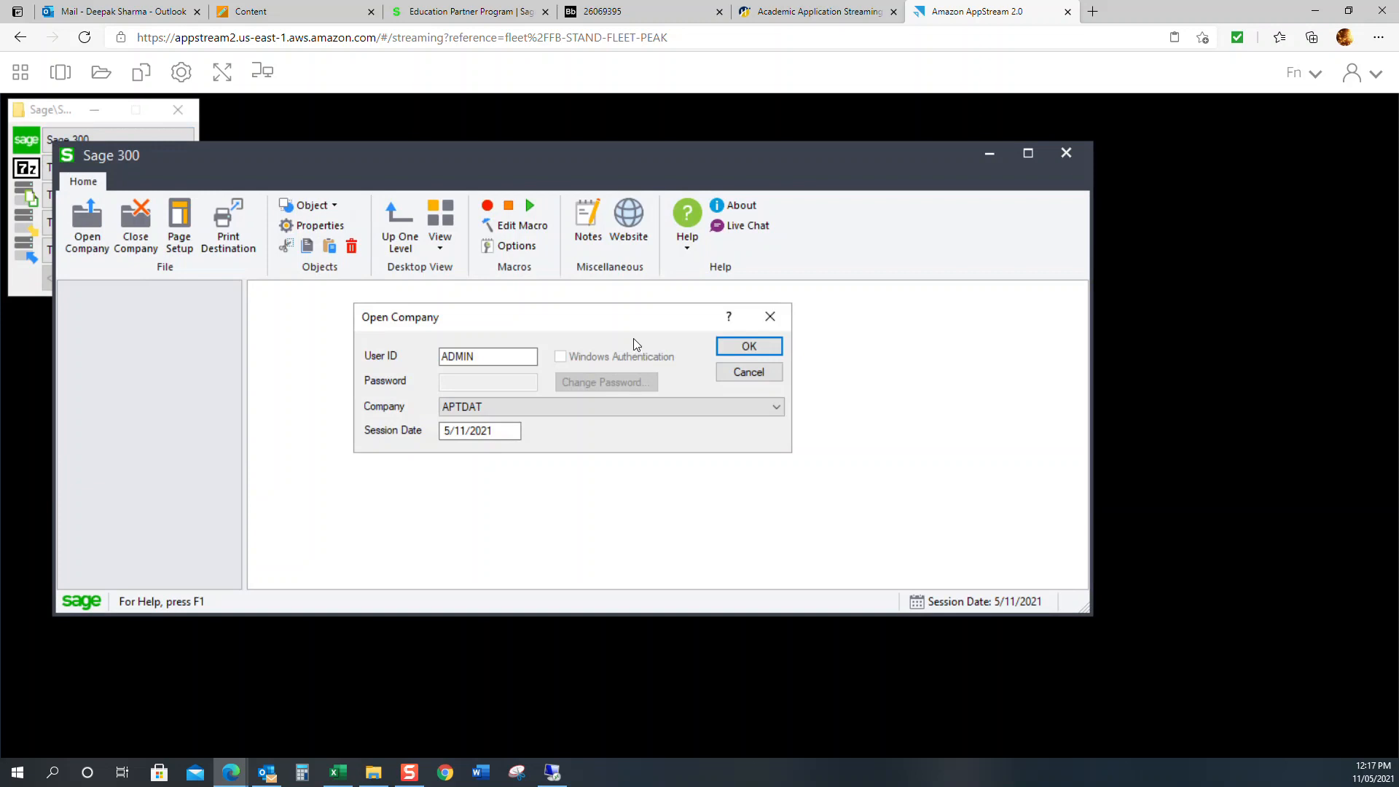
- Open the company OMNDAT as ADMIN with the session date 01/01/2021
click(683, 177)
drag(603, 323, 684, 320)
click(641, 405)
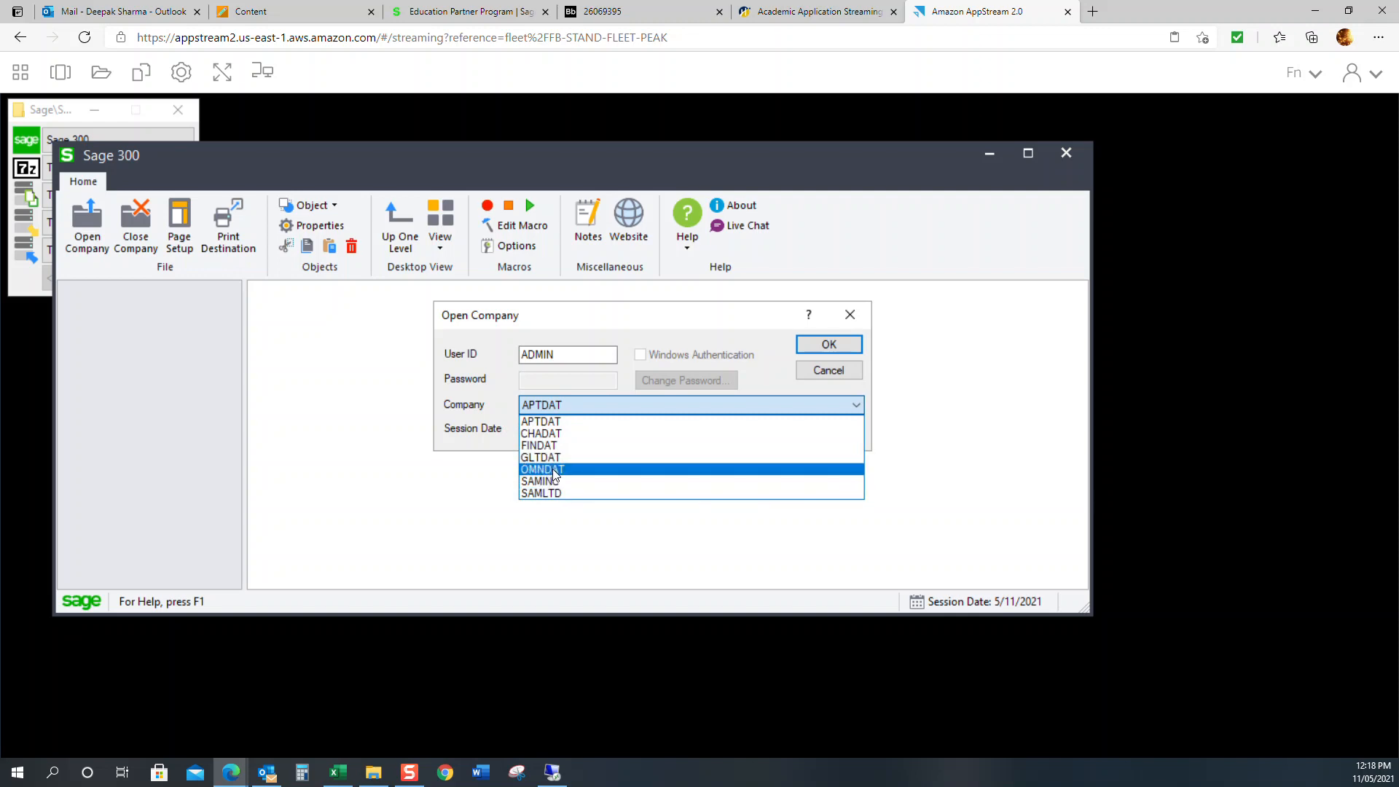
click(548, 470)
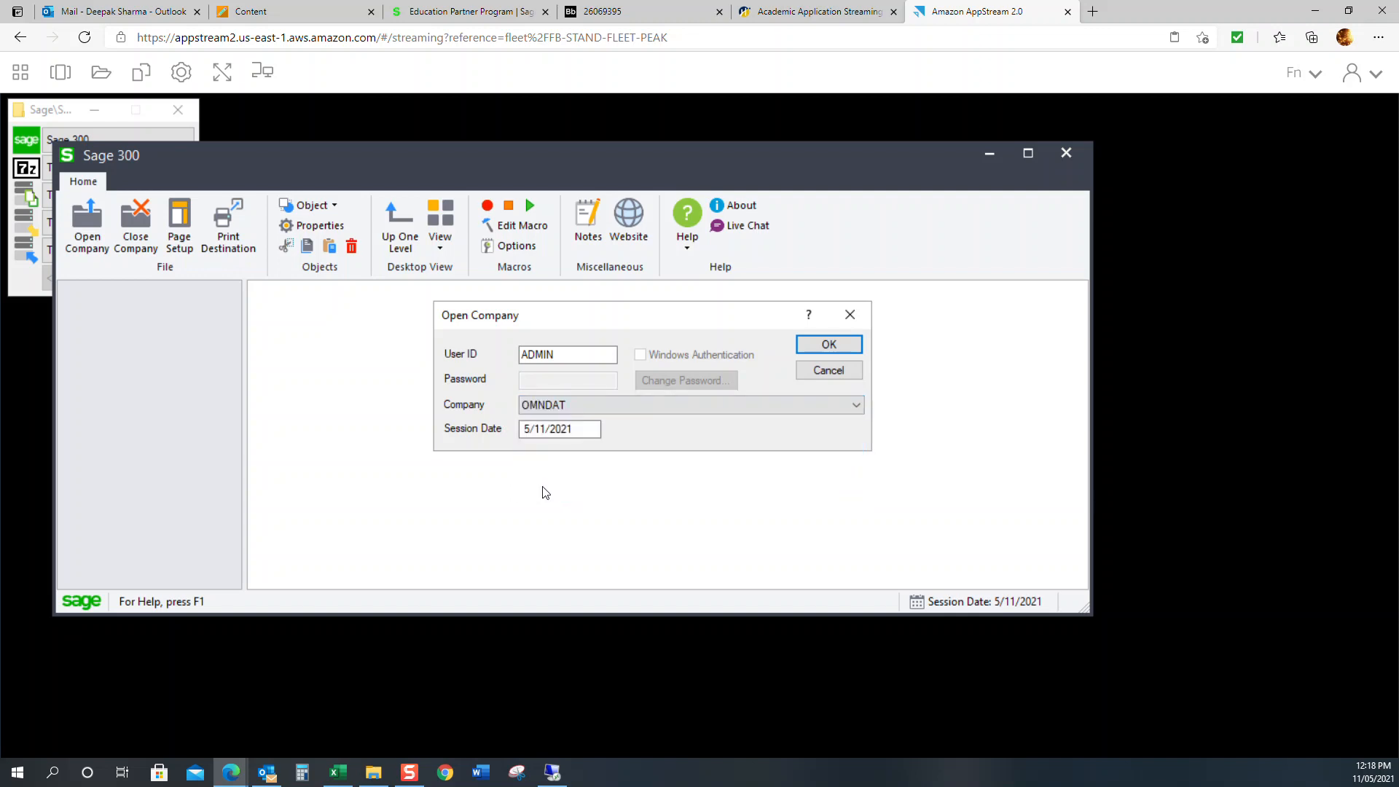
click(554, 429)
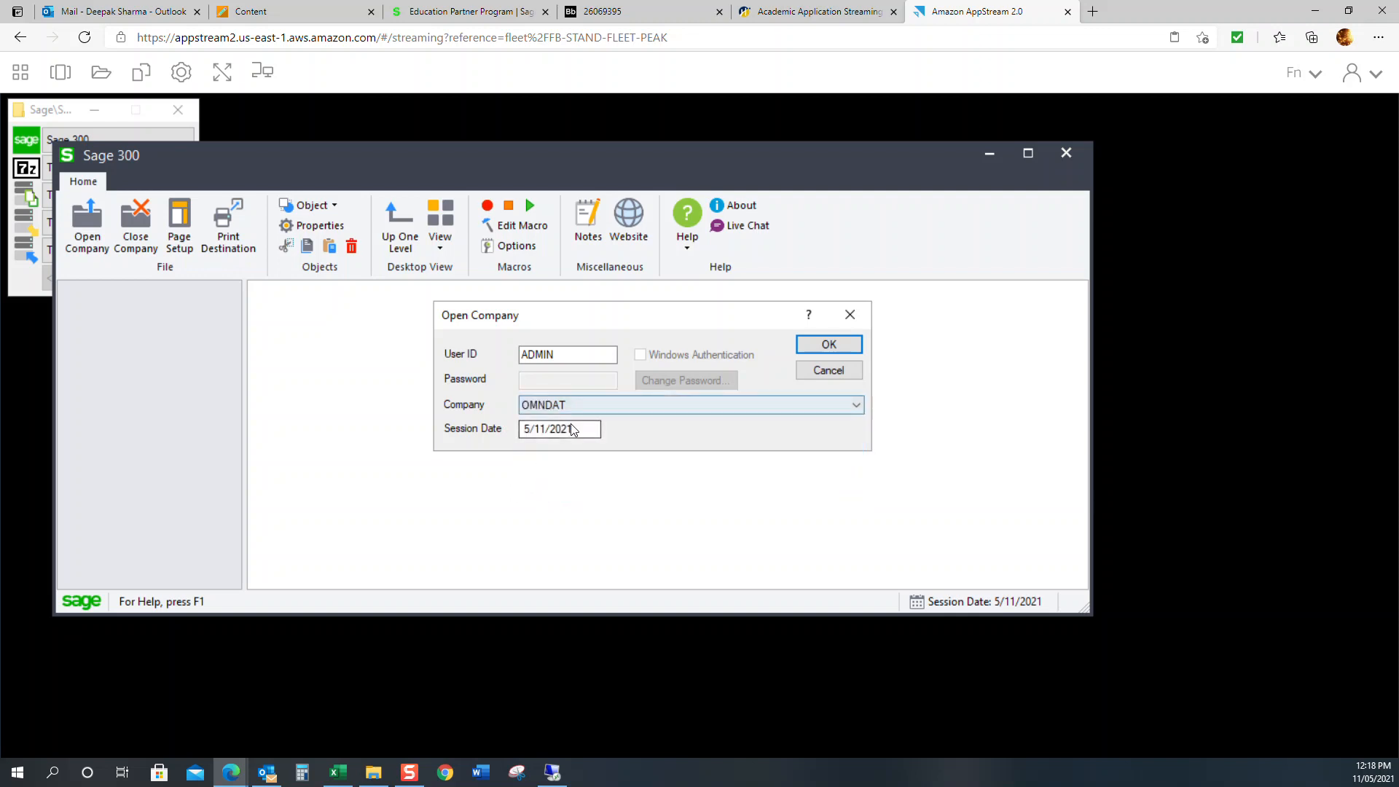
drag(462, 421, 425, 420)
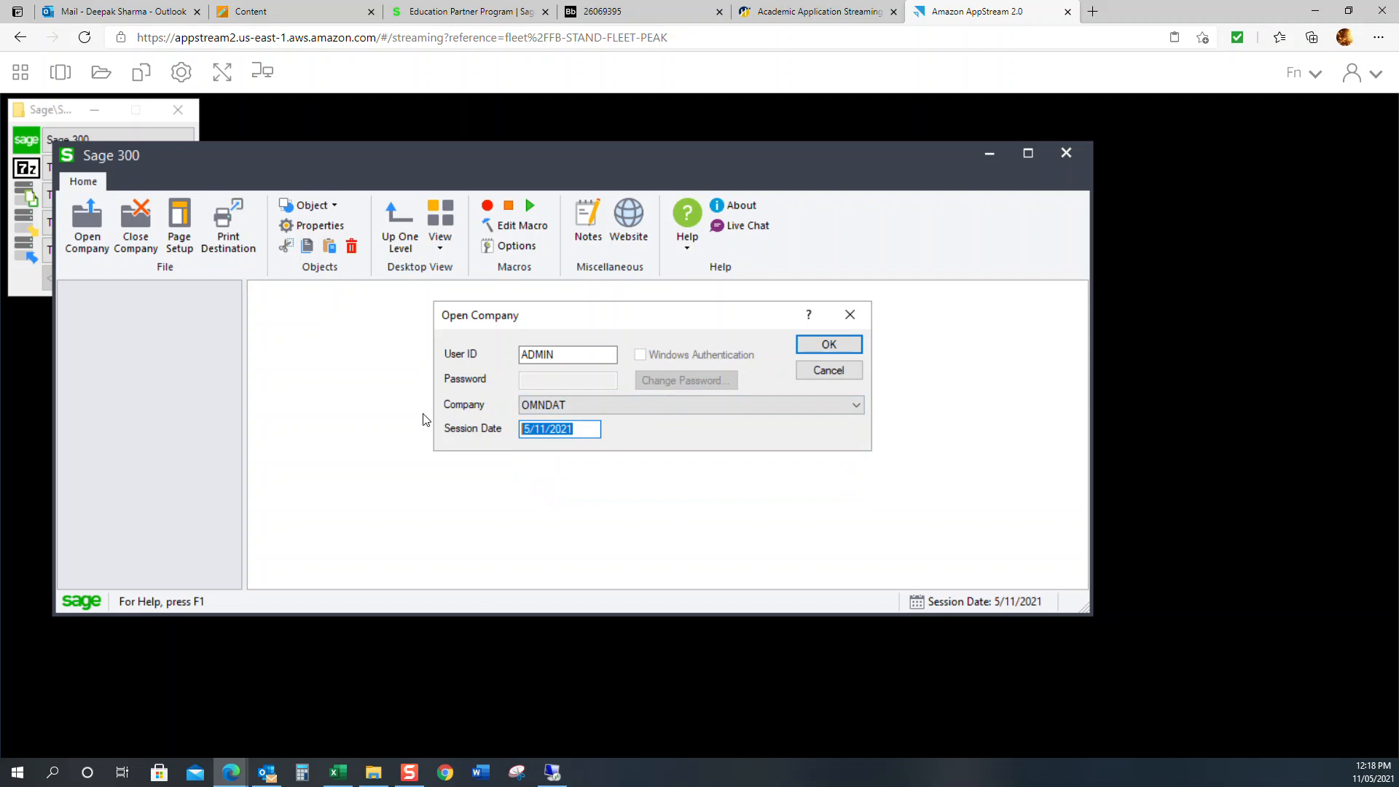
text(01/01/2021)
key(Return)
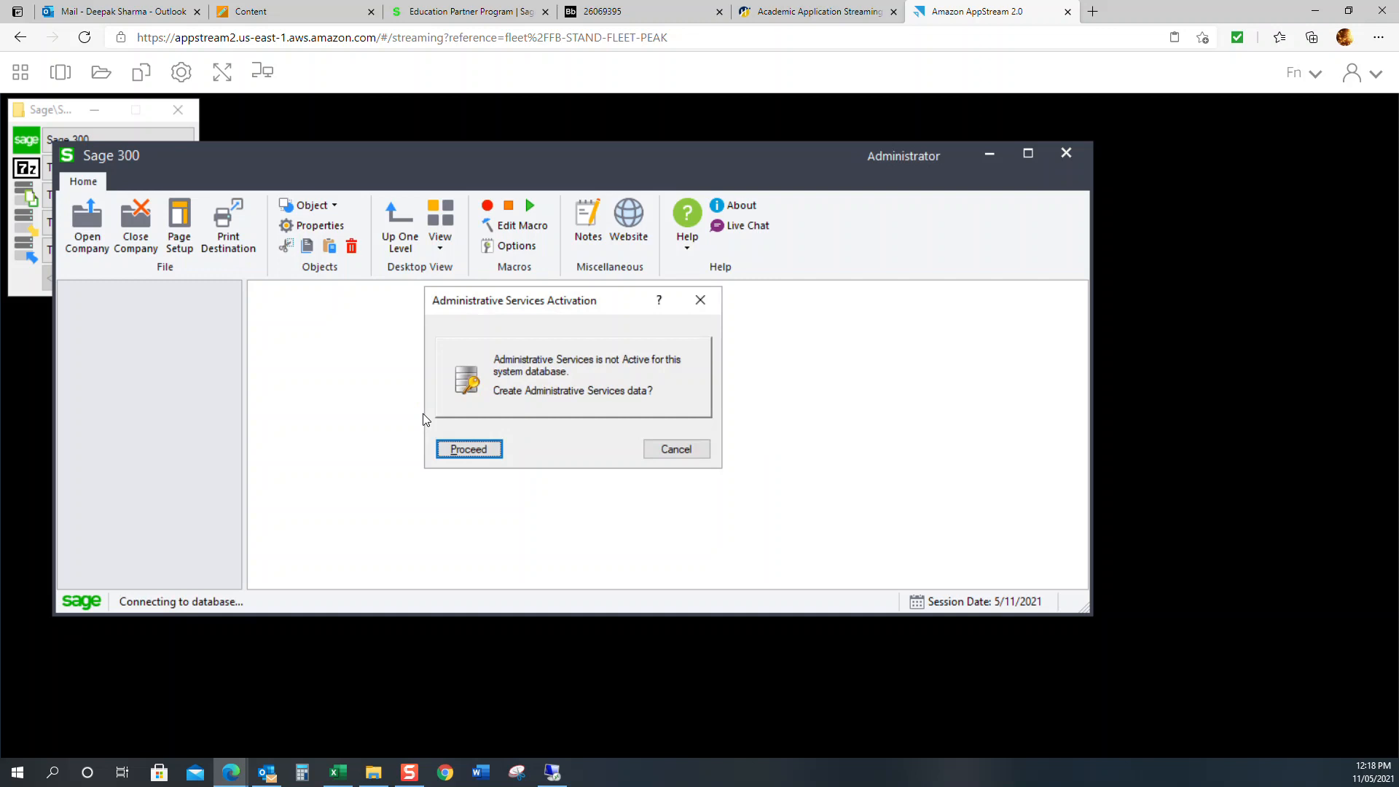
- Create the Administrative Services data and proceed with Common Services activation, accepting 01/01/2021 as the fiscal year starting date
click(493, 453)
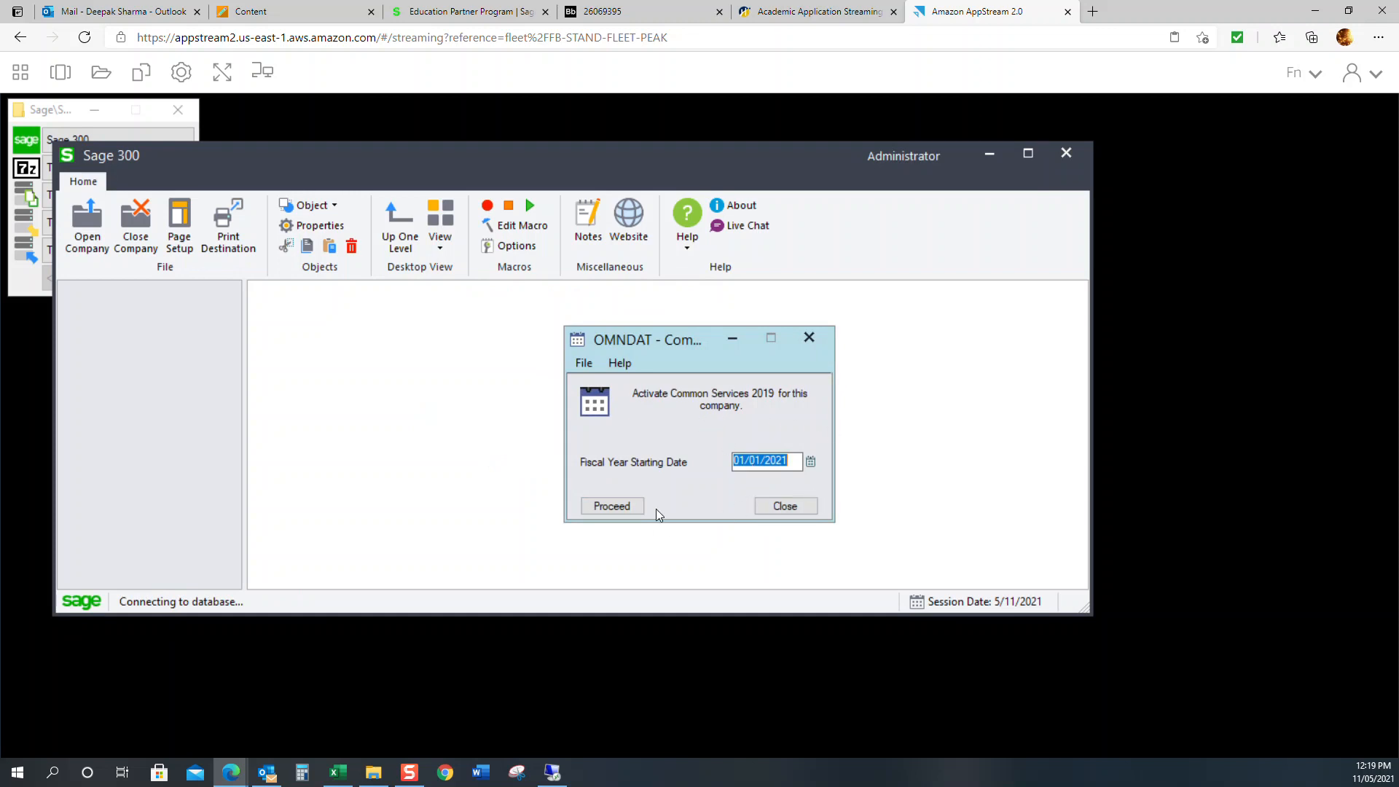
click(607, 511)
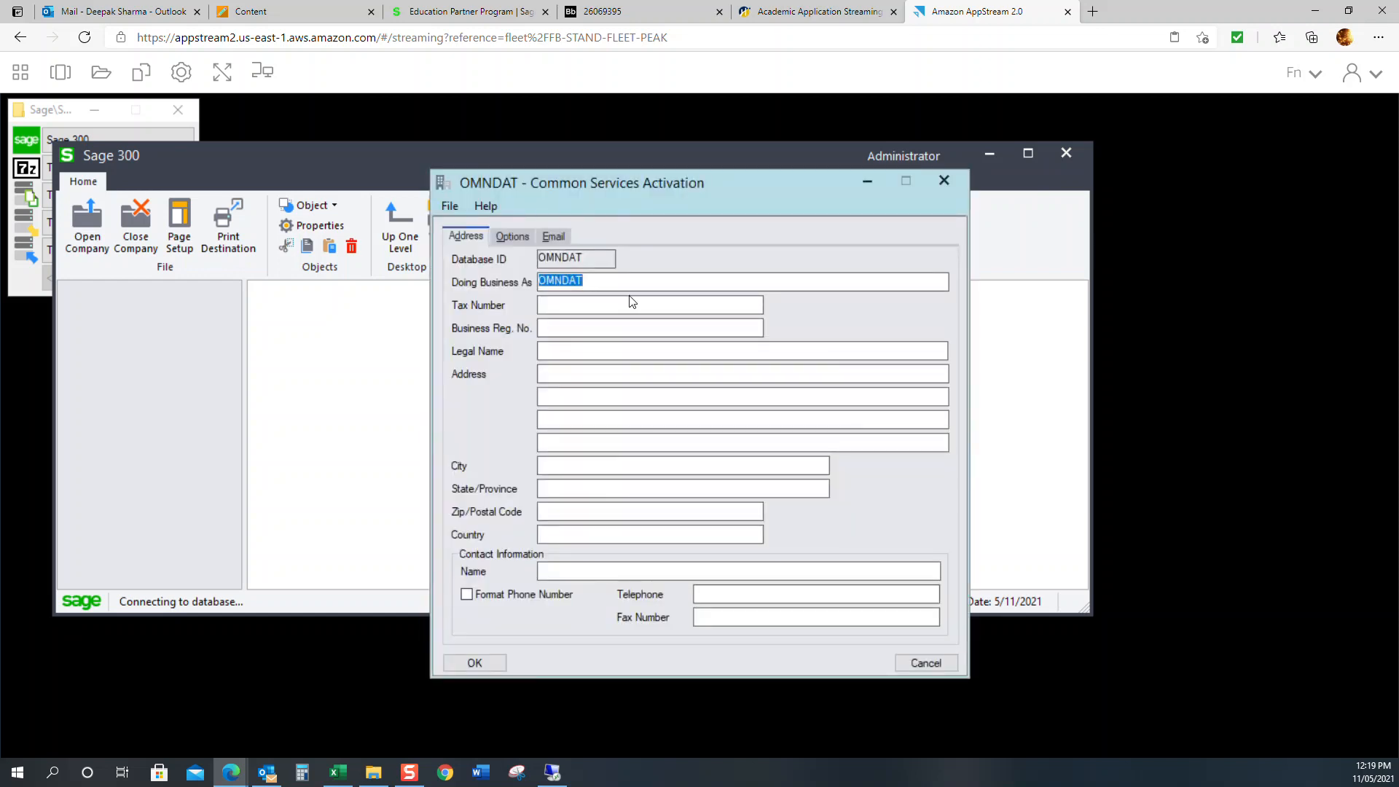
- Set the company's Doing Business As name to Omni Electrical Supplies Ltd
text(Omnn)
key(BackSpace)
key(BackSpace)
key(BackSpace)
key(BackSpace)
text(mni Elec)
text(tro)
text(ical Supplie)
text(s L)
text(td)
key(Tab)
- Set the company address to state/province ON and country CAN
text(CA)
click(583, 487)
text(ON)
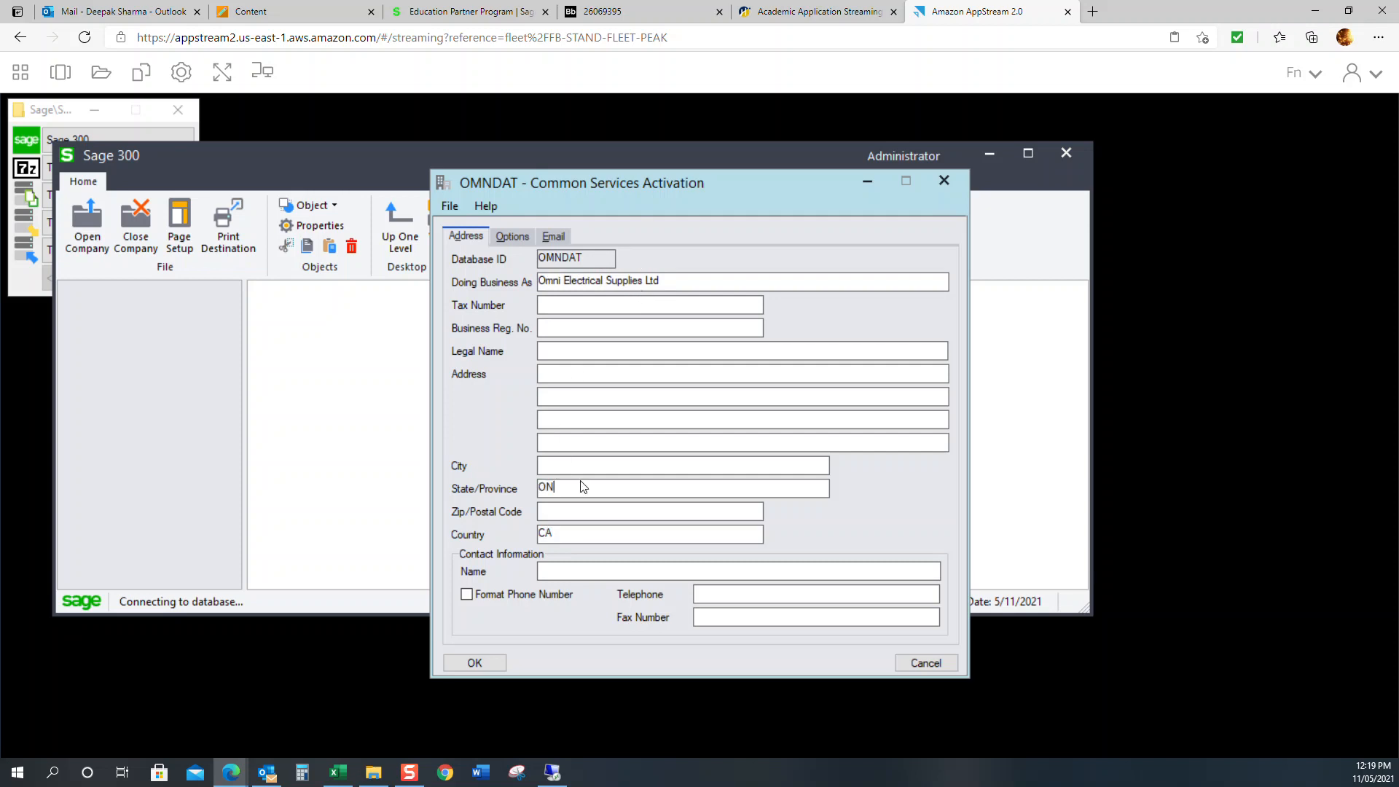
click(570, 530)
text(CAN)
- Set the functional currency to CAD in the Common Services activation options
click(513, 235)
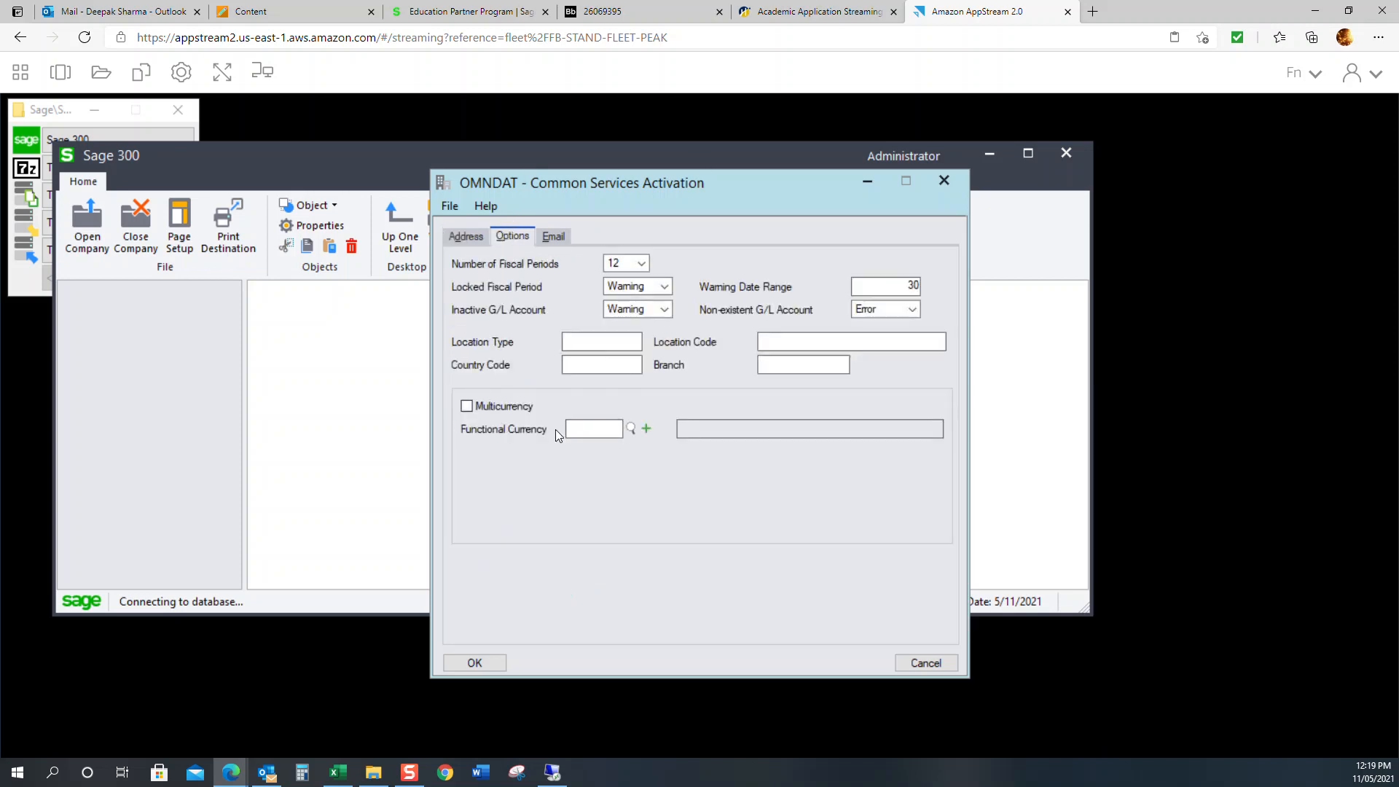
click(599, 436)
text(CAD)
key(Tab)
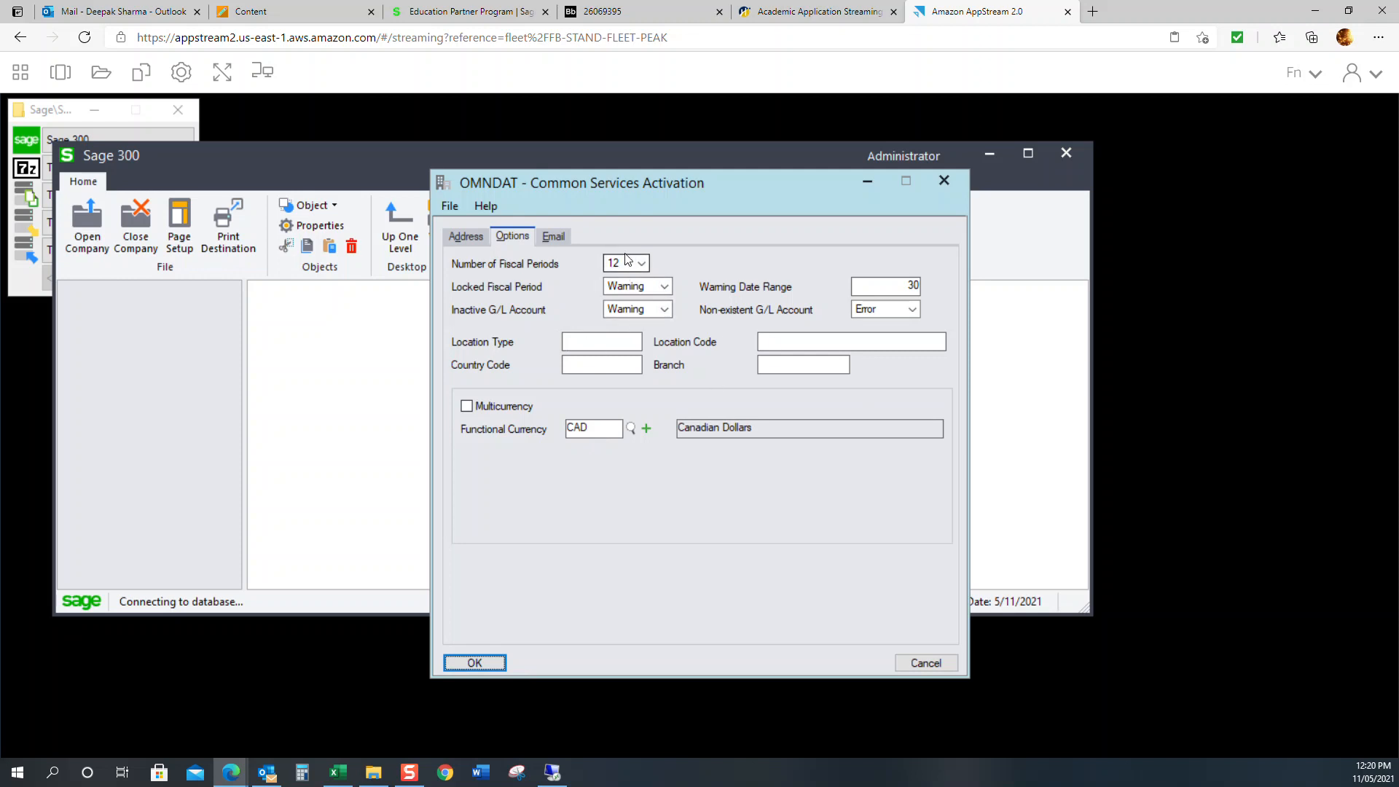
- Check the number of fiscal periods and the email settings, and confirm the Common Services activation
click(643, 265)
click(628, 280)
click(561, 243)
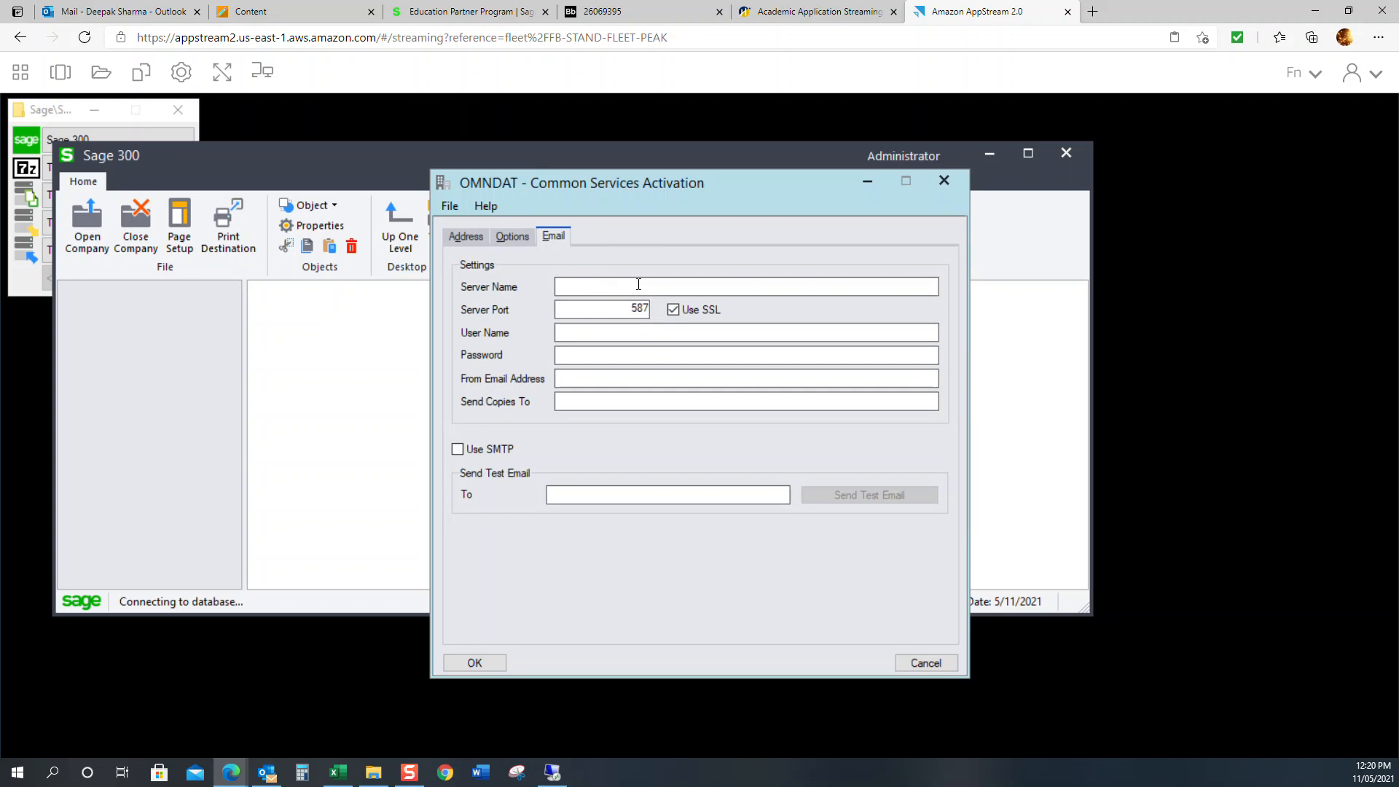
click(470, 662)
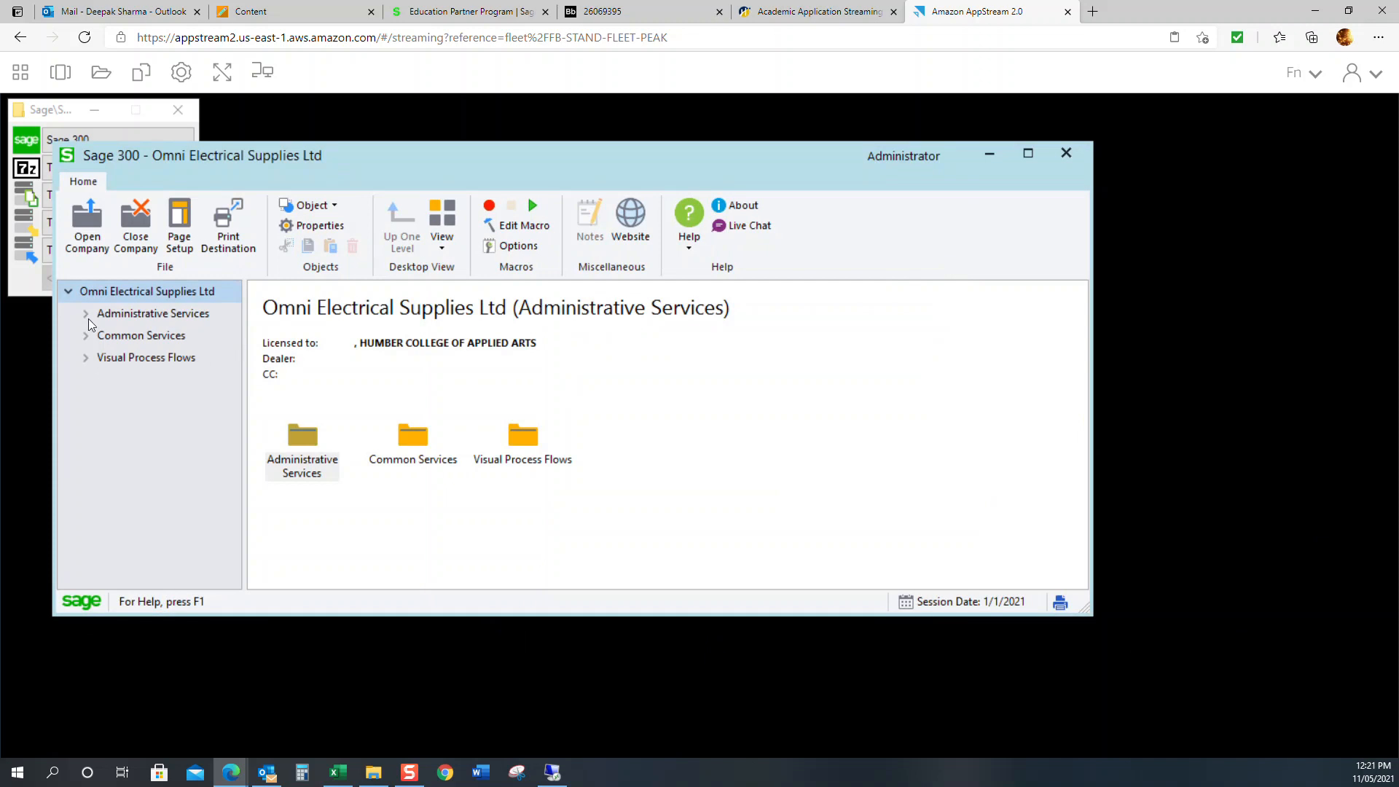
- Expand Administrative Services and Common Services, and review the company profile's address details
click(88, 339)
click(131, 320)
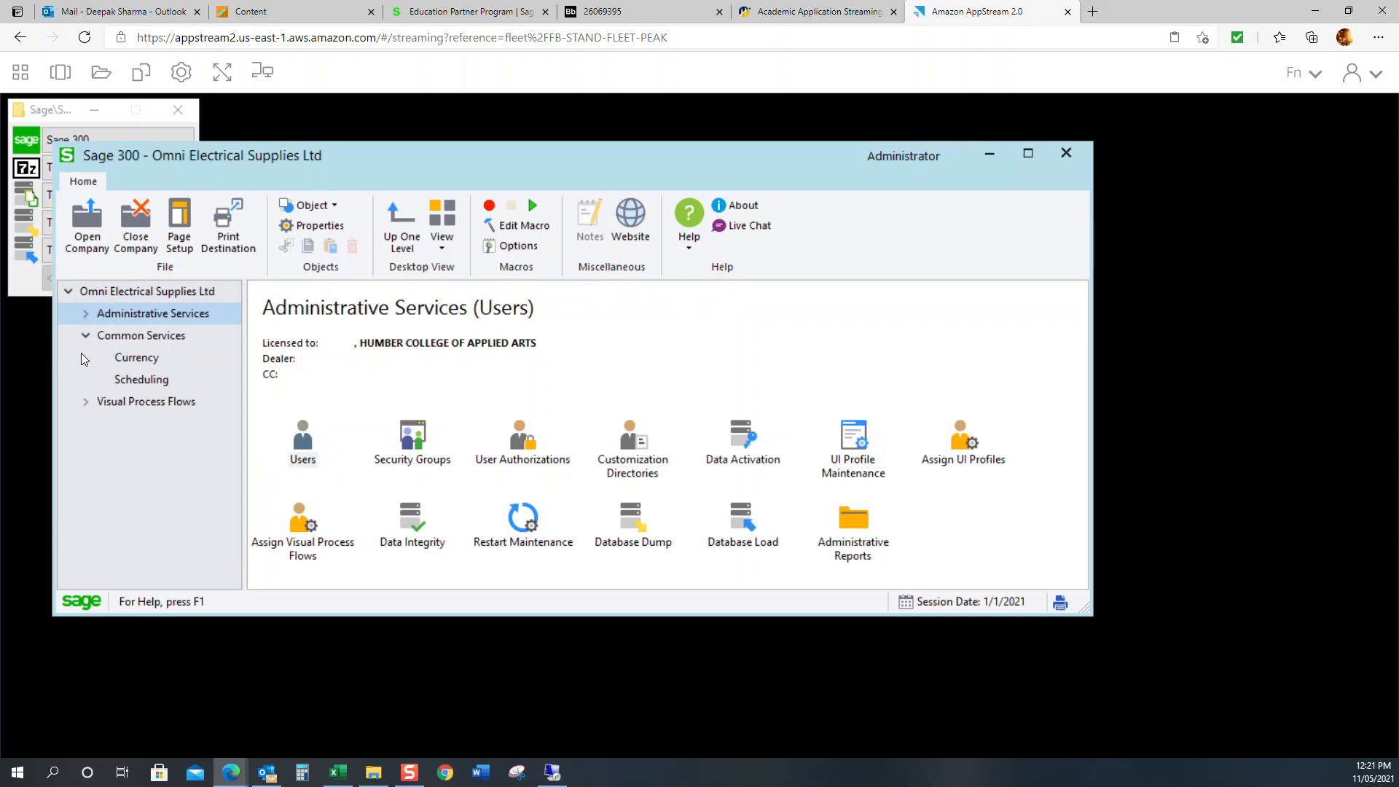
click(89, 318)
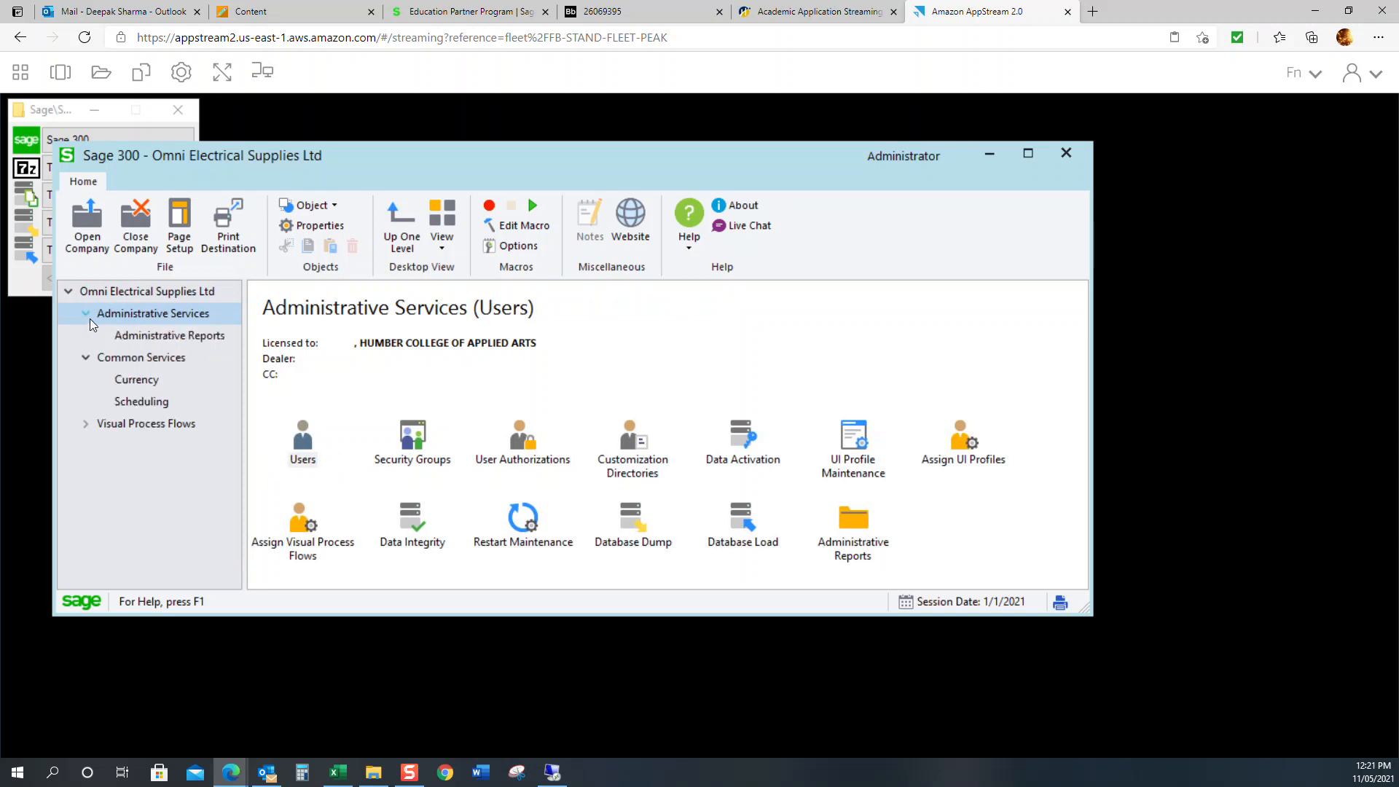
click(156, 359)
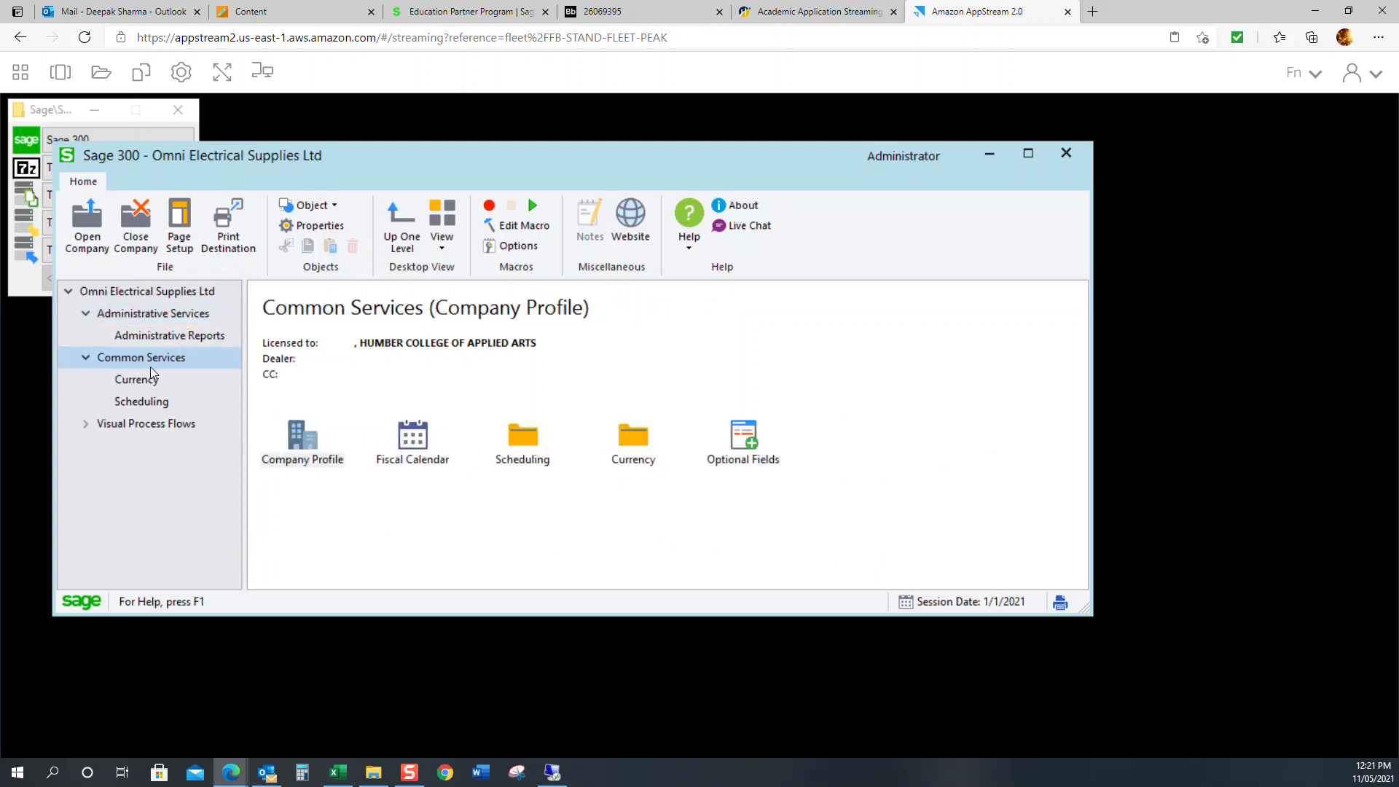
double_click(309, 442)
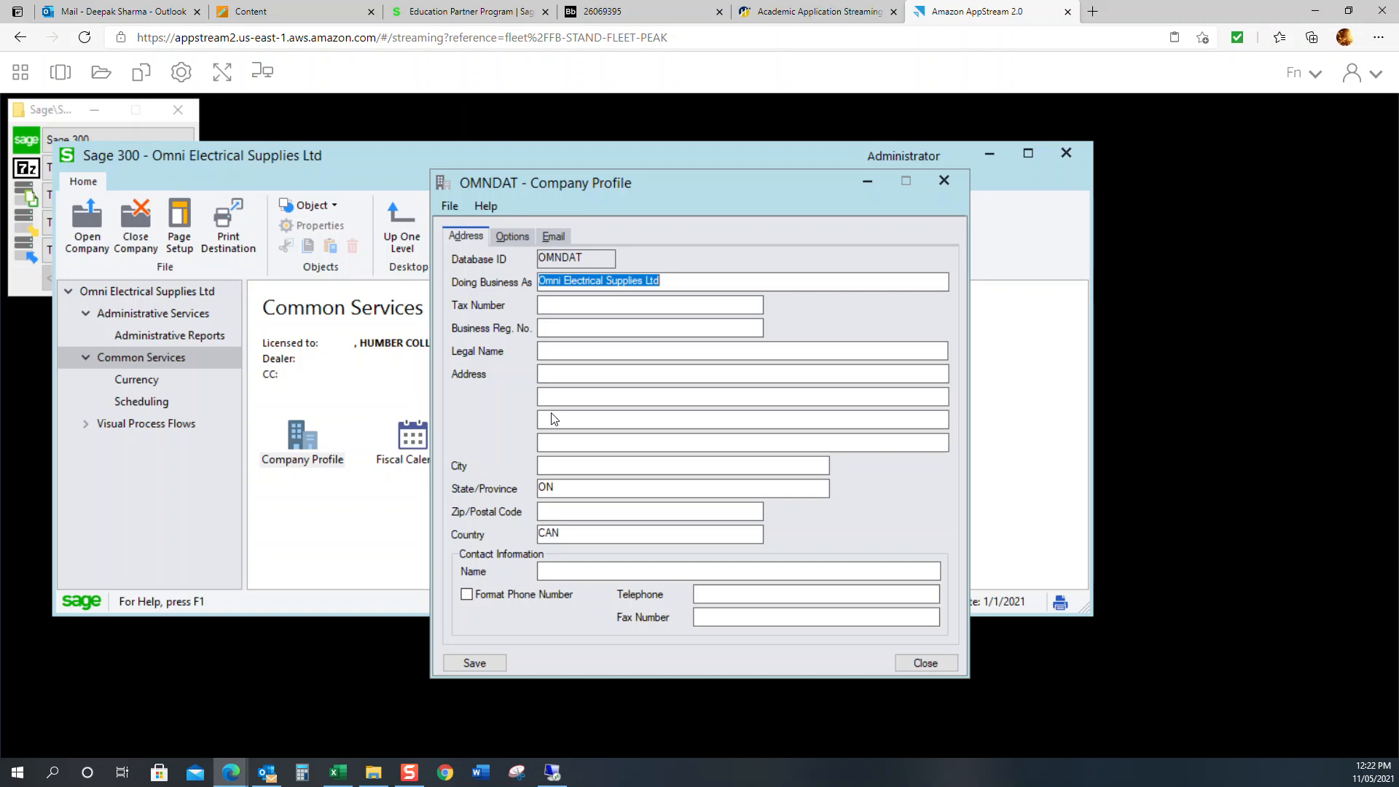
click(930, 672)
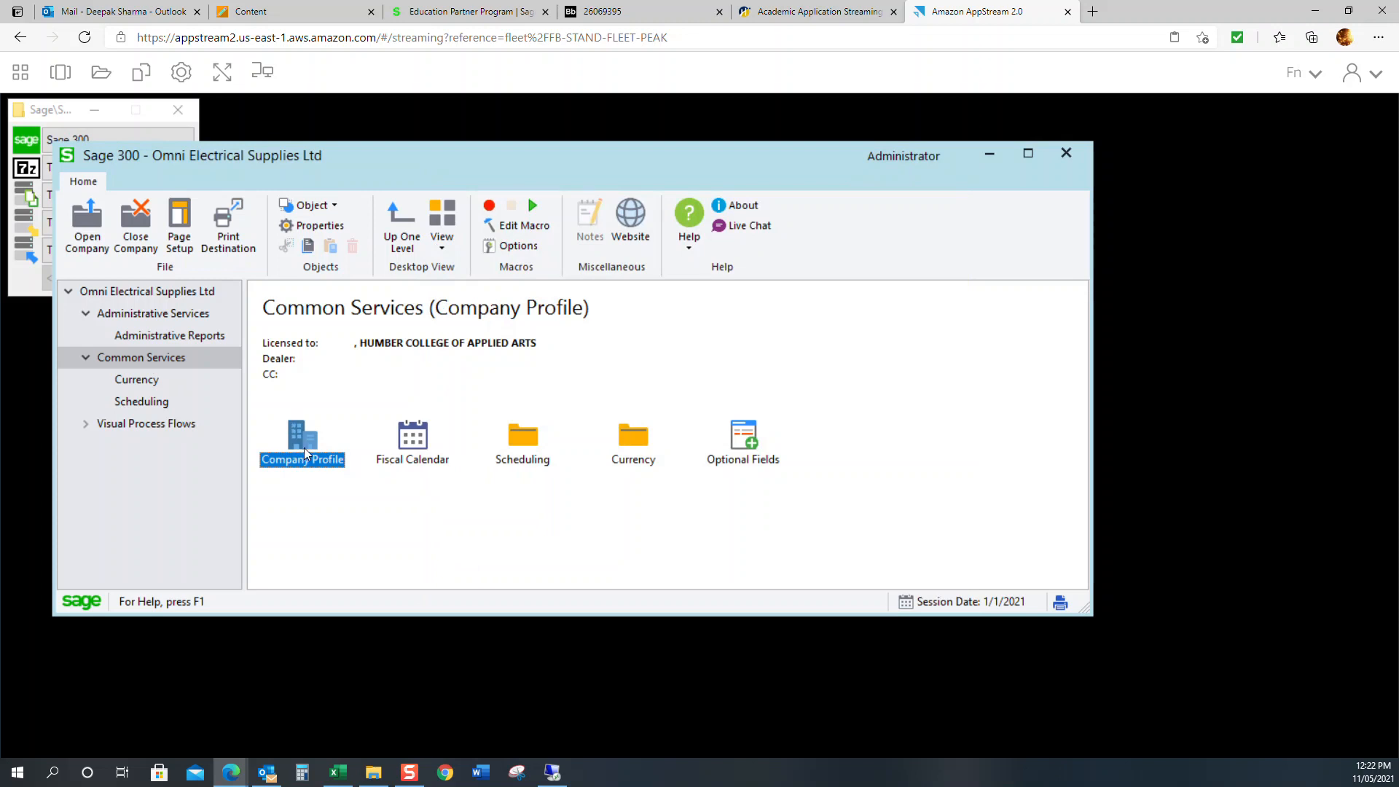
- Try to open the Fiscal Calendar in Common Services
click(422, 441)
double_click(423, 440)
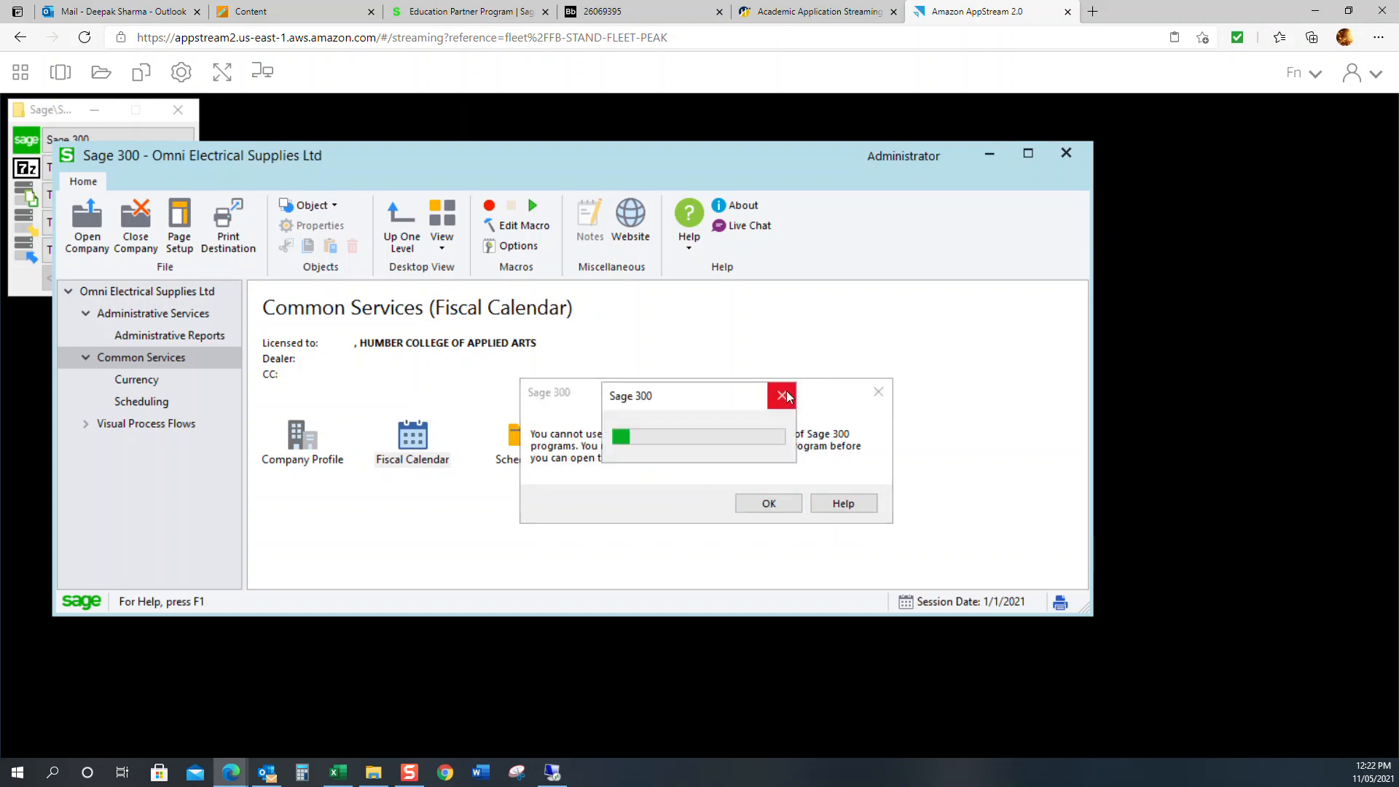
click(784, 393)
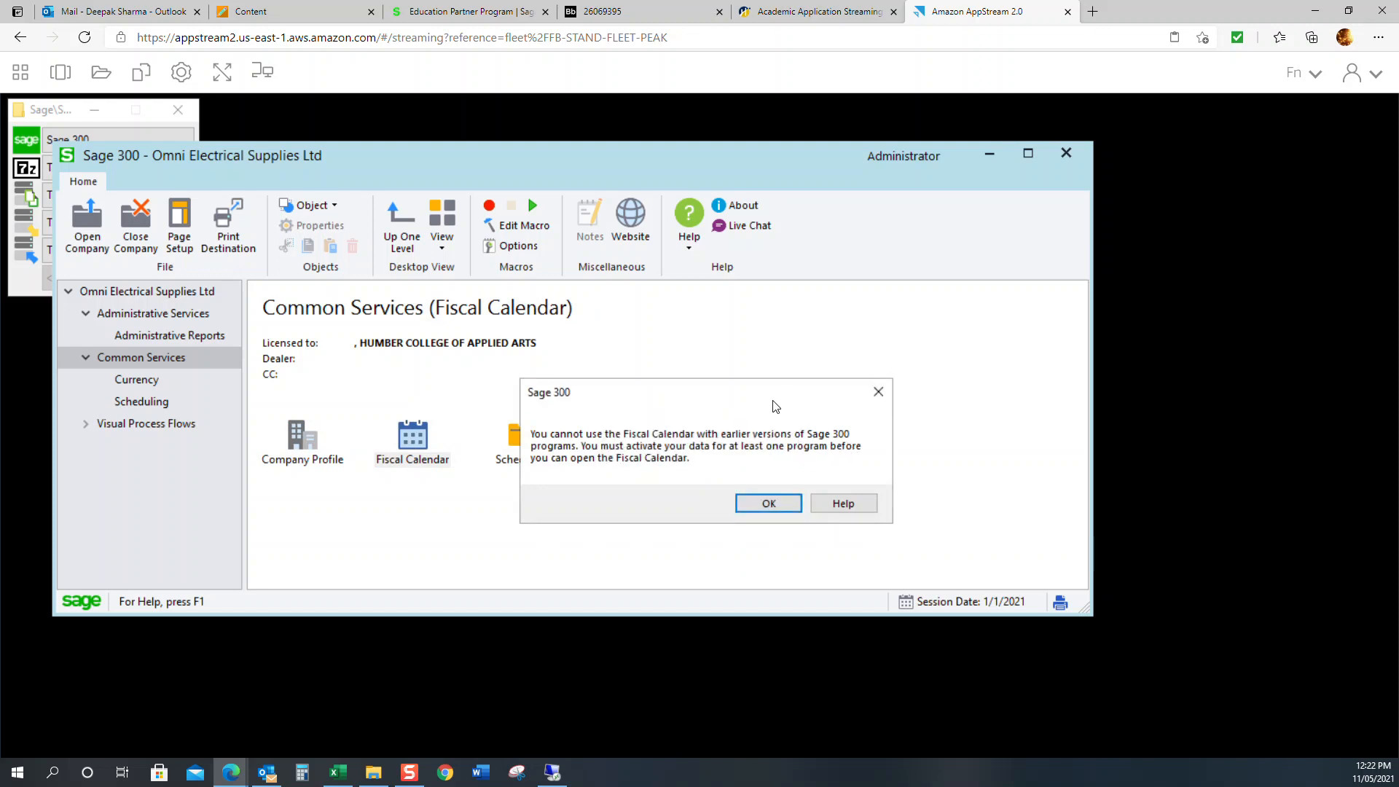
click(790, 508)
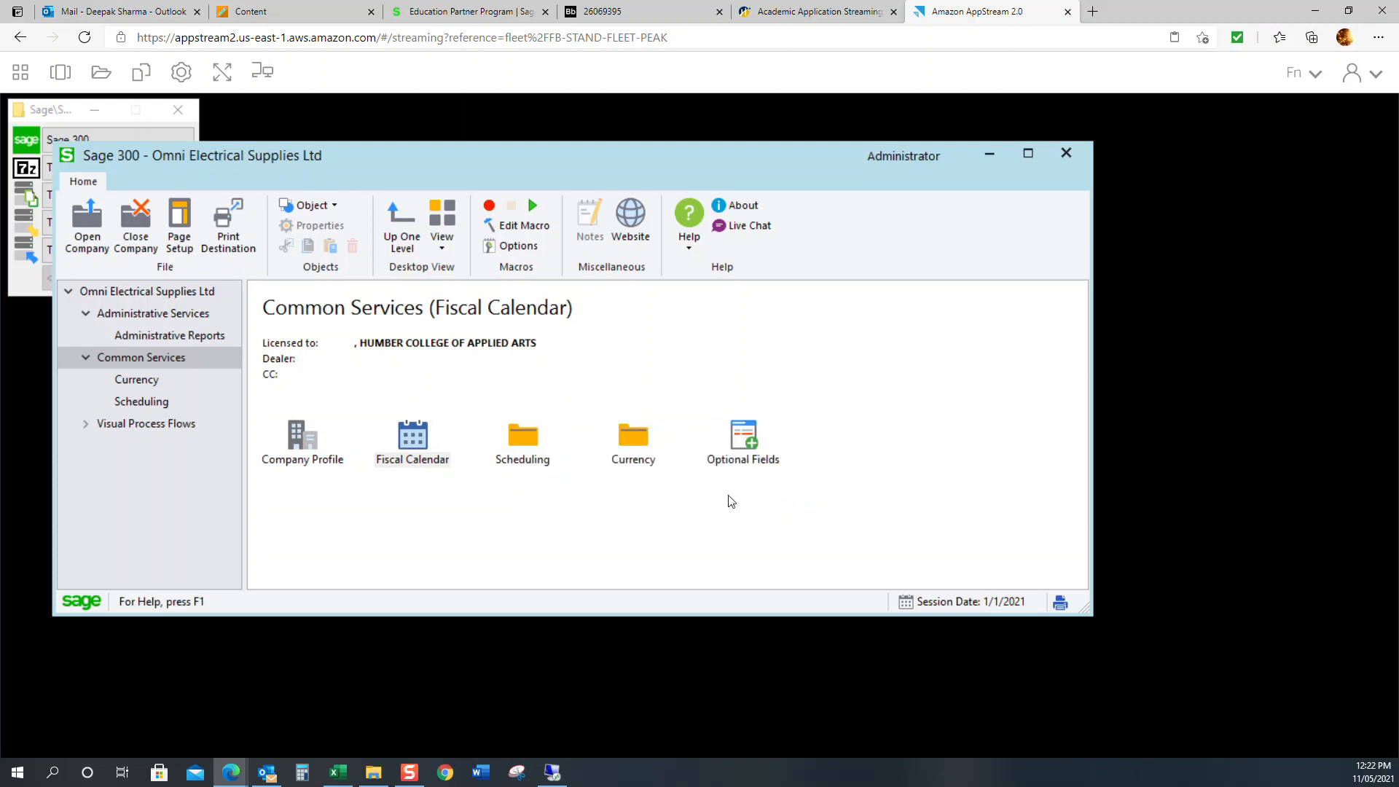
- View the Reminder List under Scheduling and close it
double_click(540, 462)
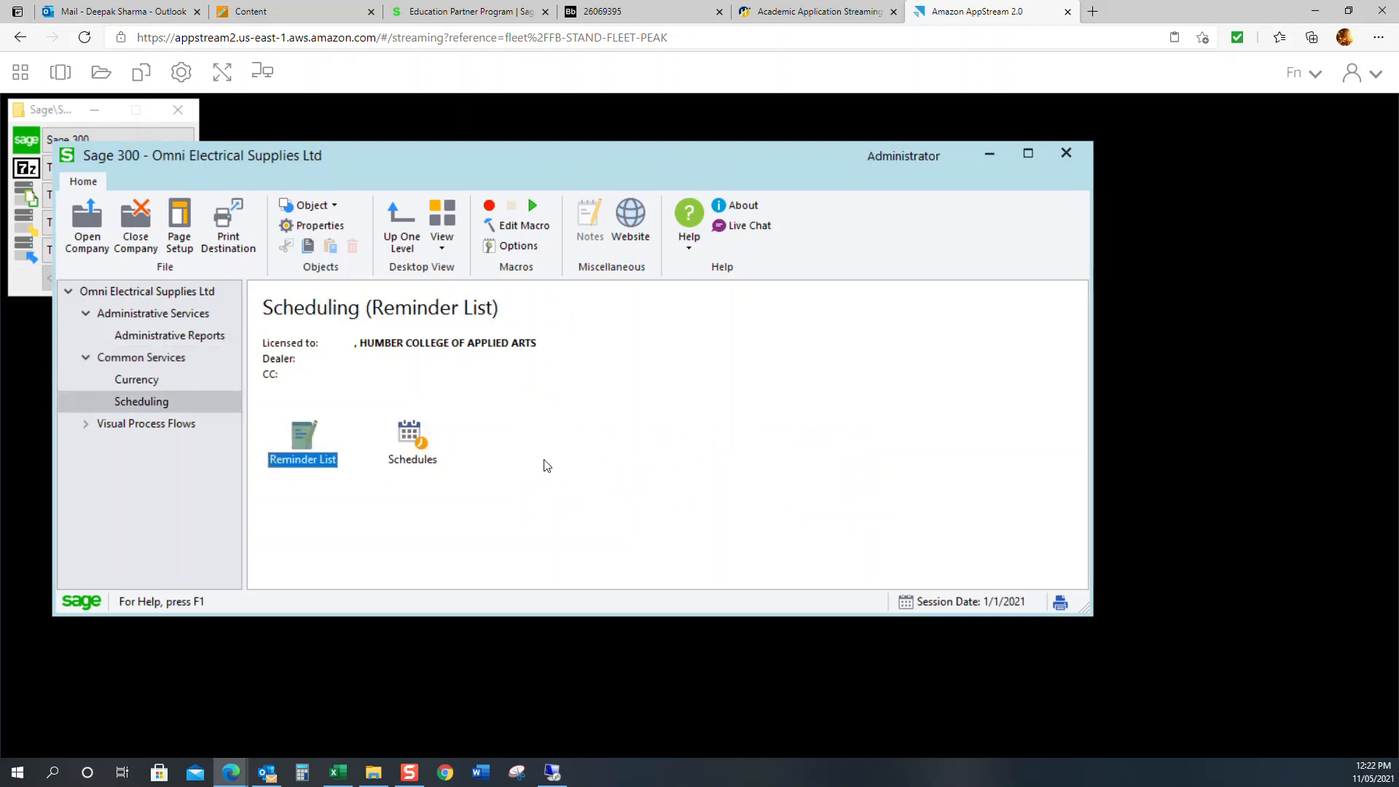
double_click(318, 458)
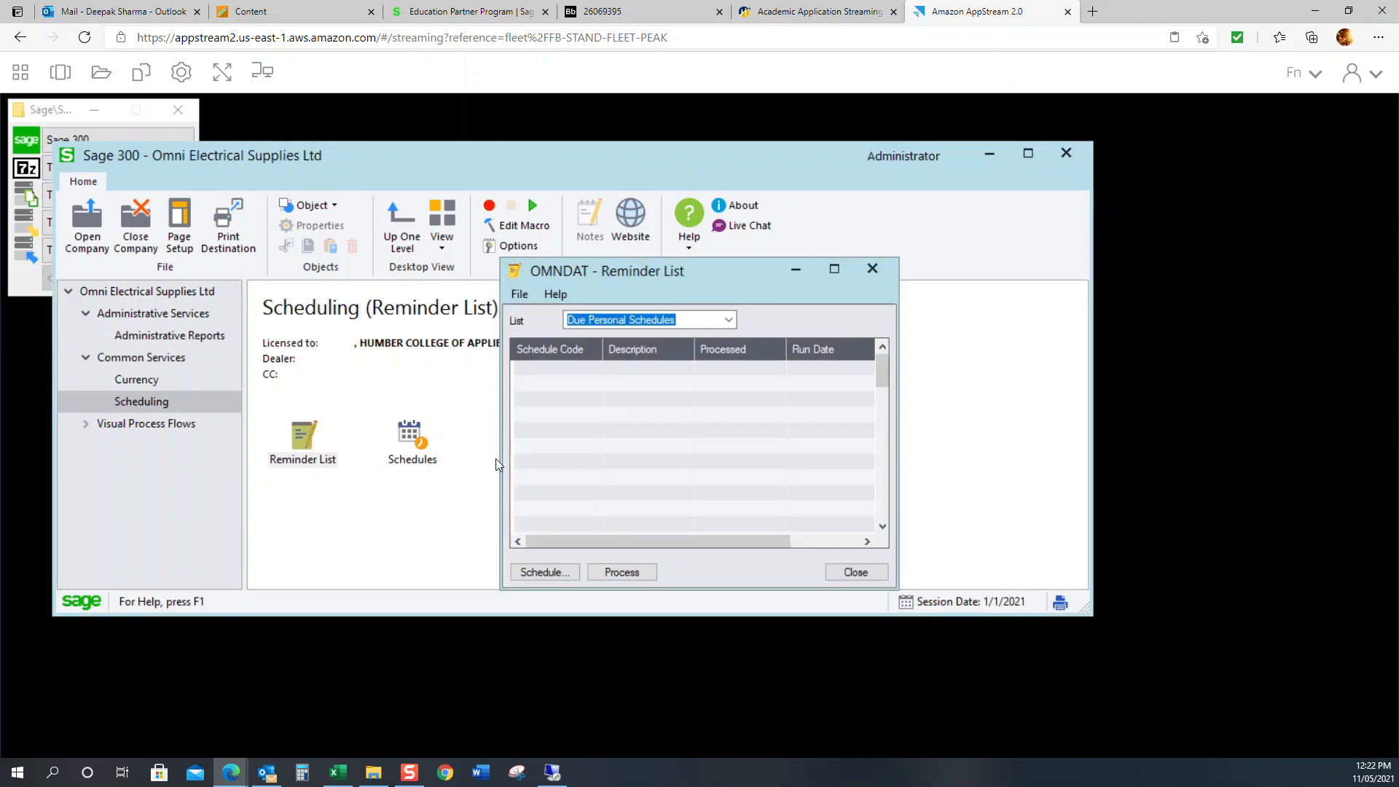
click(871, 271)
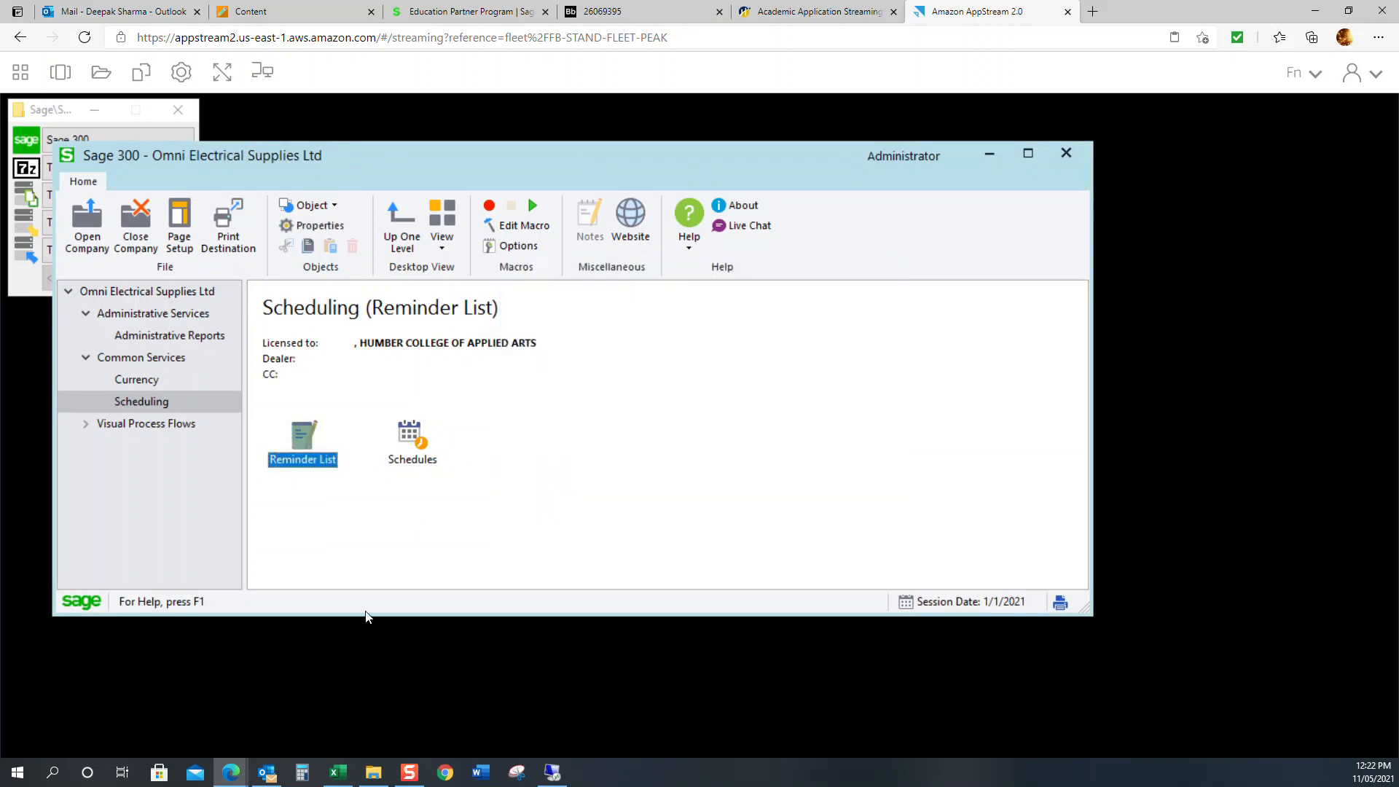
- Start a new schedule with the code MONTHLY and the description Monthly Reminder
click(425, 457)
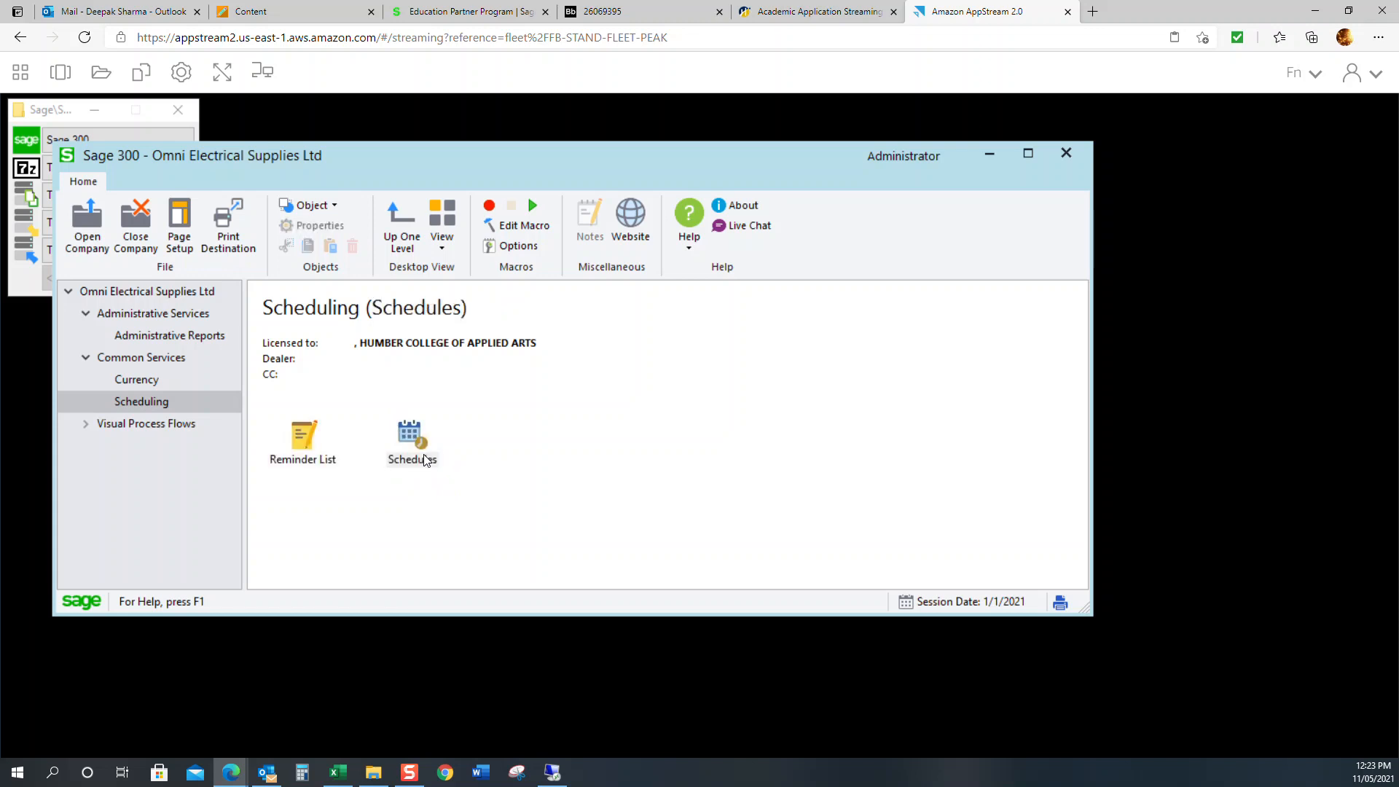
double_click(425, 456)
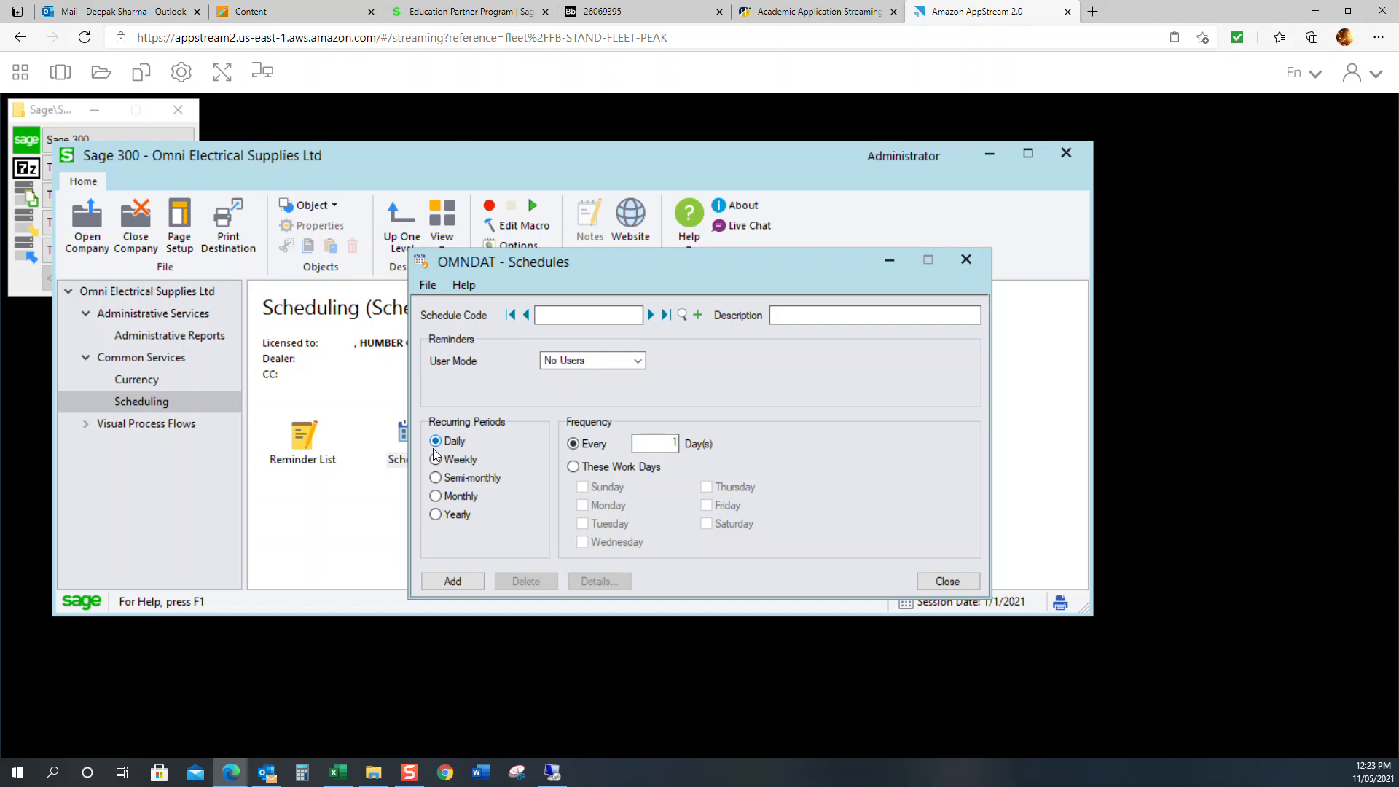
text(MONTHLY)
key(Tab)
text(Monthky Remin)
key(BackSpace)
key(BackSpace)
key(BackSpace)
key(BackSpace)
key(BackSpace)
key(BackSpace)
key(BackSpace)
key(BackSpace)
text(lu)
key(BackSpace)
key(BackSpace)
text(lu)
key(BackSpace)
key(BackSpace)
text(ly Reminder)
key(Tab)
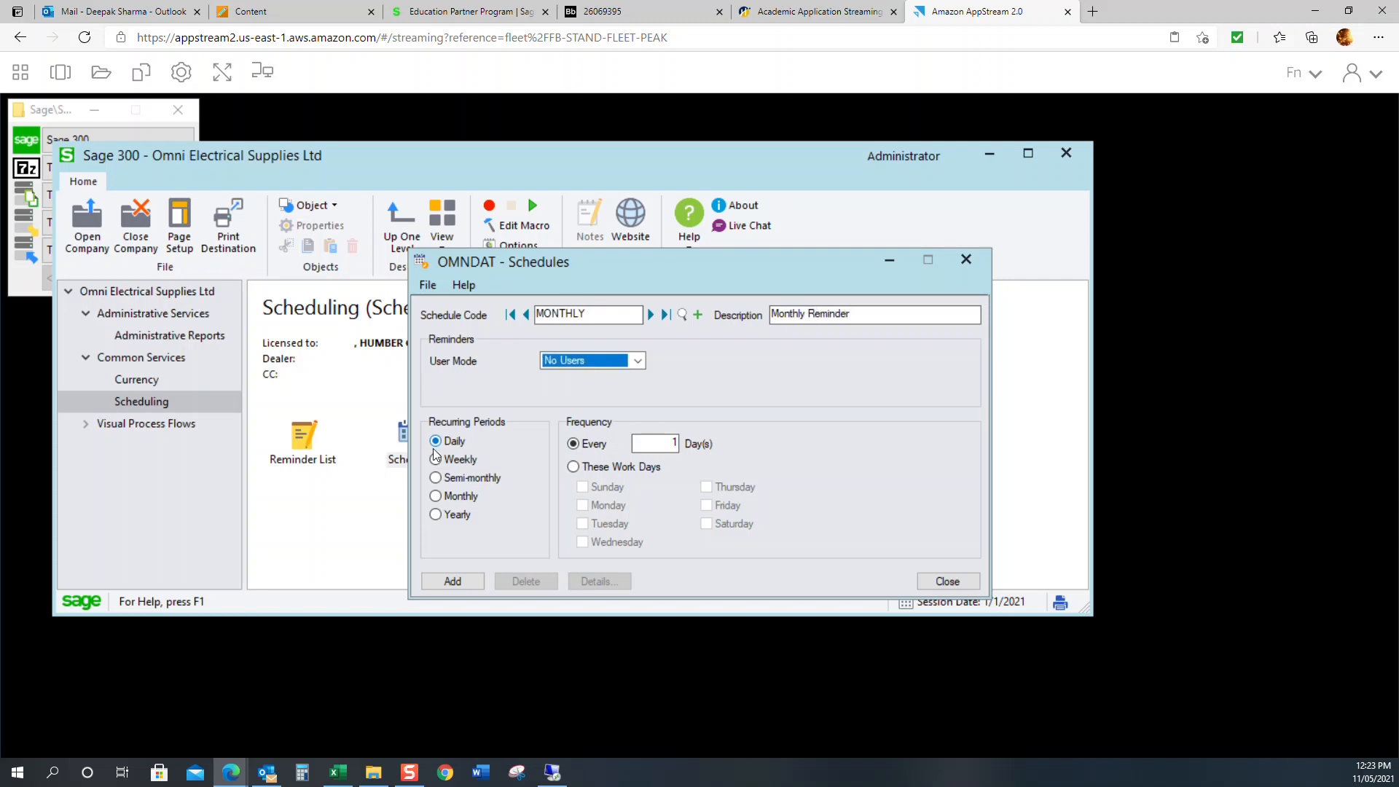
- Set the schedule's reminders to All Users, 3 days in advance, with the start date 01/31/2021
click(632, 364)
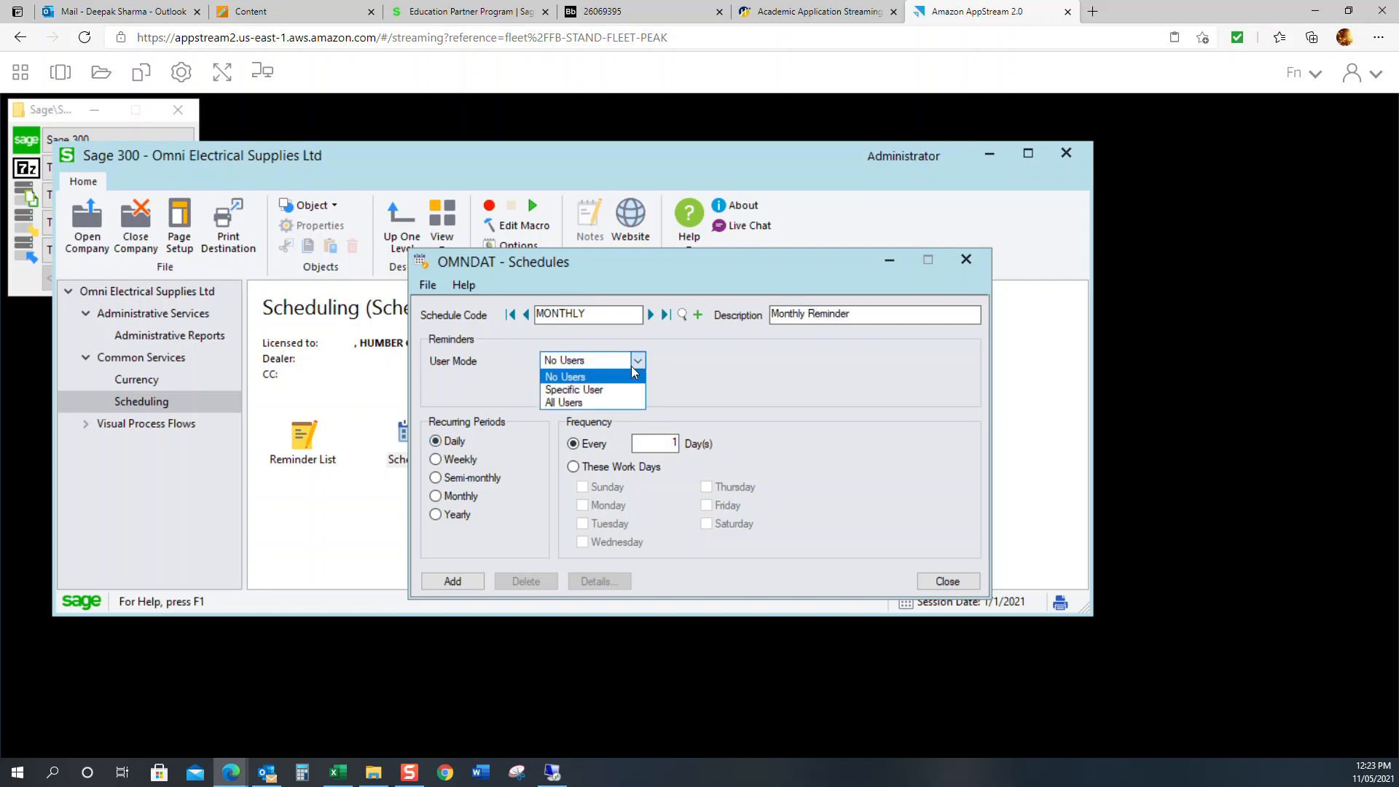
click(606, 404)
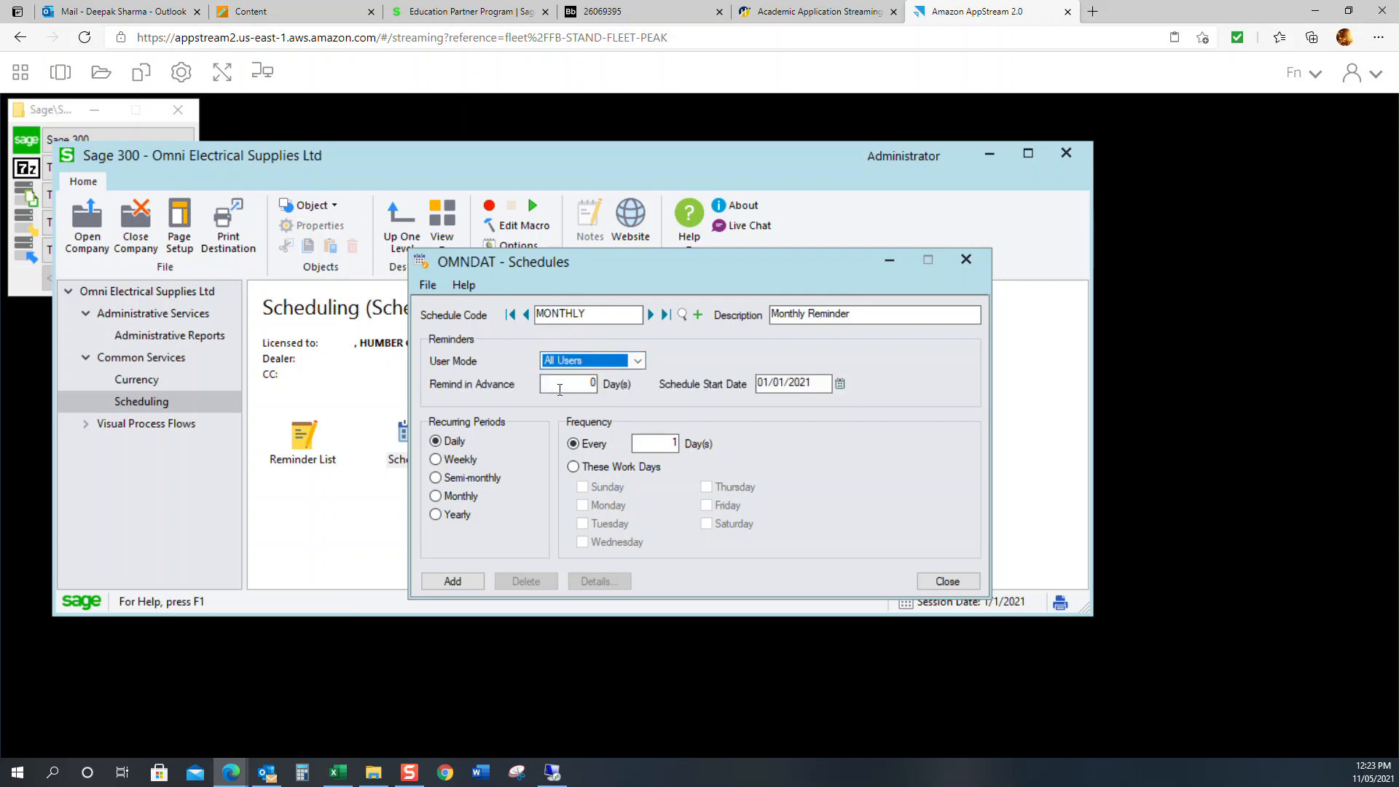
key(Tab)
text(3)
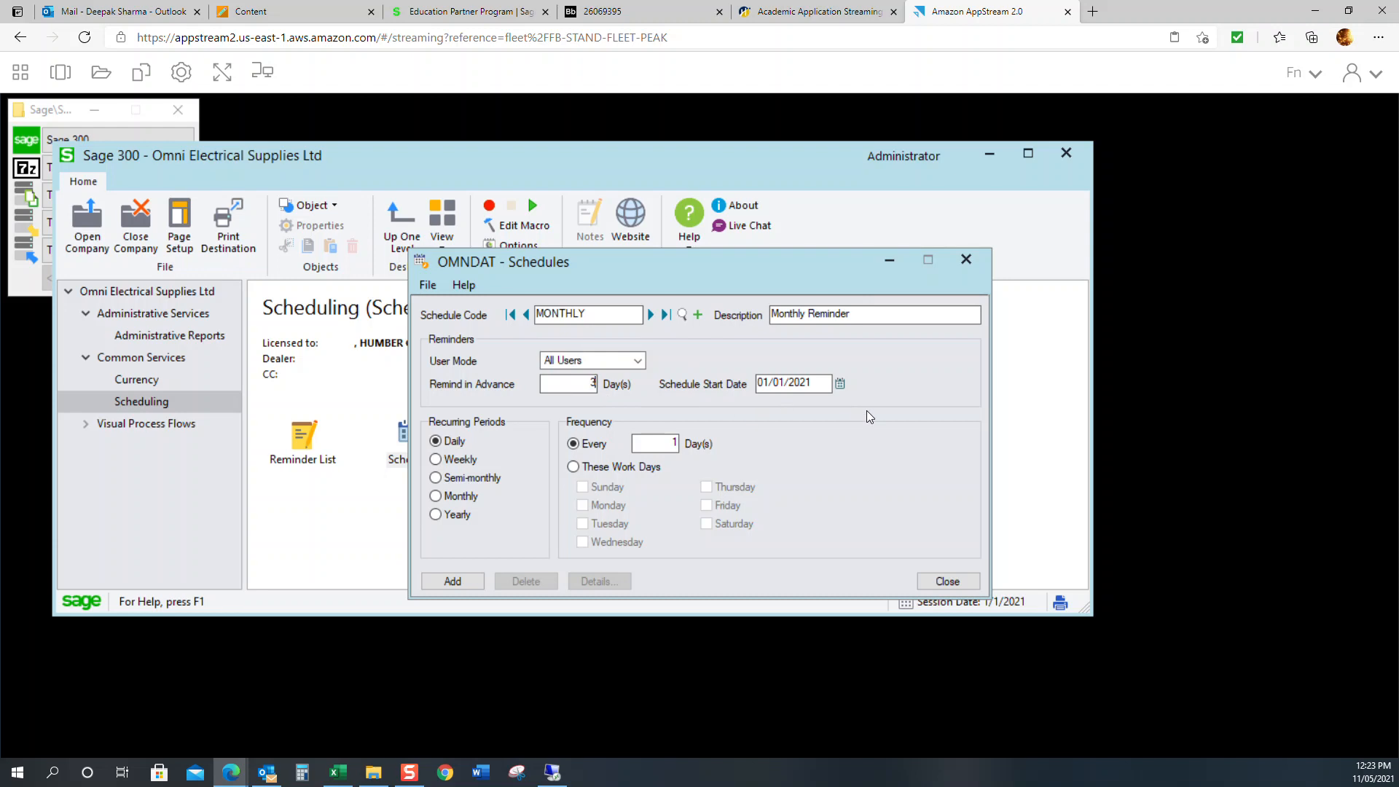
click(839, 385)
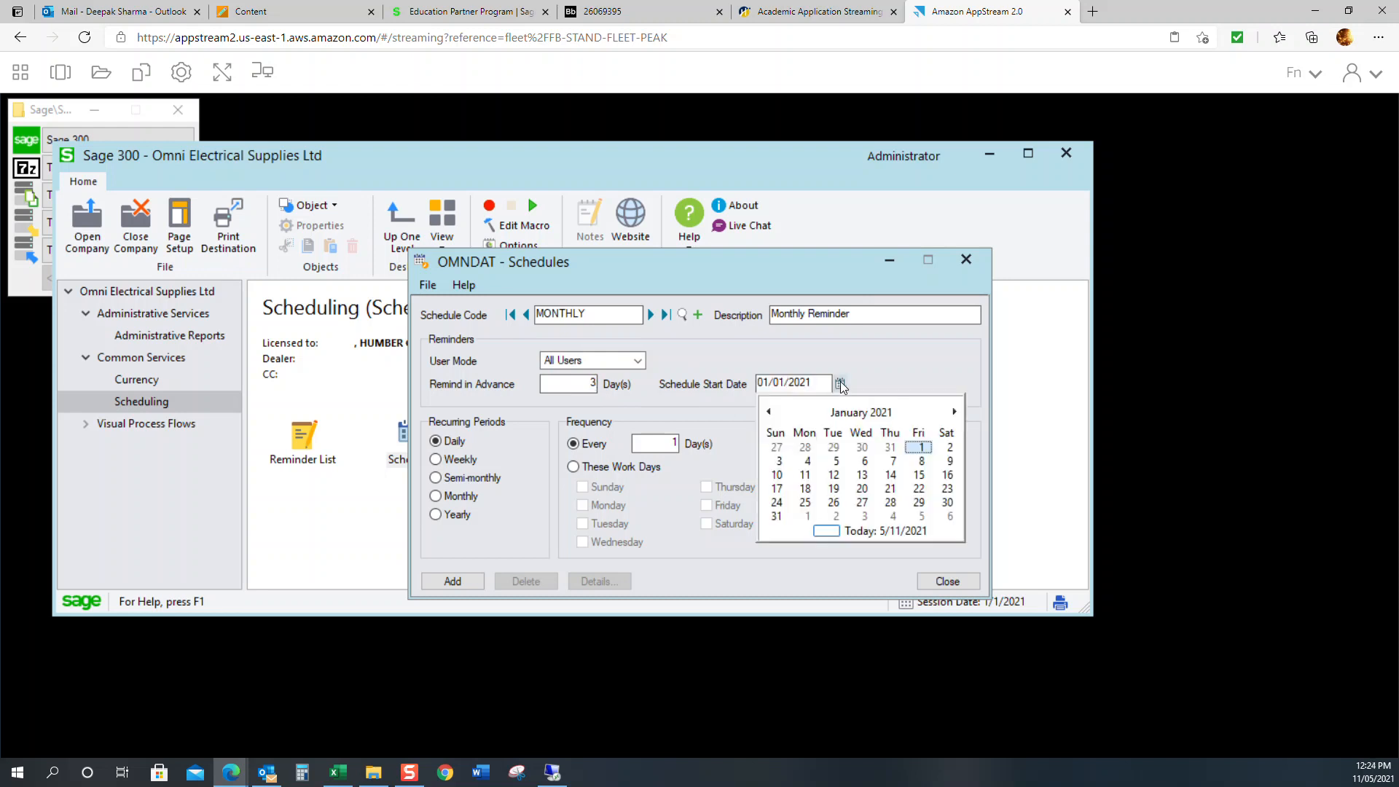
click(777, 516)
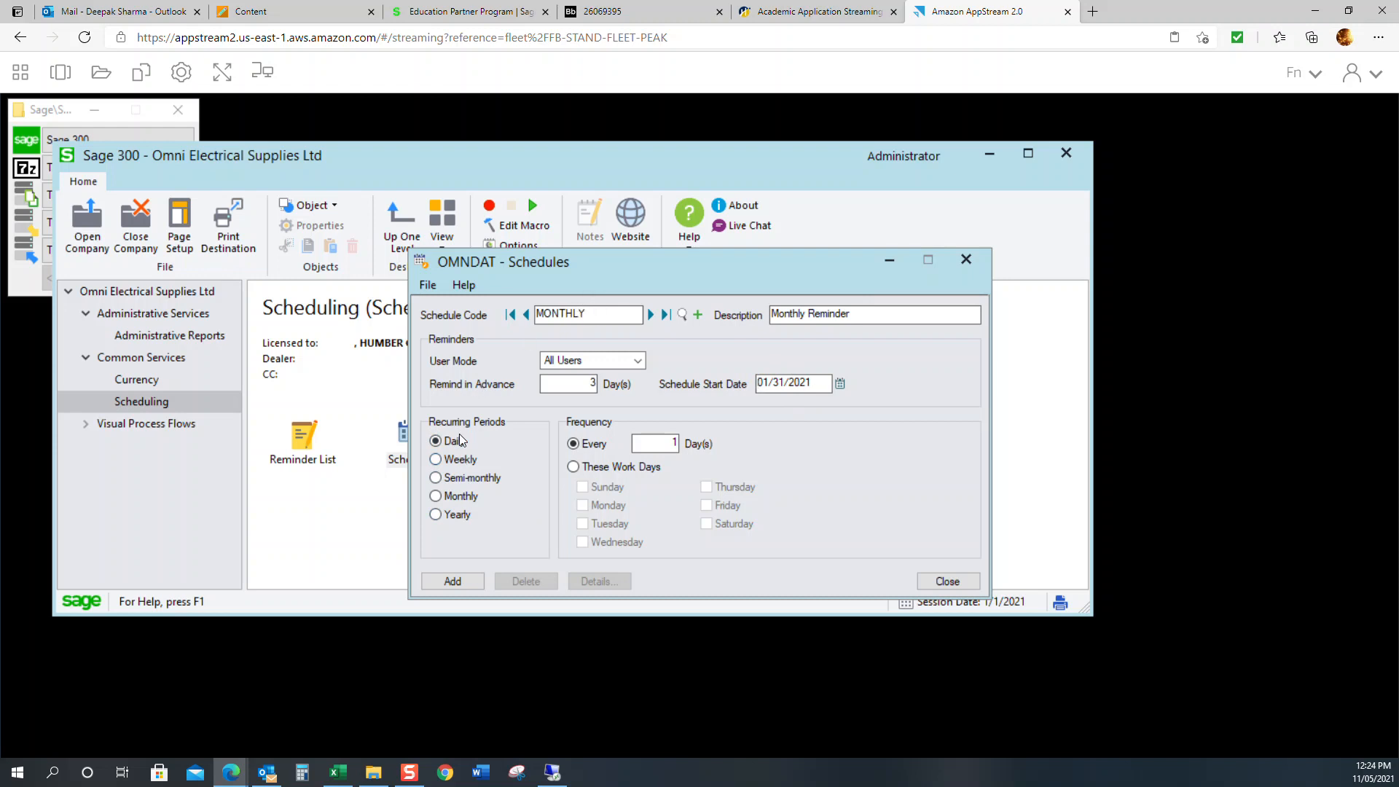
- Make the schedule recur monthly on the last day, add it, and close the Schedules window
click(445, 494)
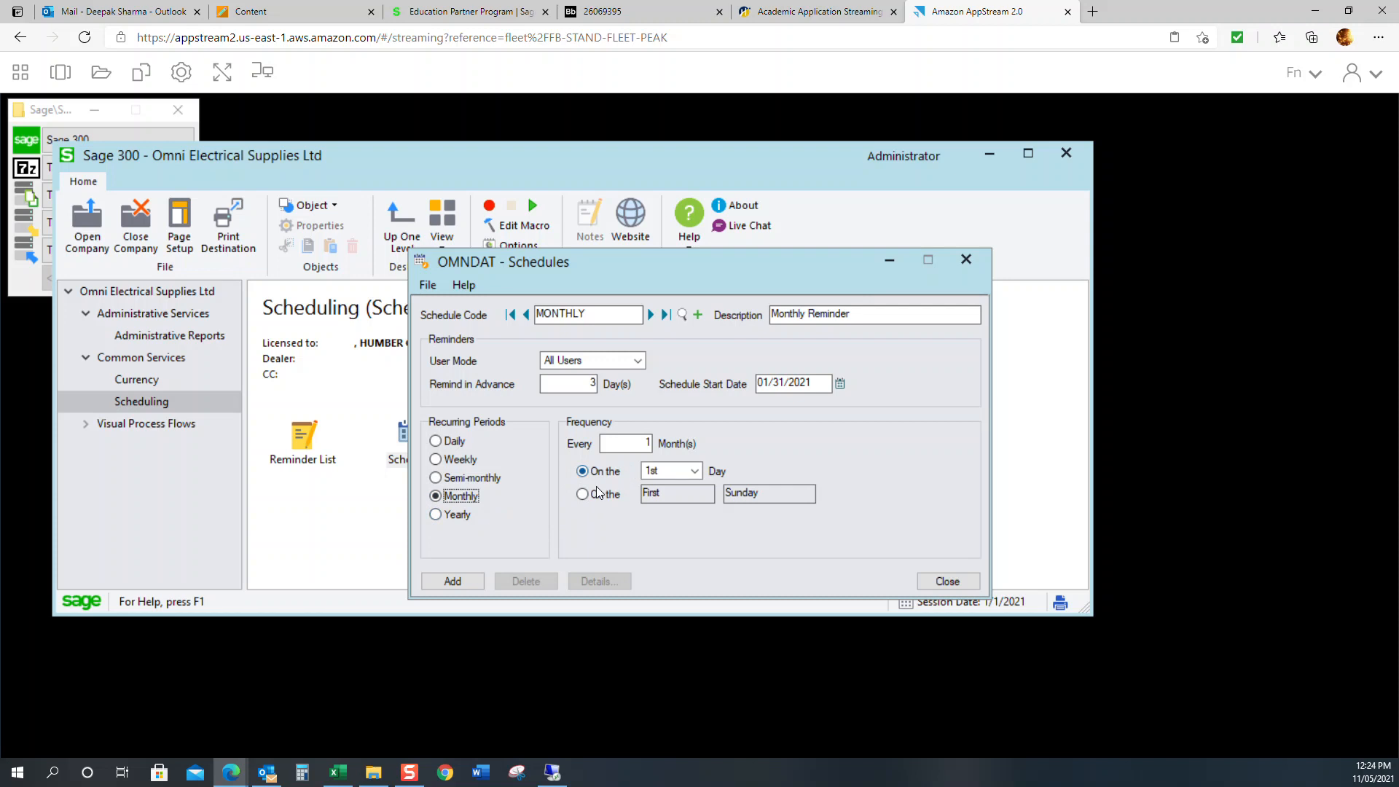
click(694, 472)
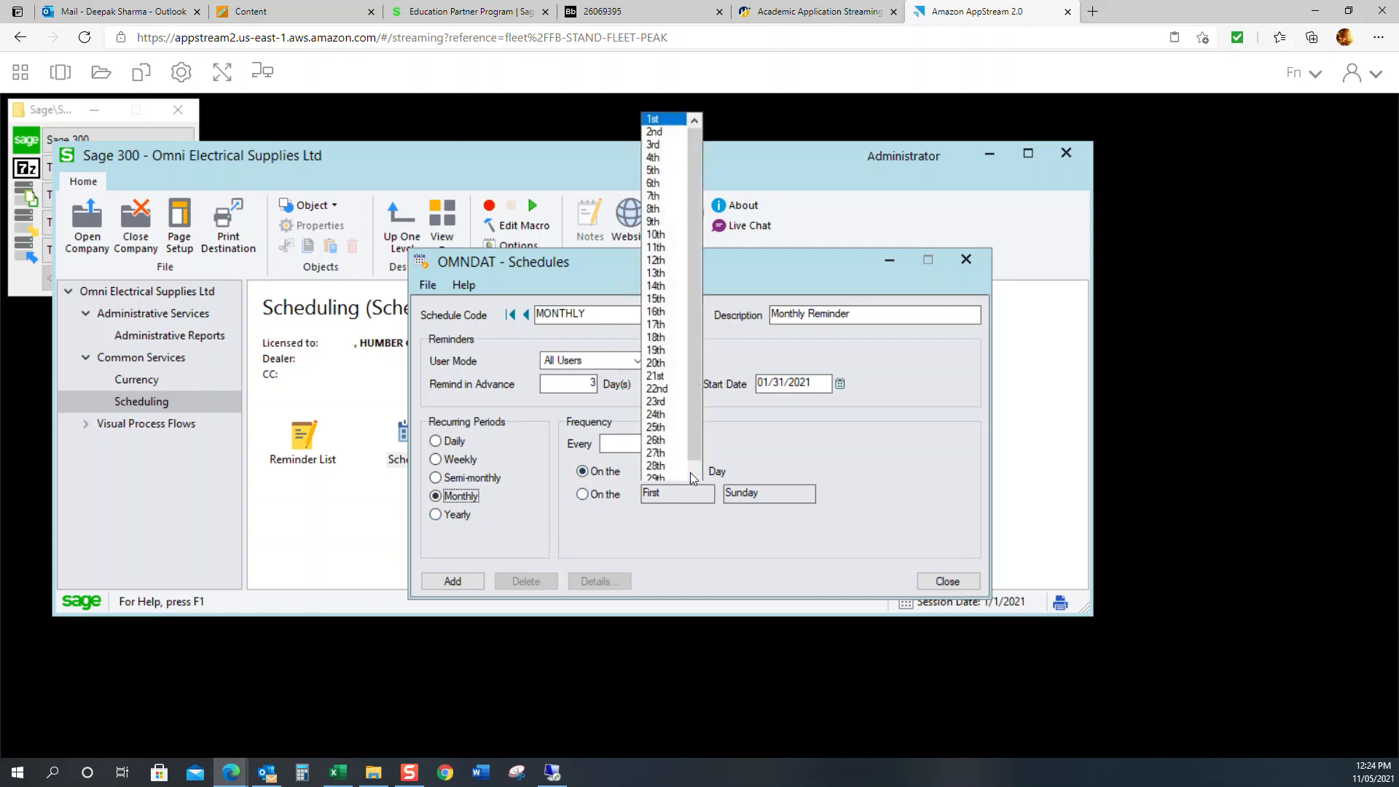
drag(689, 436, 689, 461)
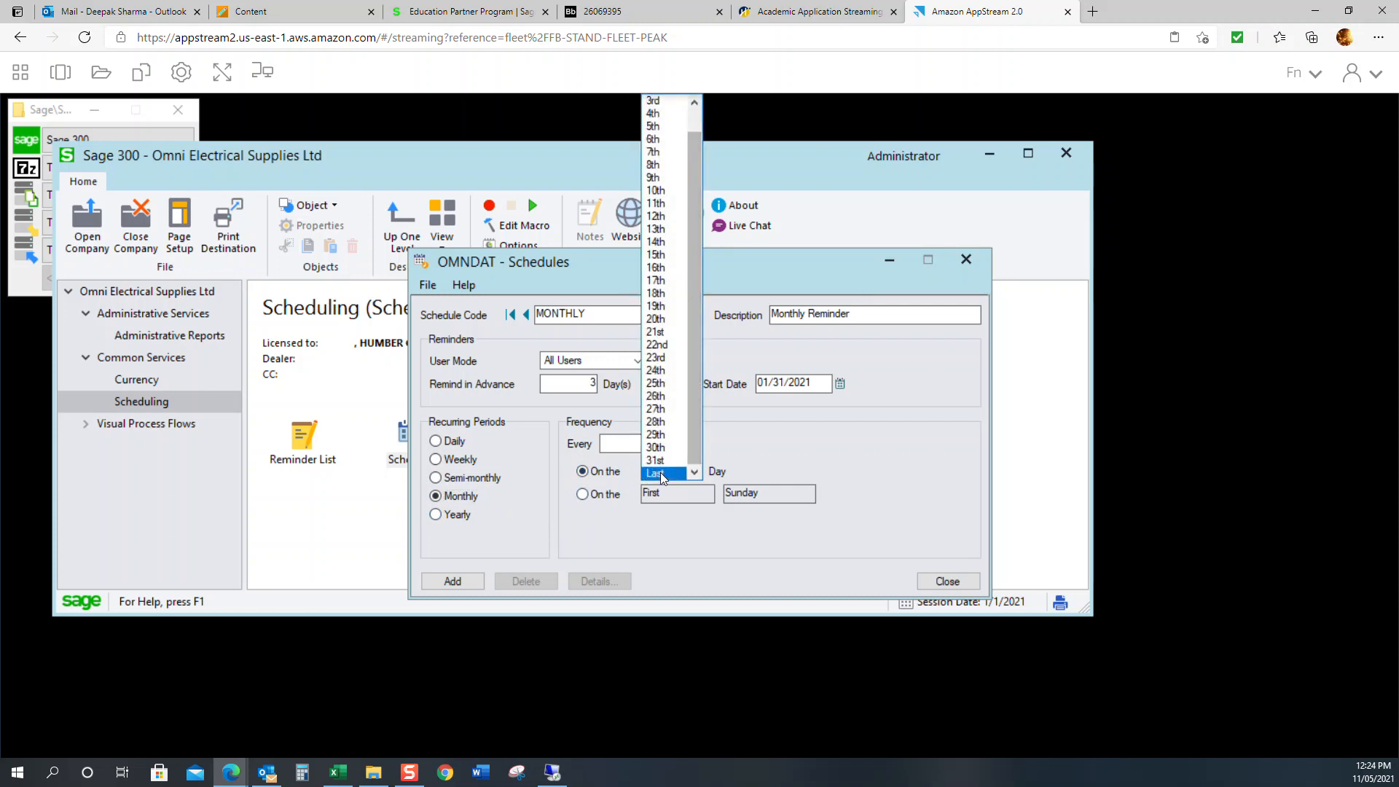
click(661, 472)
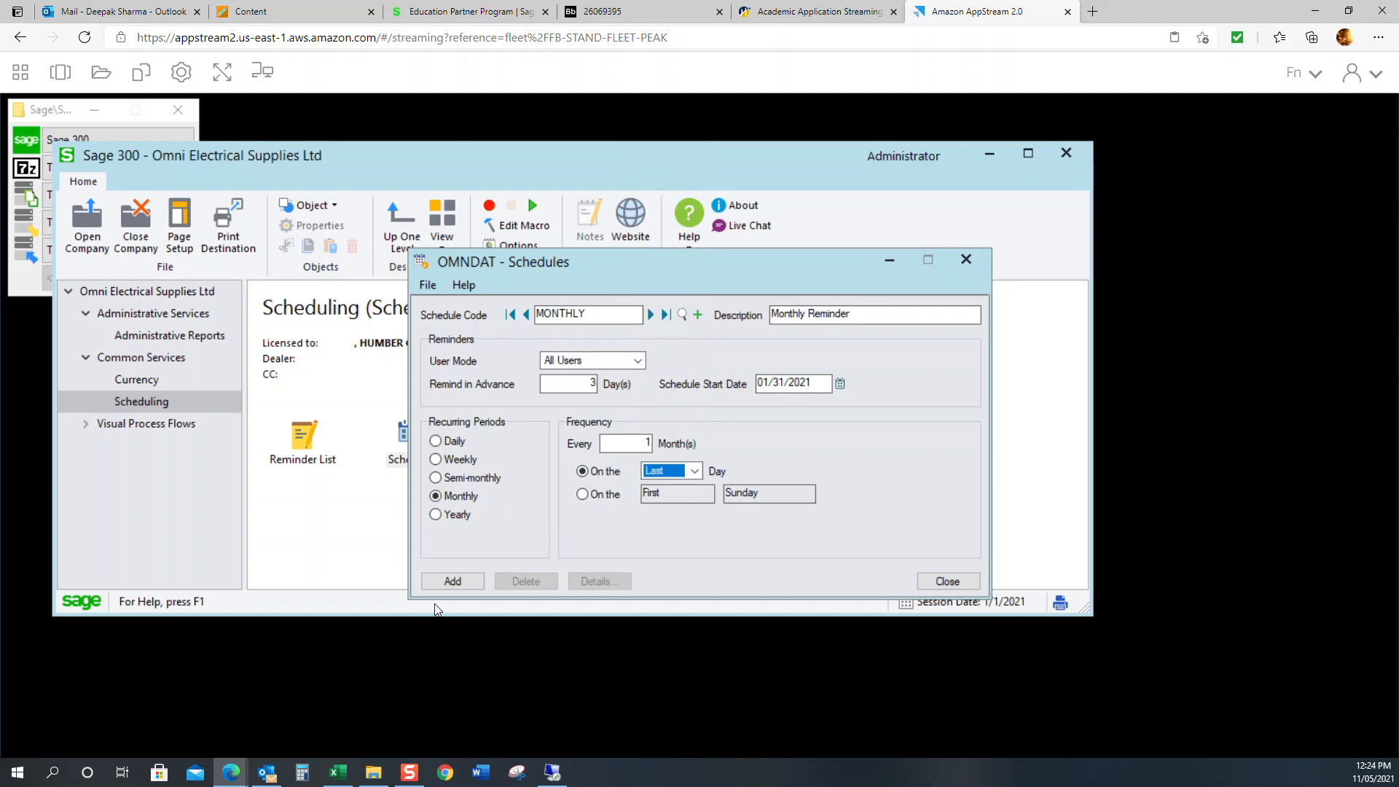
click(468, 584)
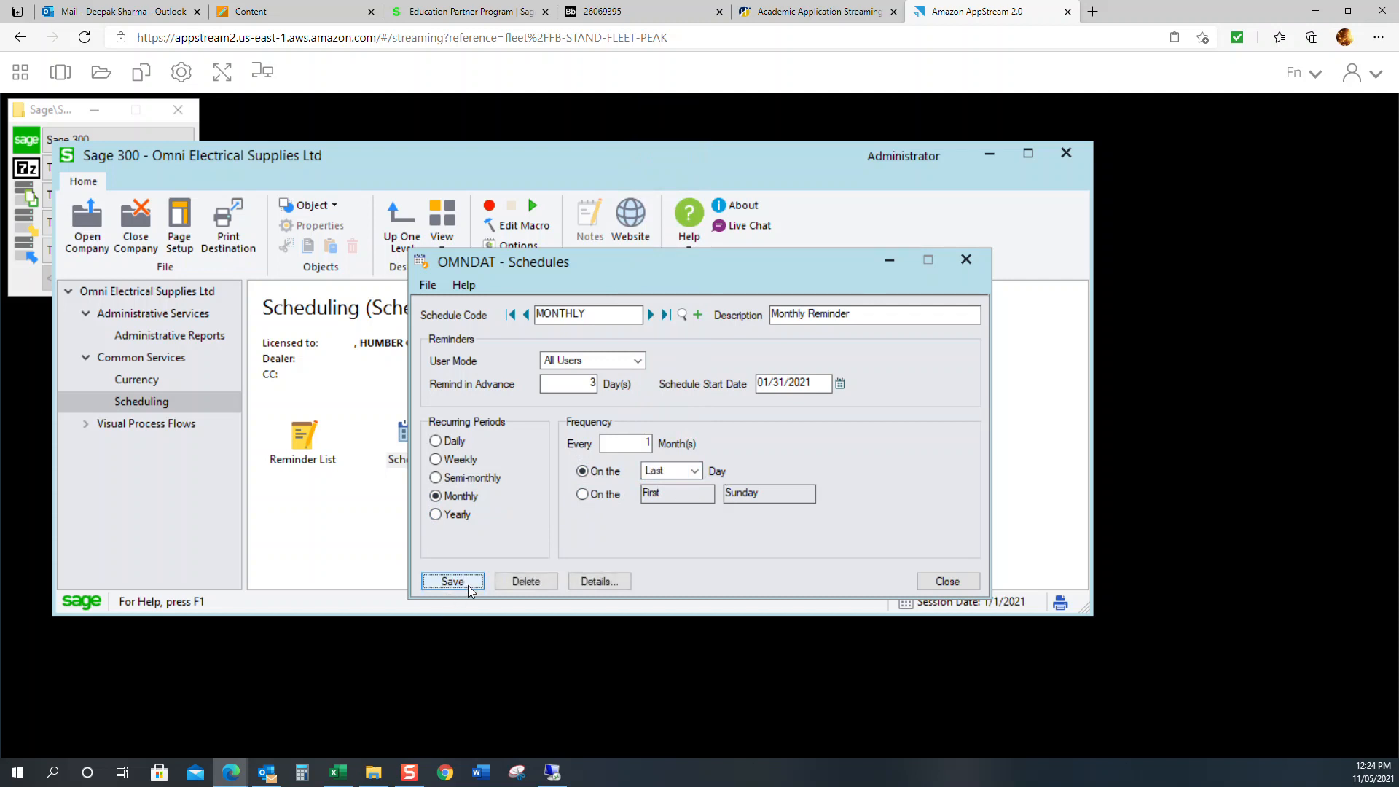
click(946, 582)
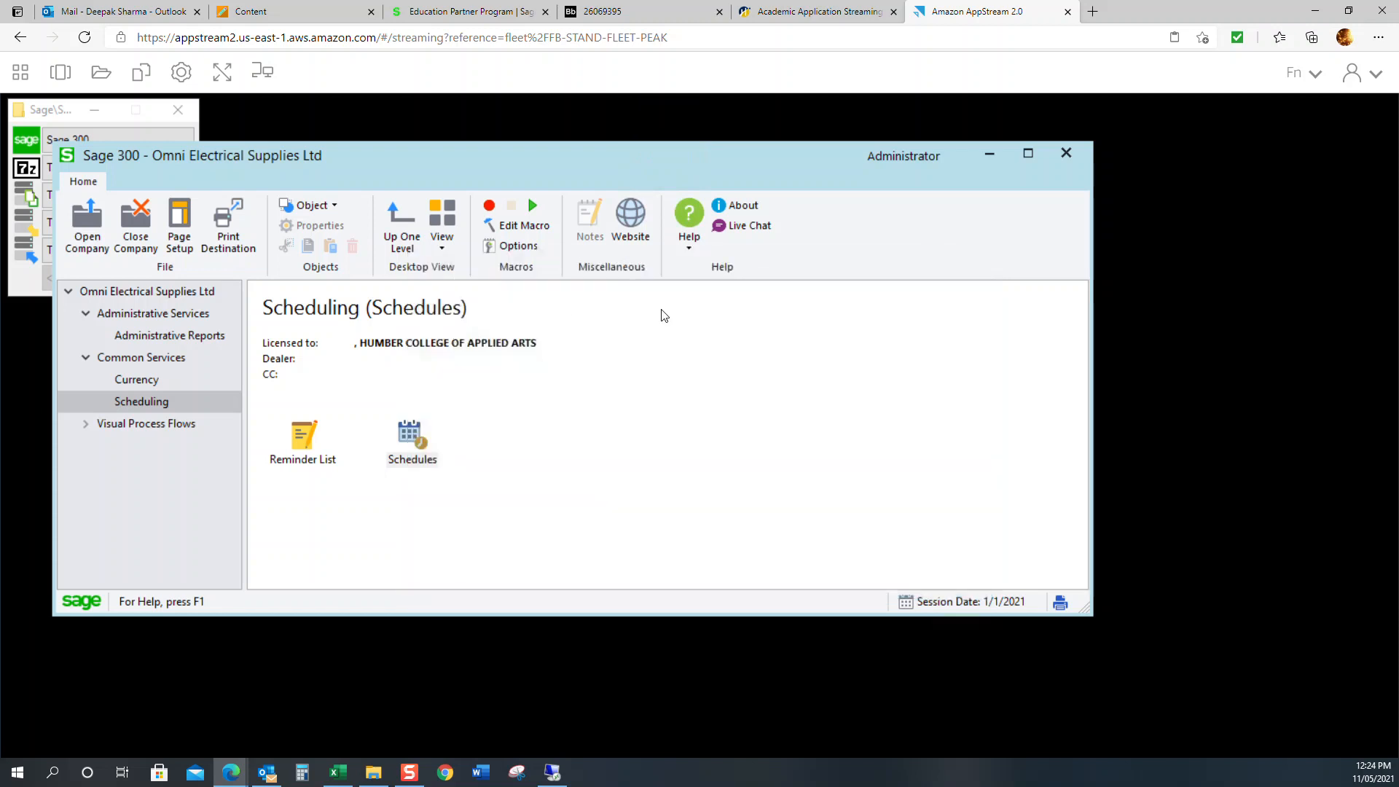
- Review All Assigned Schedules and Due Personal Schedules in the Reminder List, and return to Common Services
double_click(309, 440)
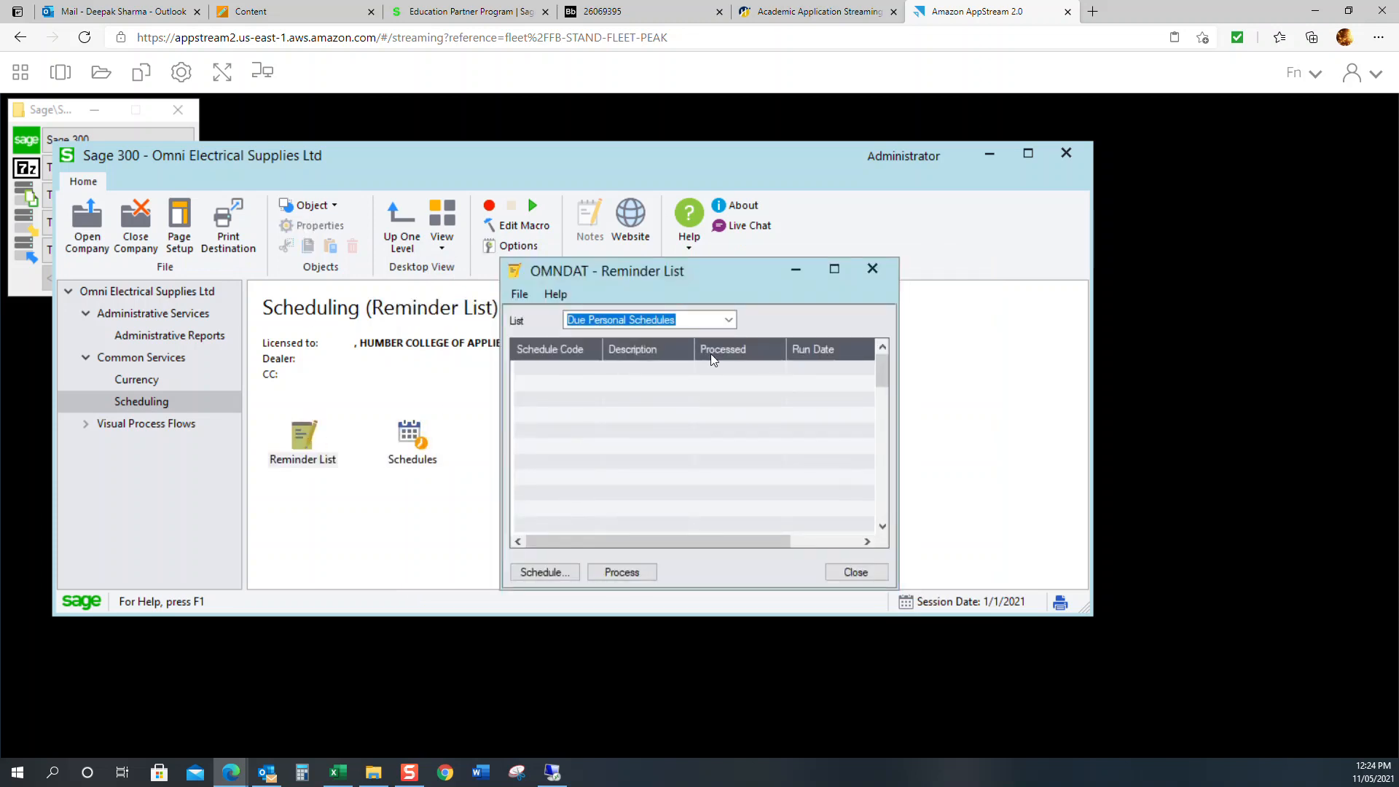
click(726, 321)
click(665, 375)
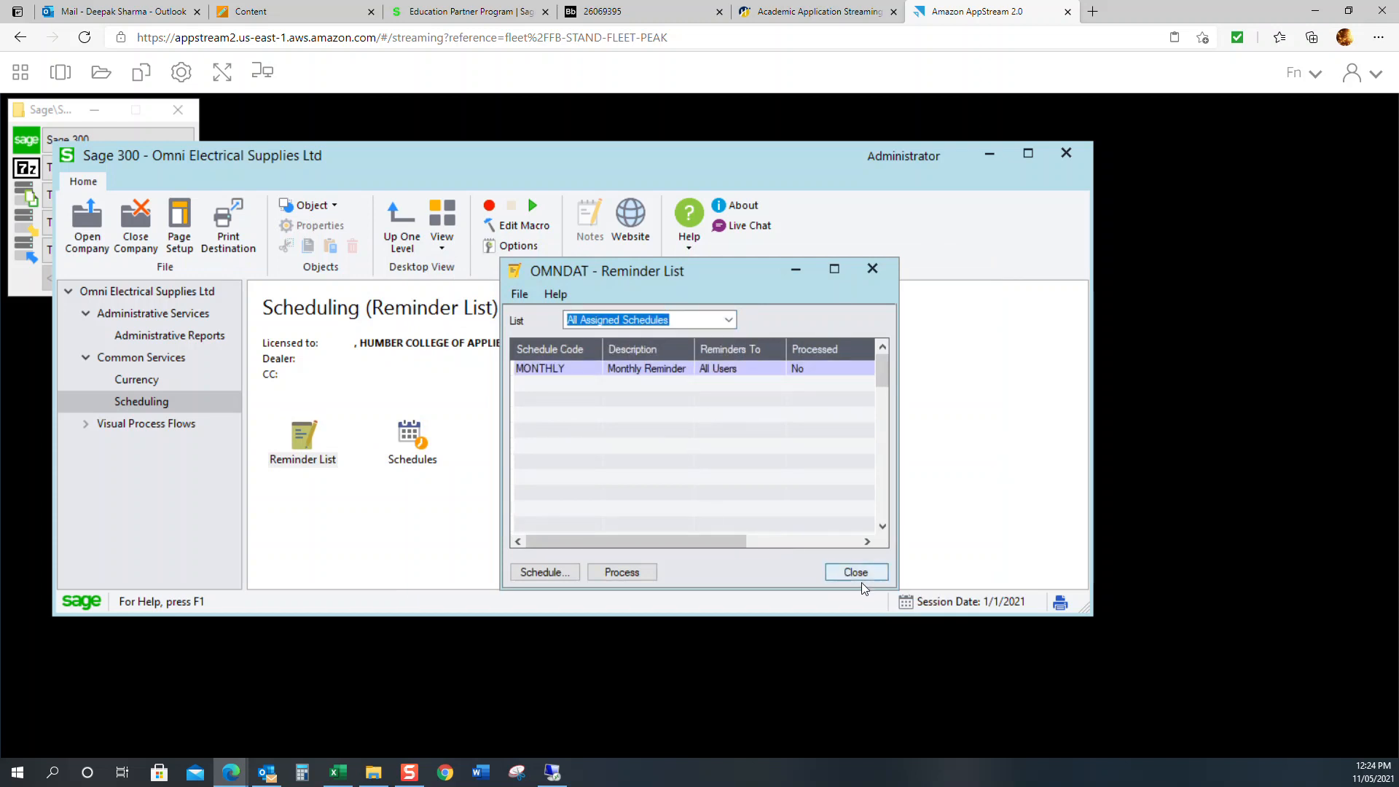
click(727, 320)
click(671, 339)
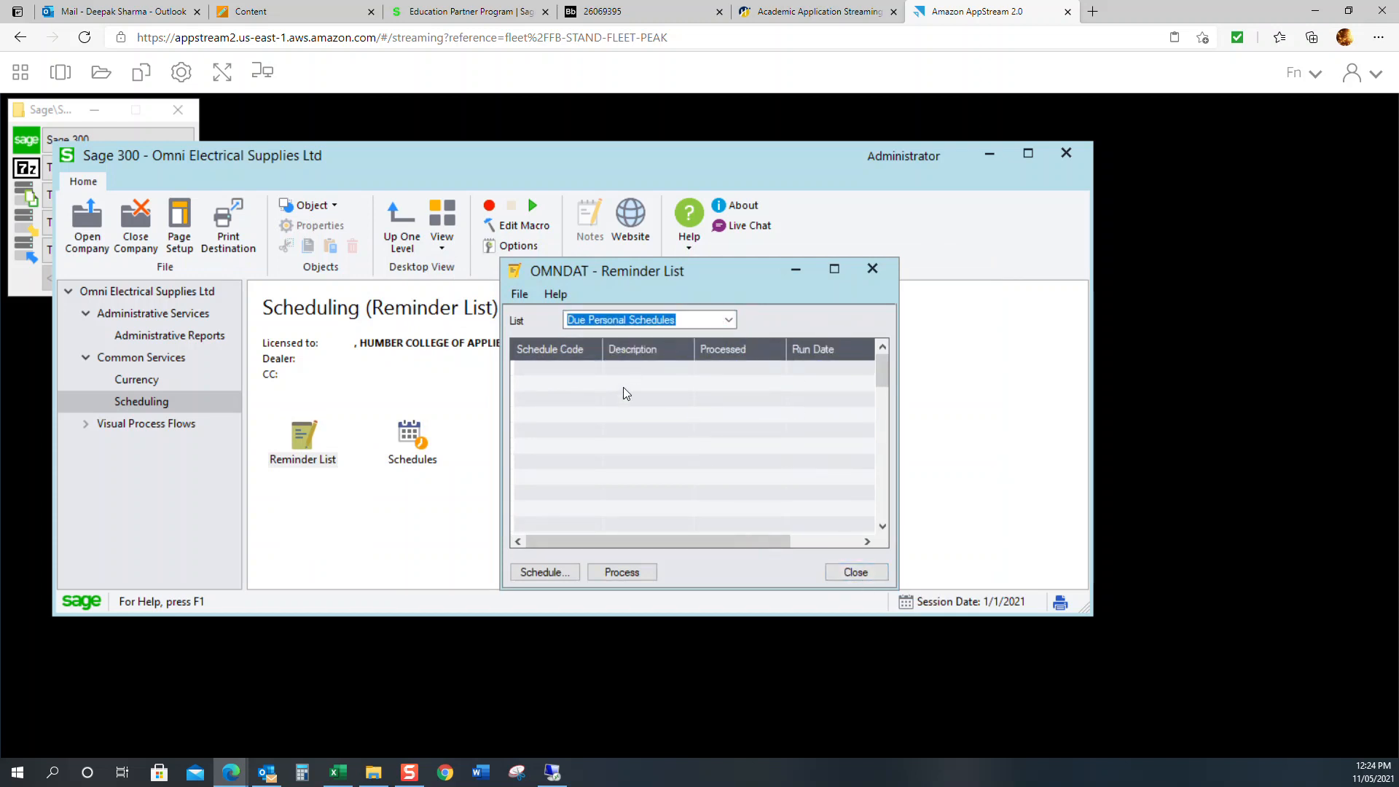
click(867, 575)
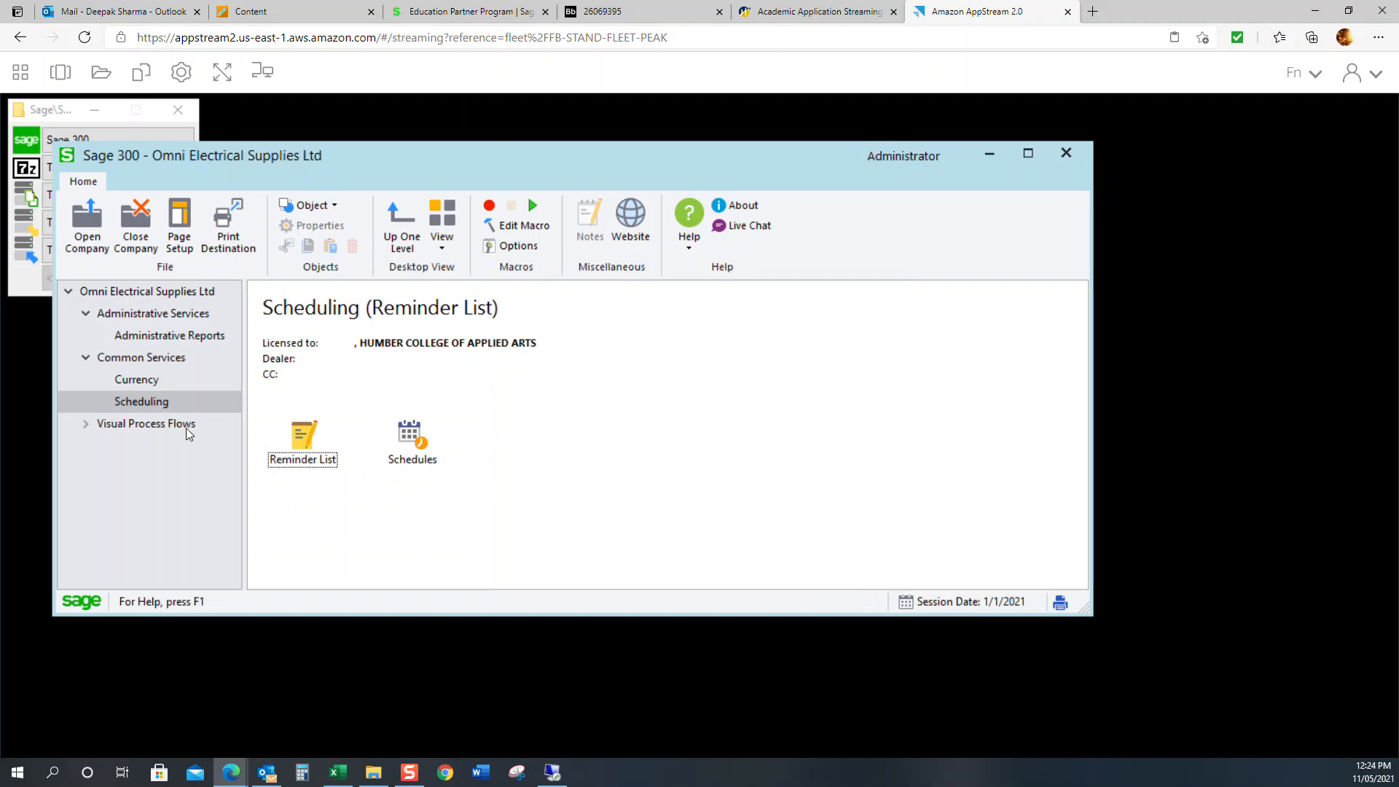
click(154, 358)
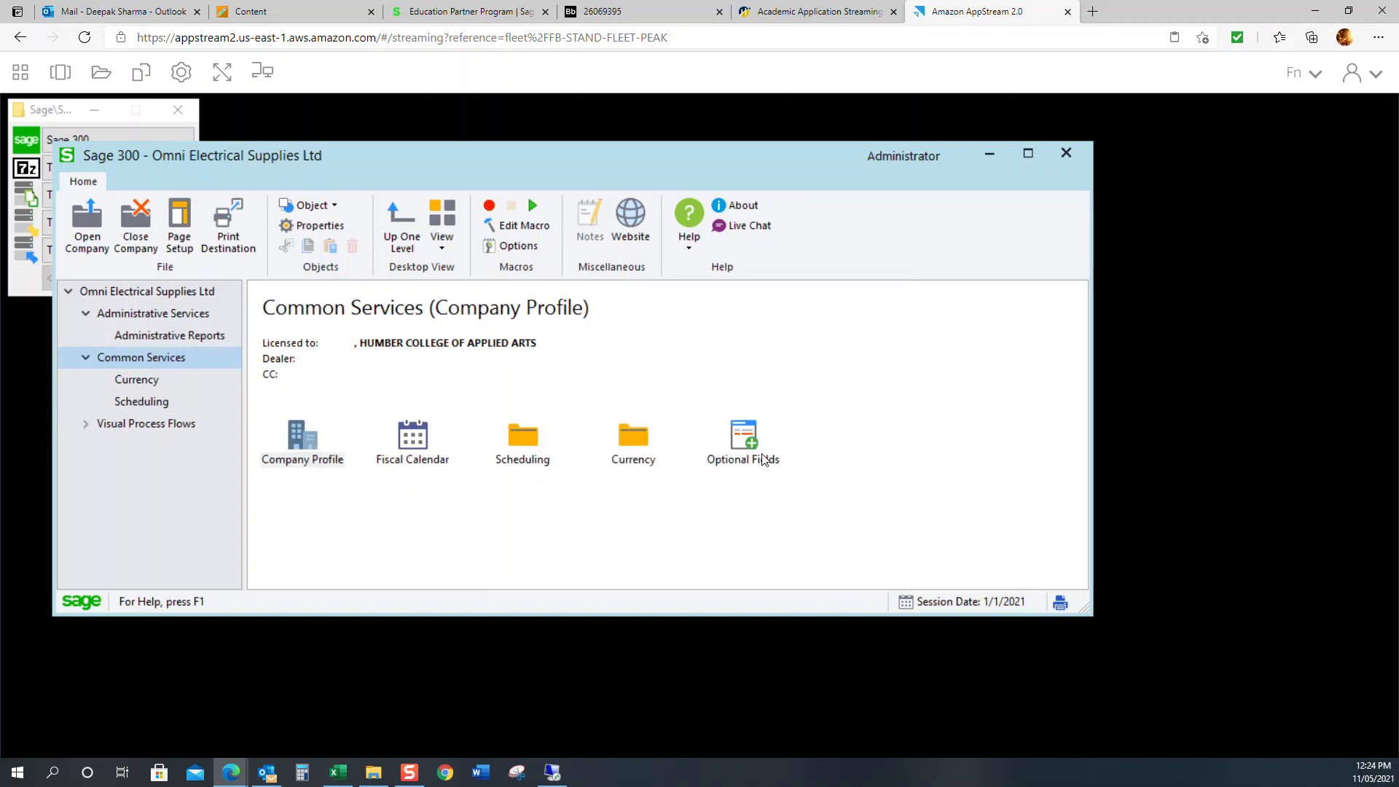
- Browse the predefined currency codes in Currency Codes under Common Services' Currency, and close the window
double_click(628, 447)
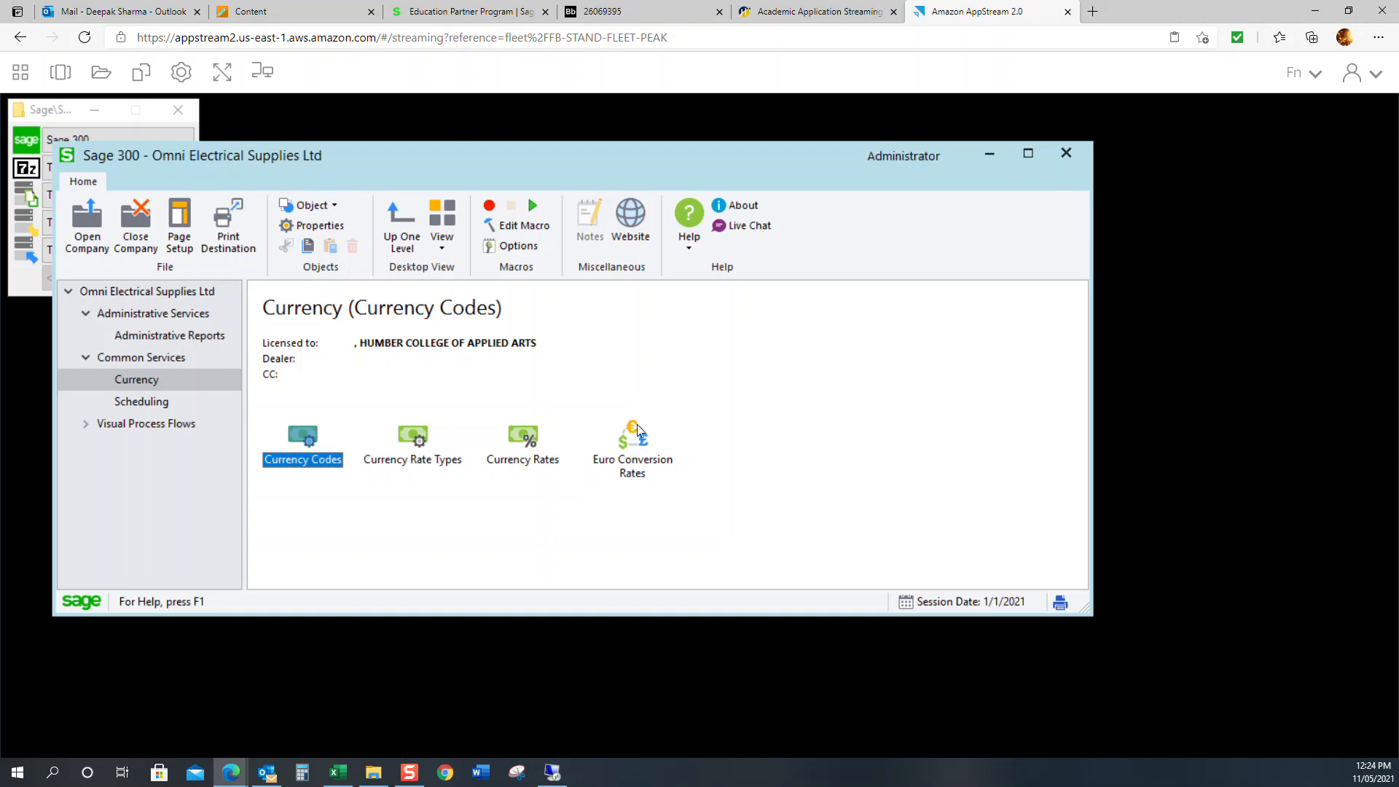
double_click(317, 467)
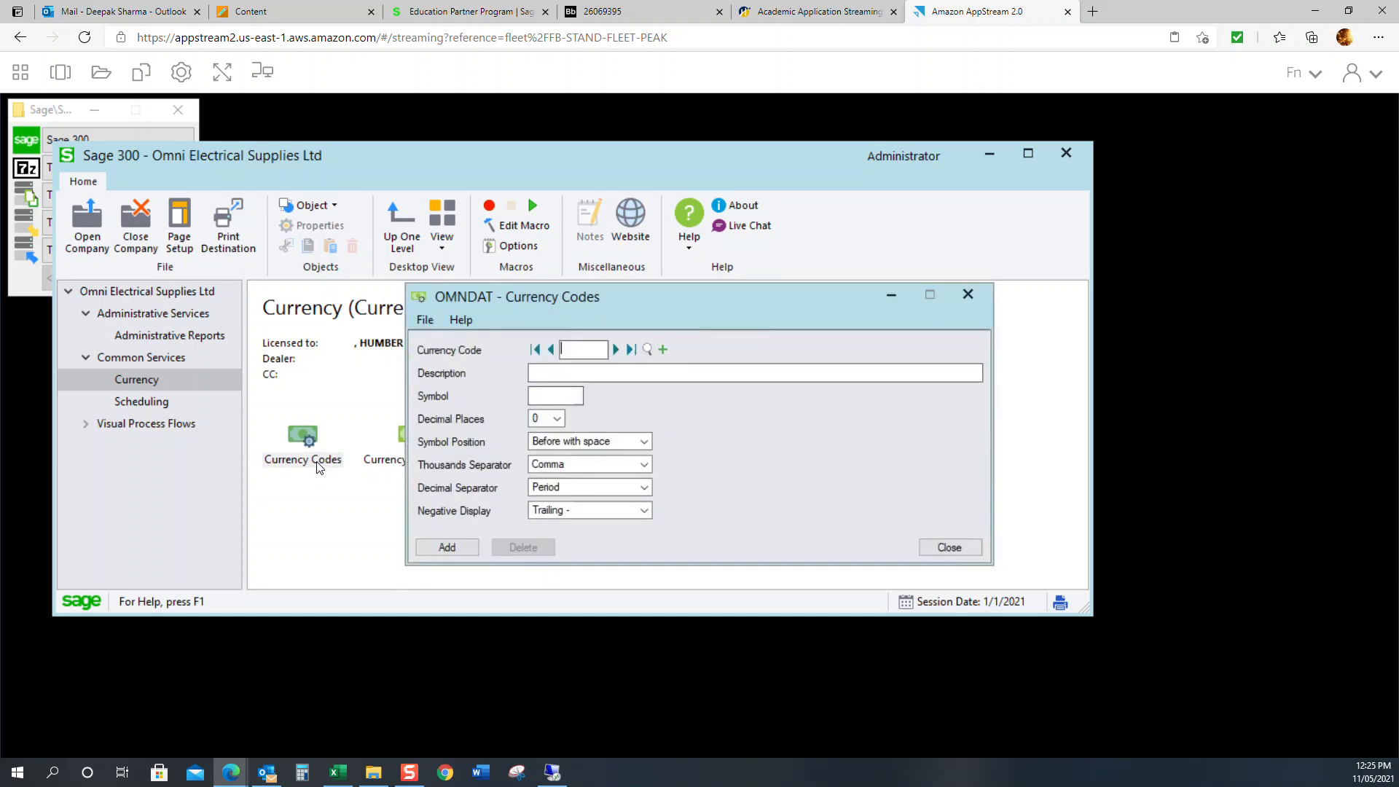
click(616, 350)
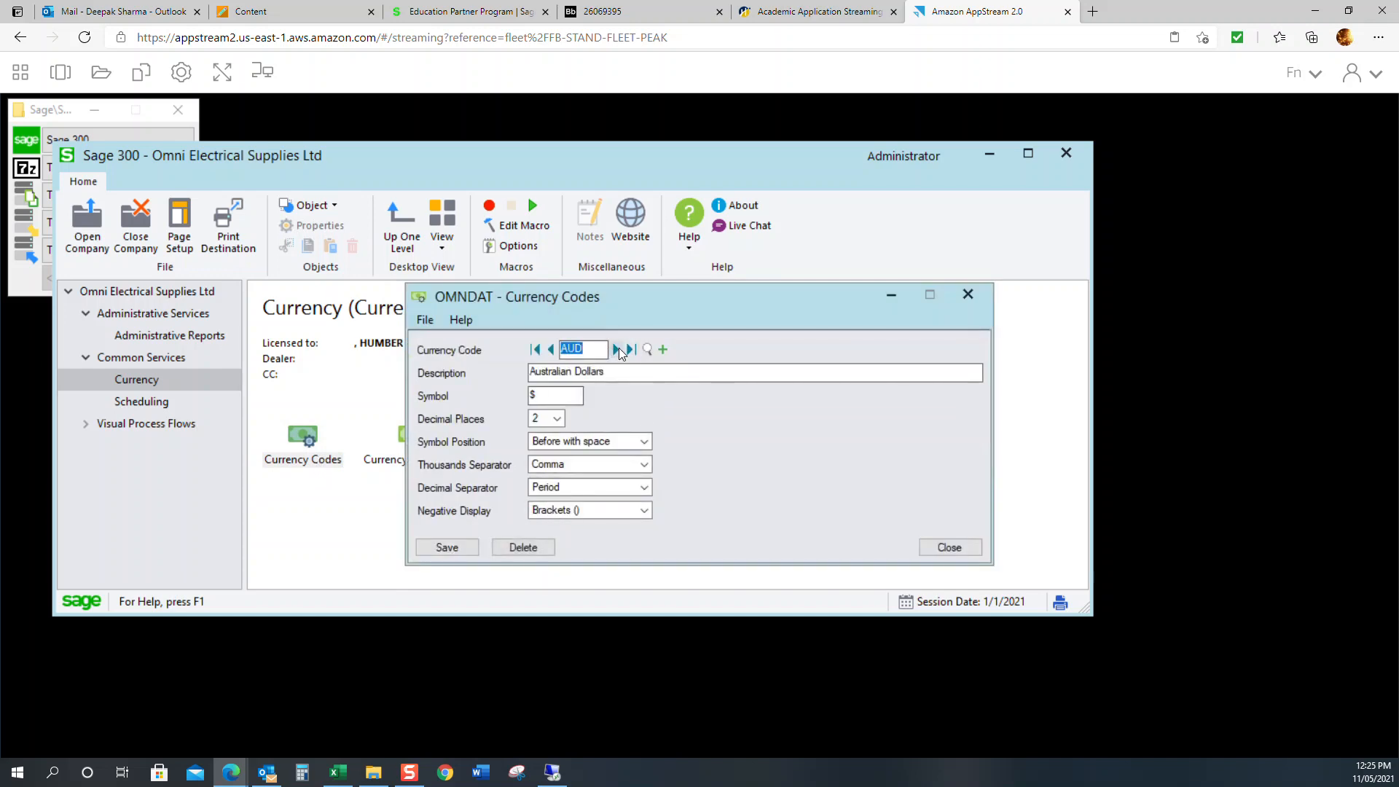
click(616, 349)
click(616, 349)
click(616, 350)
click(616, 350)
click(616, 350)
click(616, 350)
click(616, 350)
click(615, 350)
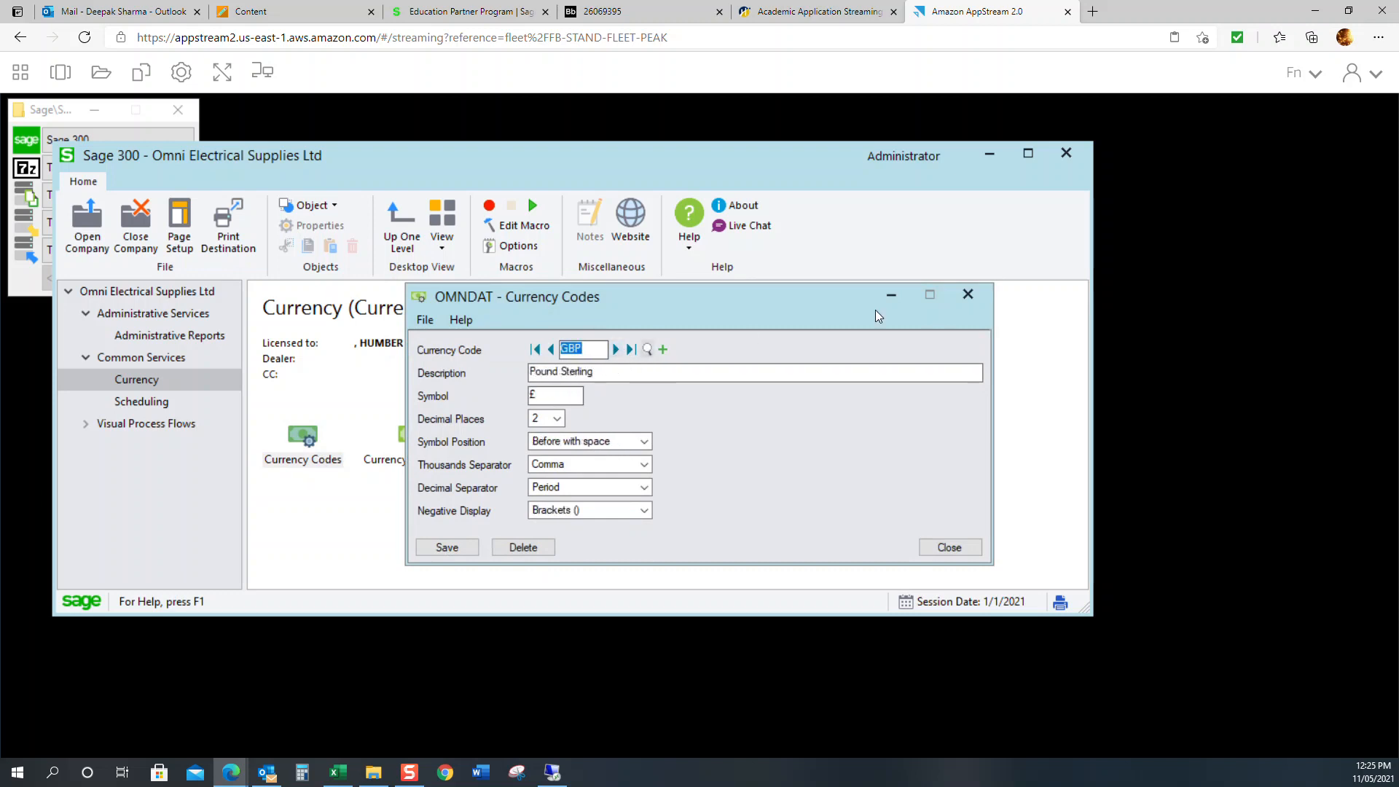
click(968, 294)
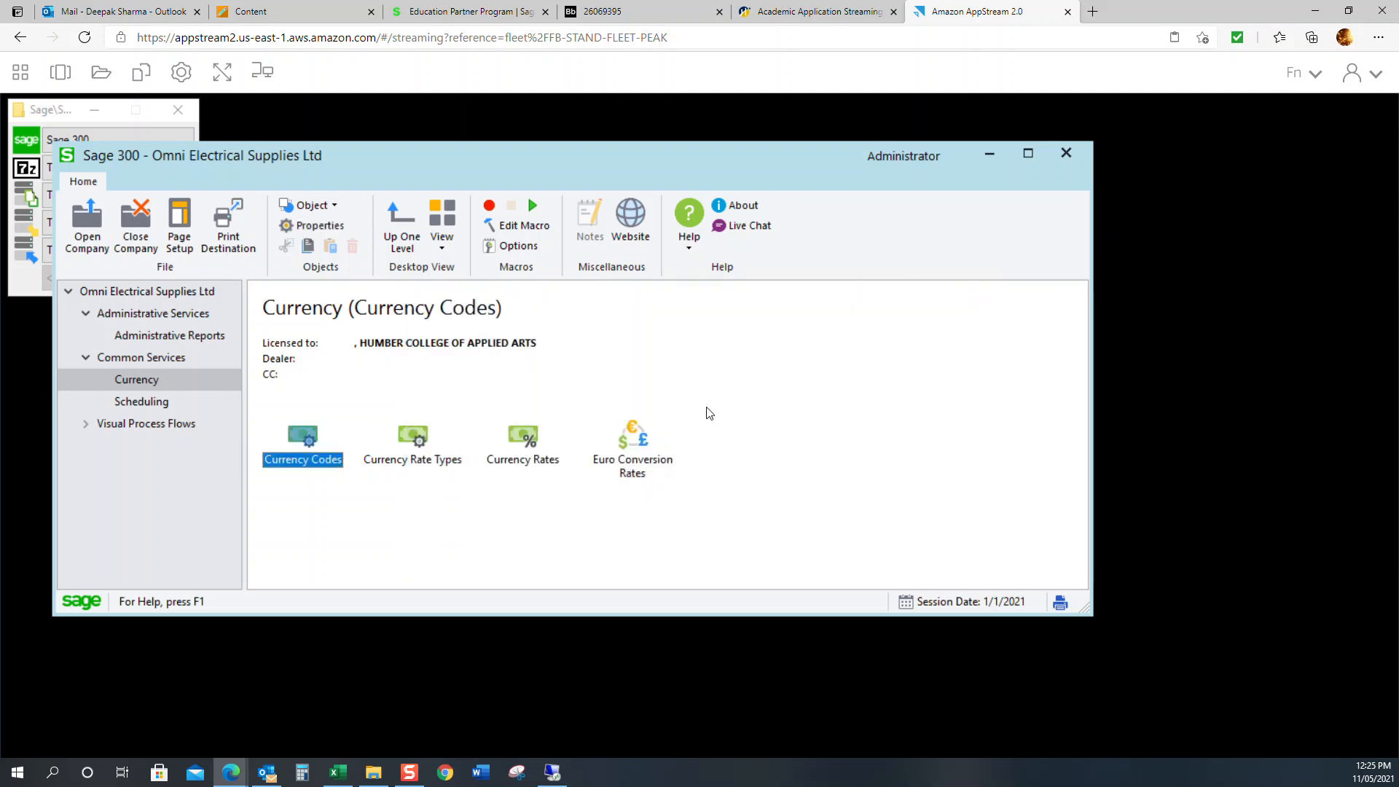
- Look through the predefined rate types in Currency Rate Types and close the window
click(422, 453)
double_click(422, 449)
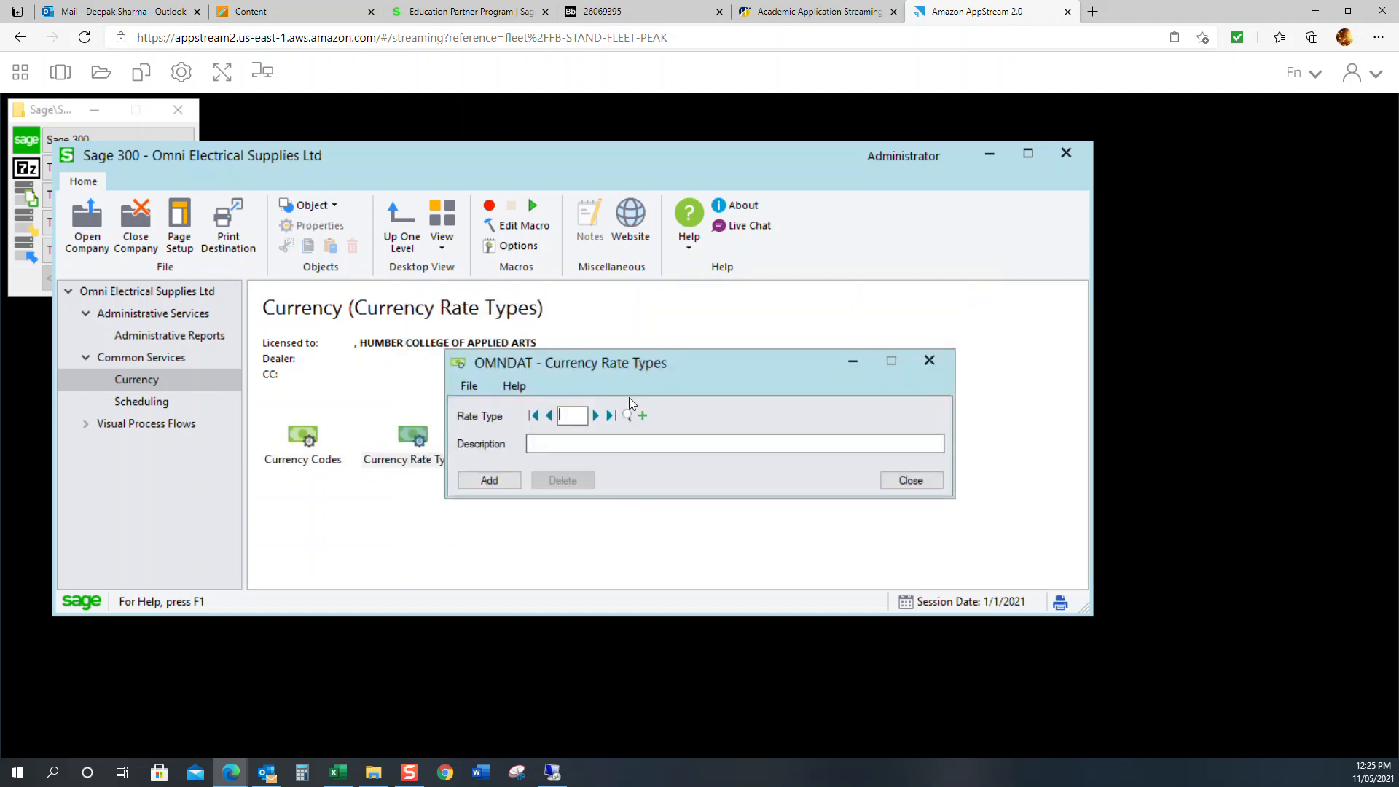
click(595, 416)
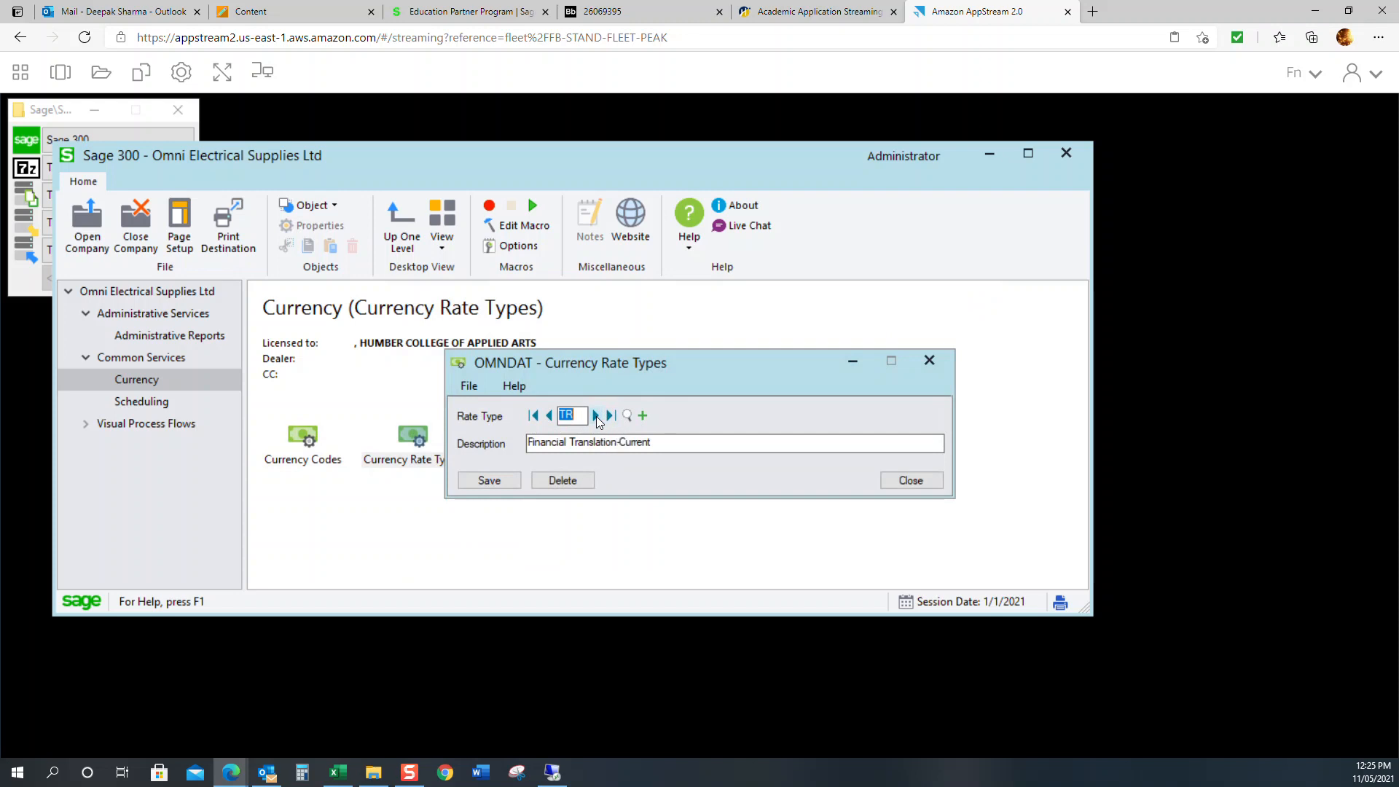
click(551, 415)
click(552, 415)
click(902, 482)
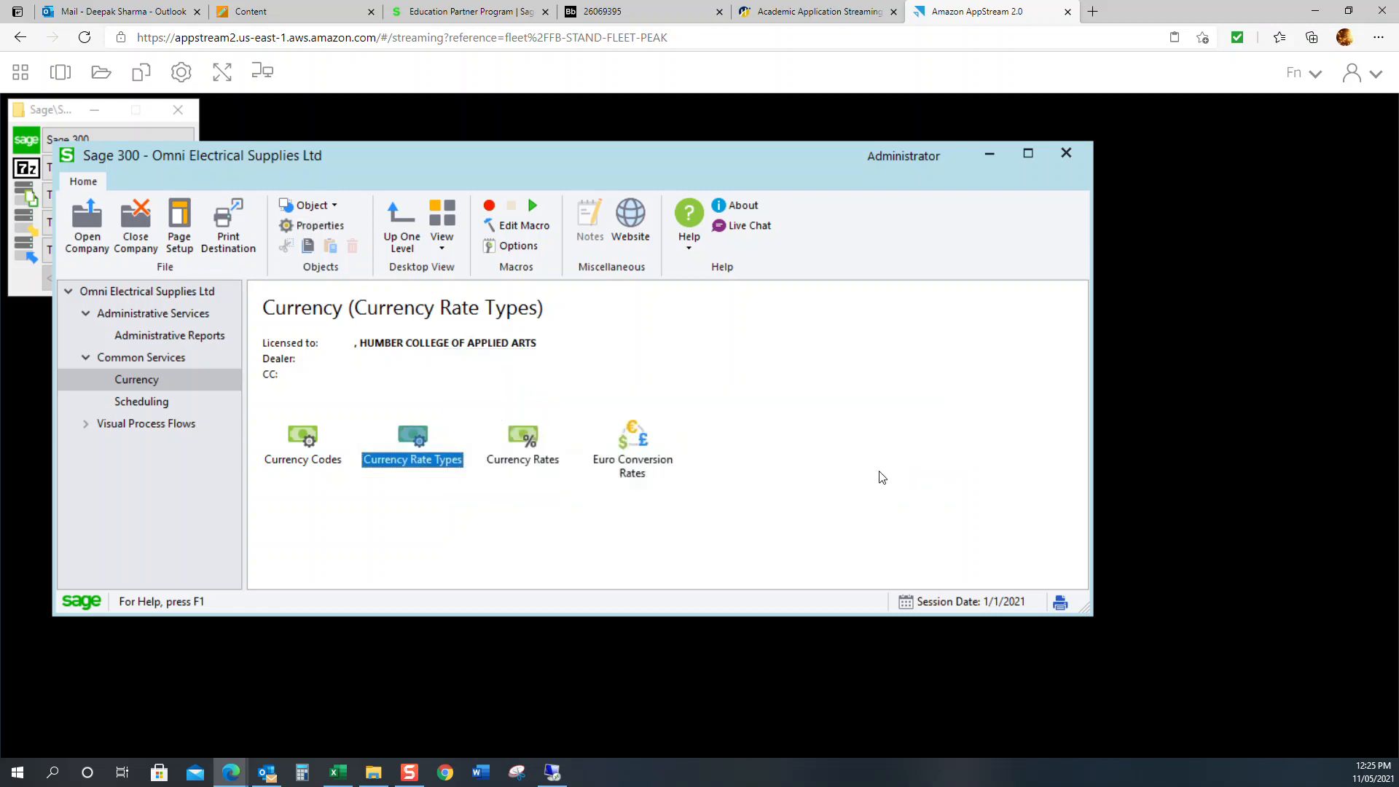
- Examine Currency Rates with the To Currency ATS and the rate type AV, and close it without adding a table
double_click(538, 457)
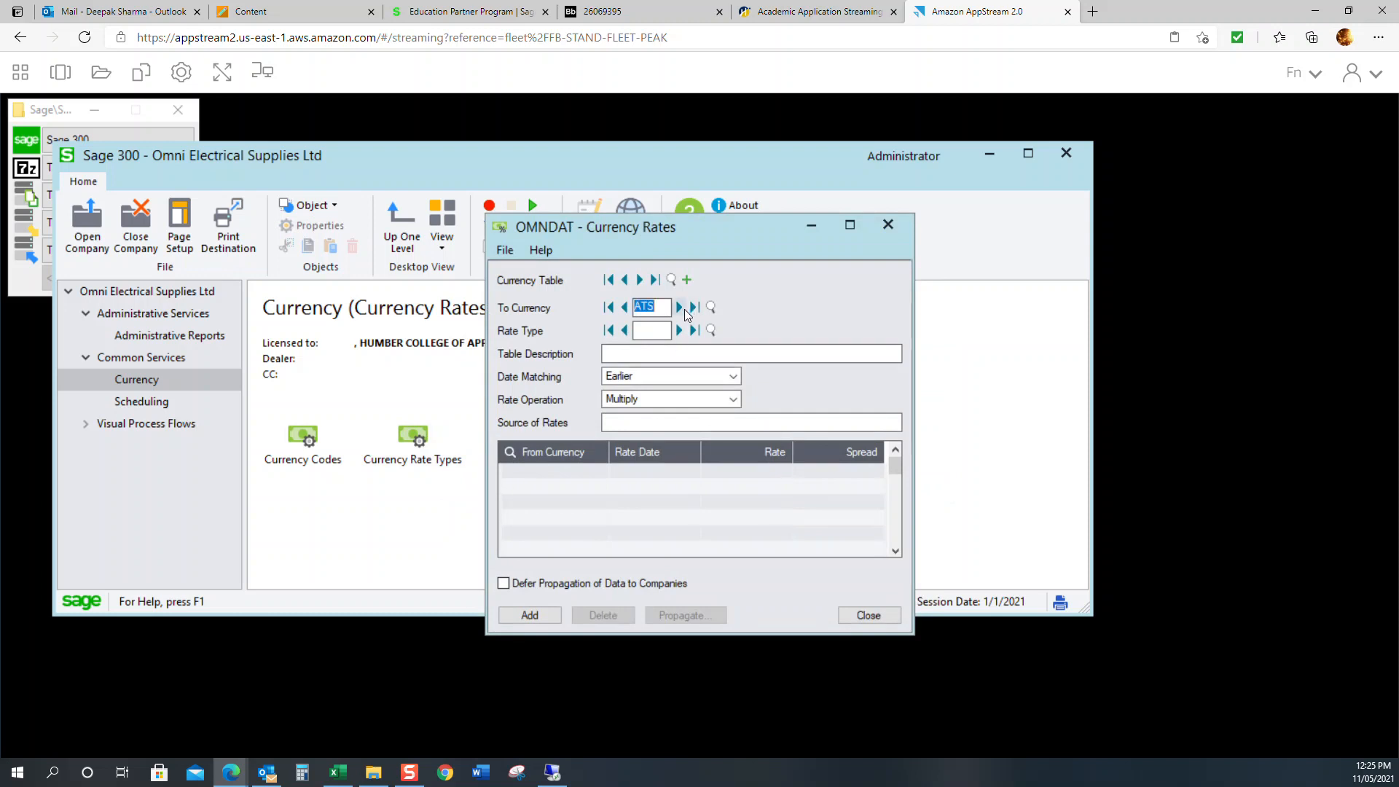
click(683, 331)
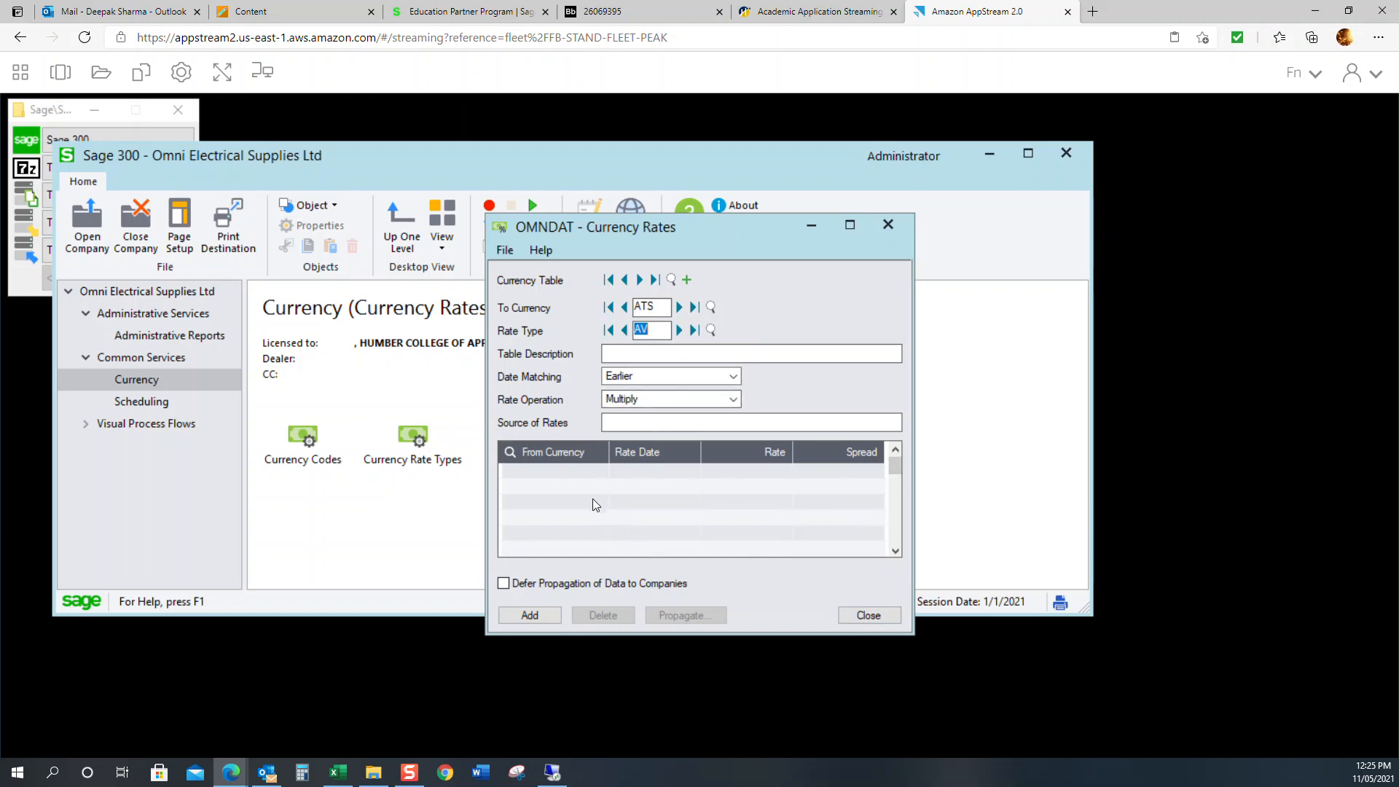
click(871, 618)
click(689, 509)
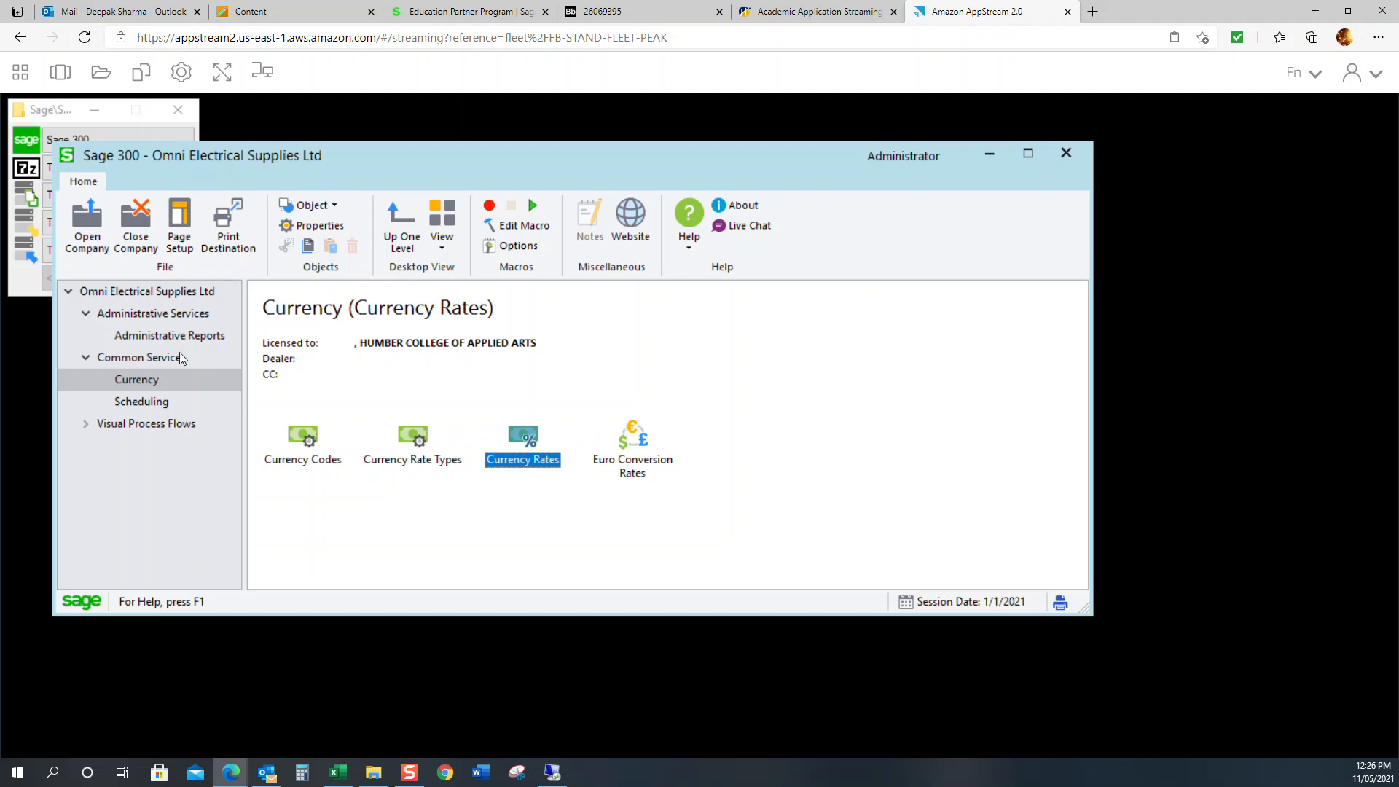
- Examine the ADMIN record in Users under Administrative Services and close the window
click(168, 313)
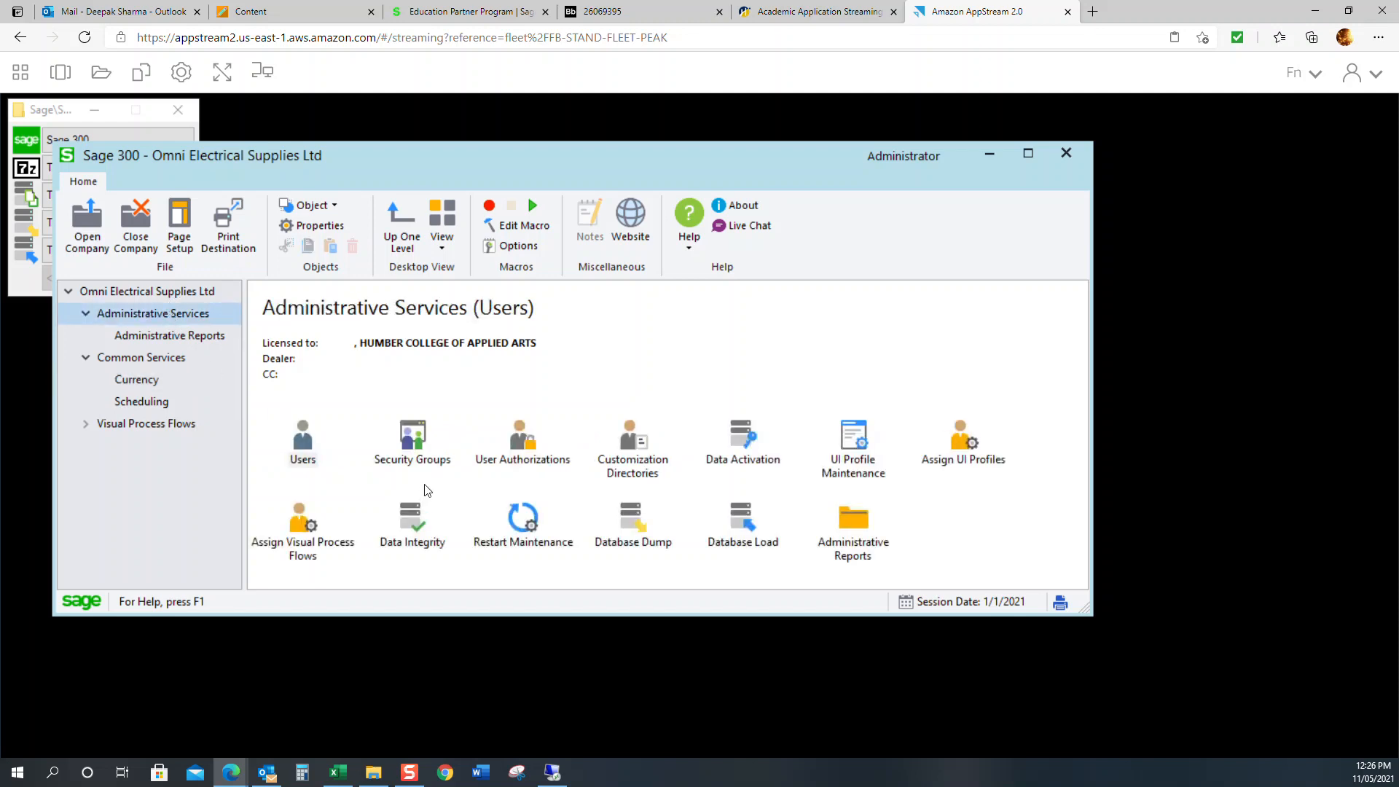
click(312, 448)
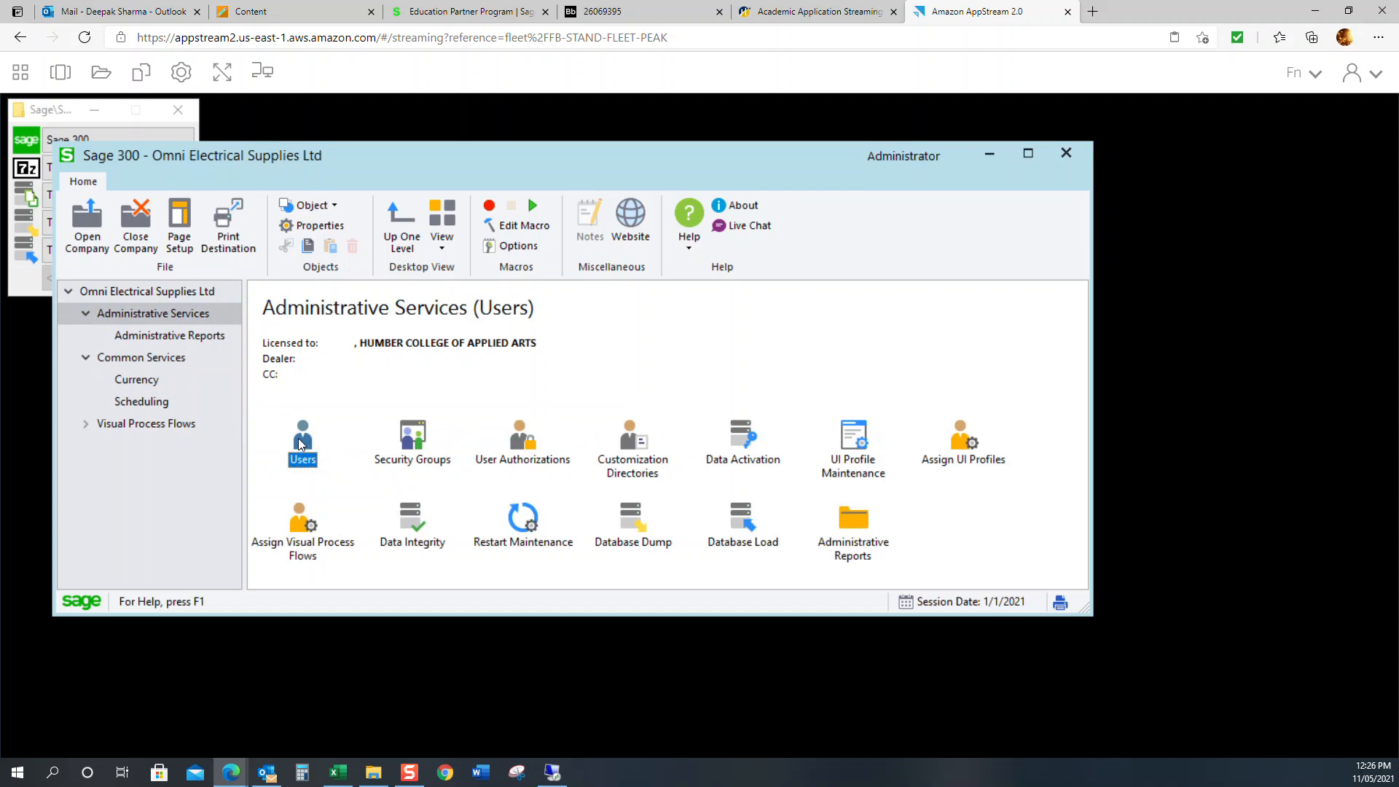
double_click(310, 443)
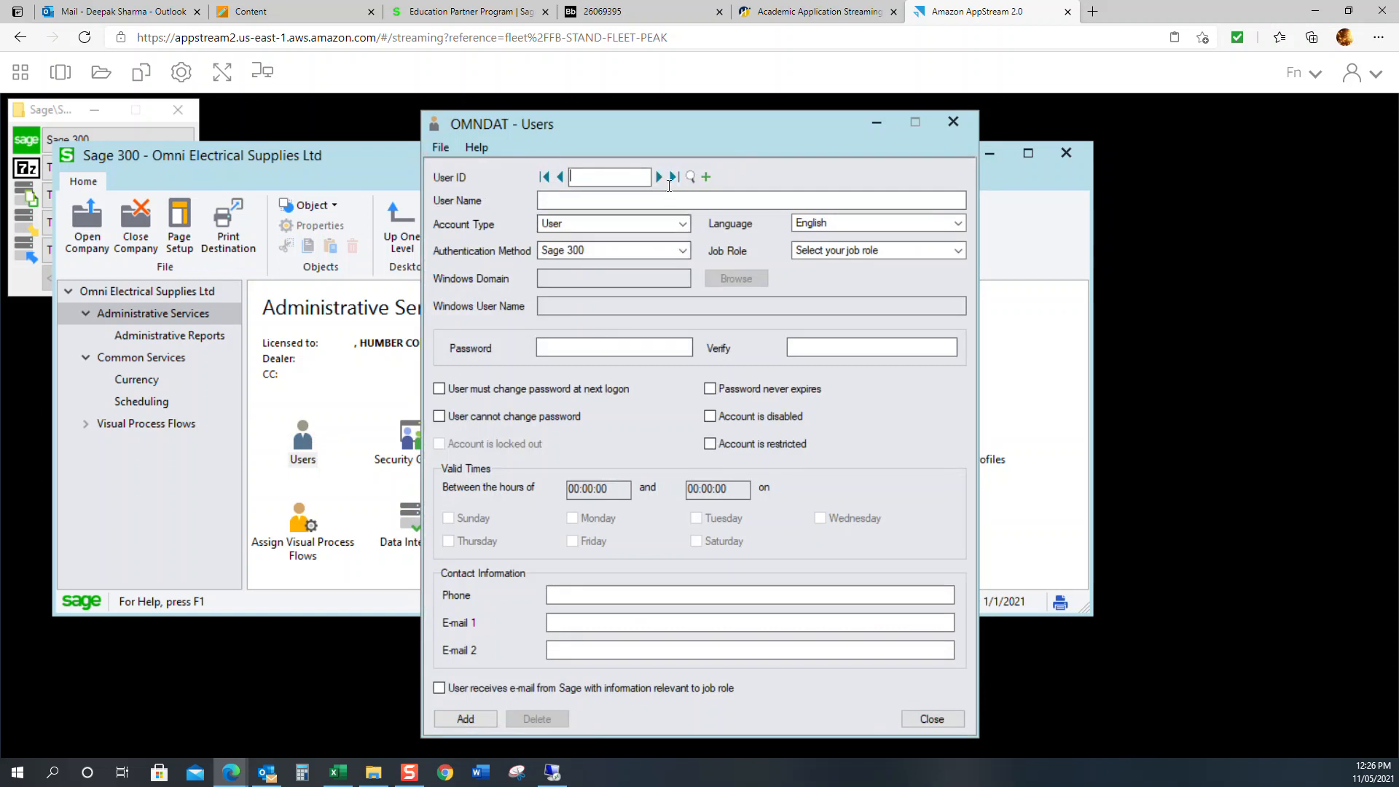
click(659, 176)
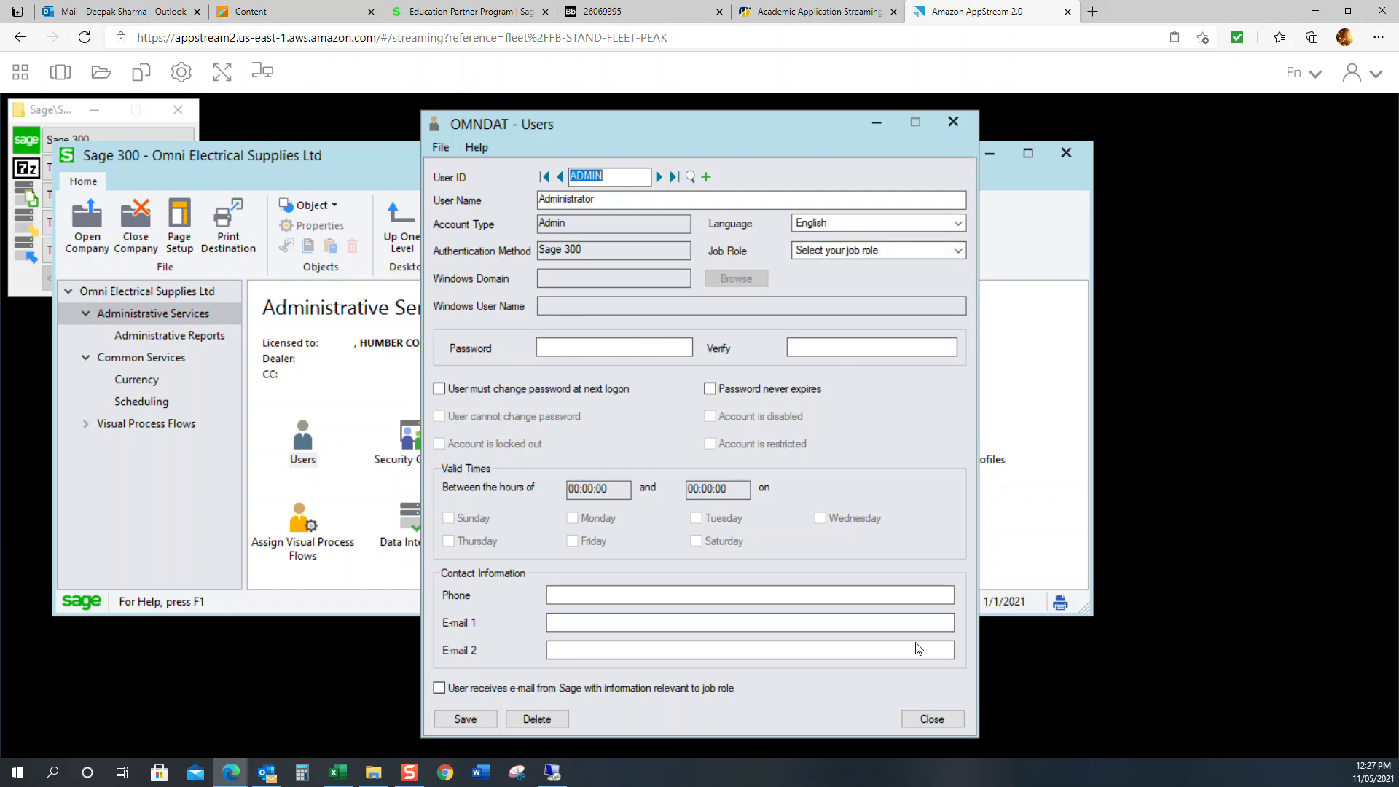
click(953, 121)
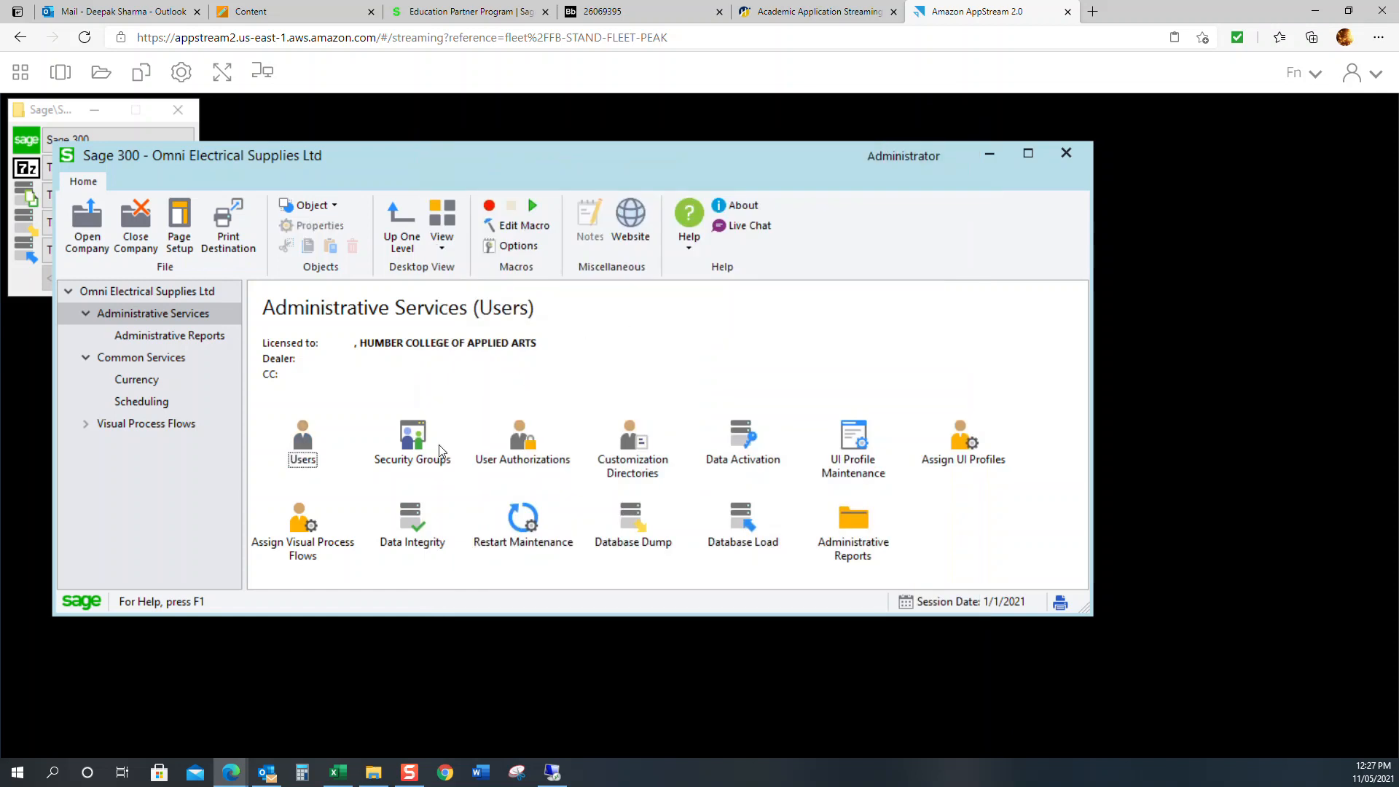
- Review the access rights offered for Administrative Services 6.6A in Security Groups, and close the window
click(435, 458)
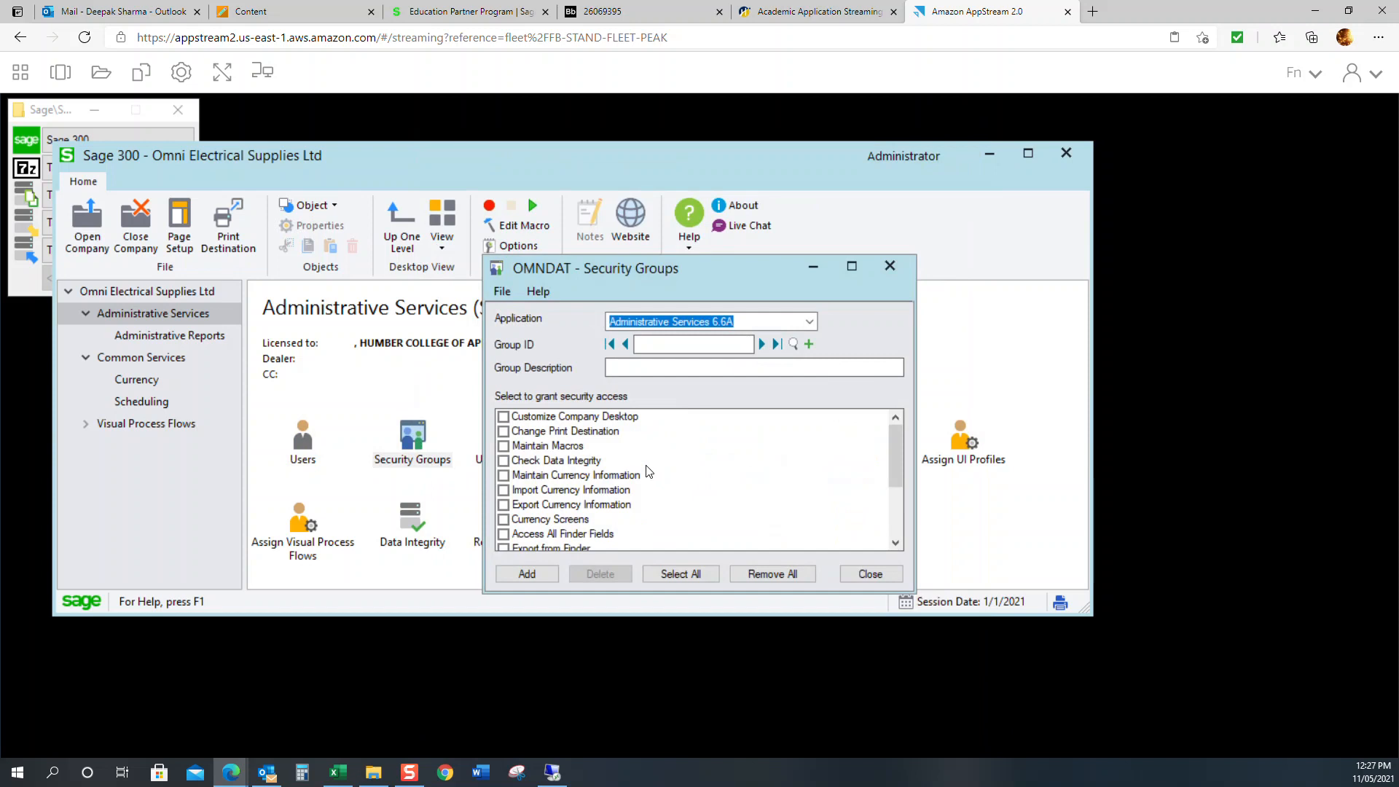
scroll(641, 470, down, 1)
drag(896, 482, 898, 422)
scroll(645, 471, down, 3)
scroll(616, 500, up, 3)
scroll(581, 436, down, 2)
scroll(581, 436, down, 1)
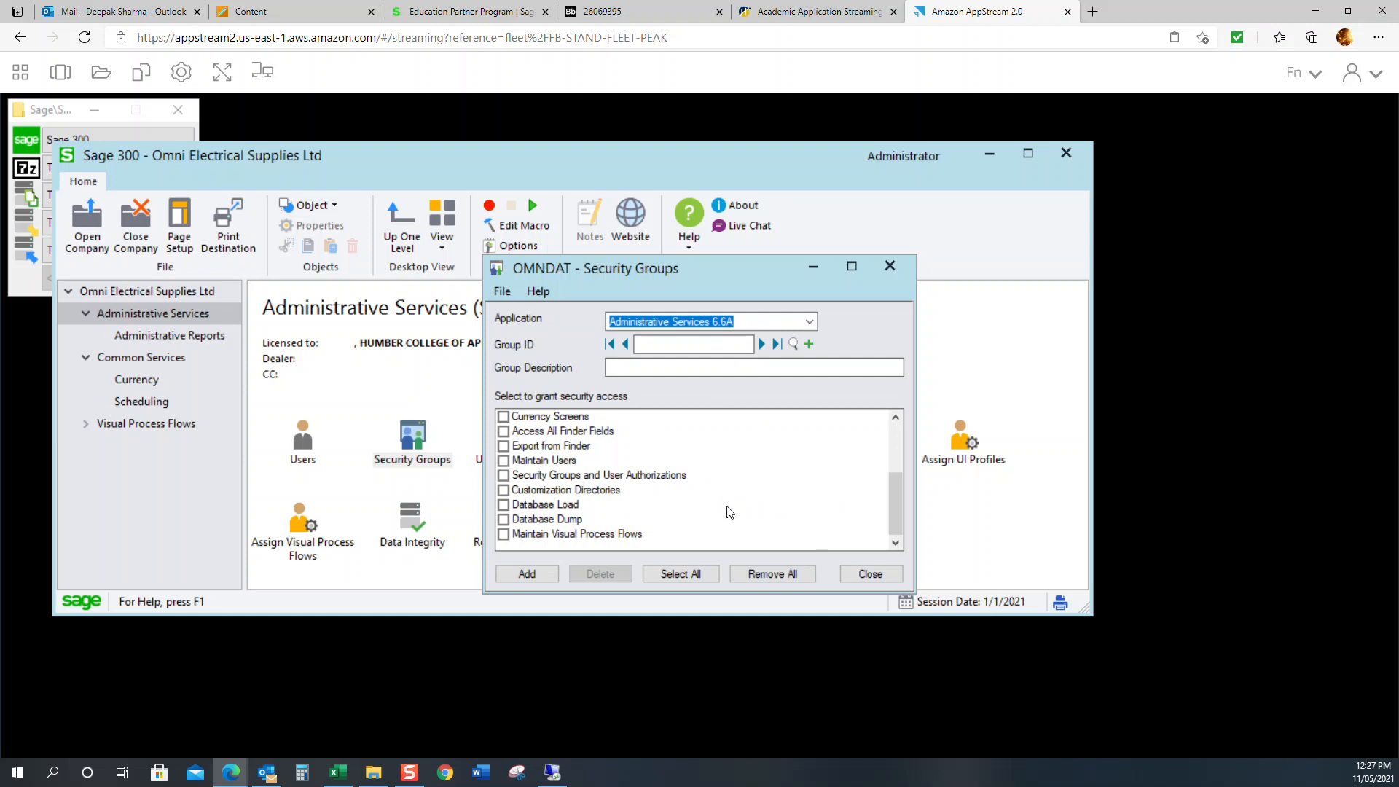
scroll(725, 503, up, 3)
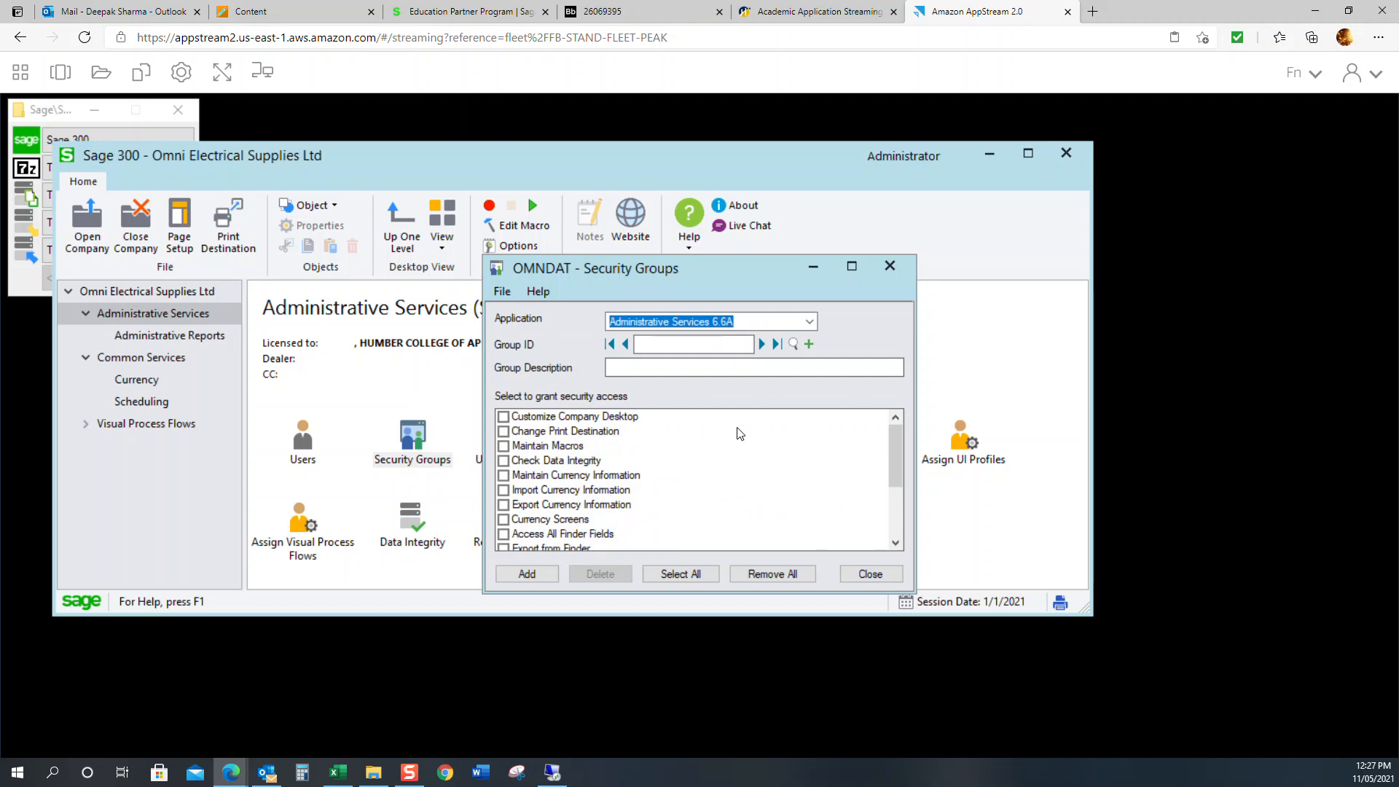
click(871, 575)
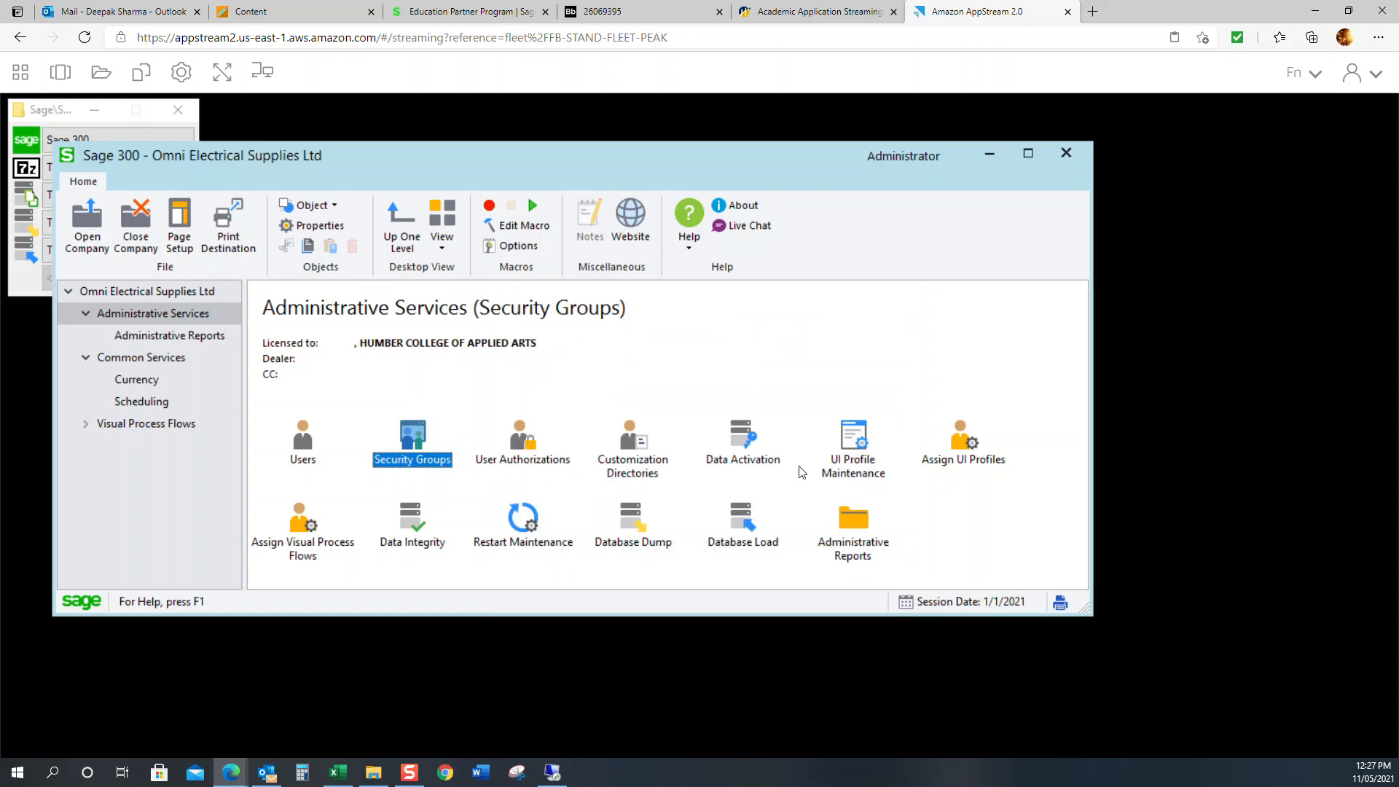
- Open Data Activation, acknowledging that the database is backed up, to review the applications available for activation, and close it
click(746, 452)
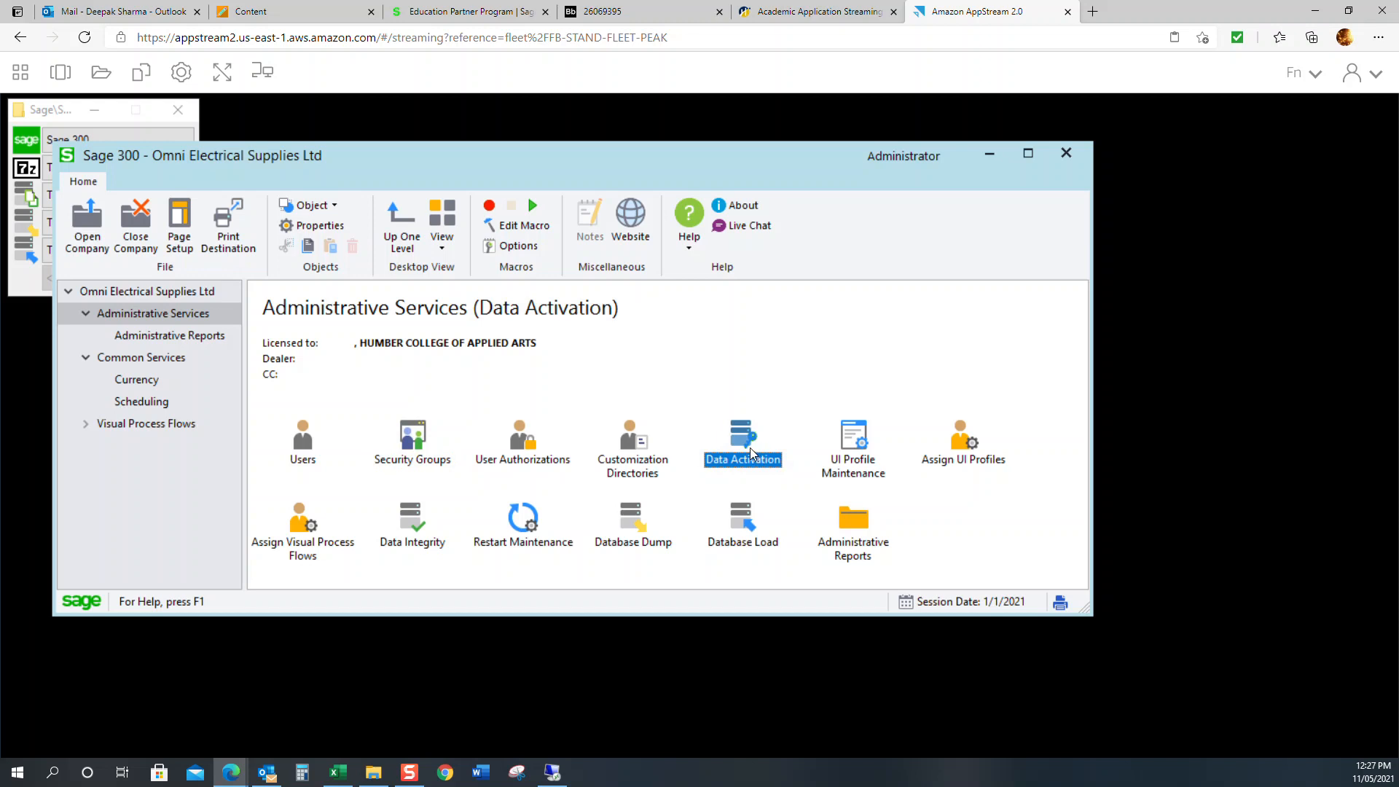
double_click(749, 451)
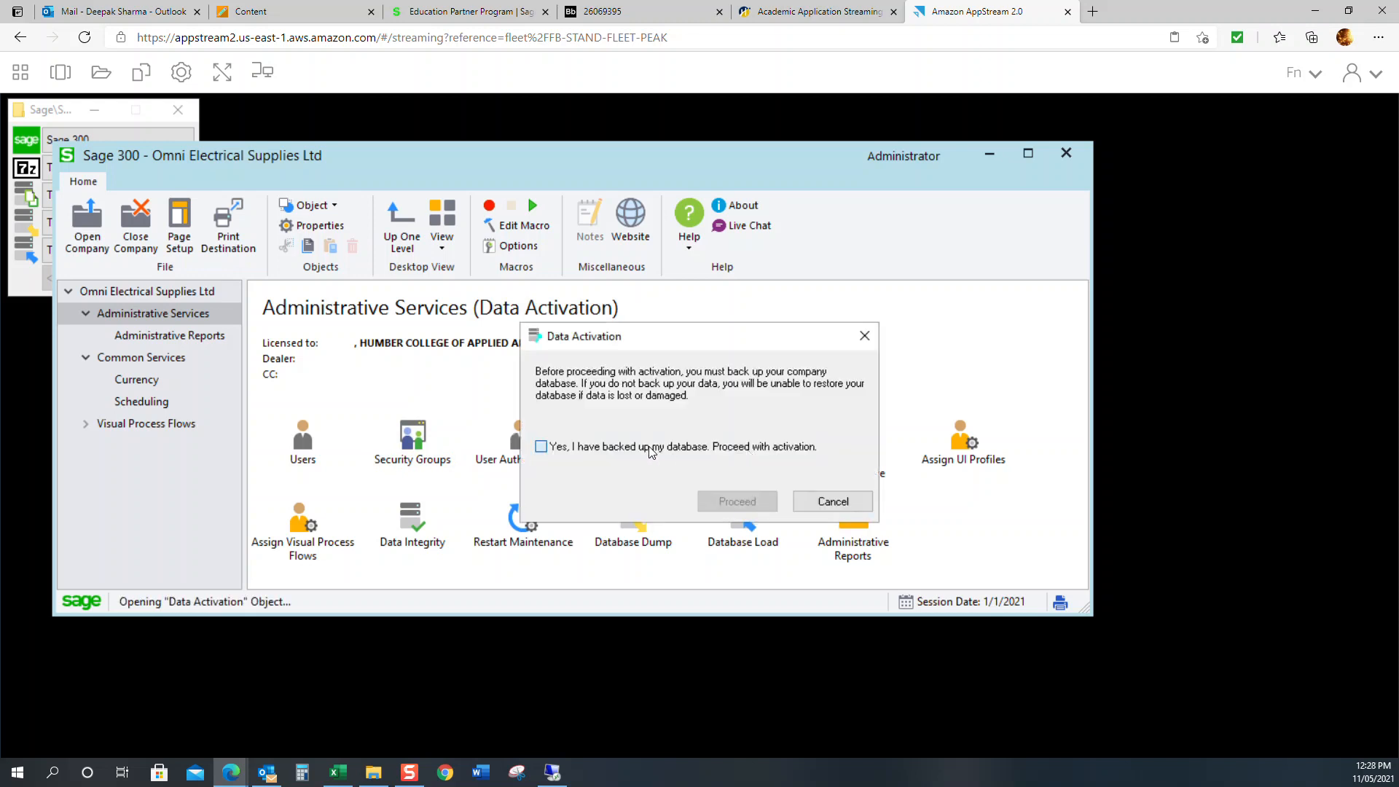
click(651, 450)
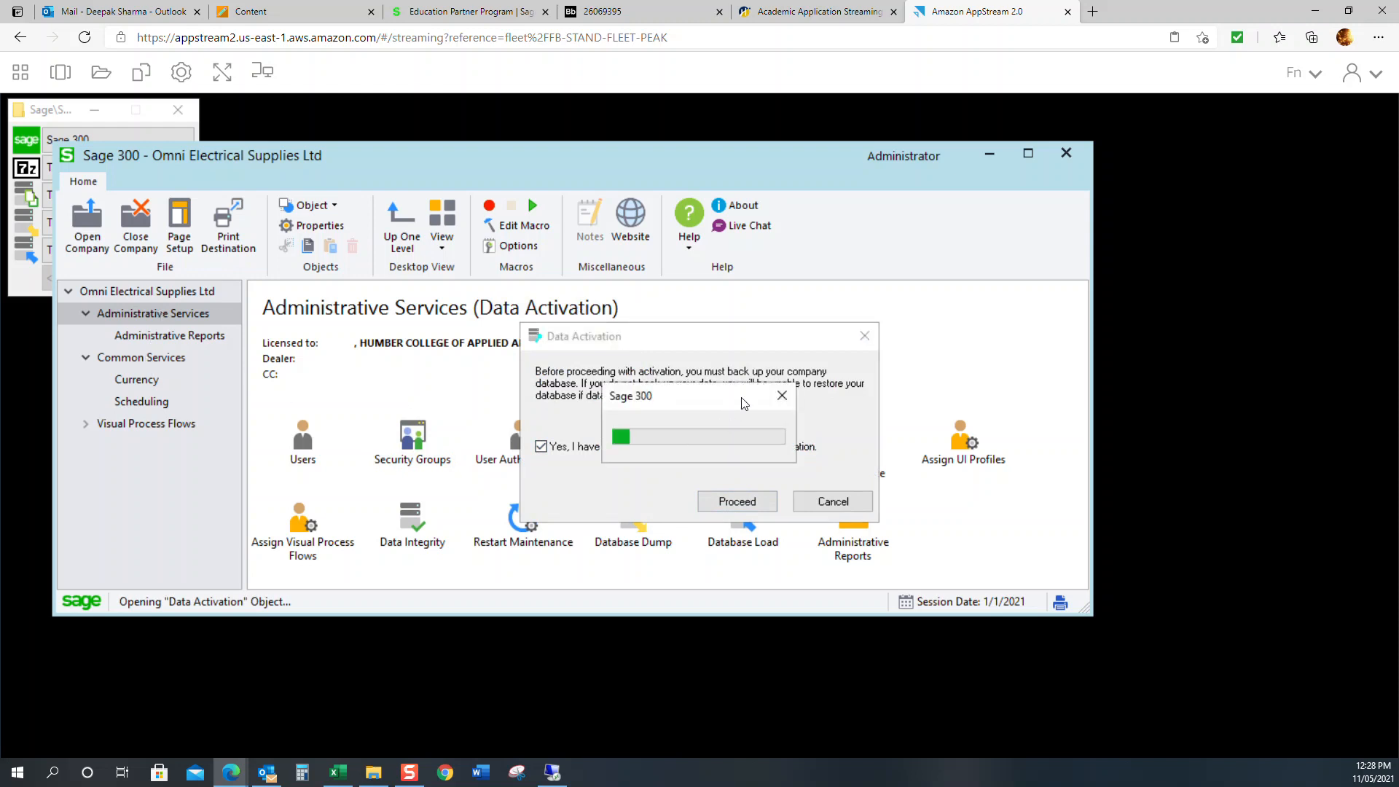
click(740, 501)
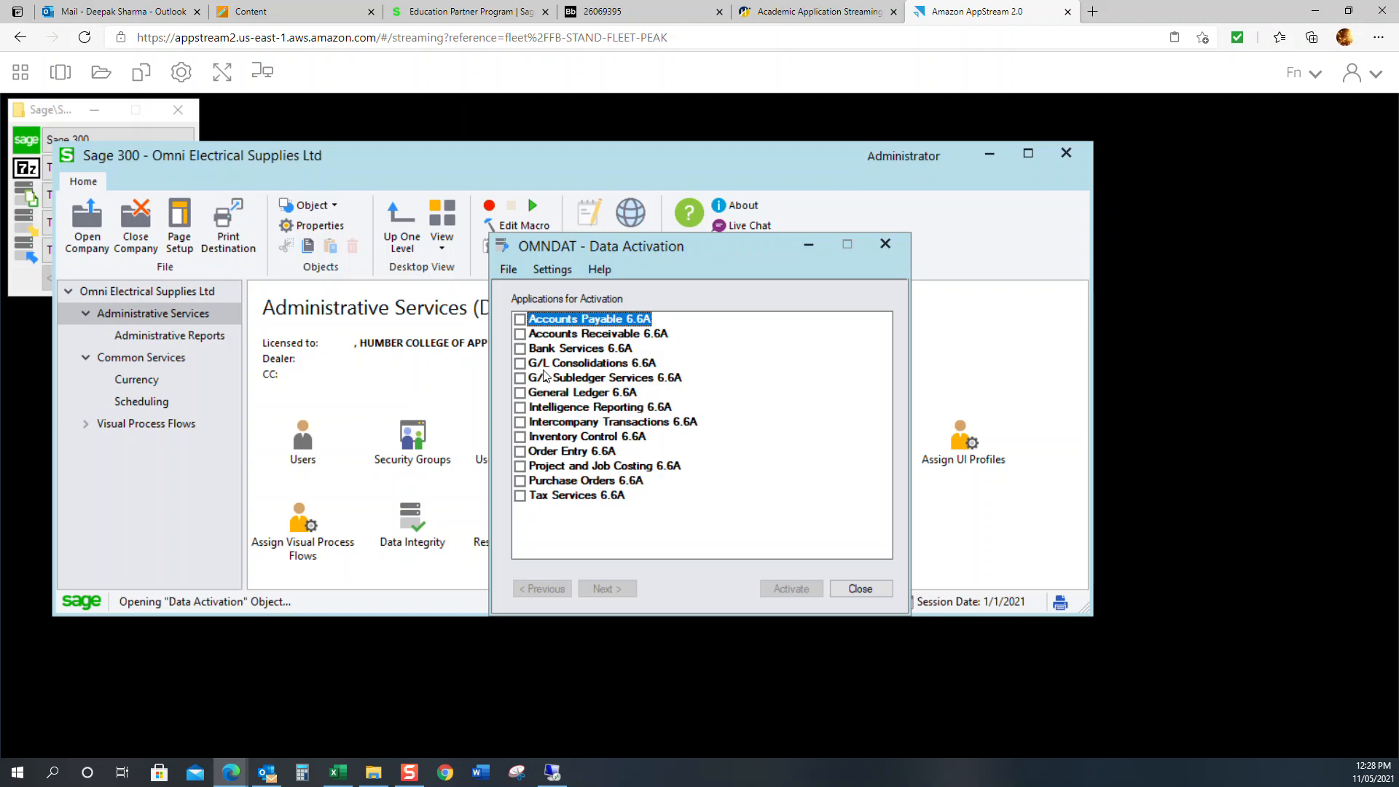
click(864, 589)
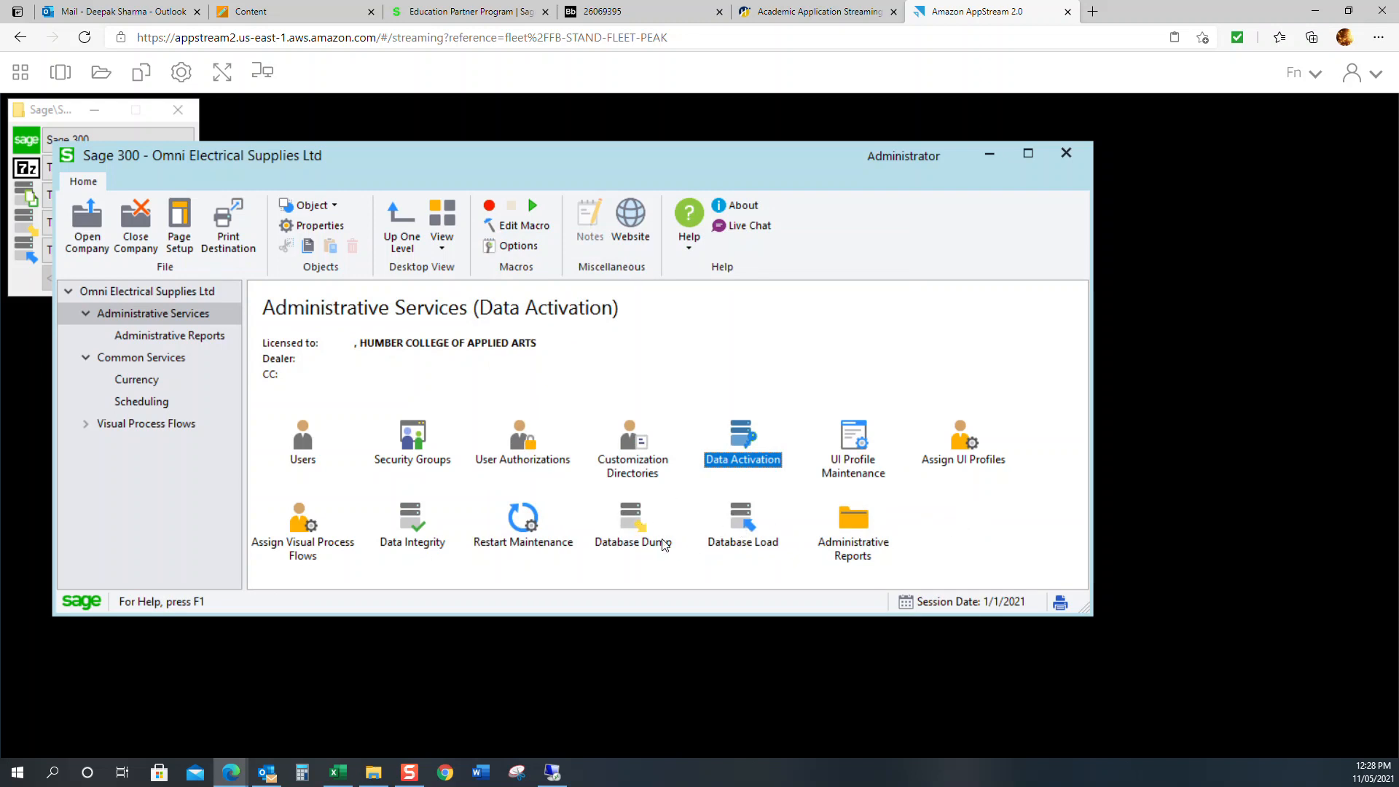
- Switch to File Explorer and open the Database Backups folder inside C:\ACCT 204
click(639, 539)
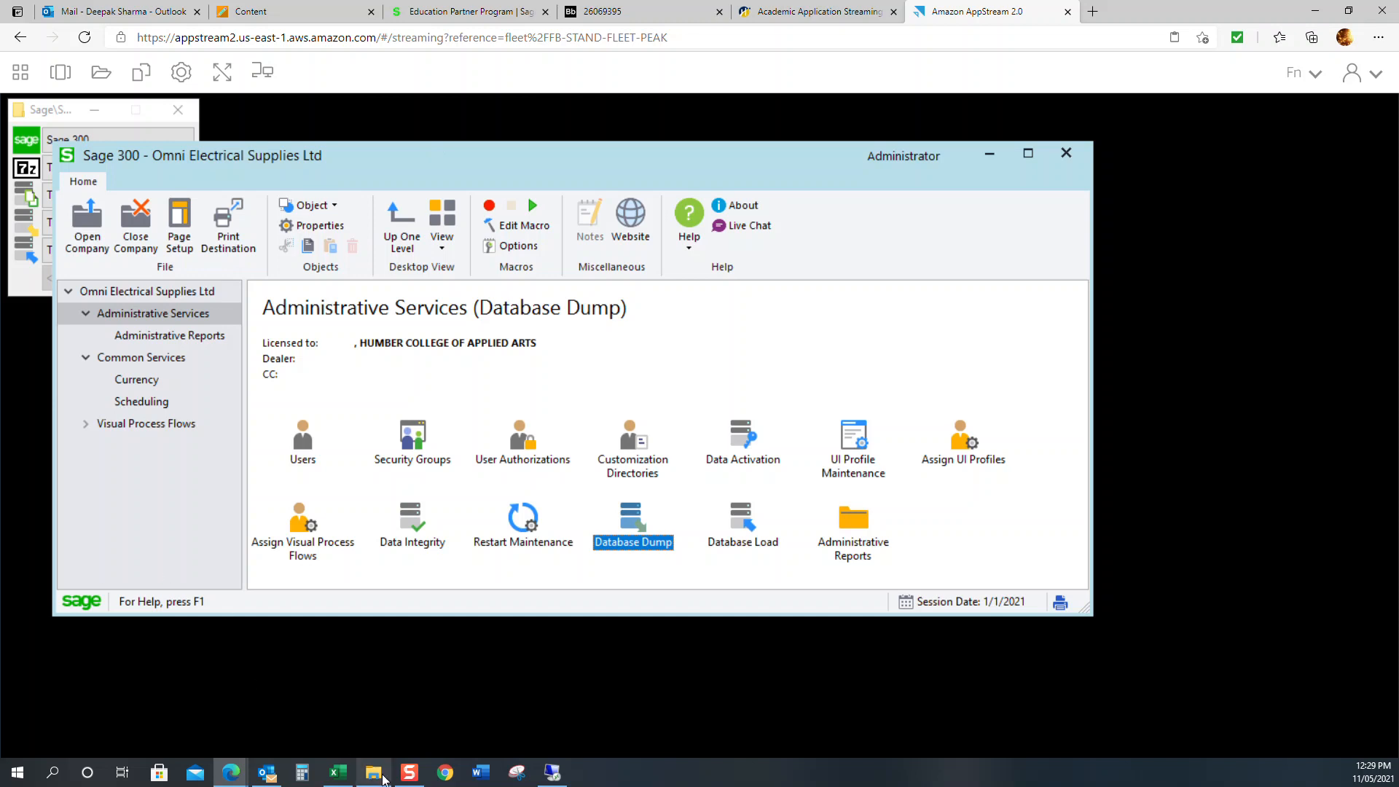
click(373, 772)
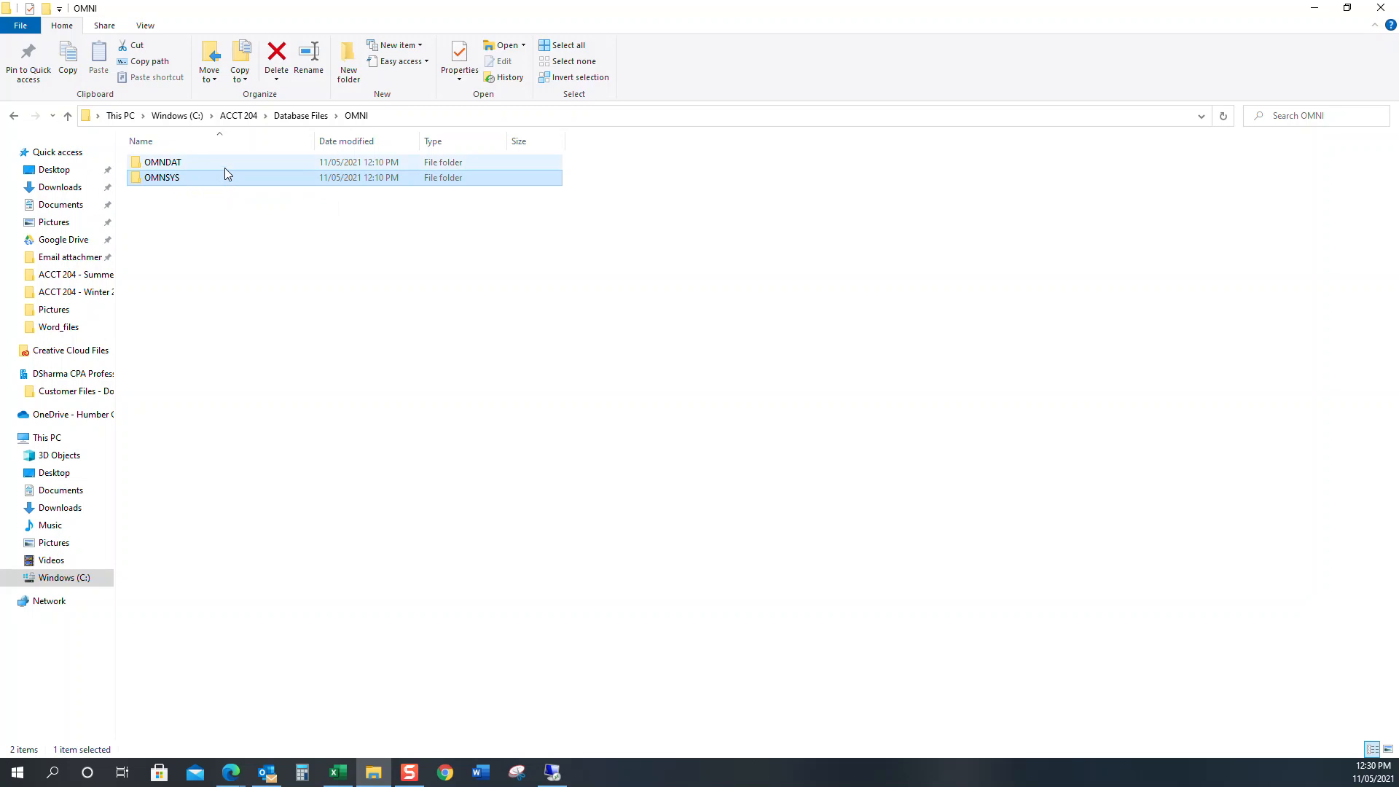
click(301, 115)
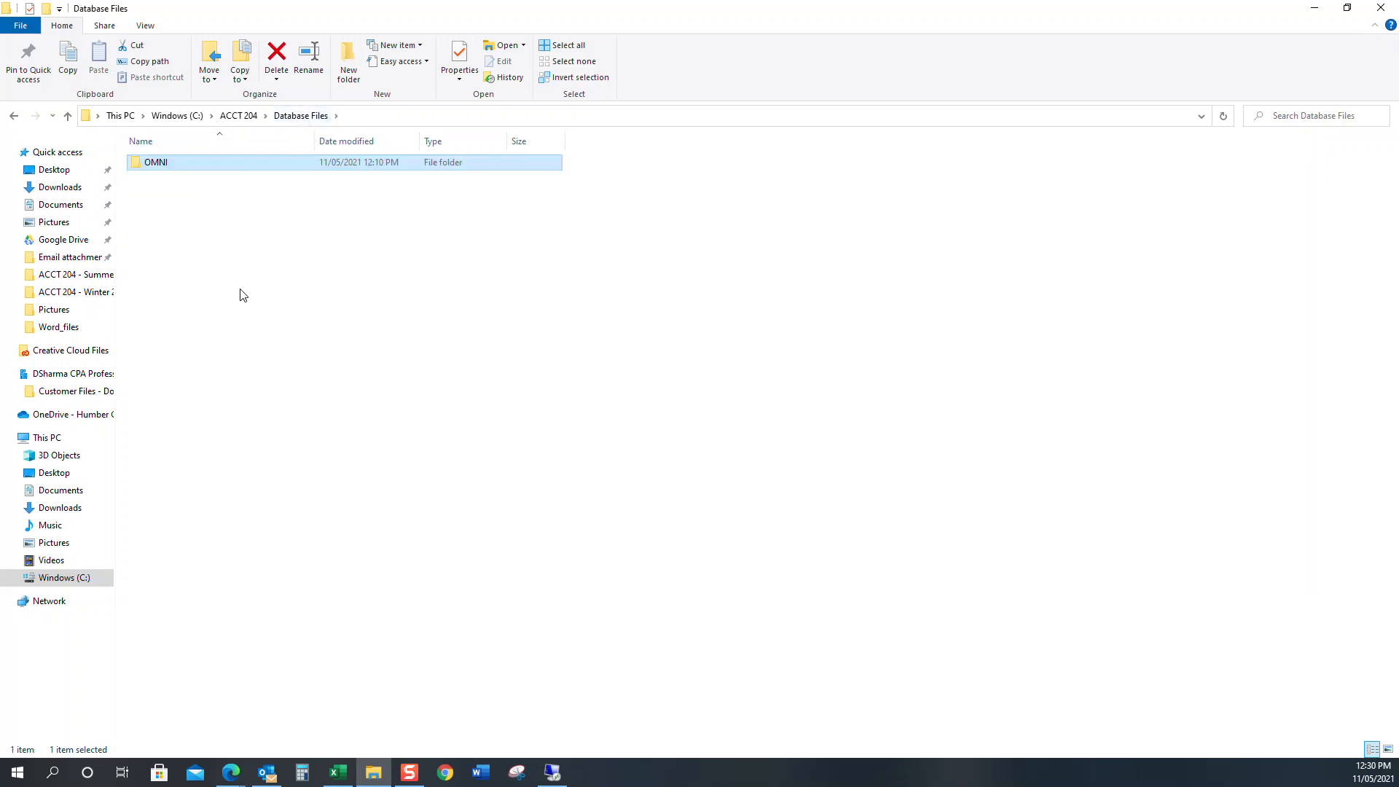
click(238, 115)
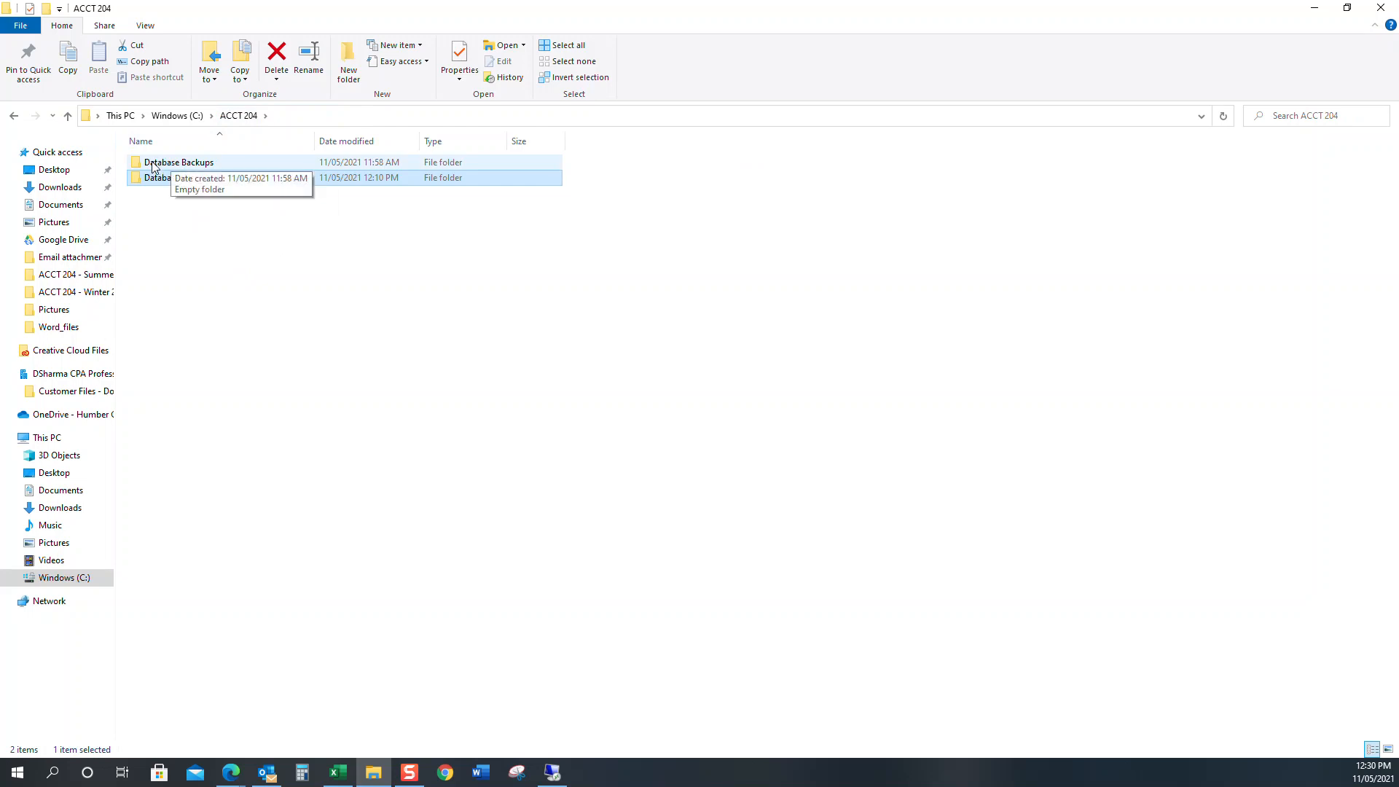
double_click(195, 165)
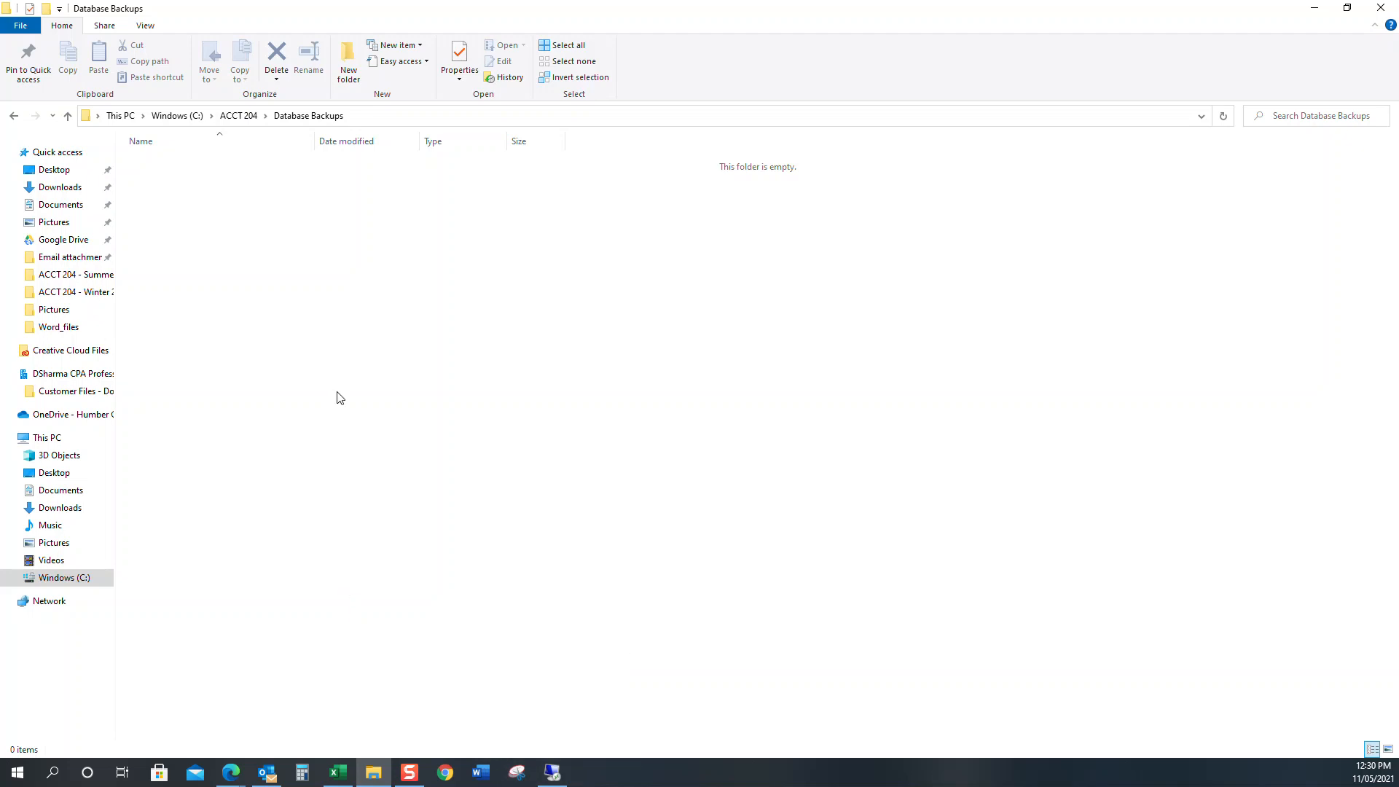
- Switch to the Amazon AppStream session and open Database Dump under Administrative Services in Sage 300
mouse_move(551, 780)
mouse_move(233, 776)
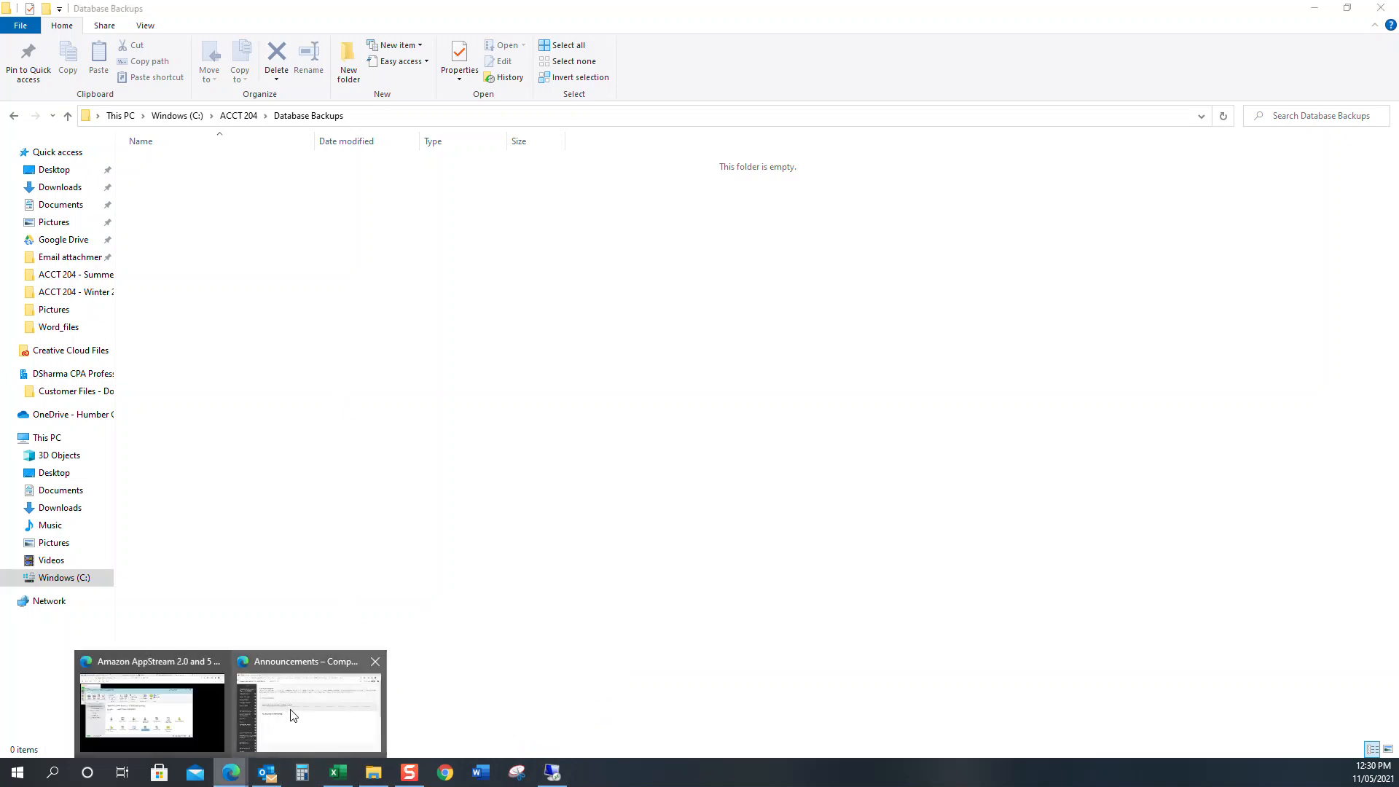
click(288, 715)
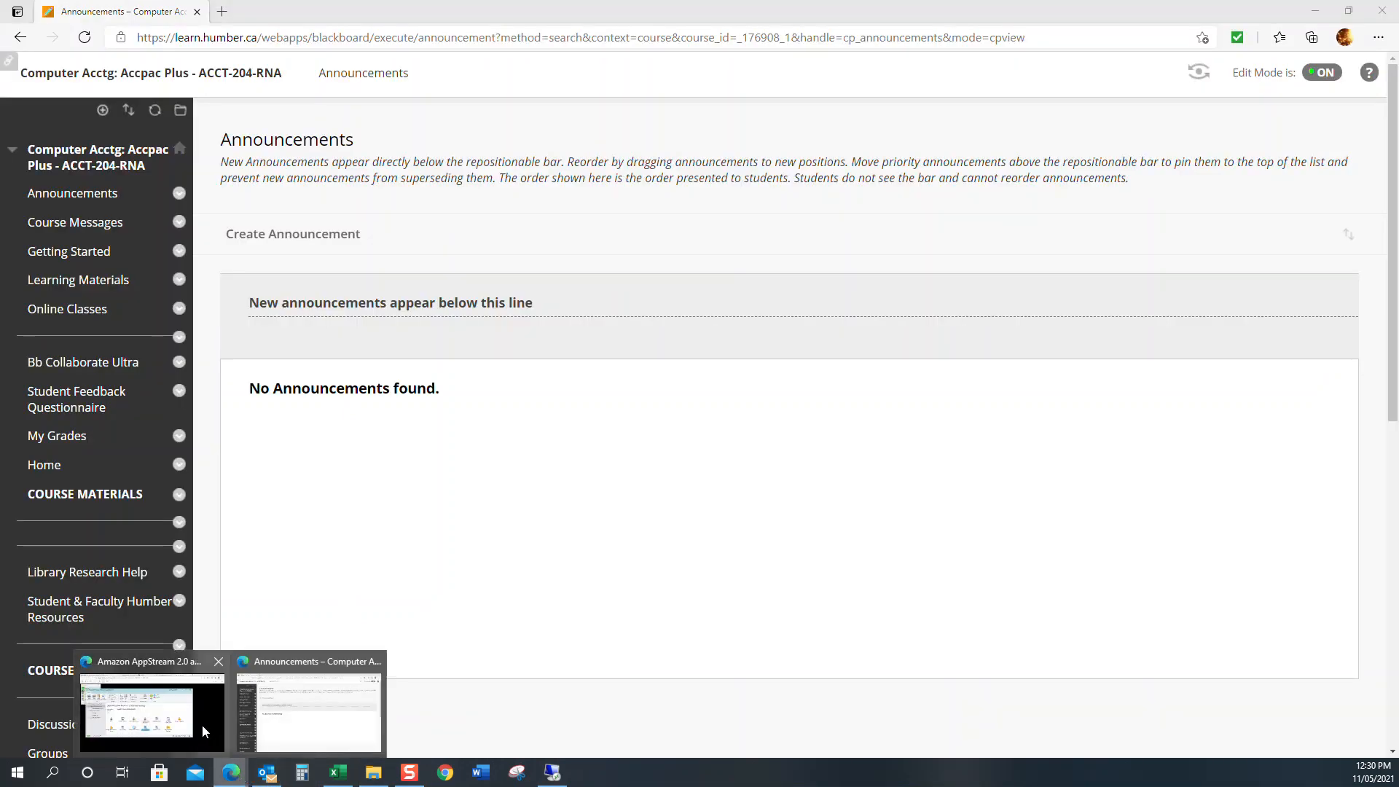
click(204, 724)
drag(687, 163, 908, 135)
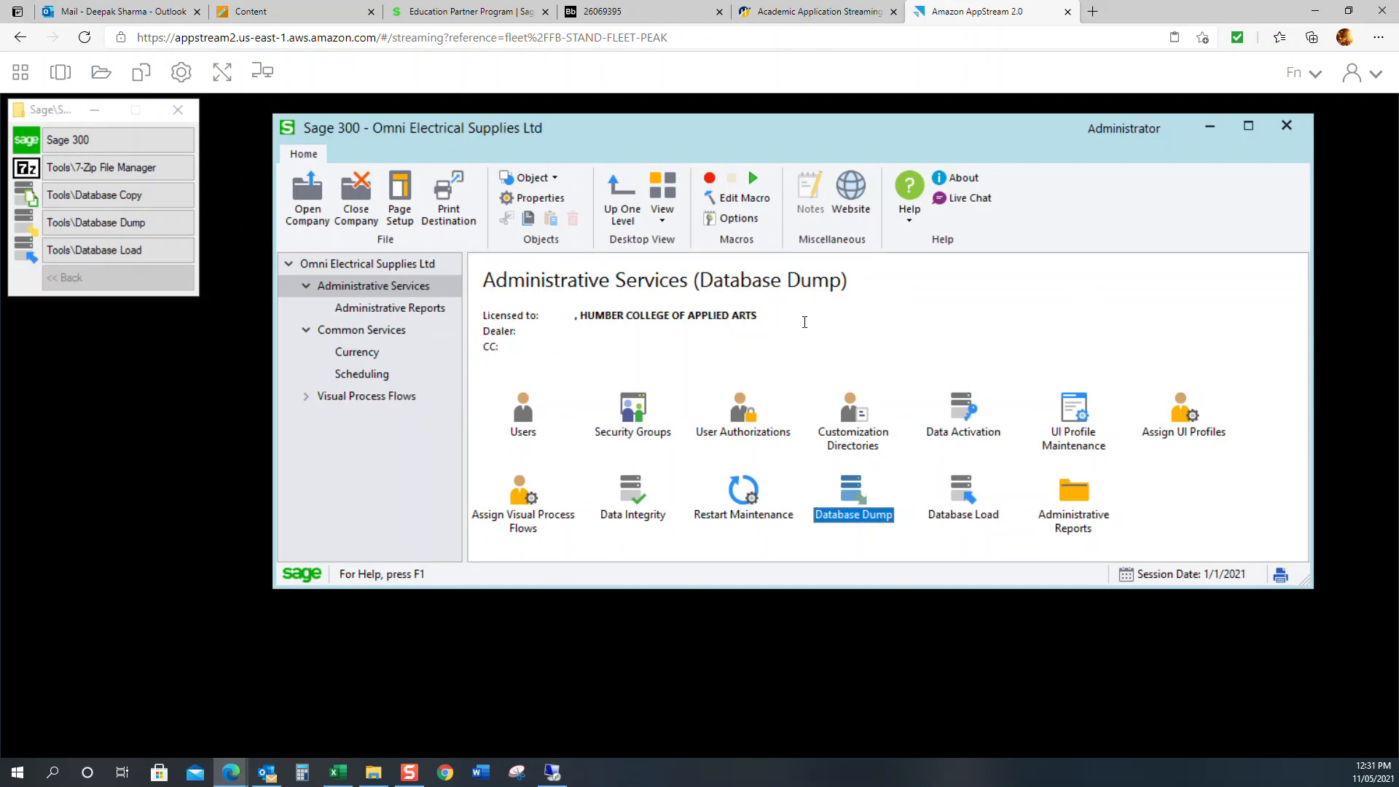
double_click(853, 500)
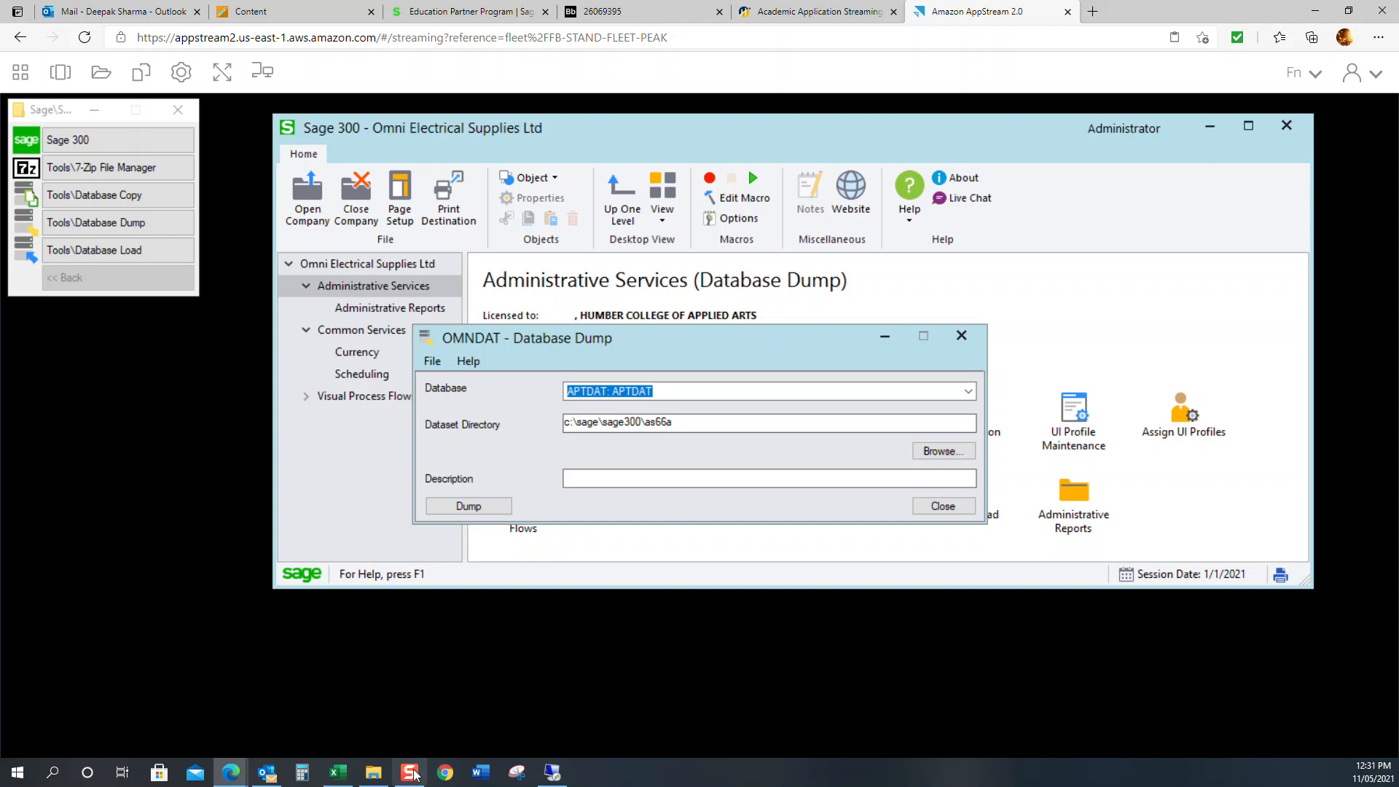
- Switch to File Explorer and create a folder named OMN_EOL_1 inside Database Backups
click(374, 772)
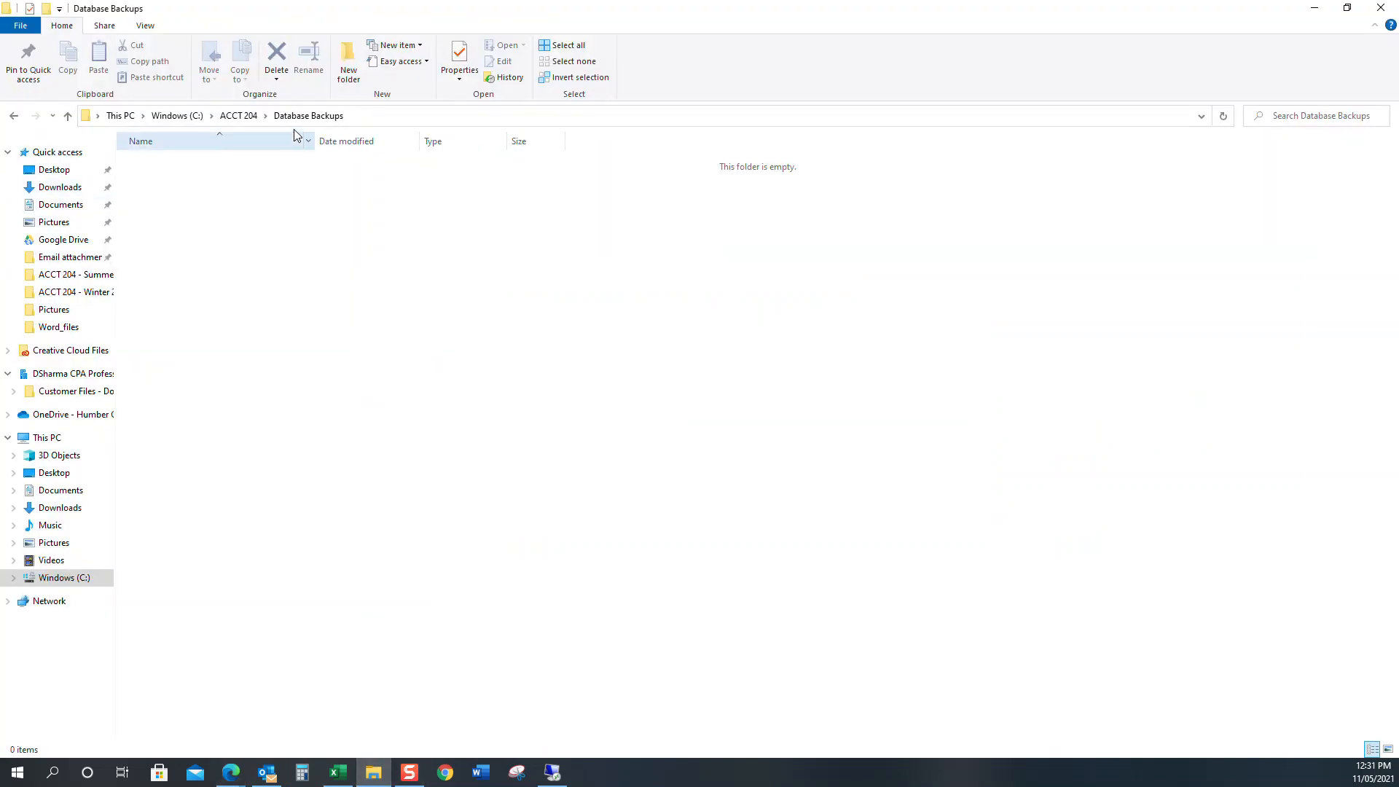
click(346, 66)
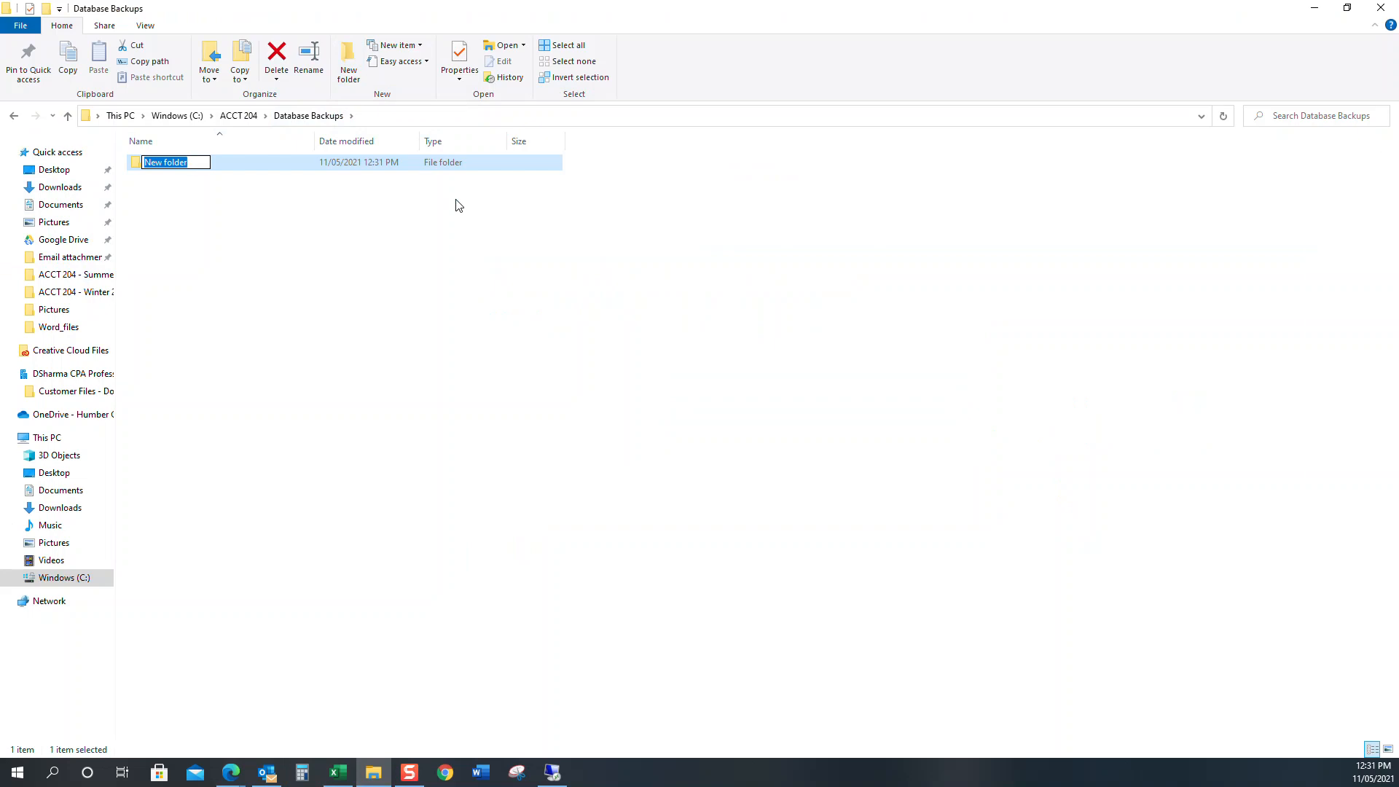
text(OMN_EOL_1)
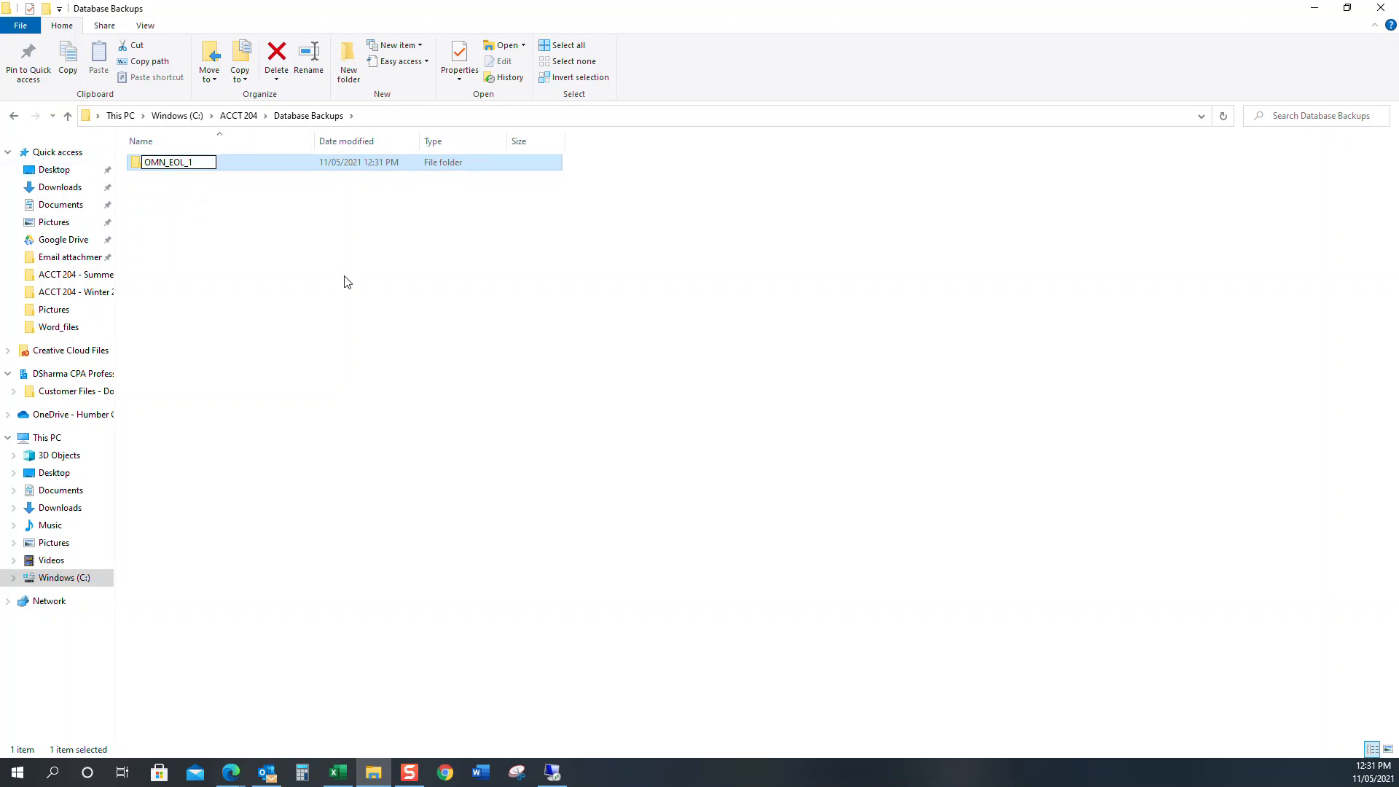
click(318, 218)
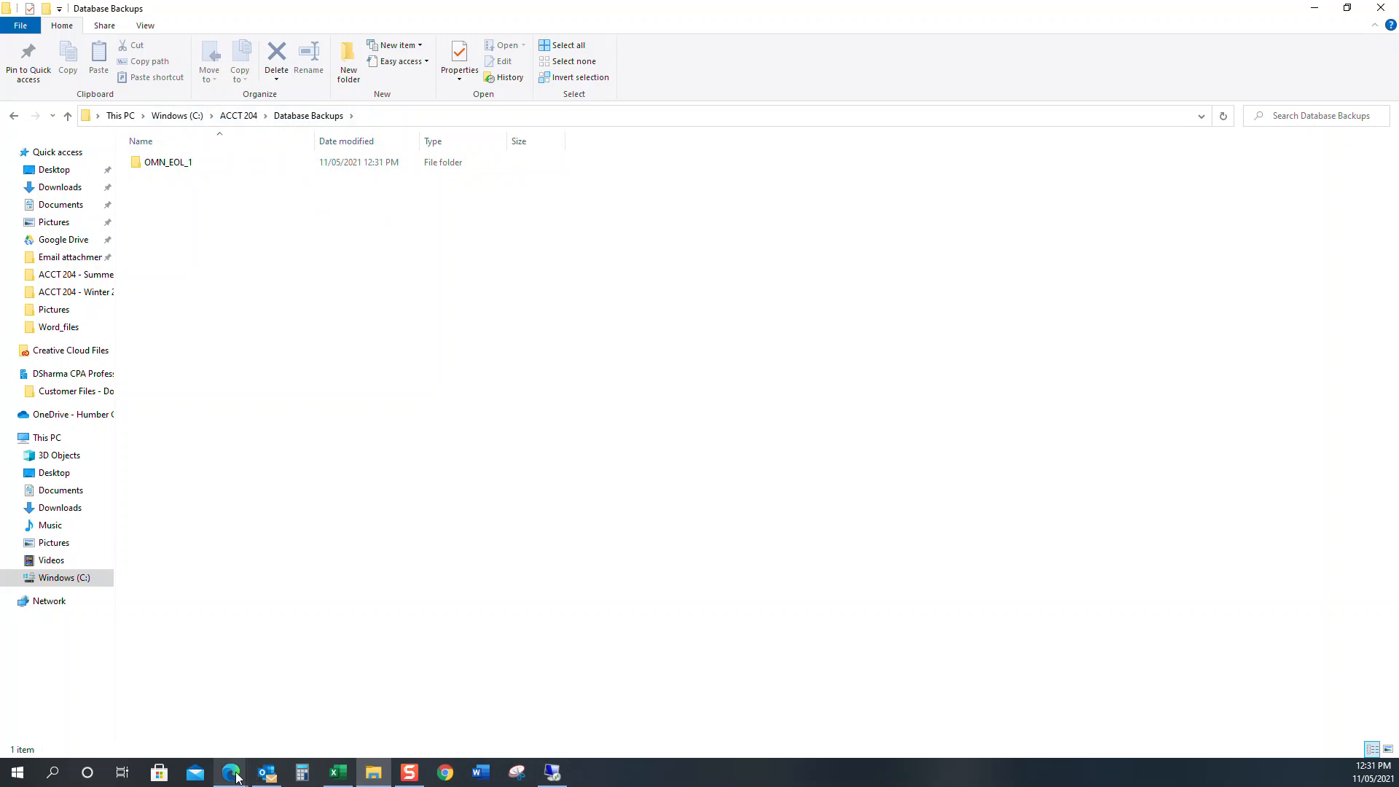
- Switch to the AppStream session, add a folder named OMN_EOL_1 to Temporary Files in My Files, and close the file window
mouse_move(232, 776)
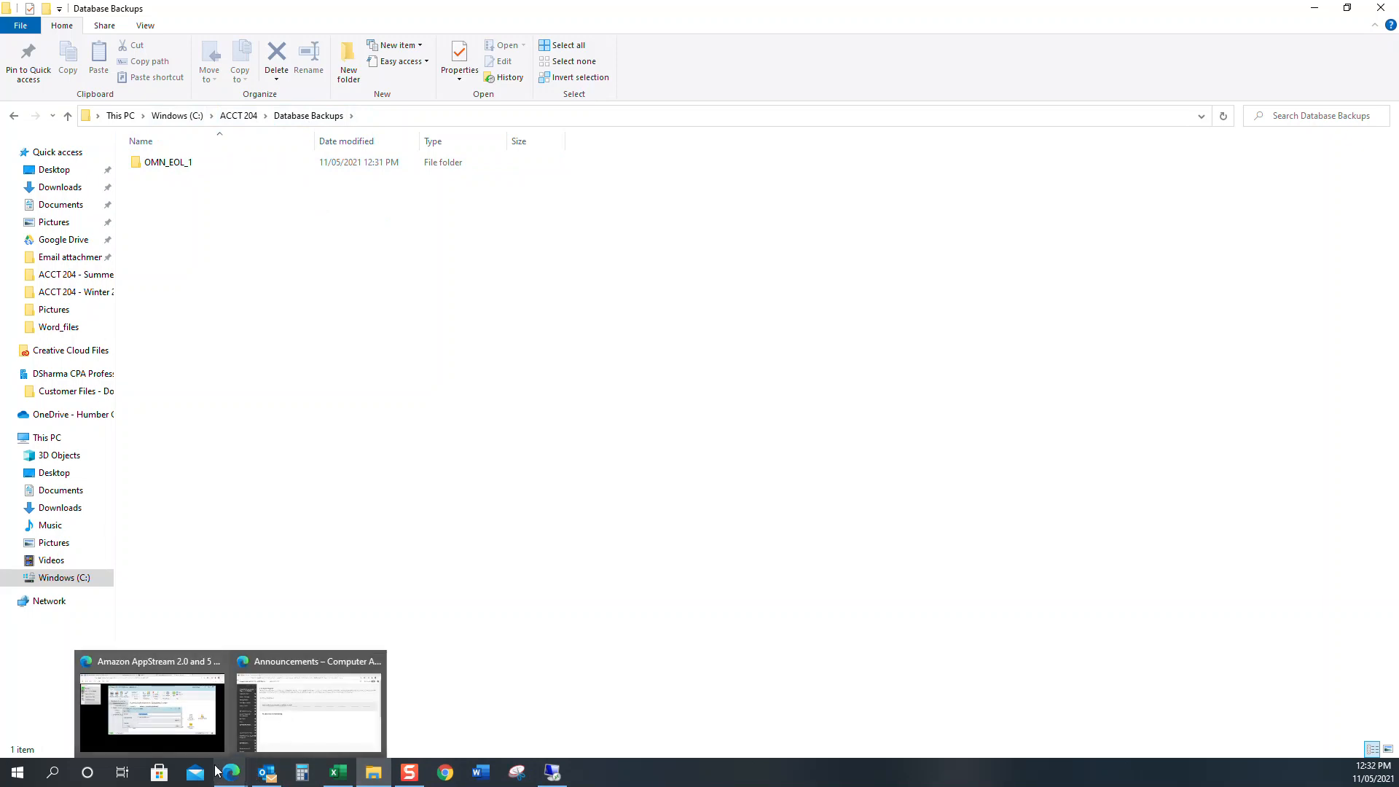
click(191, 731)
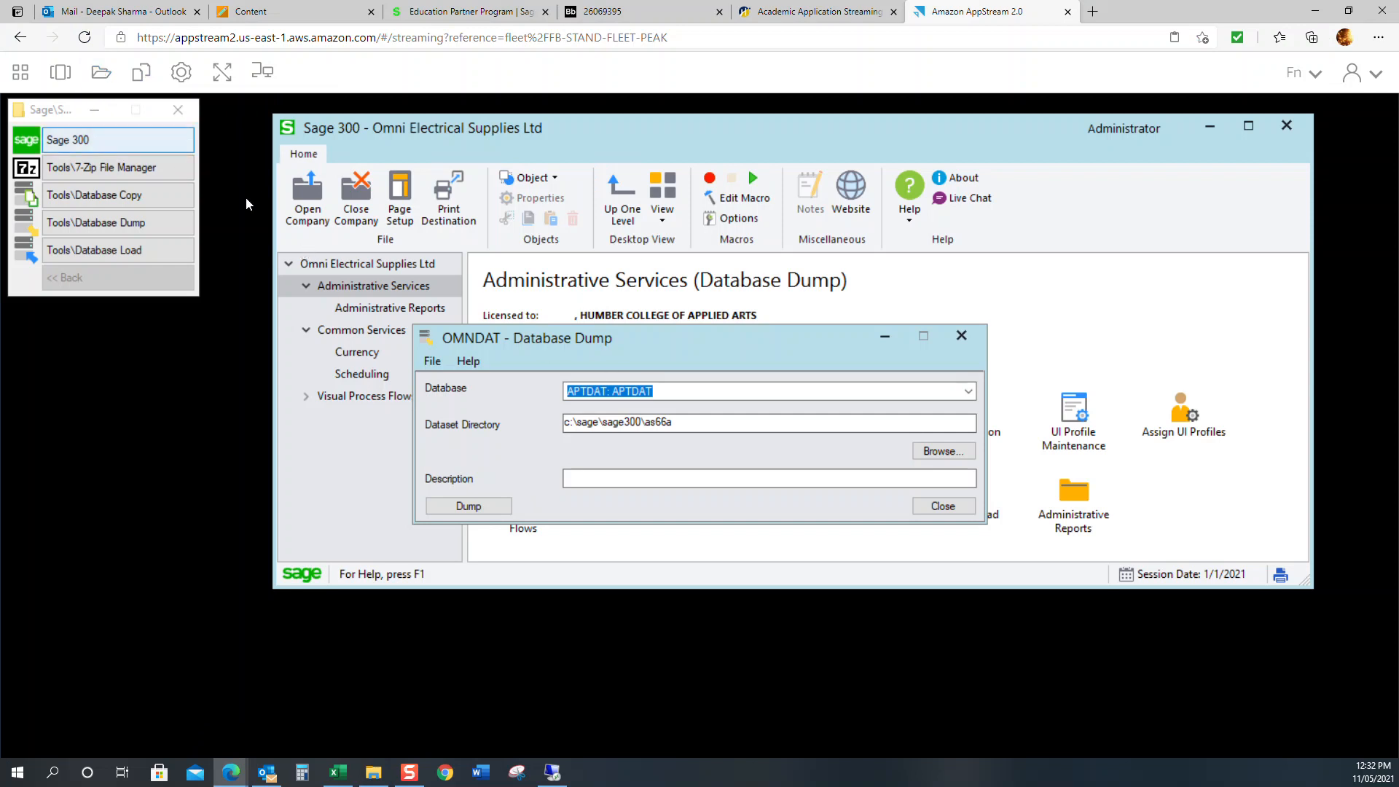
click(111, 79)
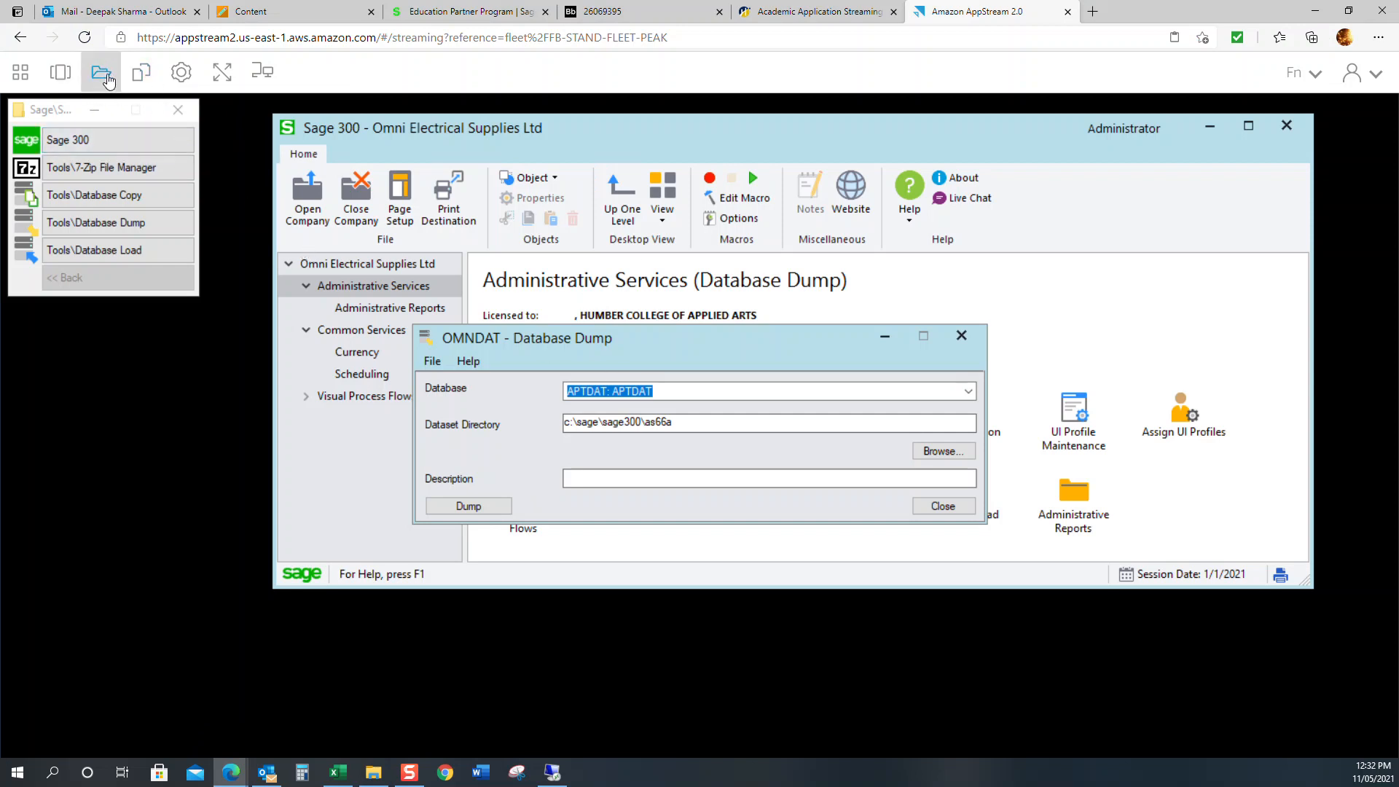
click(447, 341)
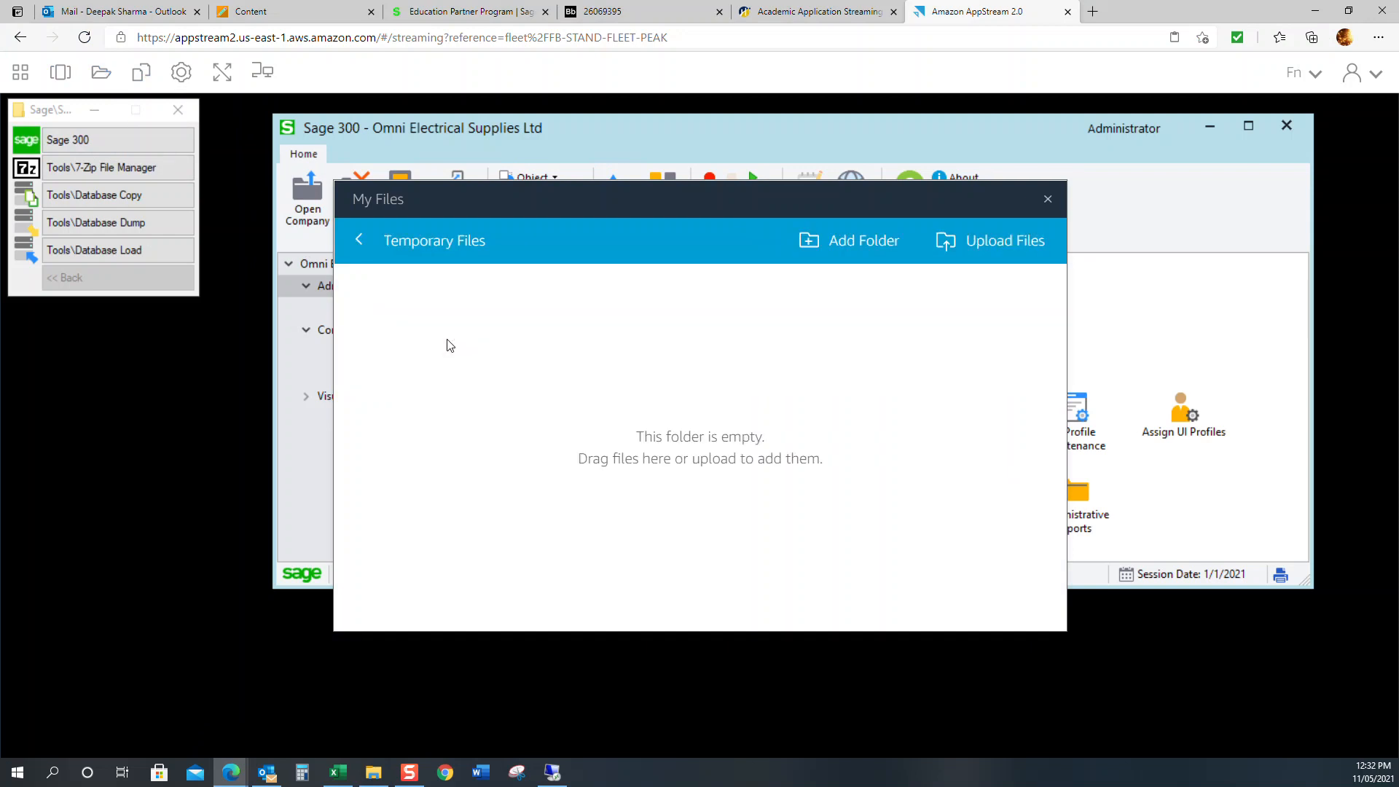
click(866, 248)
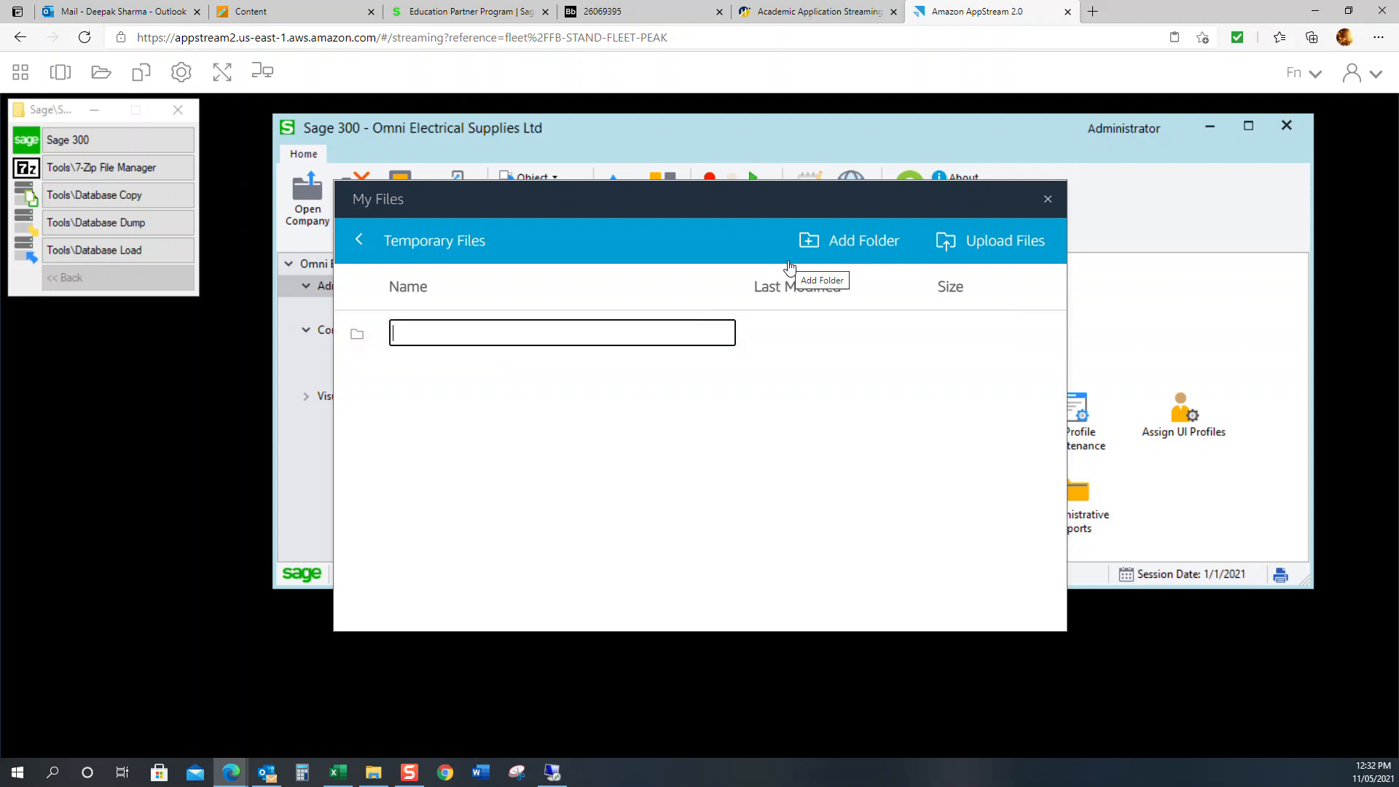
text(OMN_EOL_1)
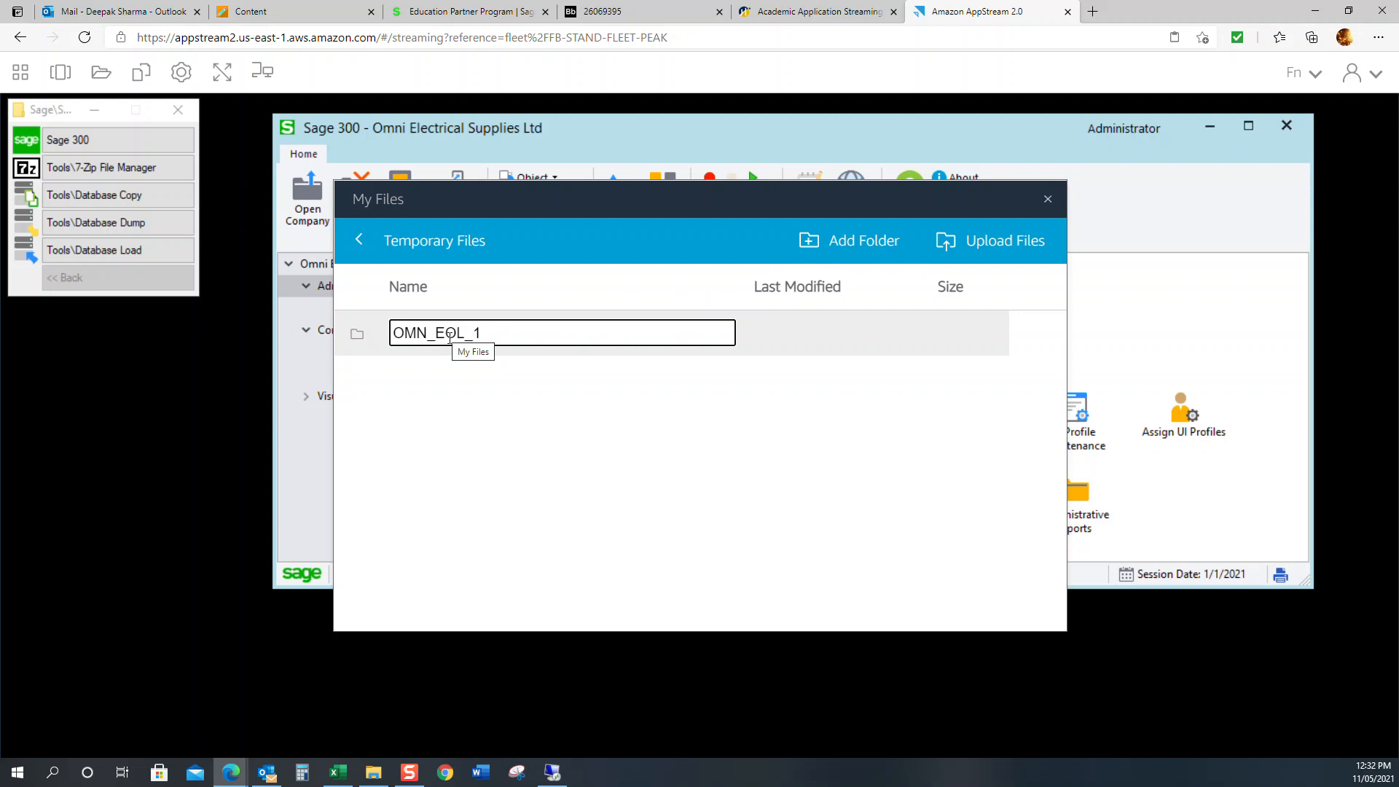
key(Return)
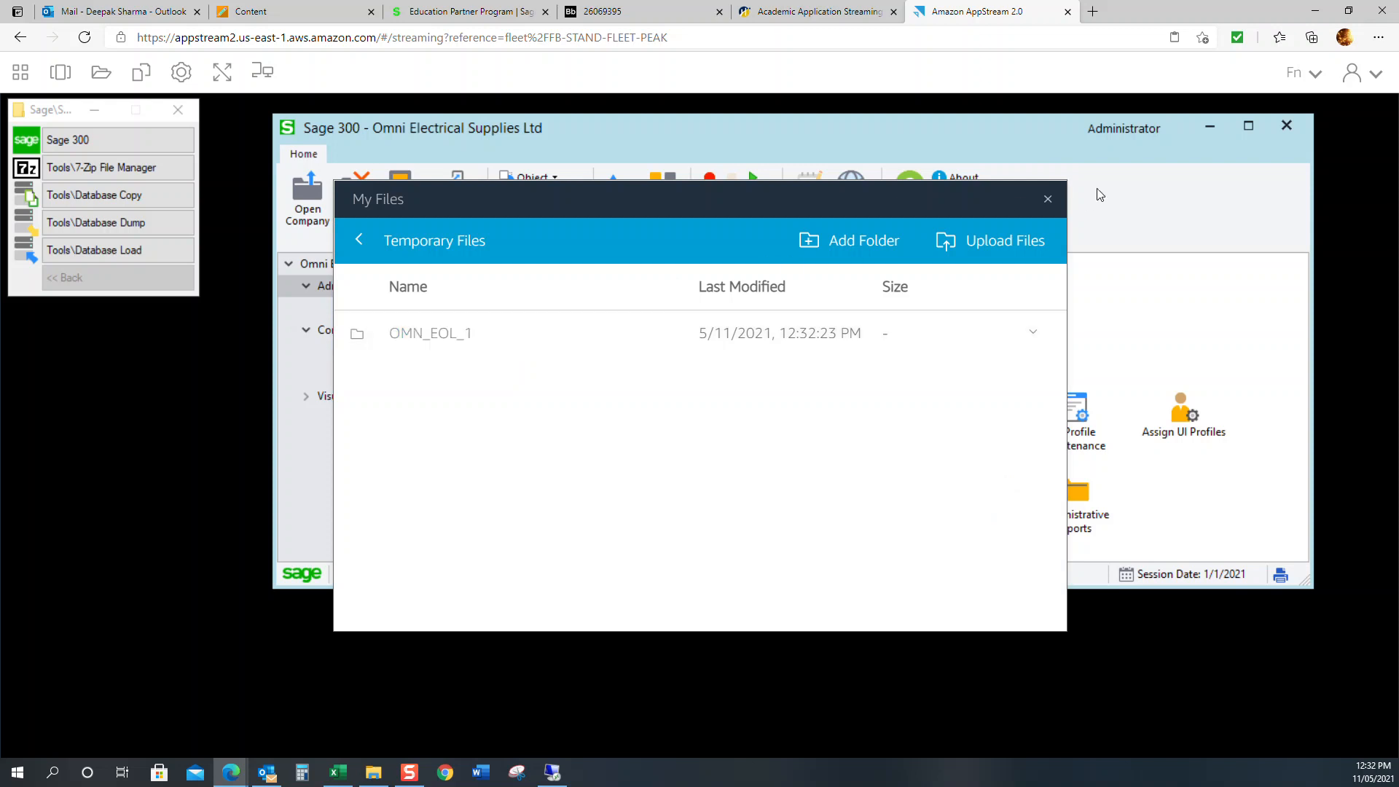
click(1049, 200)
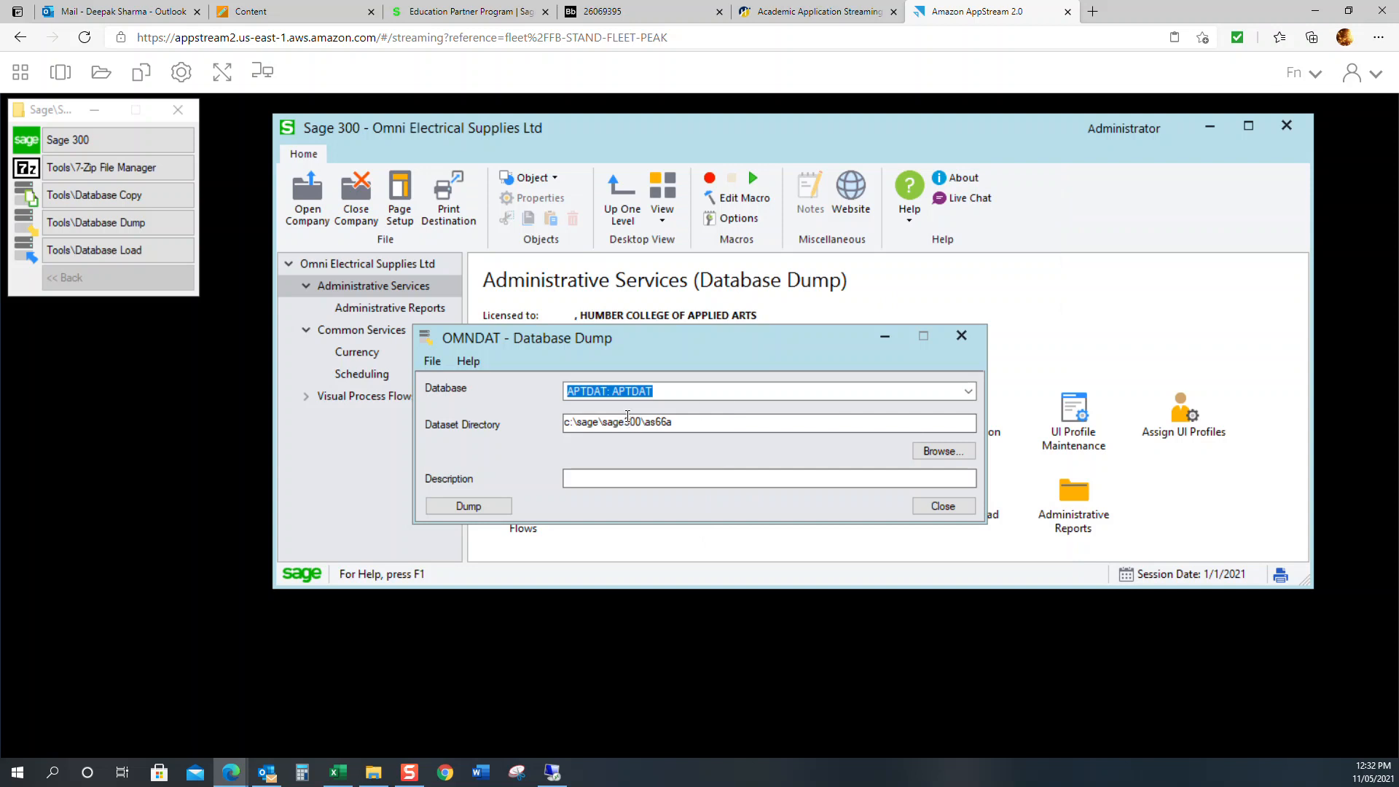
- Dump the OMNDAT: Omni Electrical Supplies Ltd database to the OMN_EOL_1 folder in Temporary Files, accepting deletion of existing dump files
drag(669, 334, 778, 306)
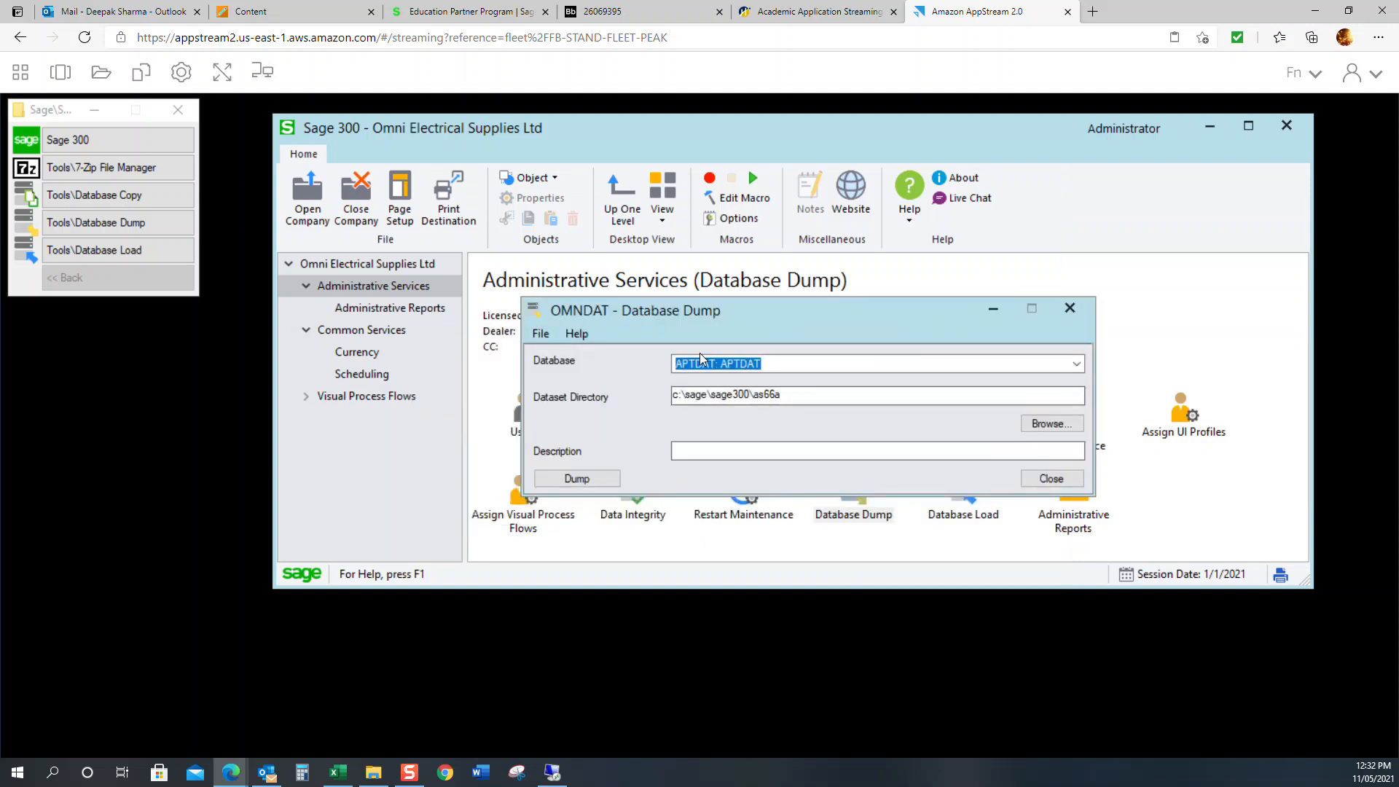
click(1078, 367)
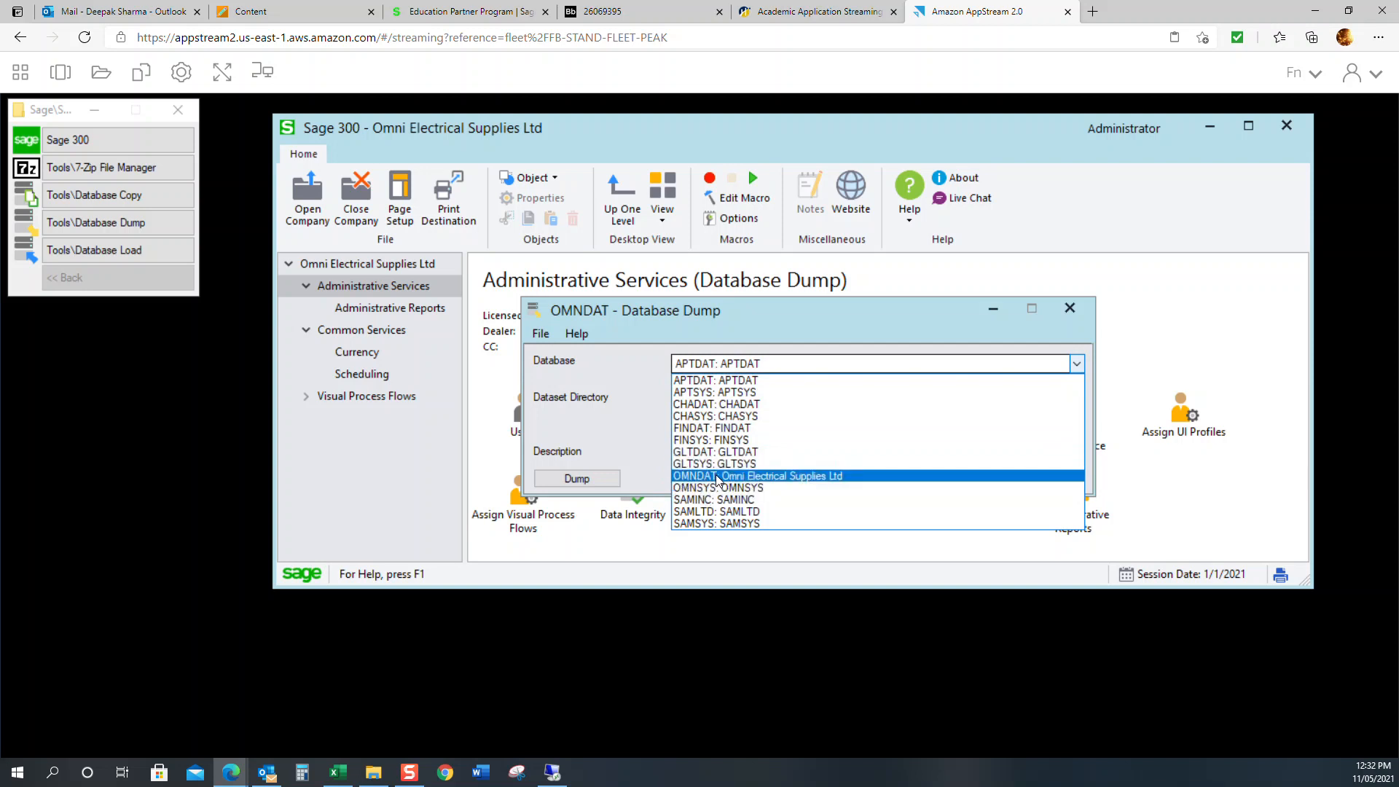
click(716, 476)
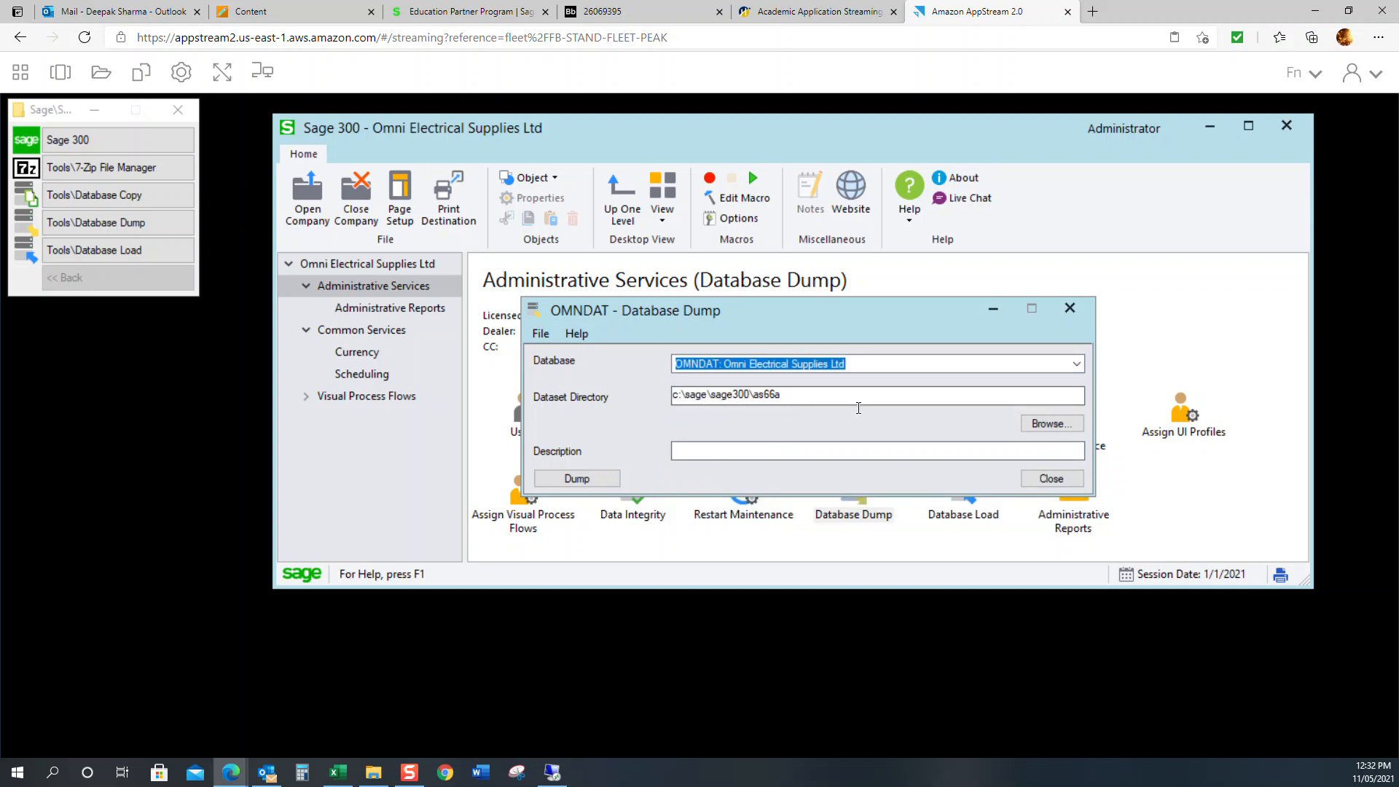
click(1054, 424)
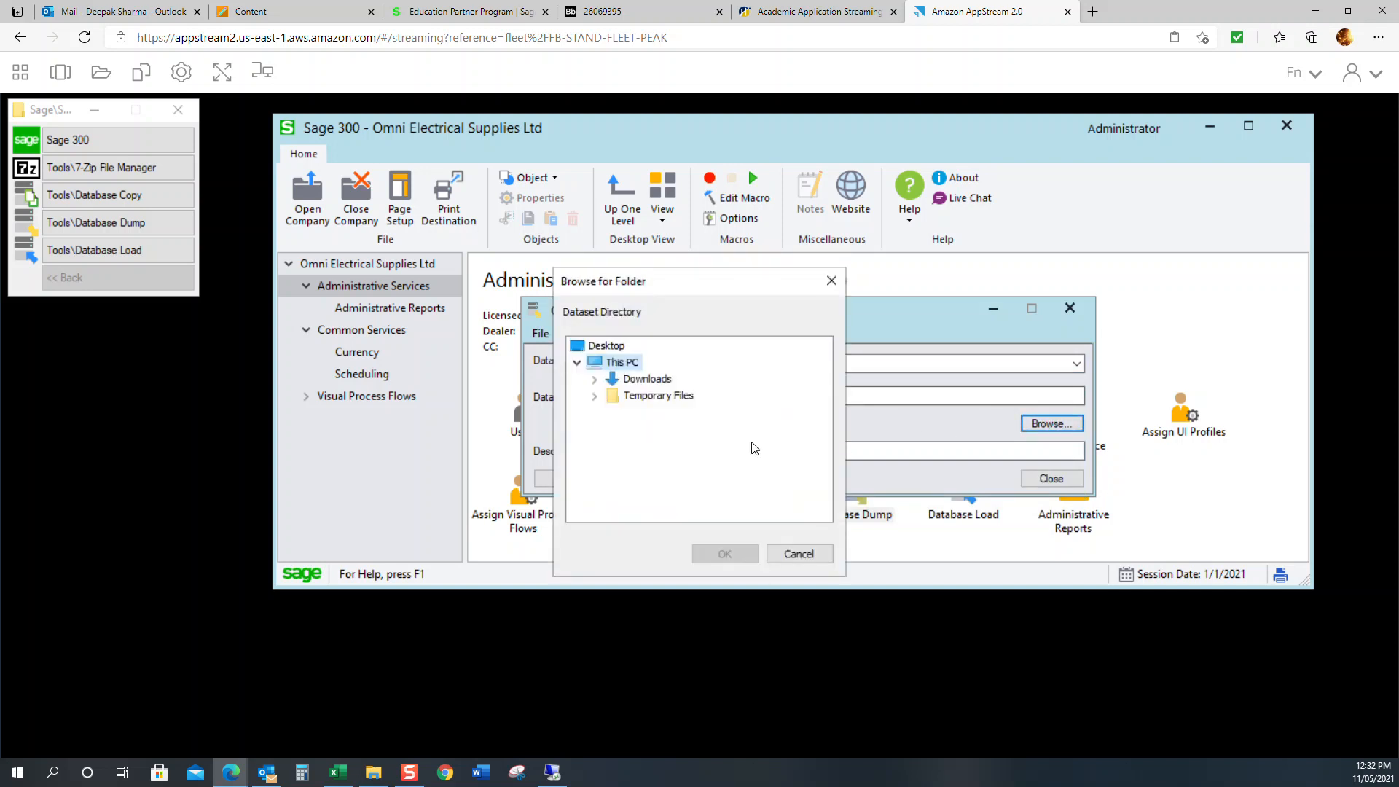
click(594, 395)
click(658, 413)
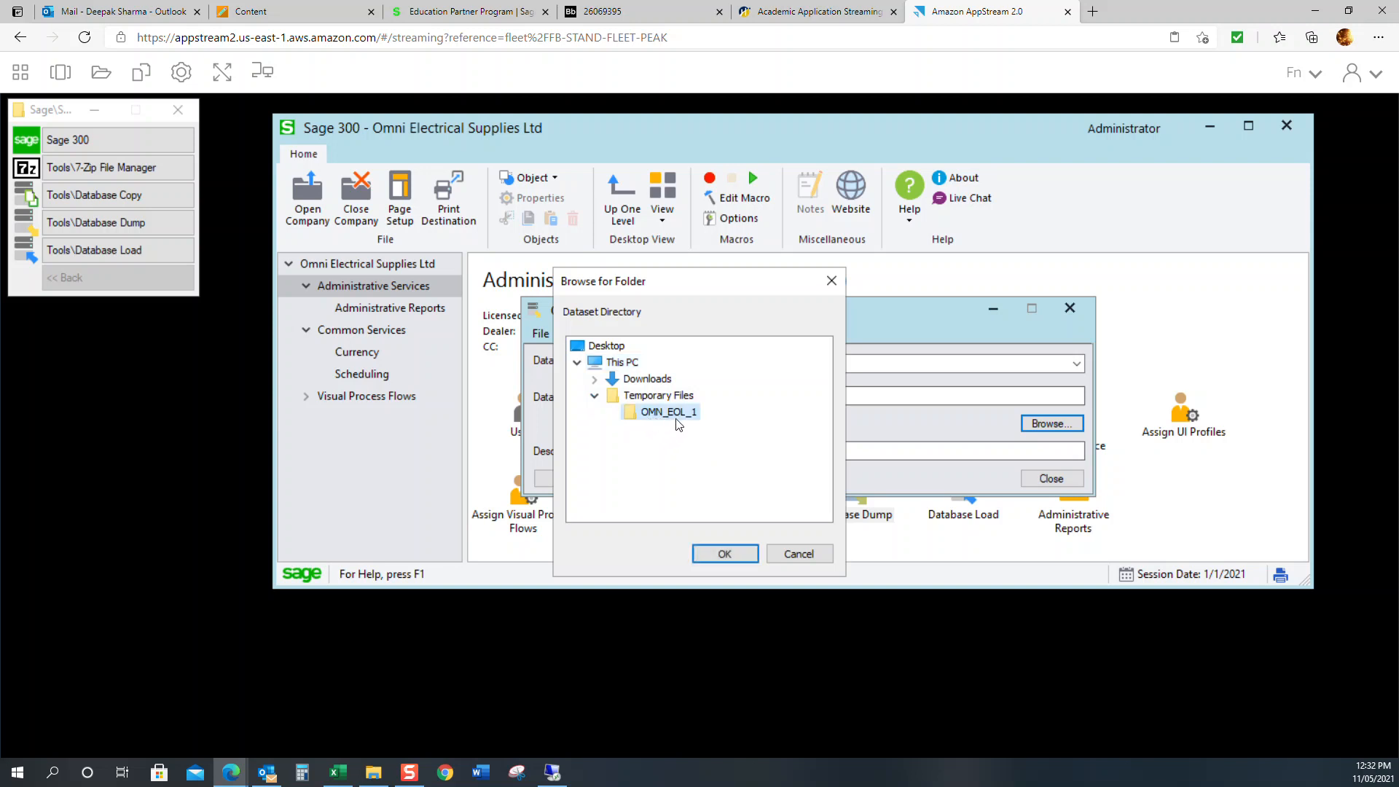
click(726, 553)
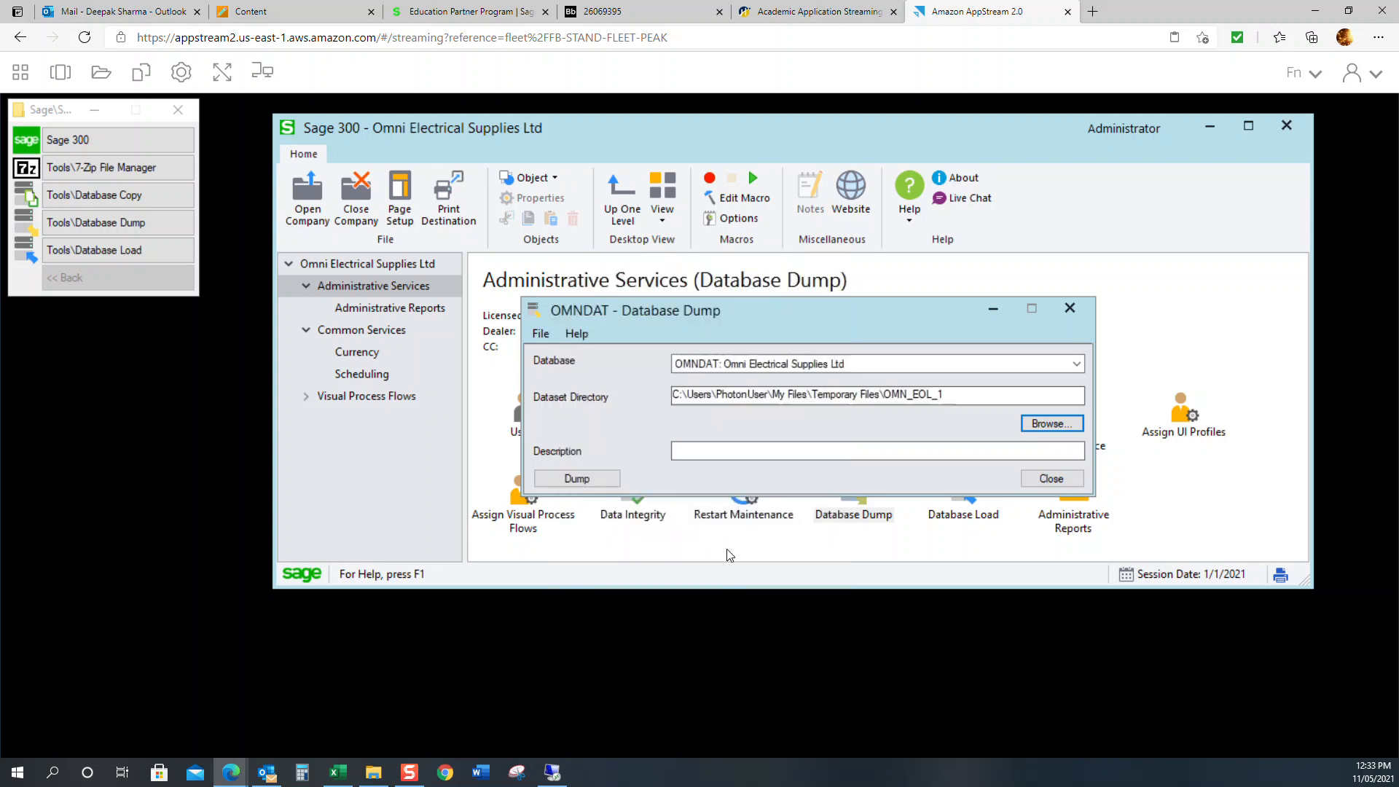
click(605, 481)
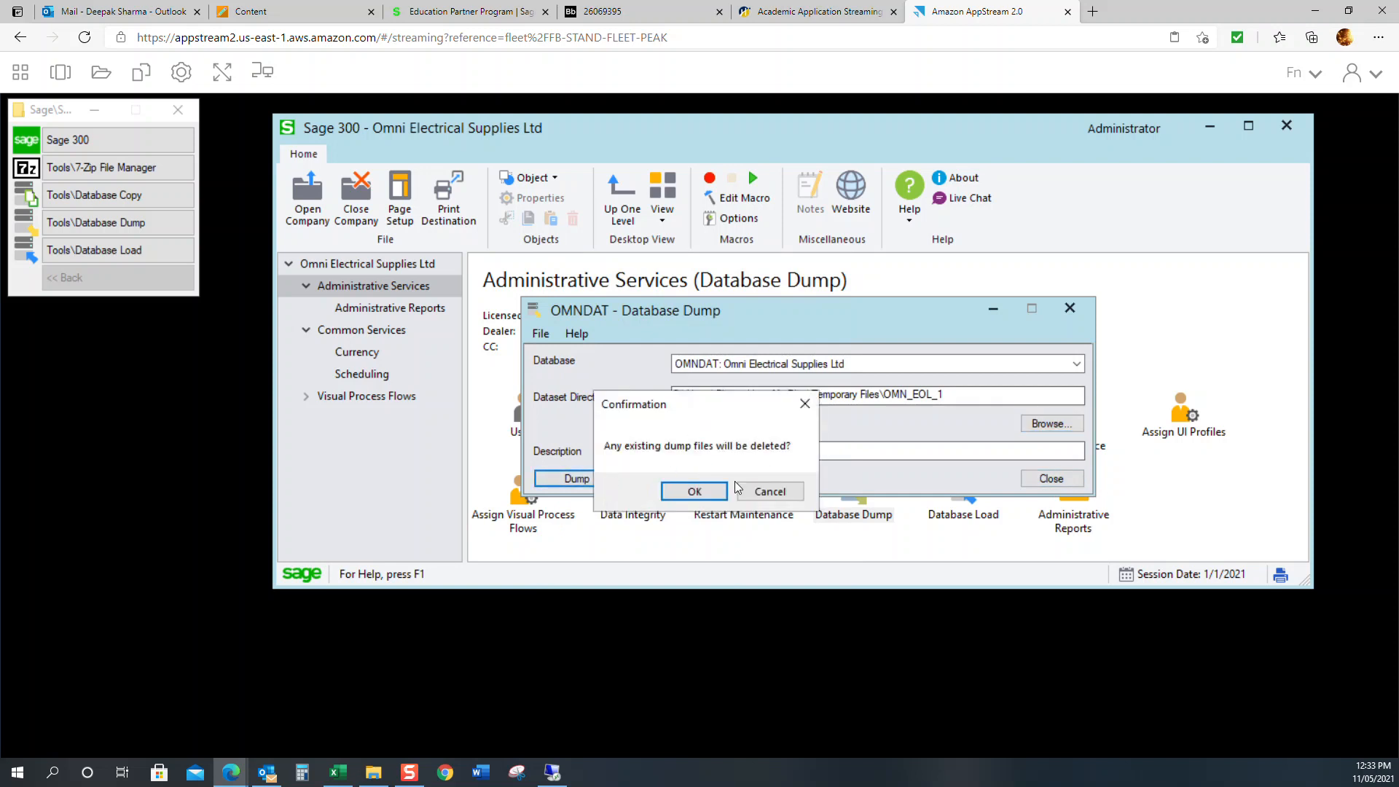
click(696, 491)
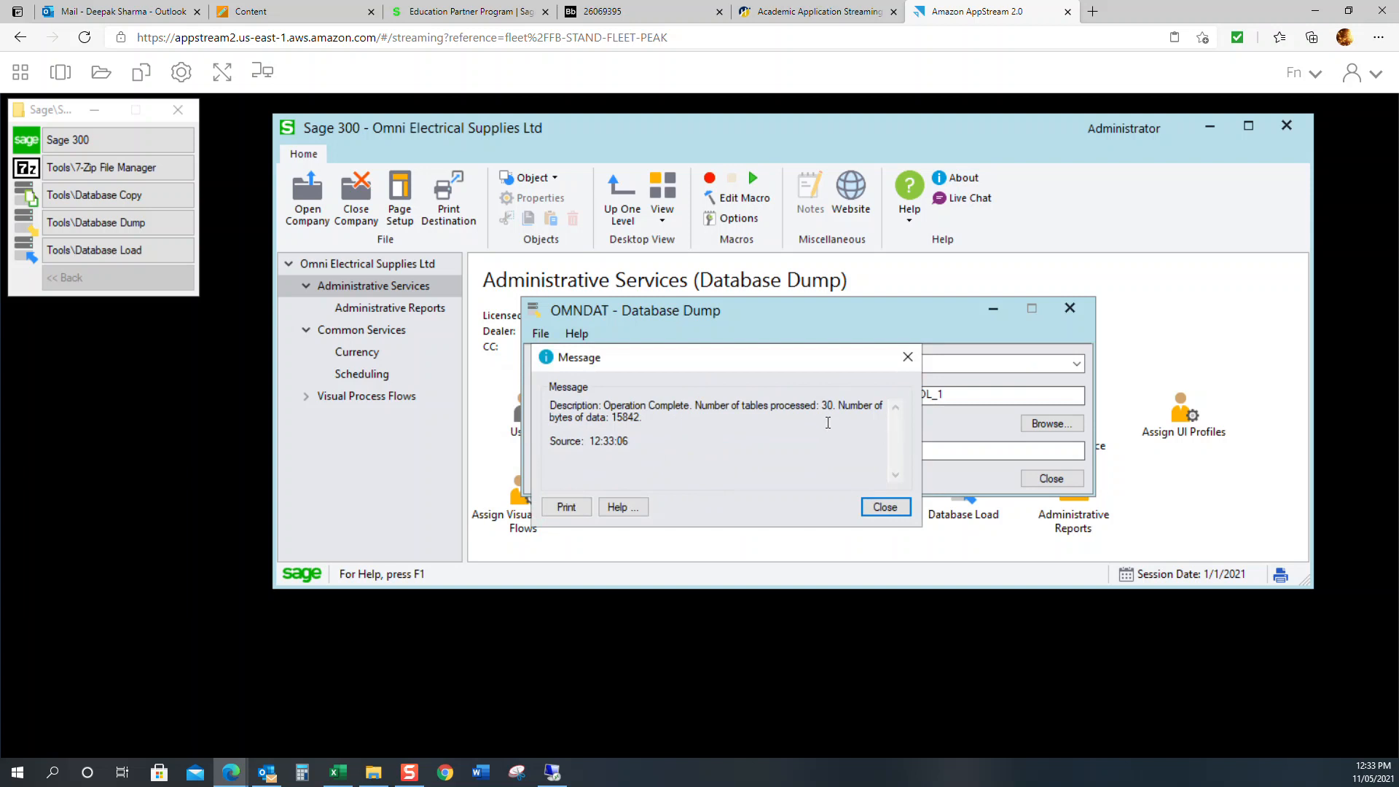
click(877, 509)
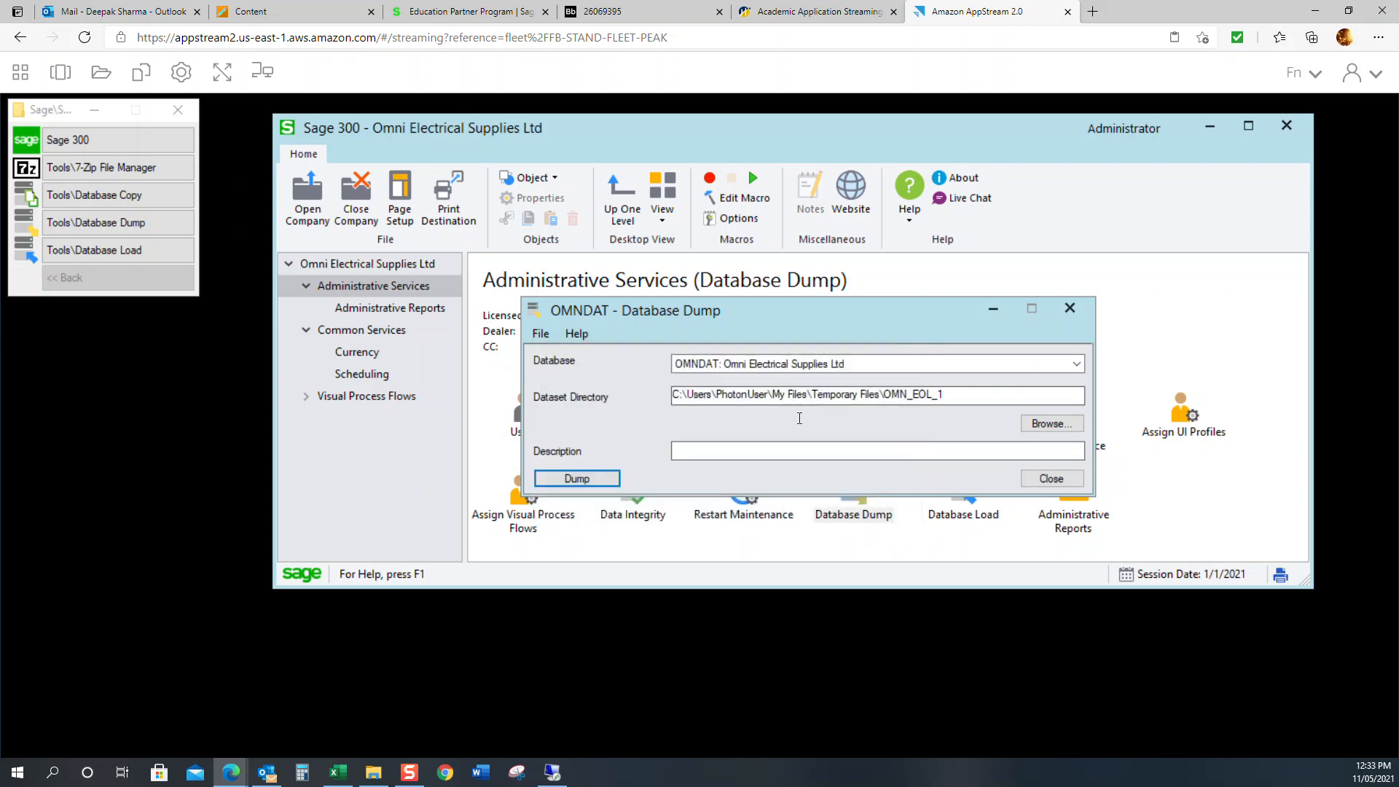
- Dump the OMNSYS database to the same OMN_EOL_1 dataset directory and close the Database Dump window
click(1077, 363)
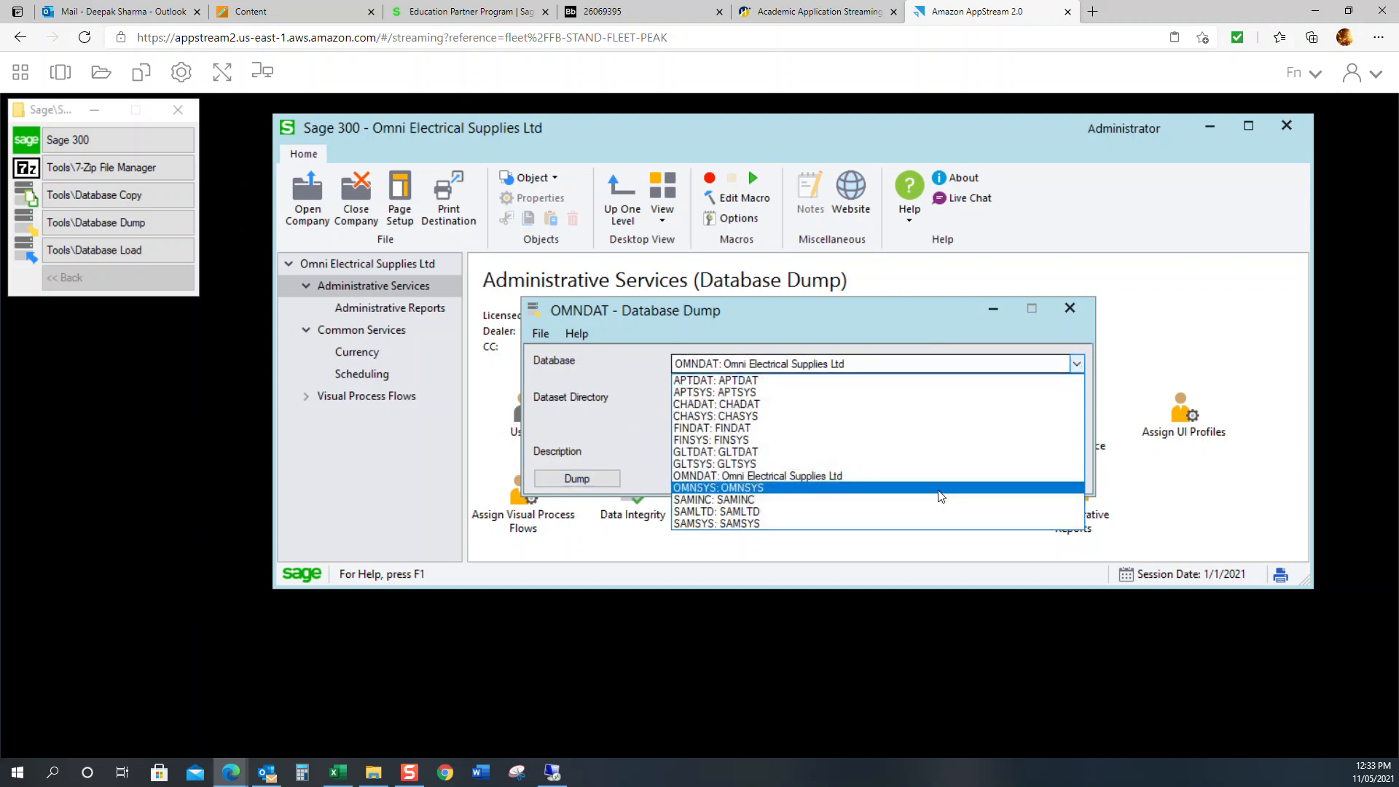
click(766, 488)
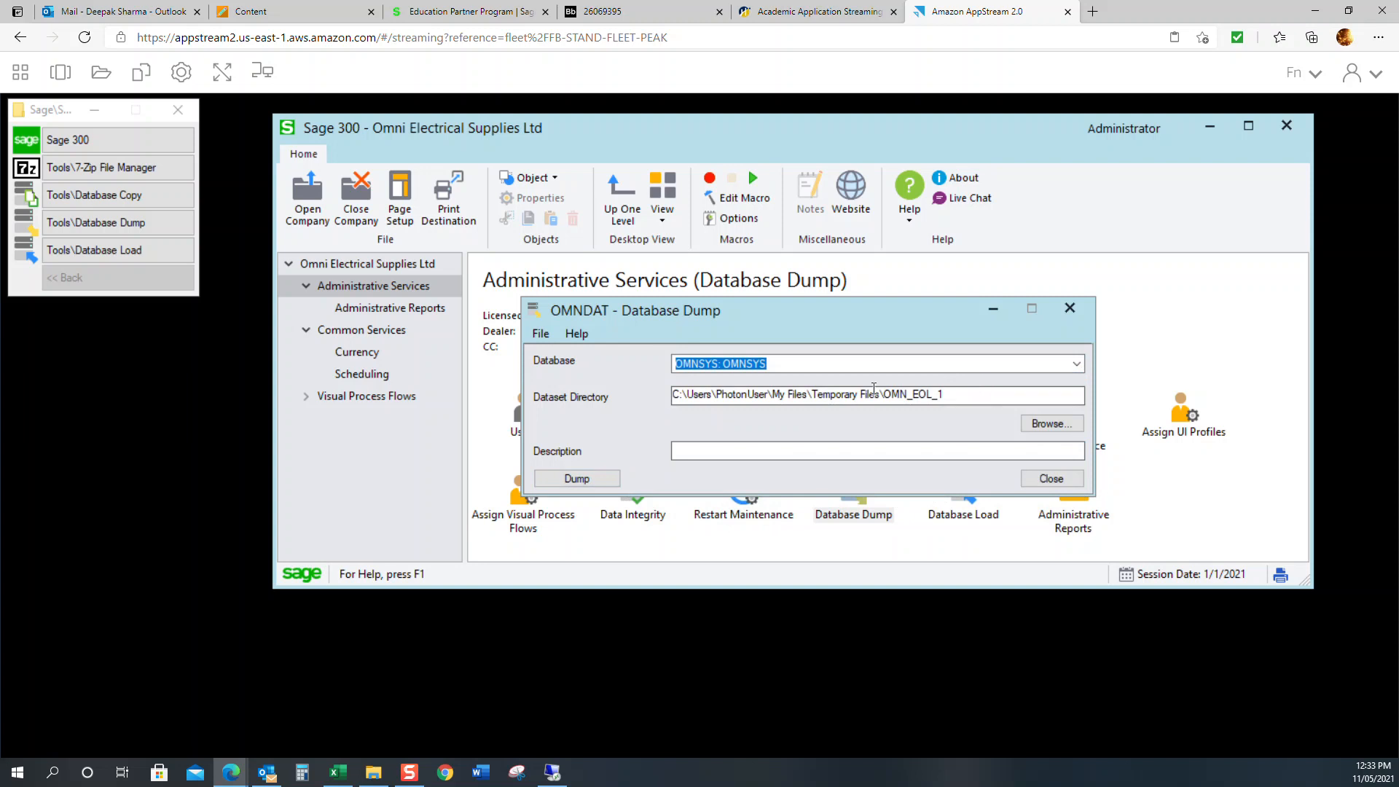
click(588, 478)
click(688, 488)
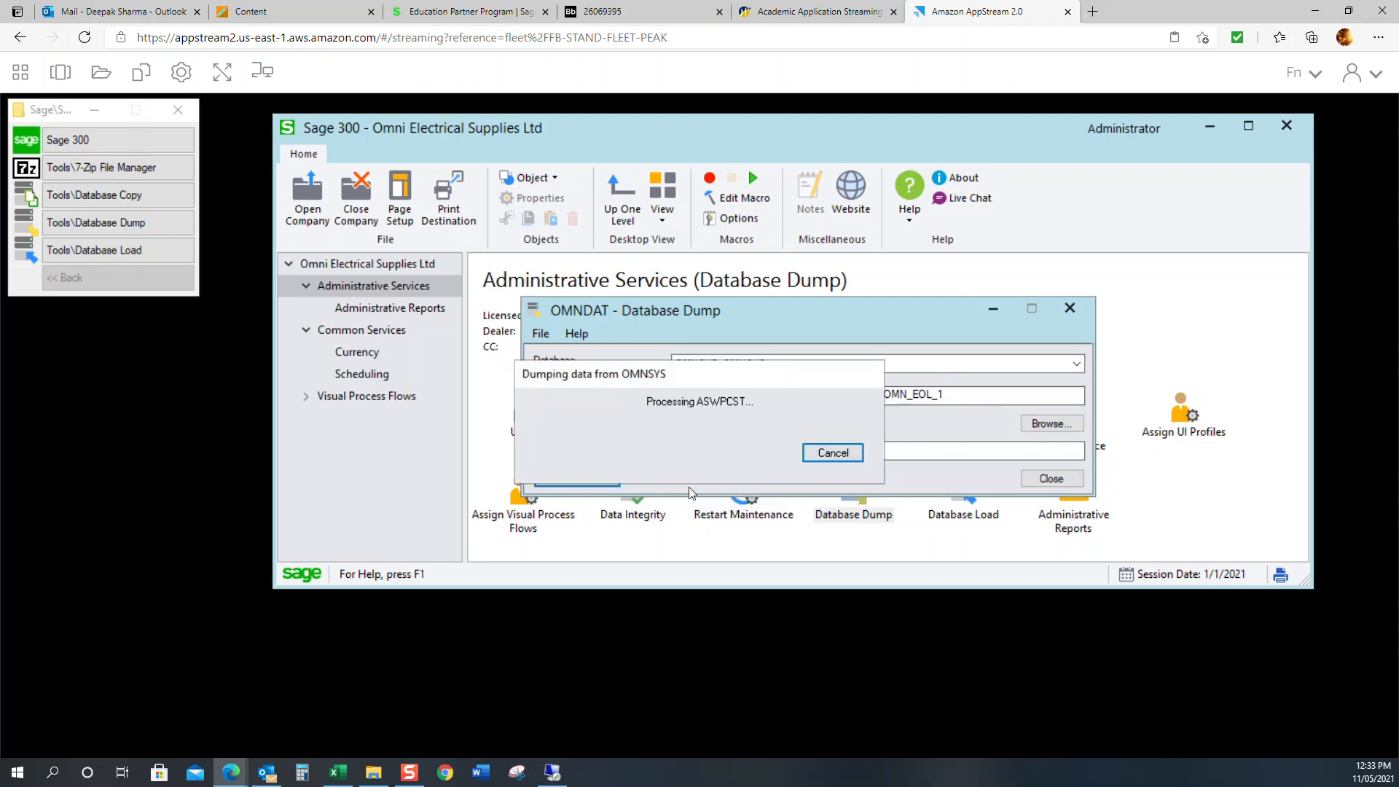
click(896, 508)
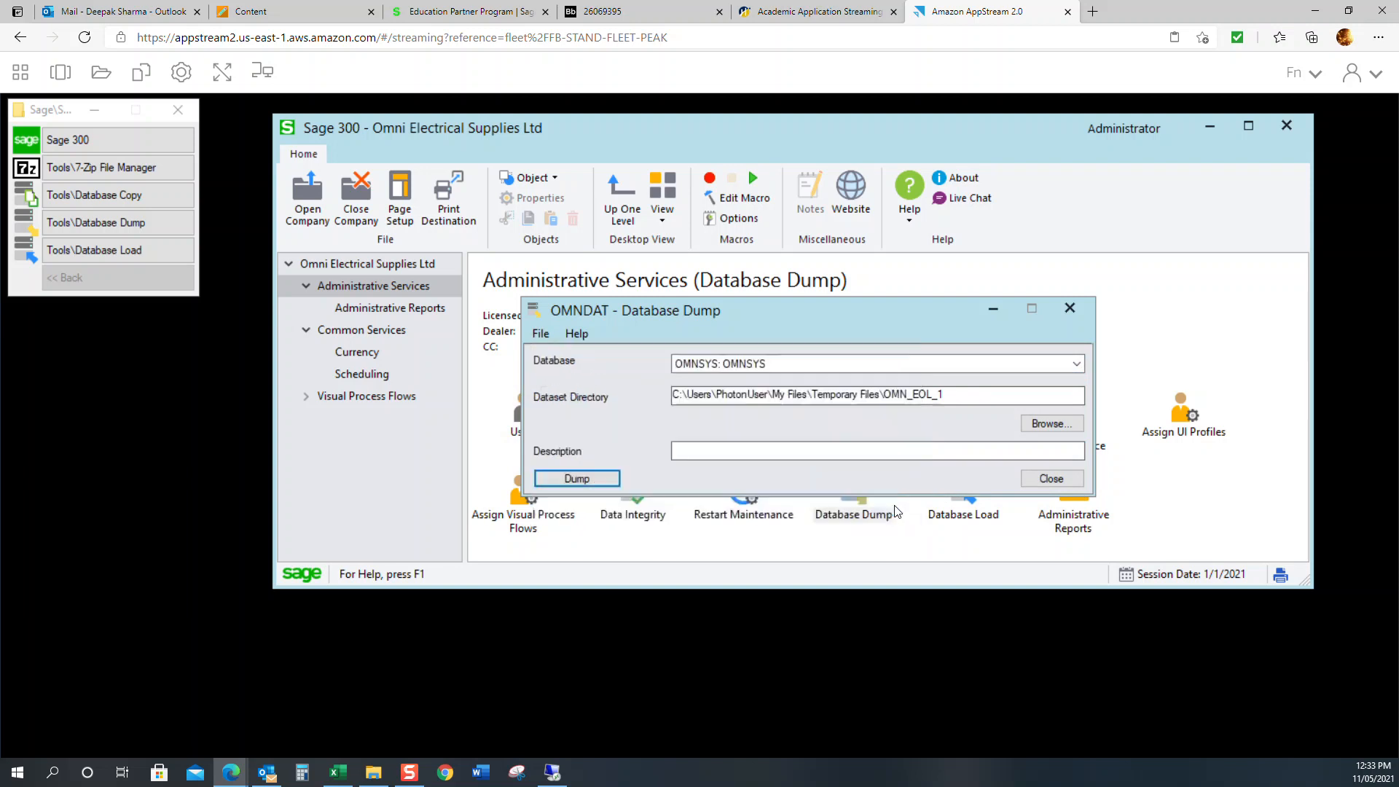
click(1052, 478)
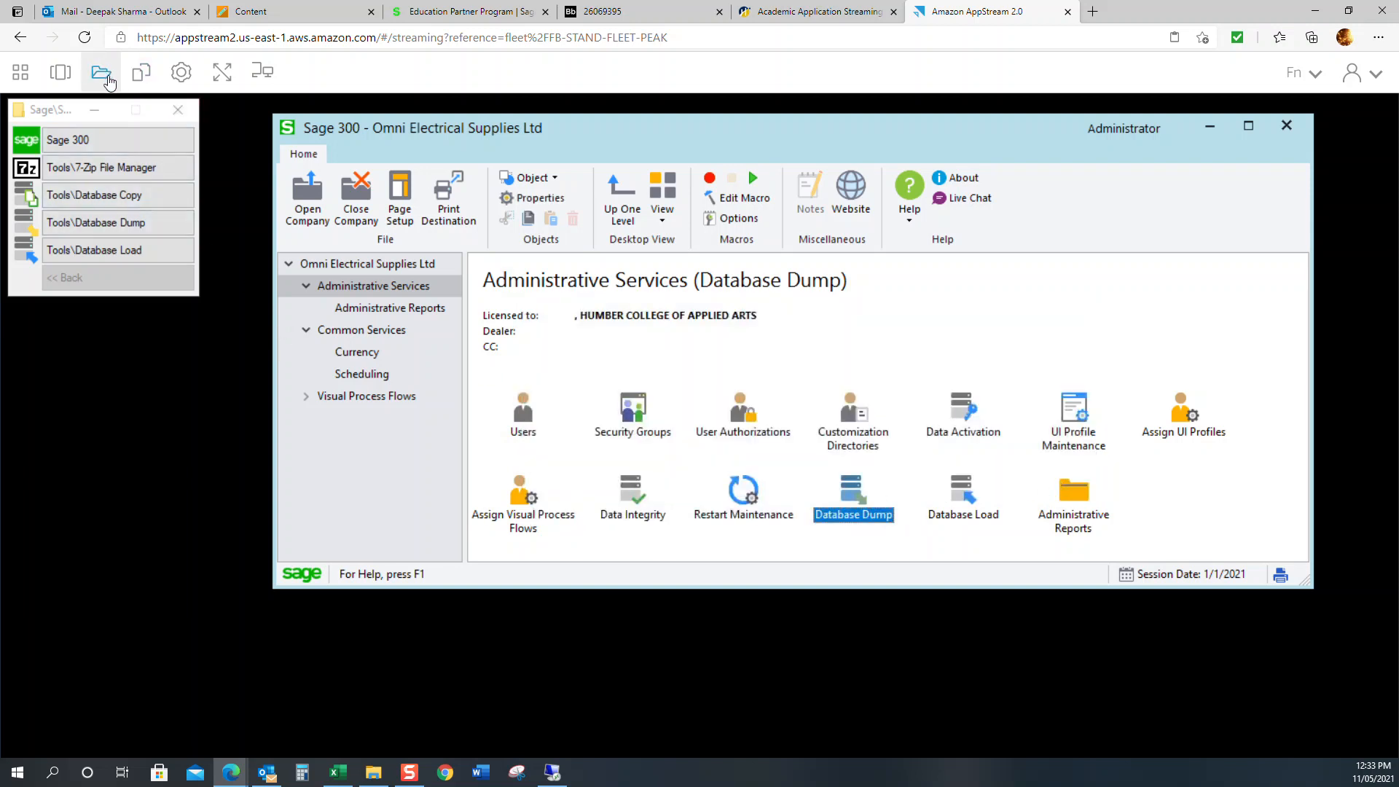
- Switch to File Explorer to check the local OMN_EOL_1 folder in Database Backups
click(373, 774)
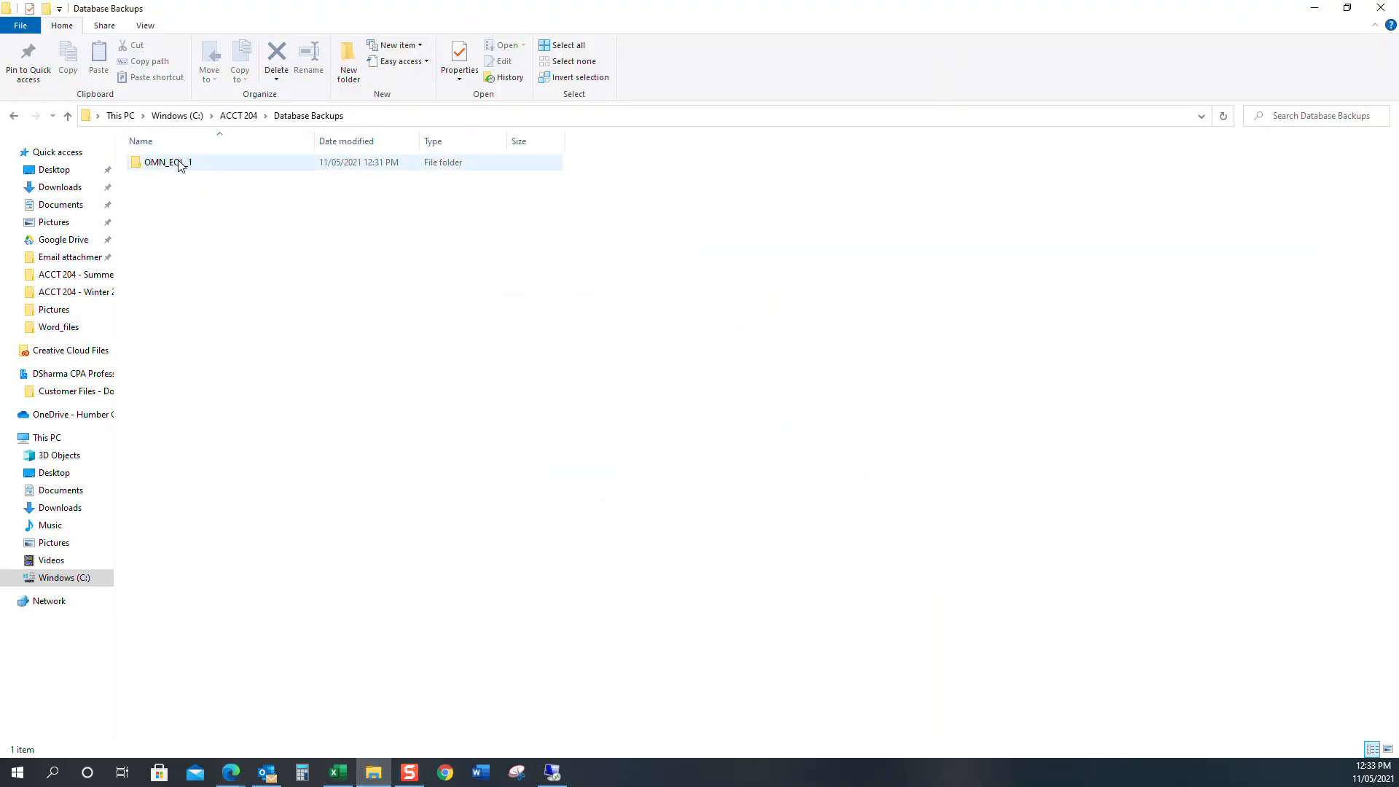
click(554, 774)
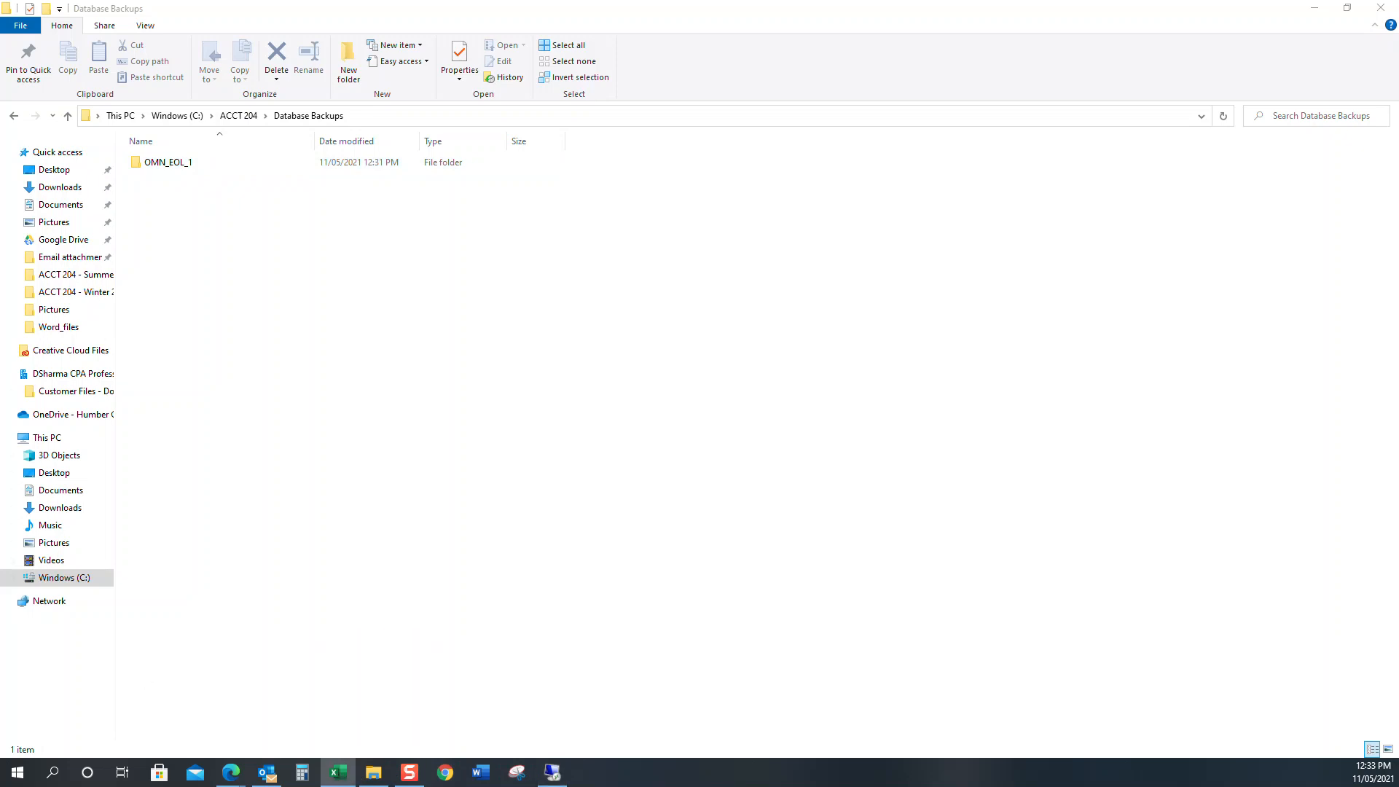
click(482, 312)
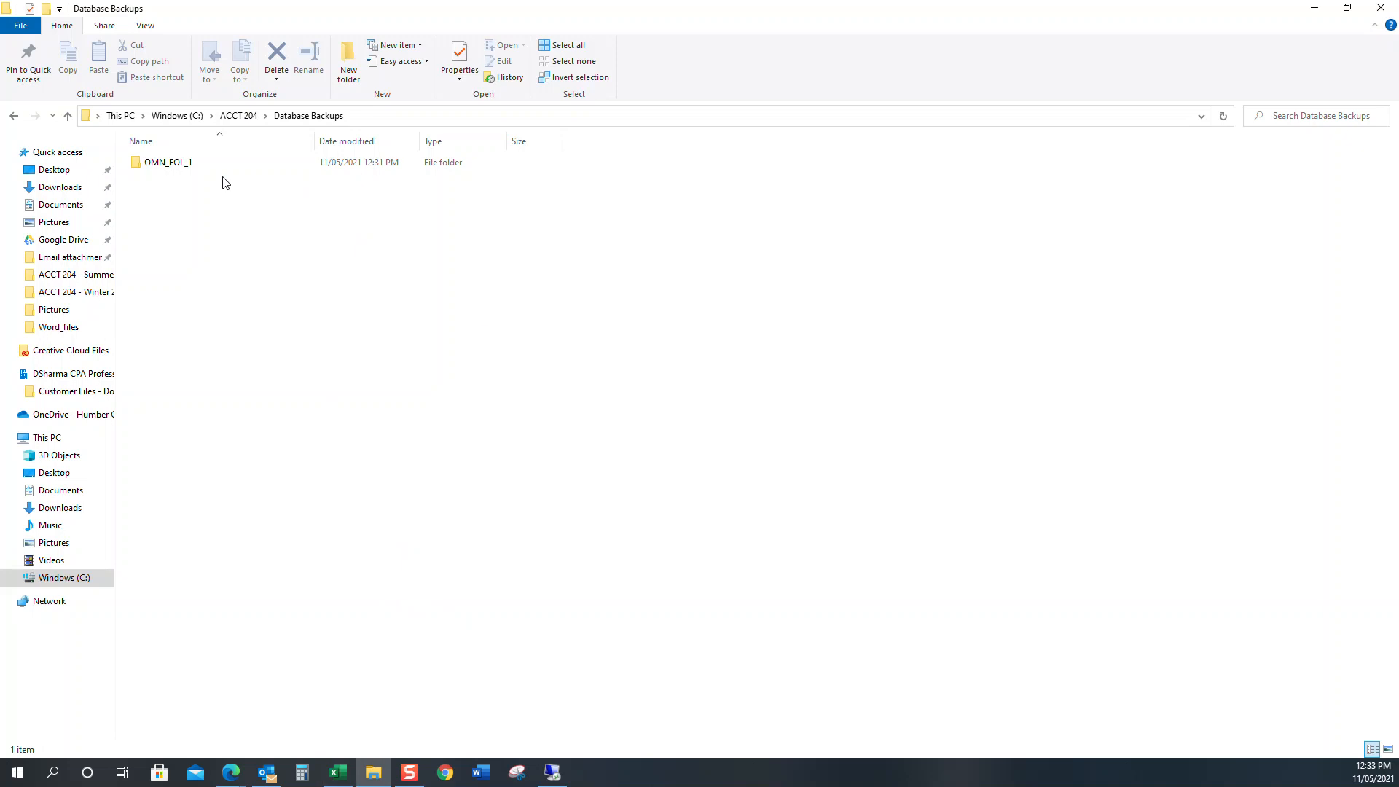
- Switch to the AppStream session, check the dumped files in the OMN_EOL_1 folder under Temporary Files, and close My Files
click(230, 774)
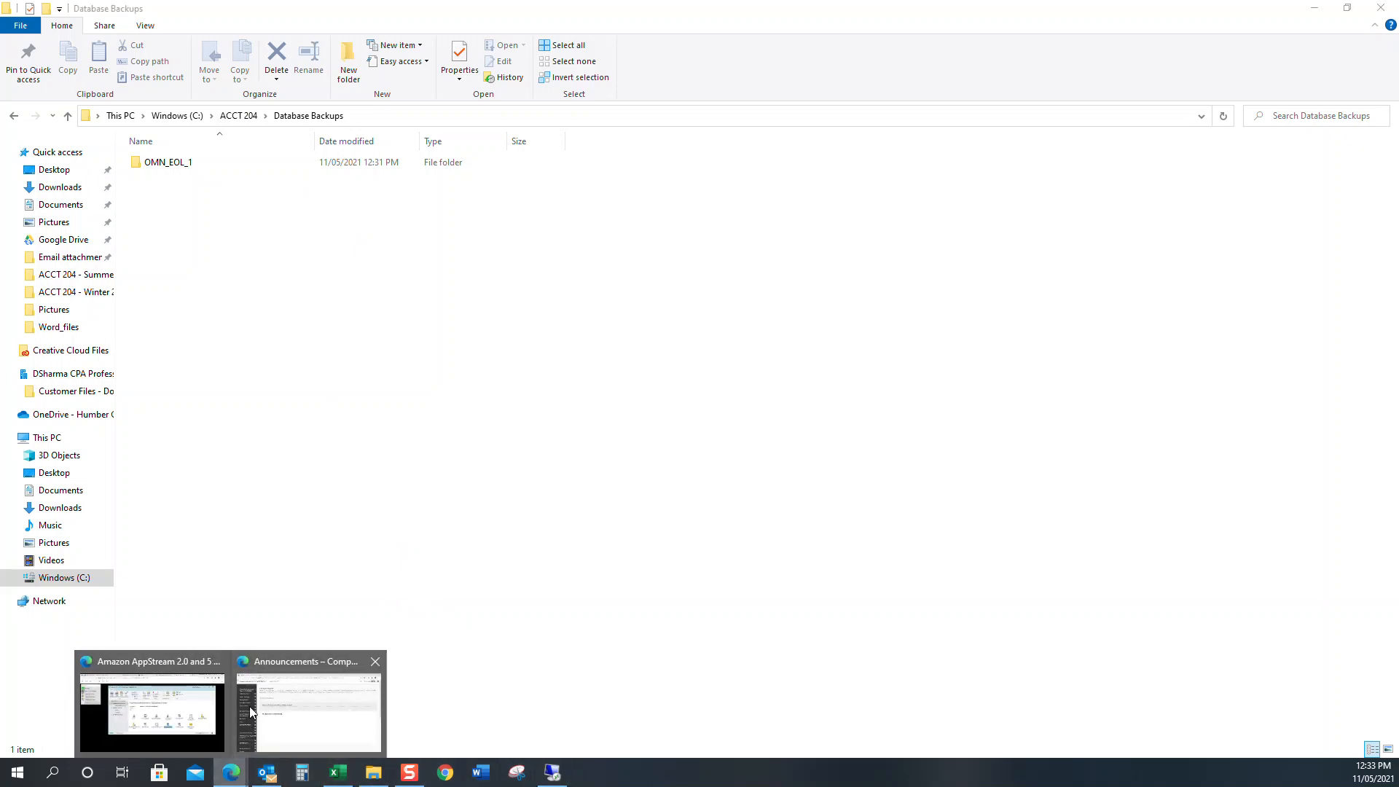
click(182, 700)
click(100, 73)
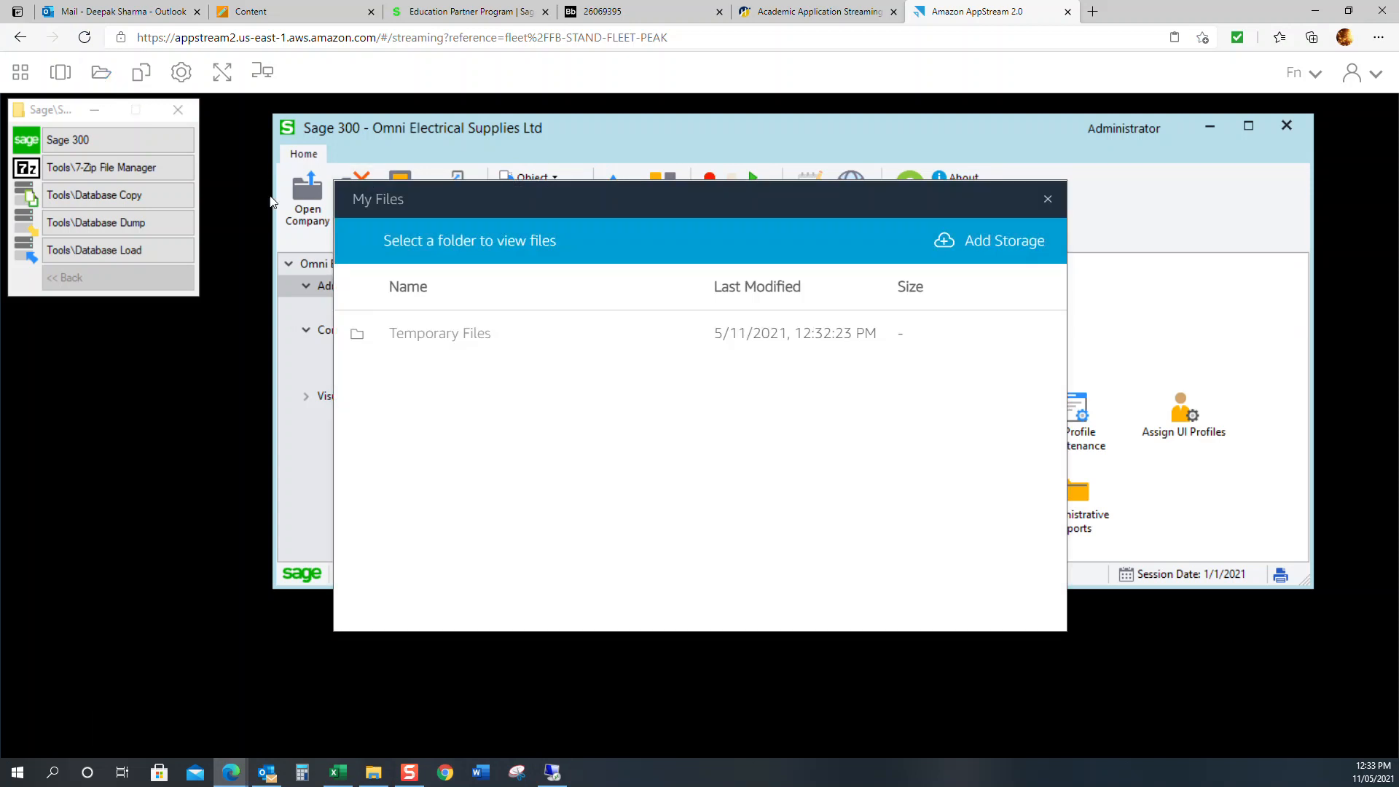
click(441, 348)
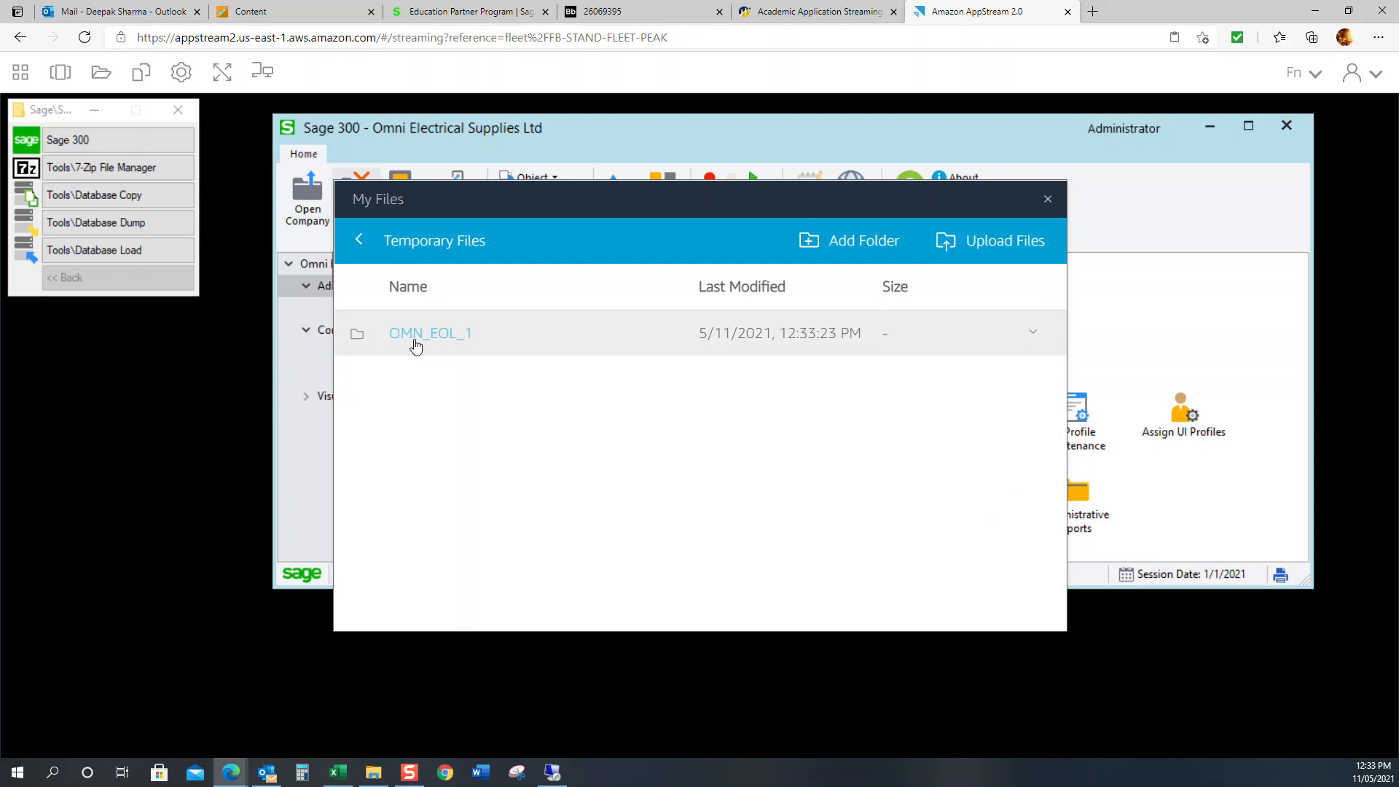
click(416, 344)
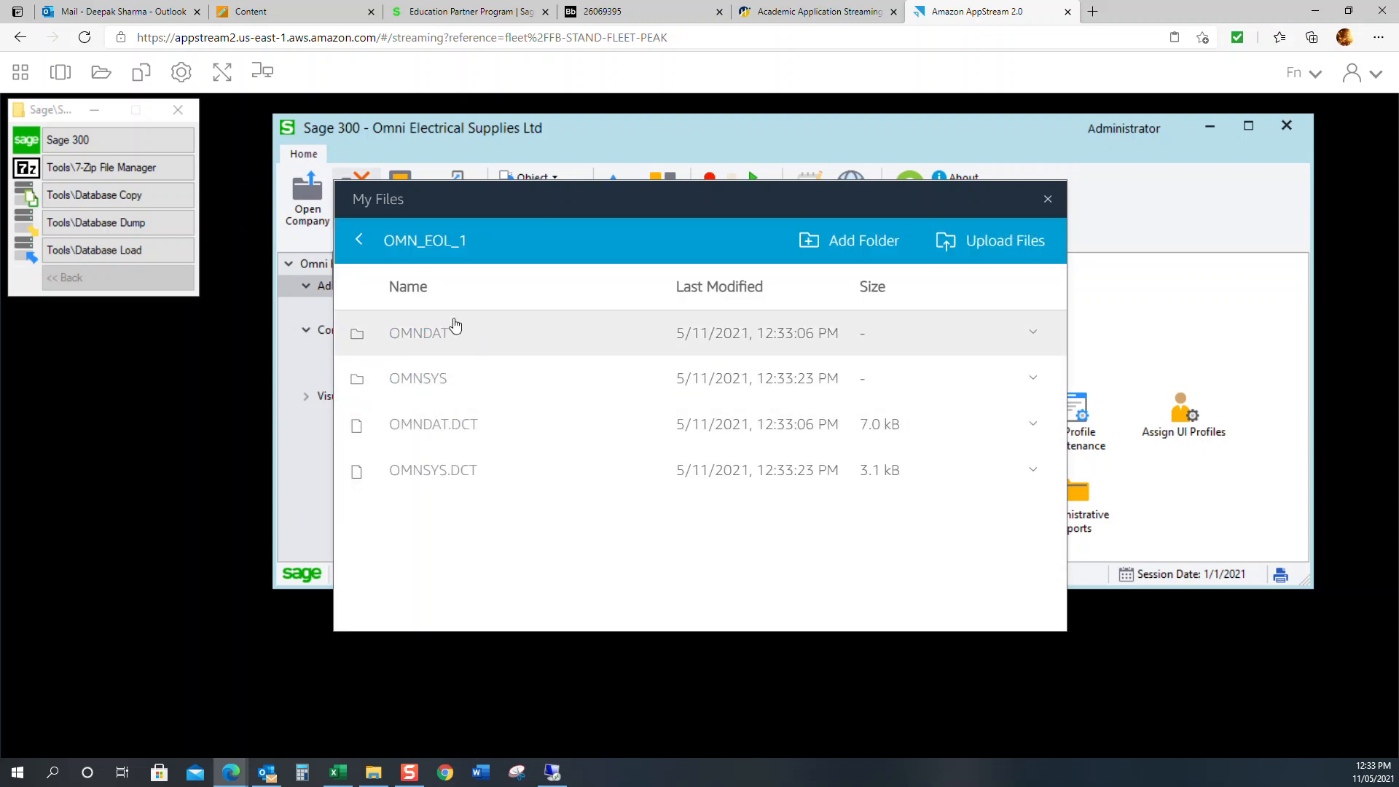
click(359, 239)
click(360, 238)
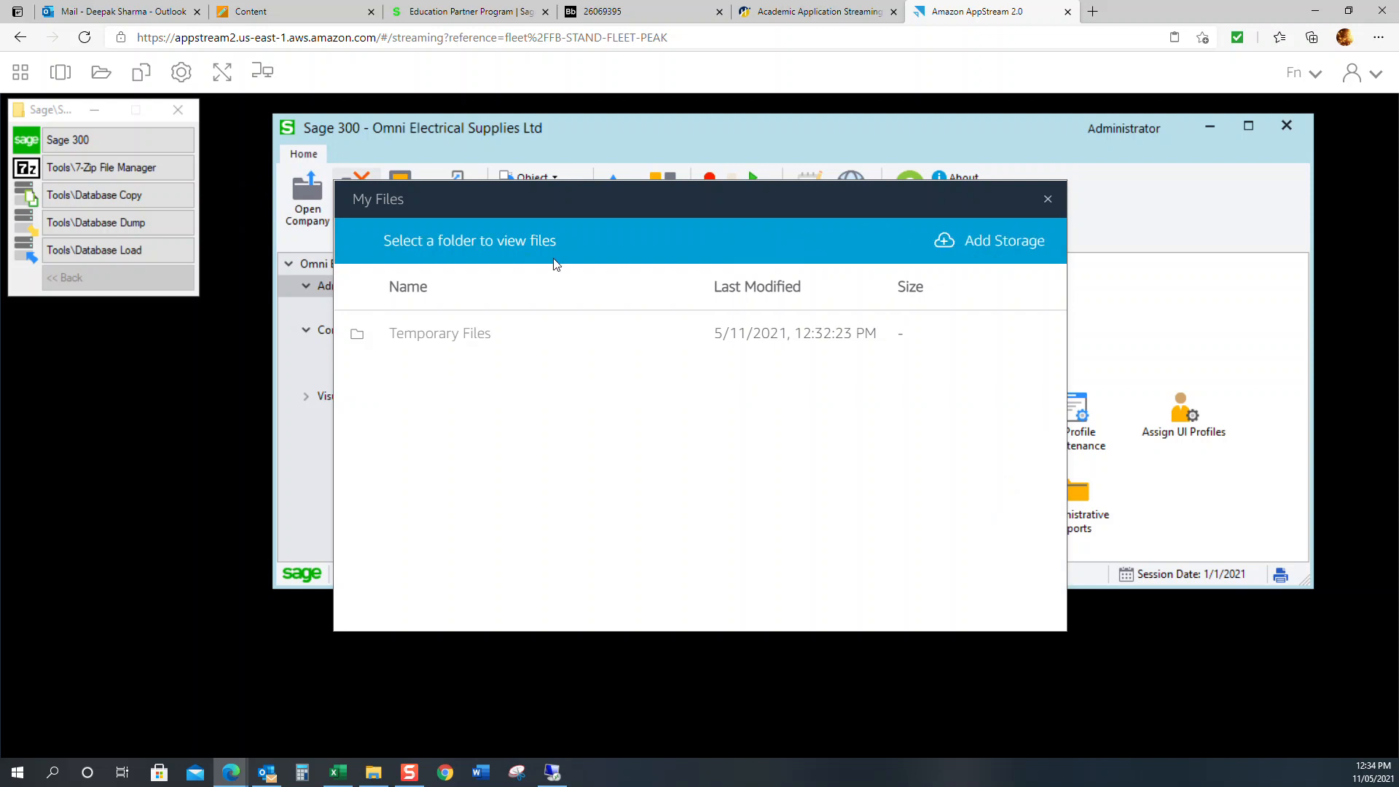
click(1049, 201)
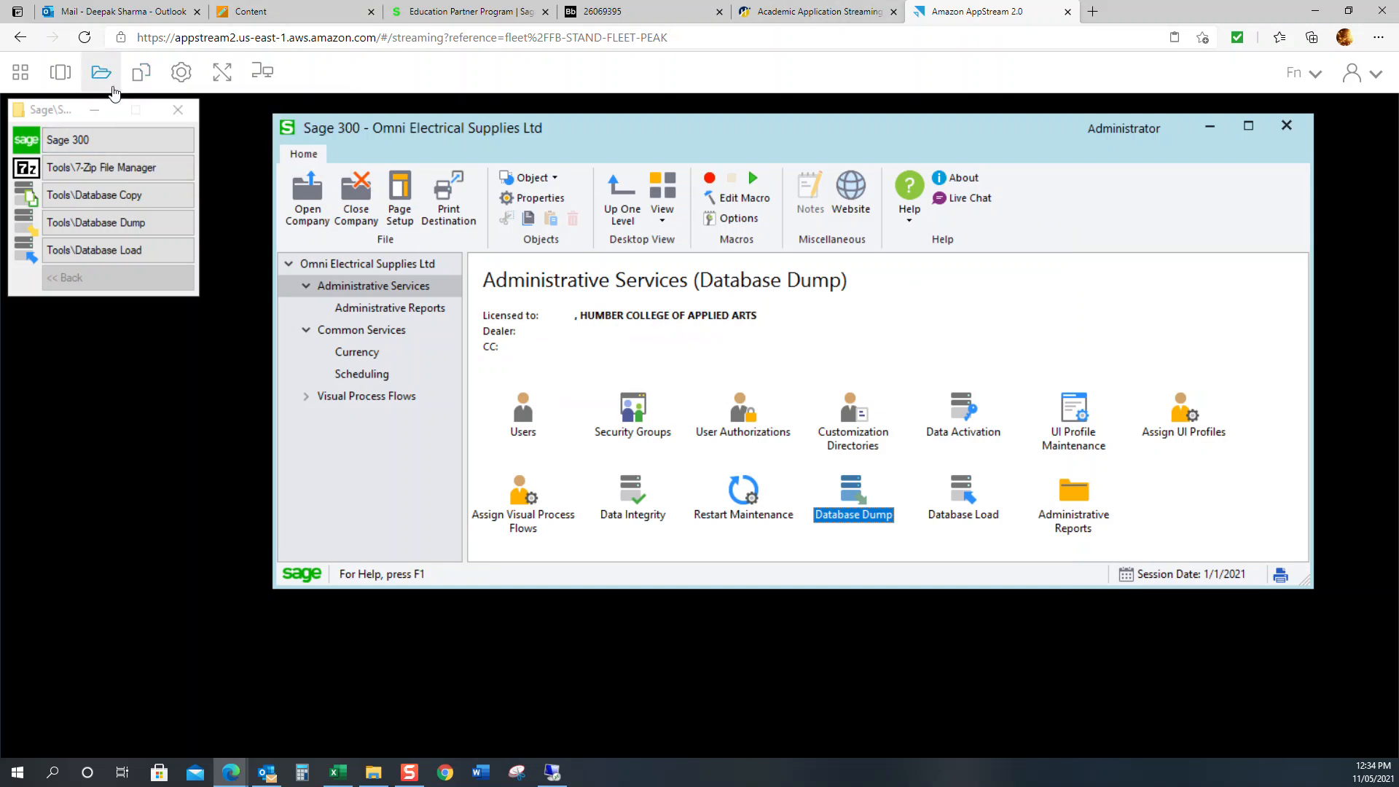
click(371, 774)
click(186, 161)
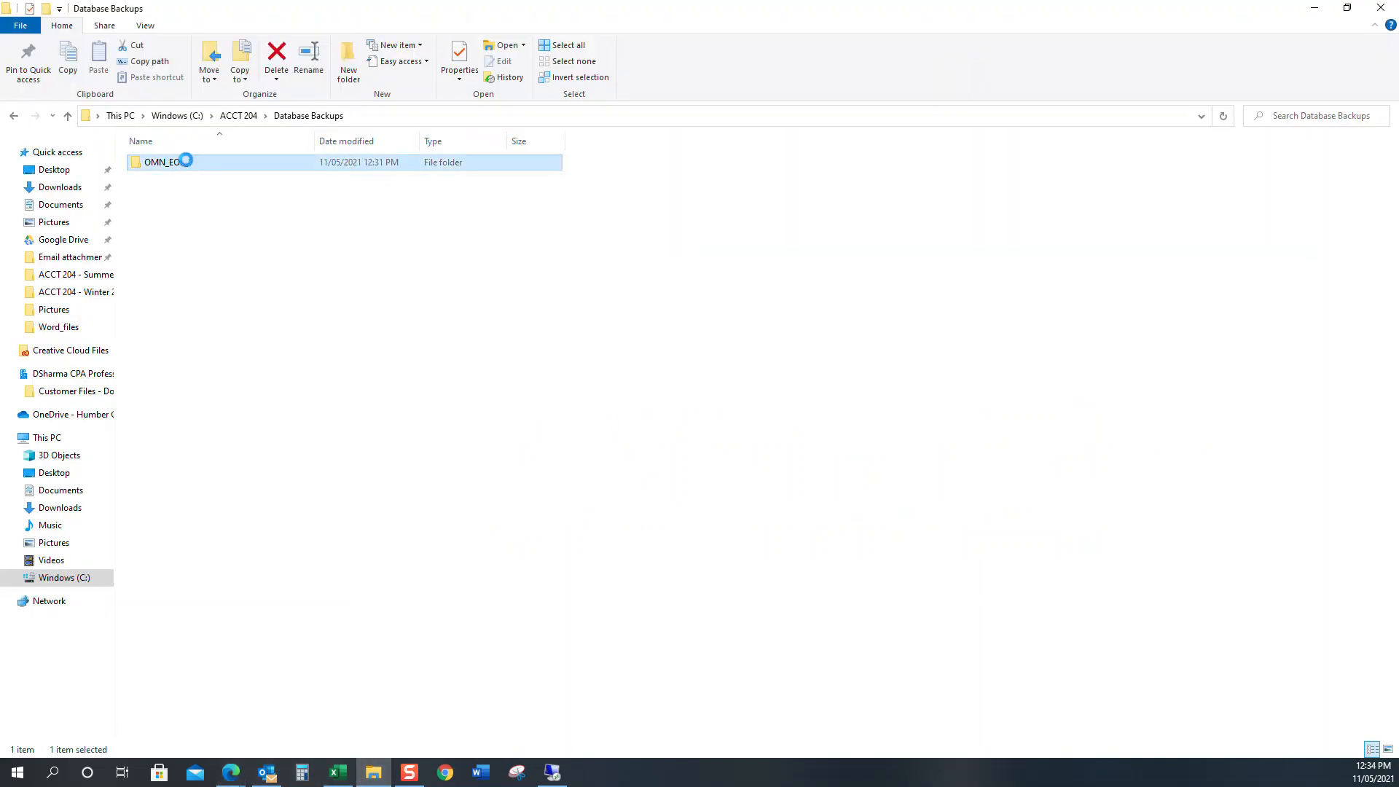
right_click(186, 161)
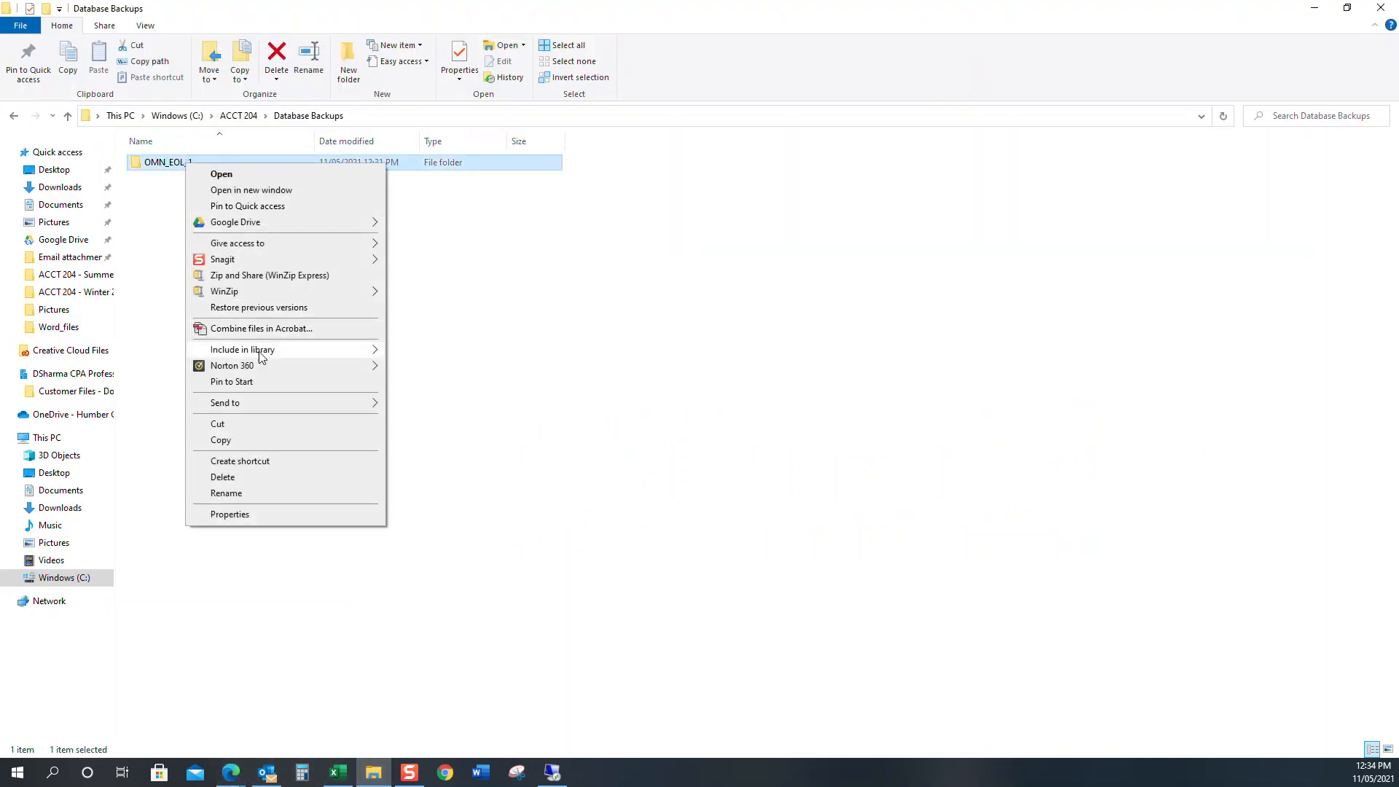
mouse_move(255, 406)
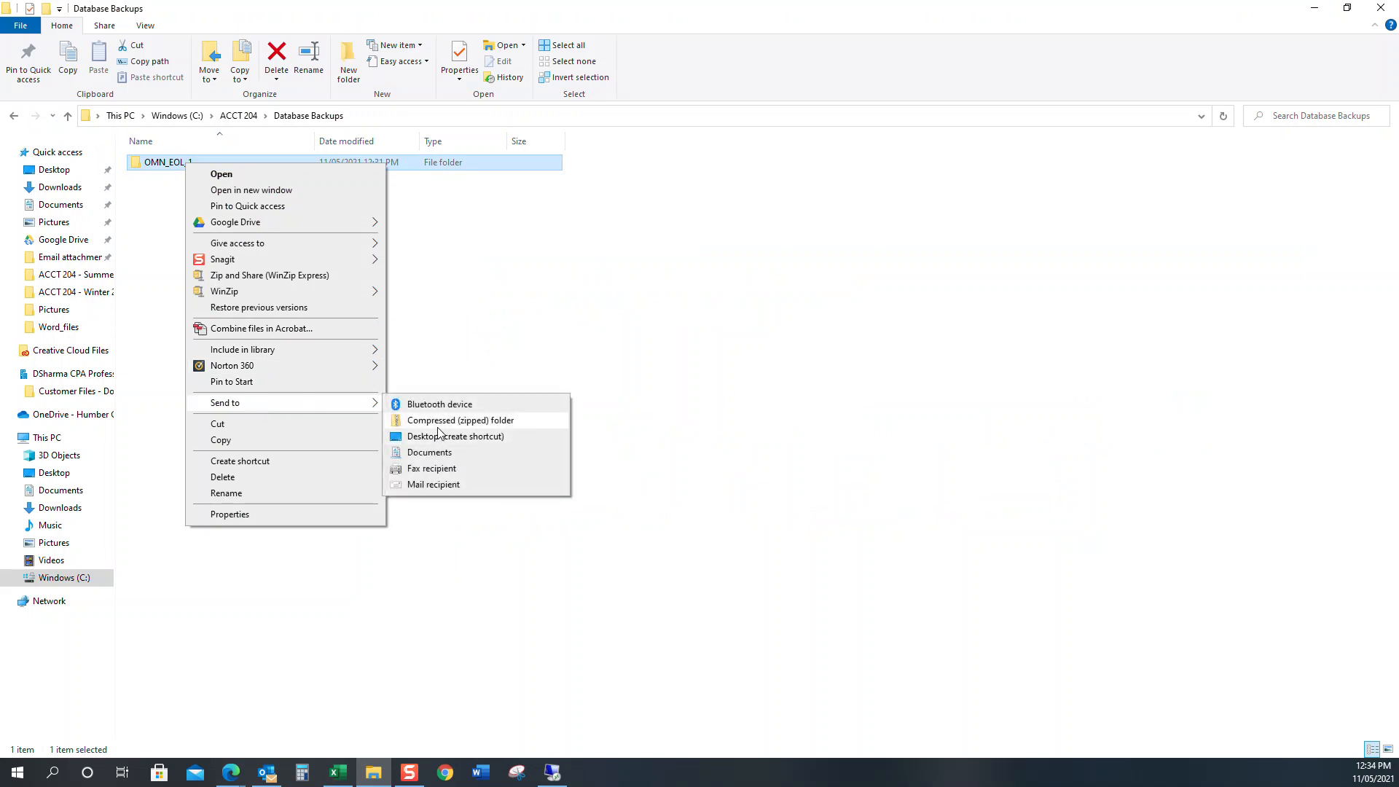
click(156, 184)
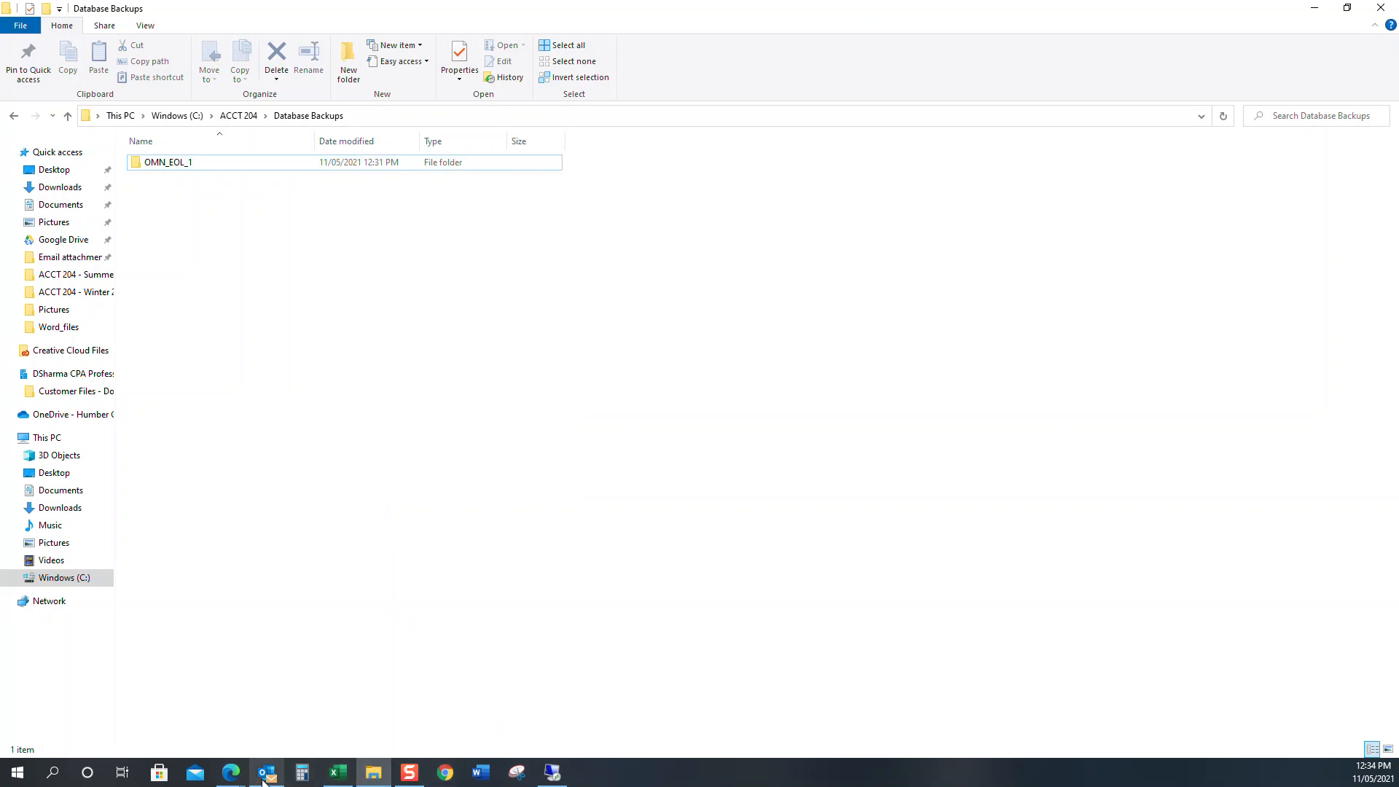
- In the AppStream session, use 7-Zip File Manager to compress Temporary Files\OMN_EOL_1 into OMN_EOL_1.7z with the default settings, and close it
click(230, 773)
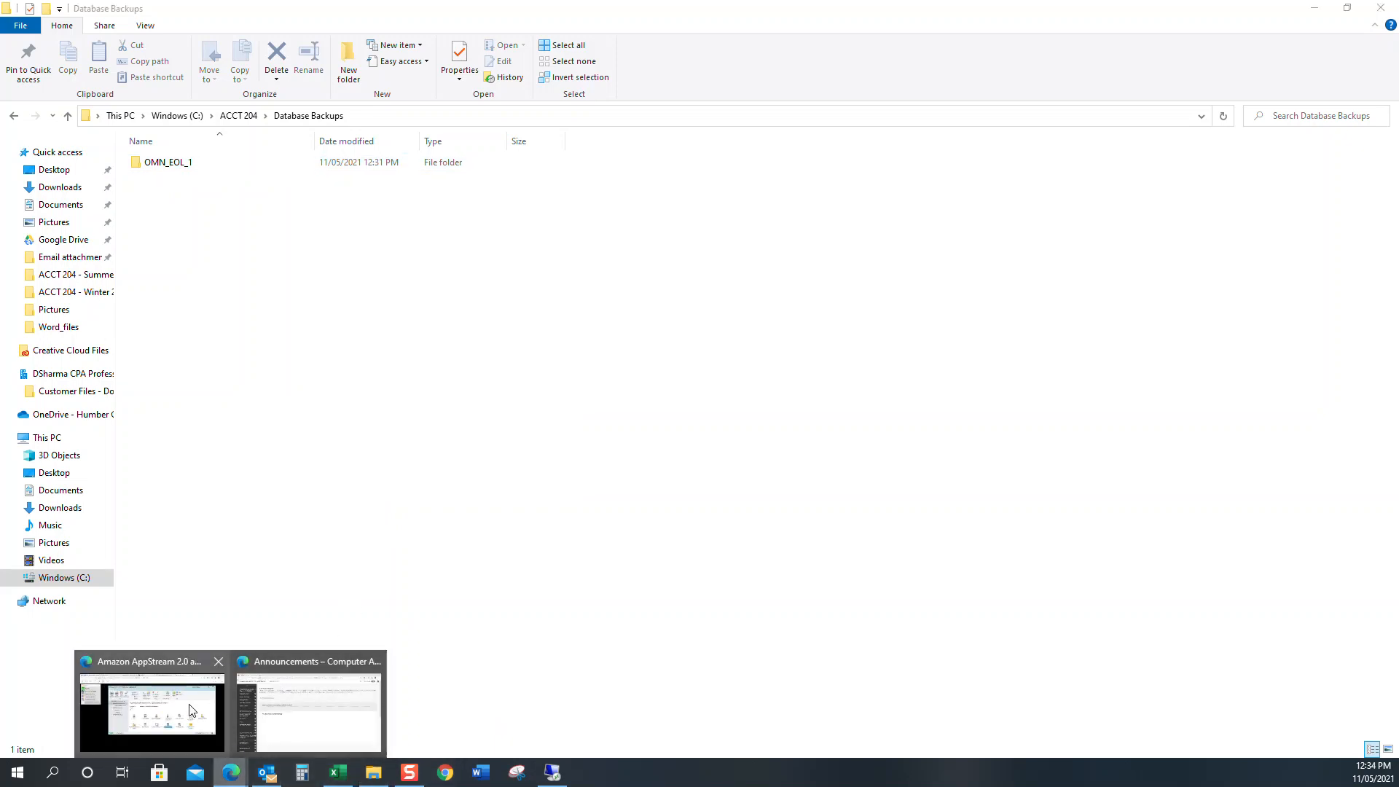
click(152, 704)
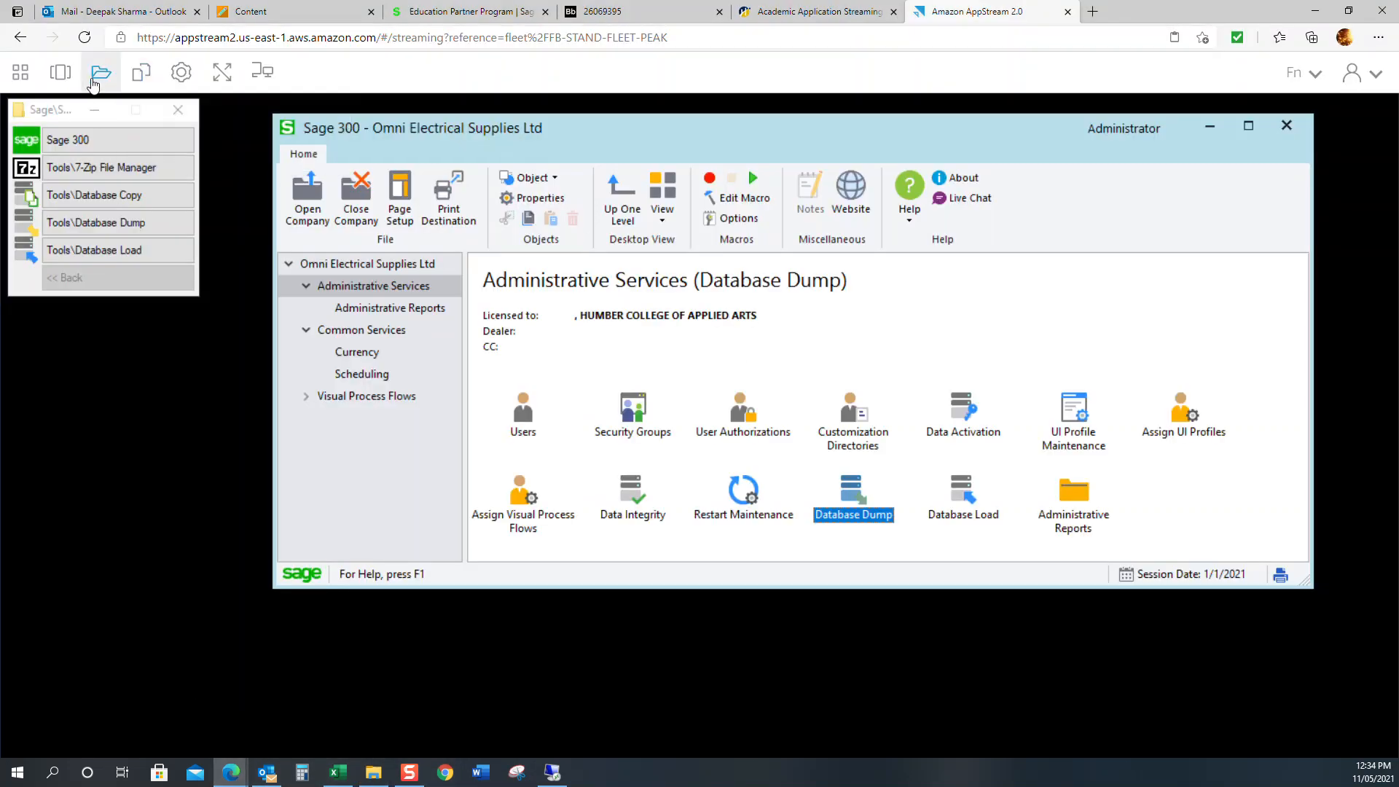
click(95, 169)
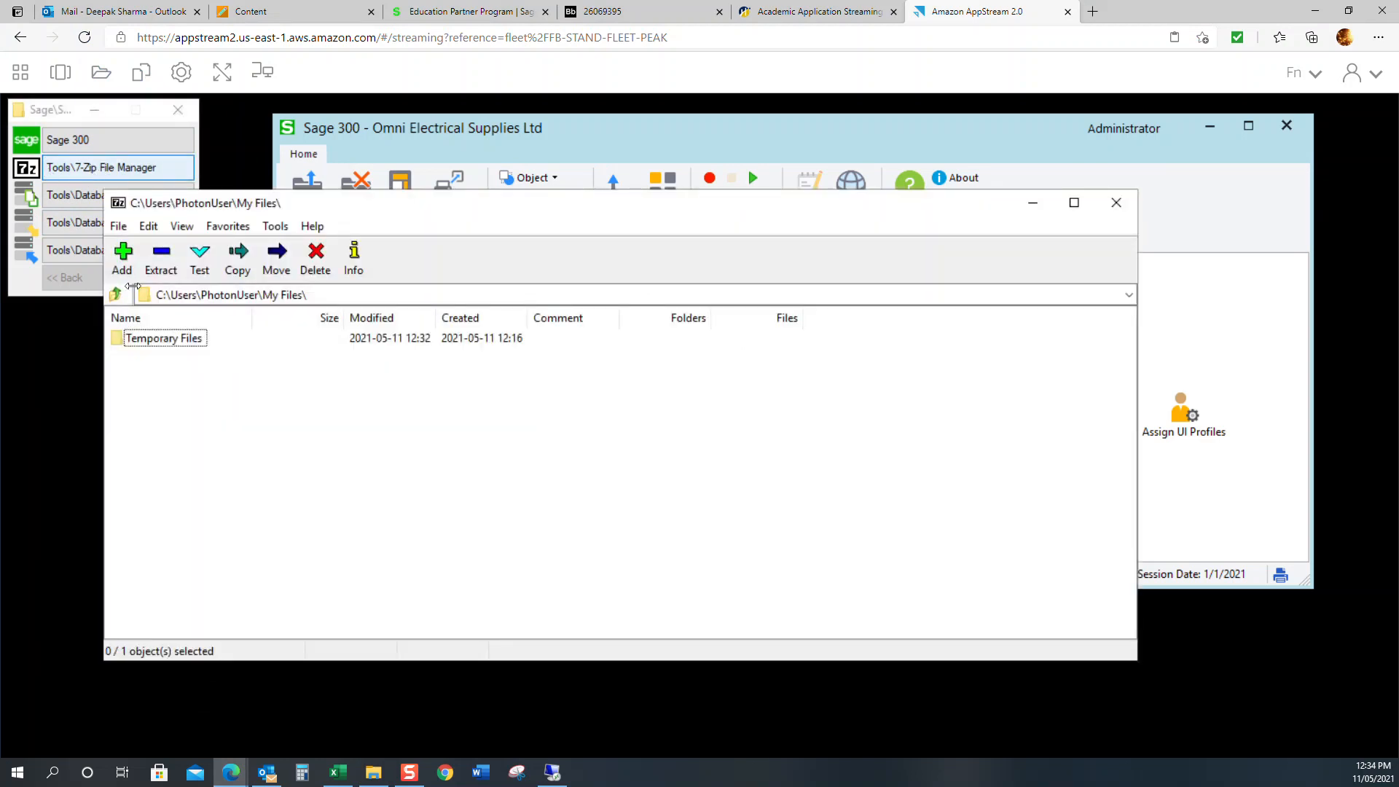
double_click(157, 340)
click(155, 341)
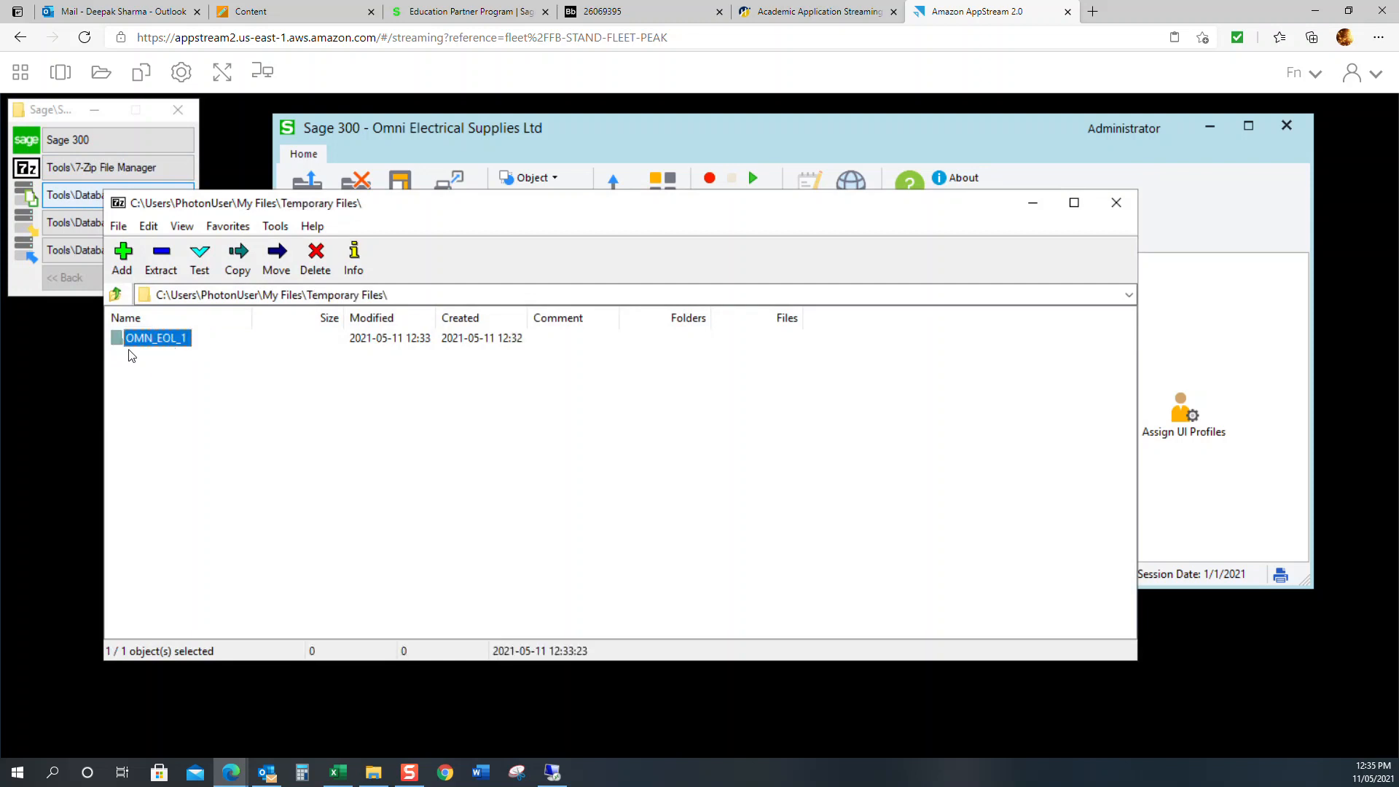
click(119, 264)
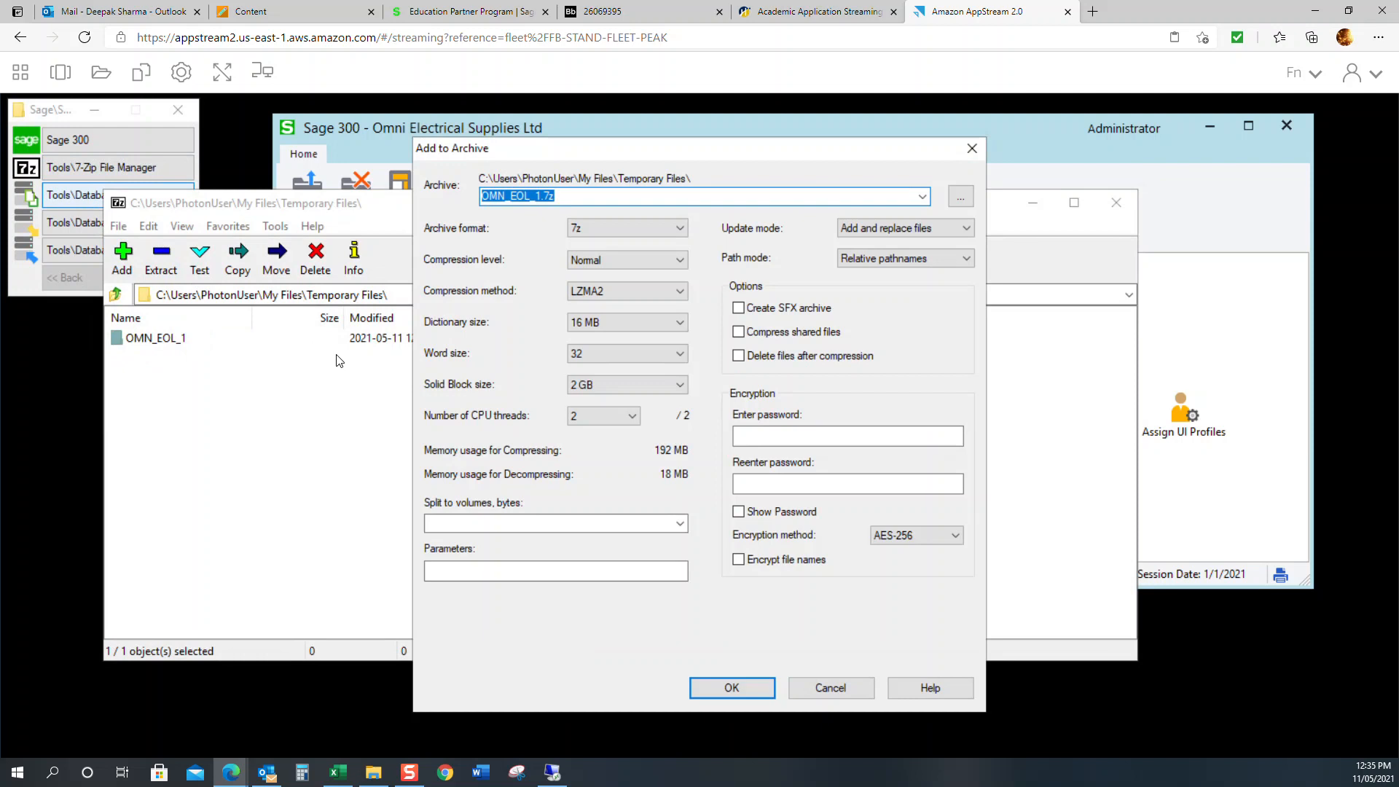
click(733, 685)
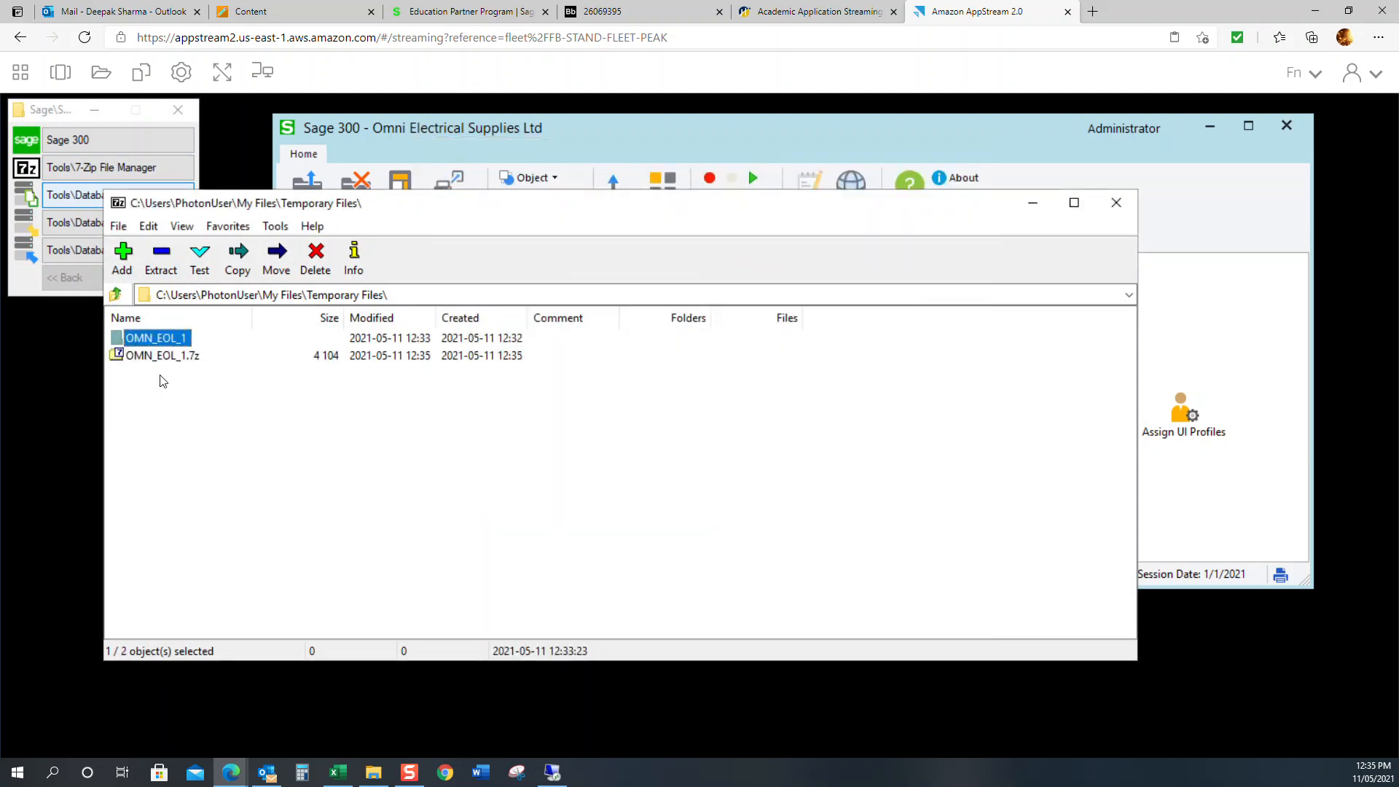
click(163, 358)
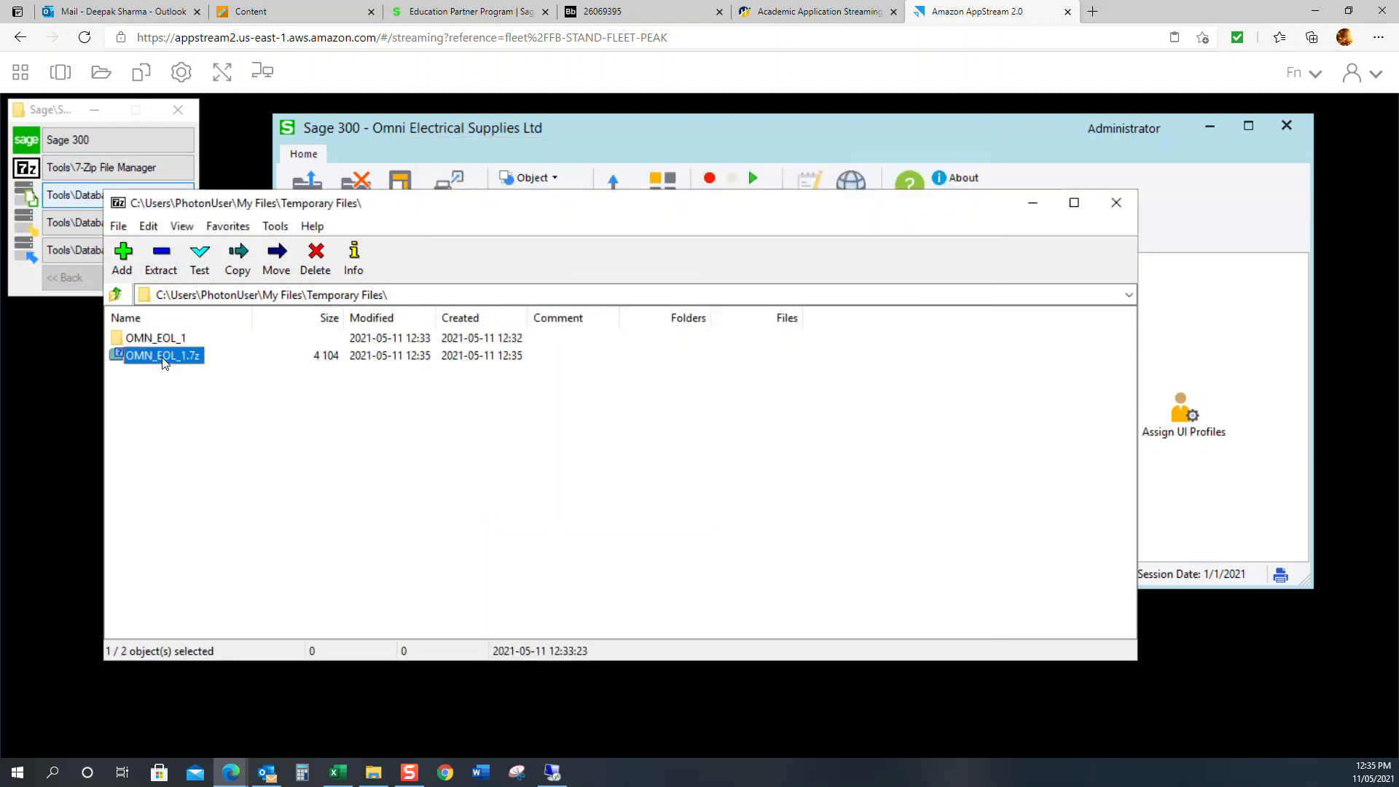
click(1131, 213)
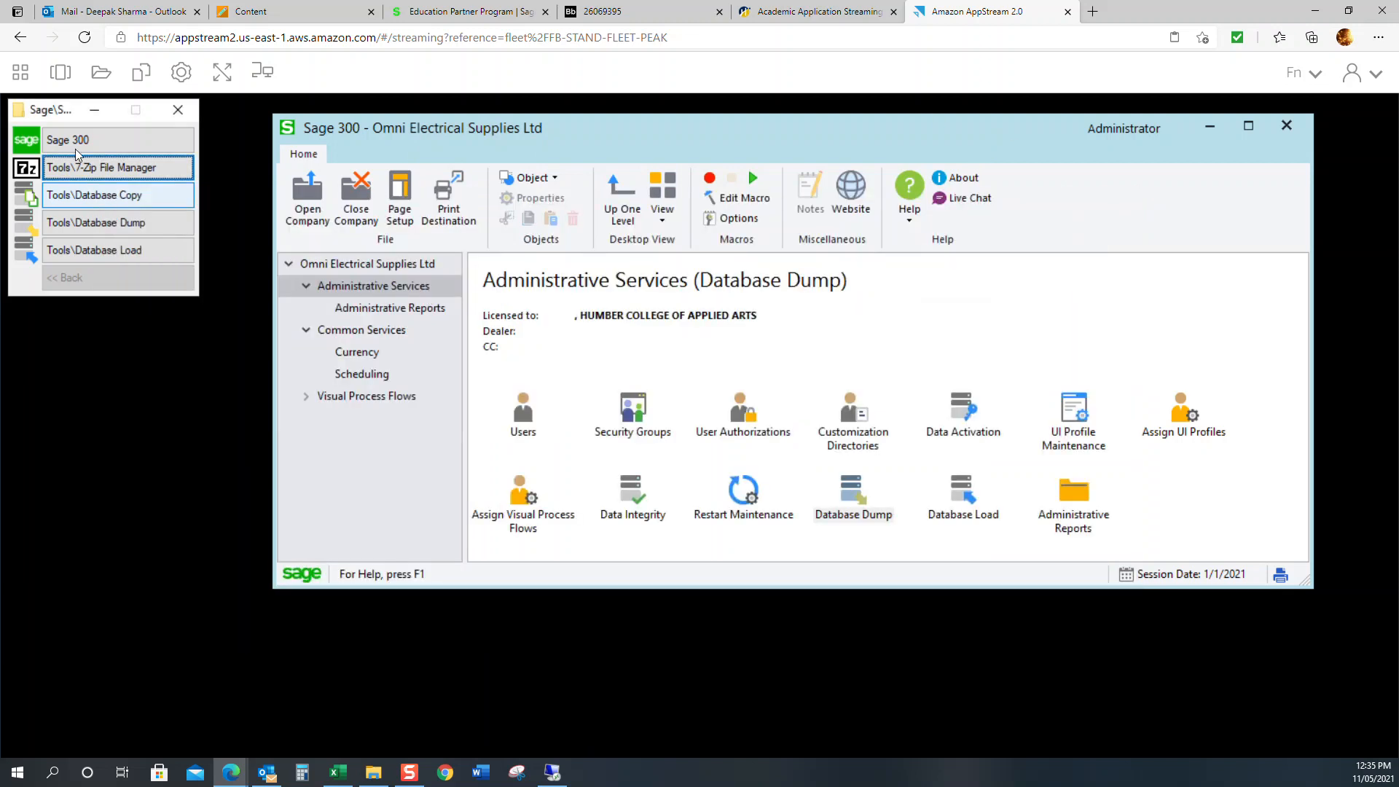
- Download OMN_EOL_1.7z from Temporary Files in My Files and show it in the local Downloads folder
click(101, 86)
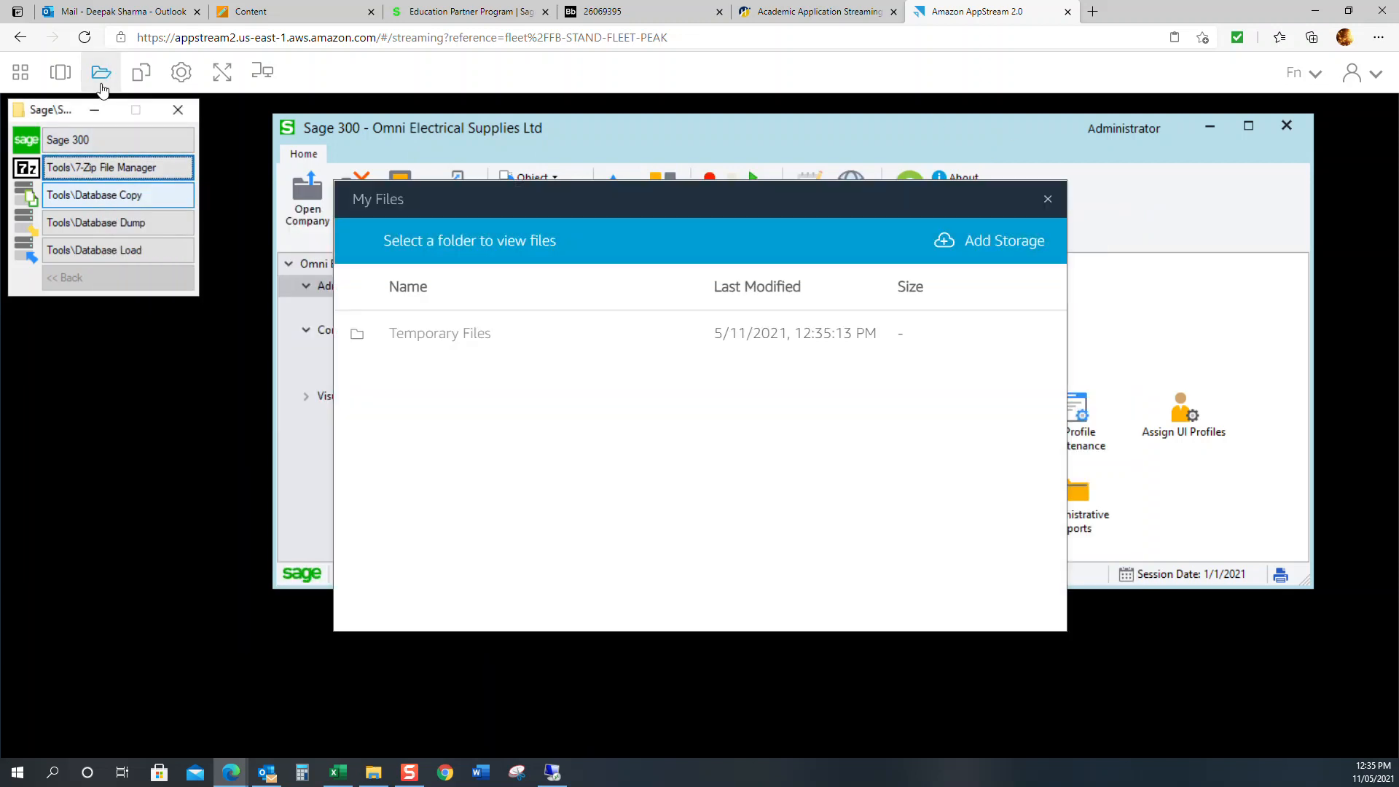
click(434, 345)
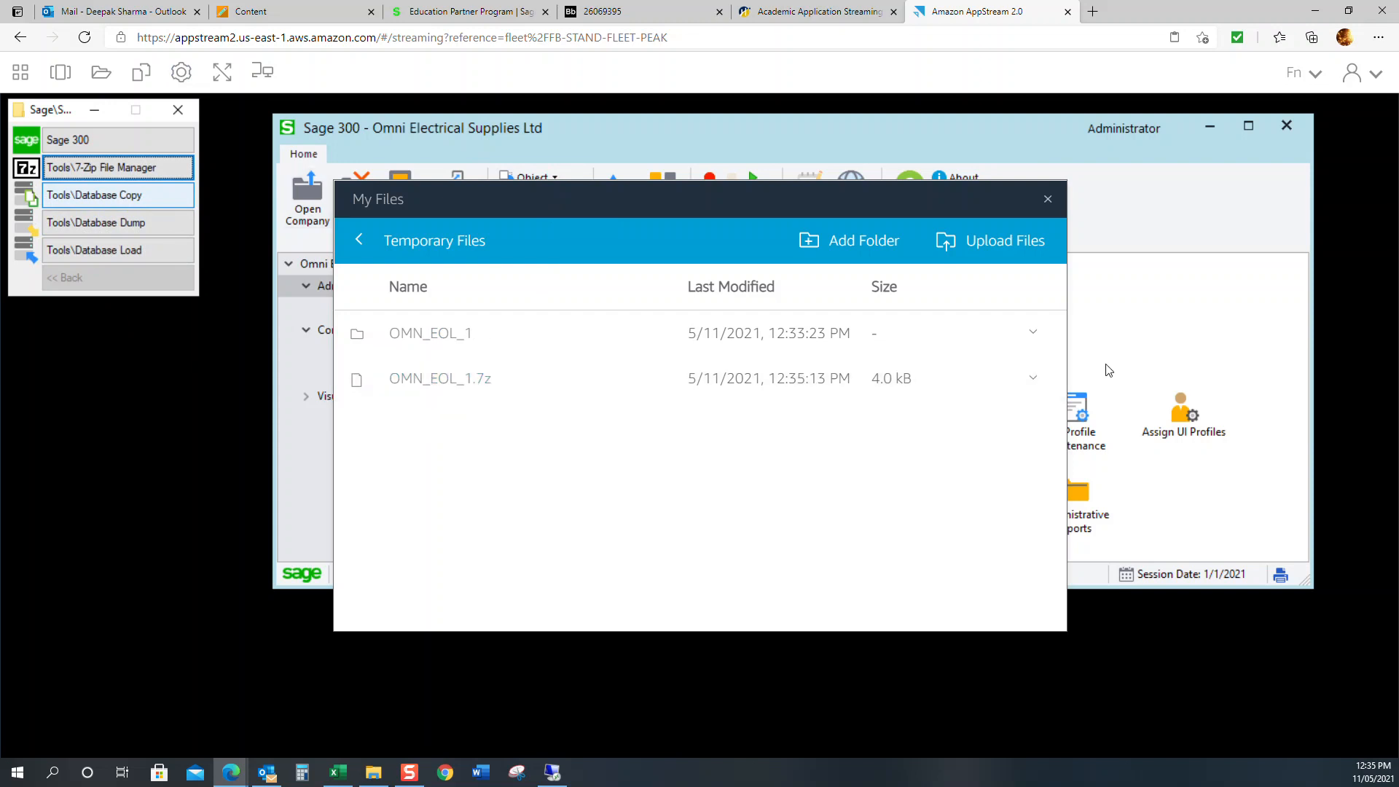
click(1034, 379)
click(1003, 434)
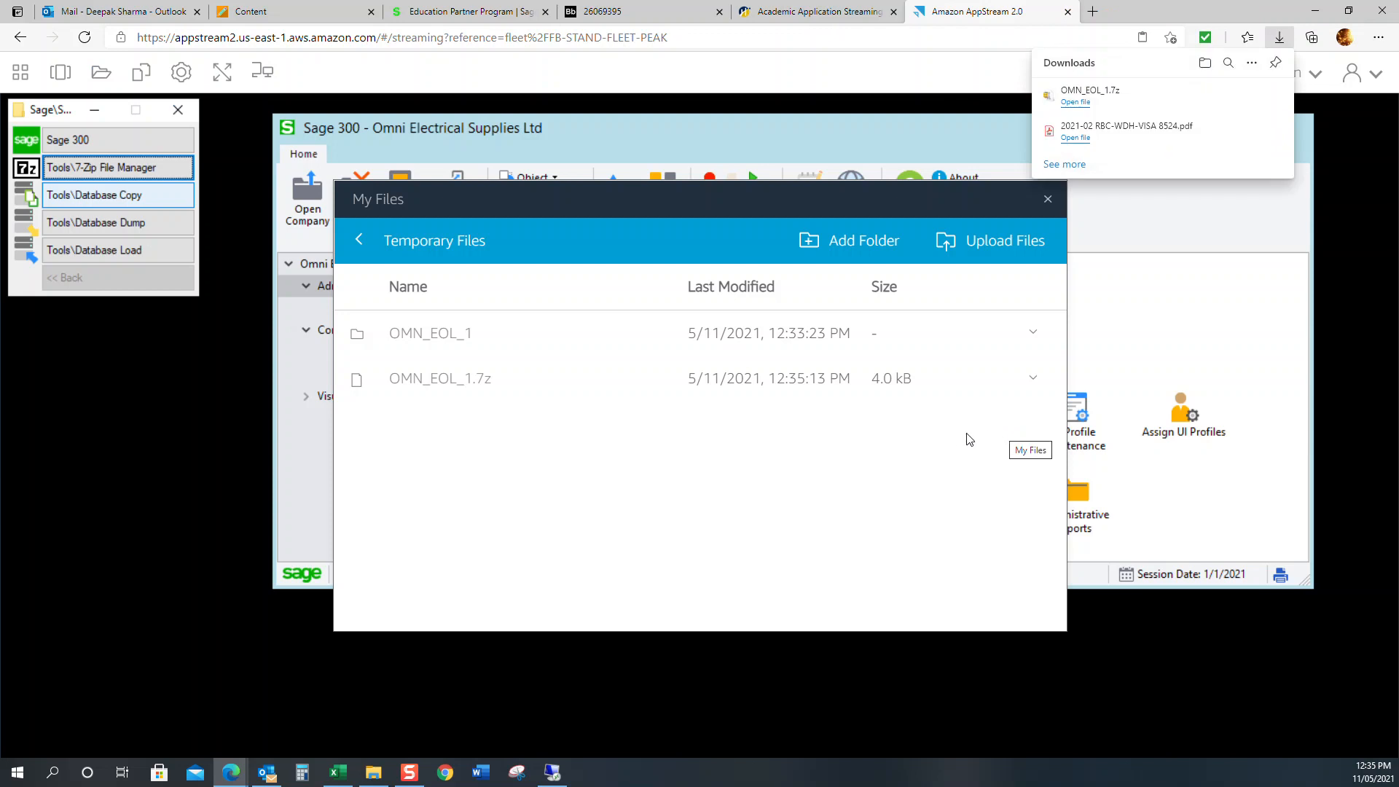
mouse_move(1096, 109)
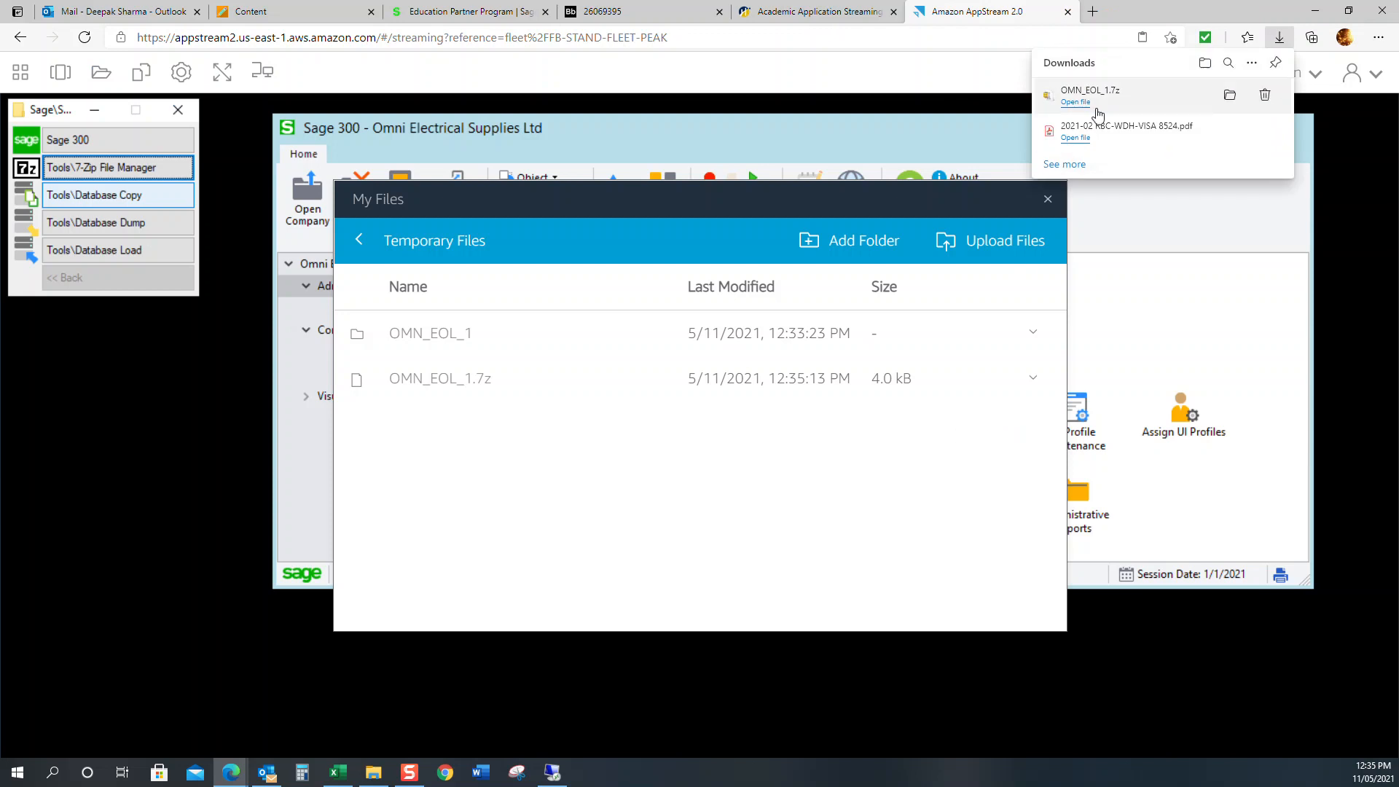
click(1230, 99)
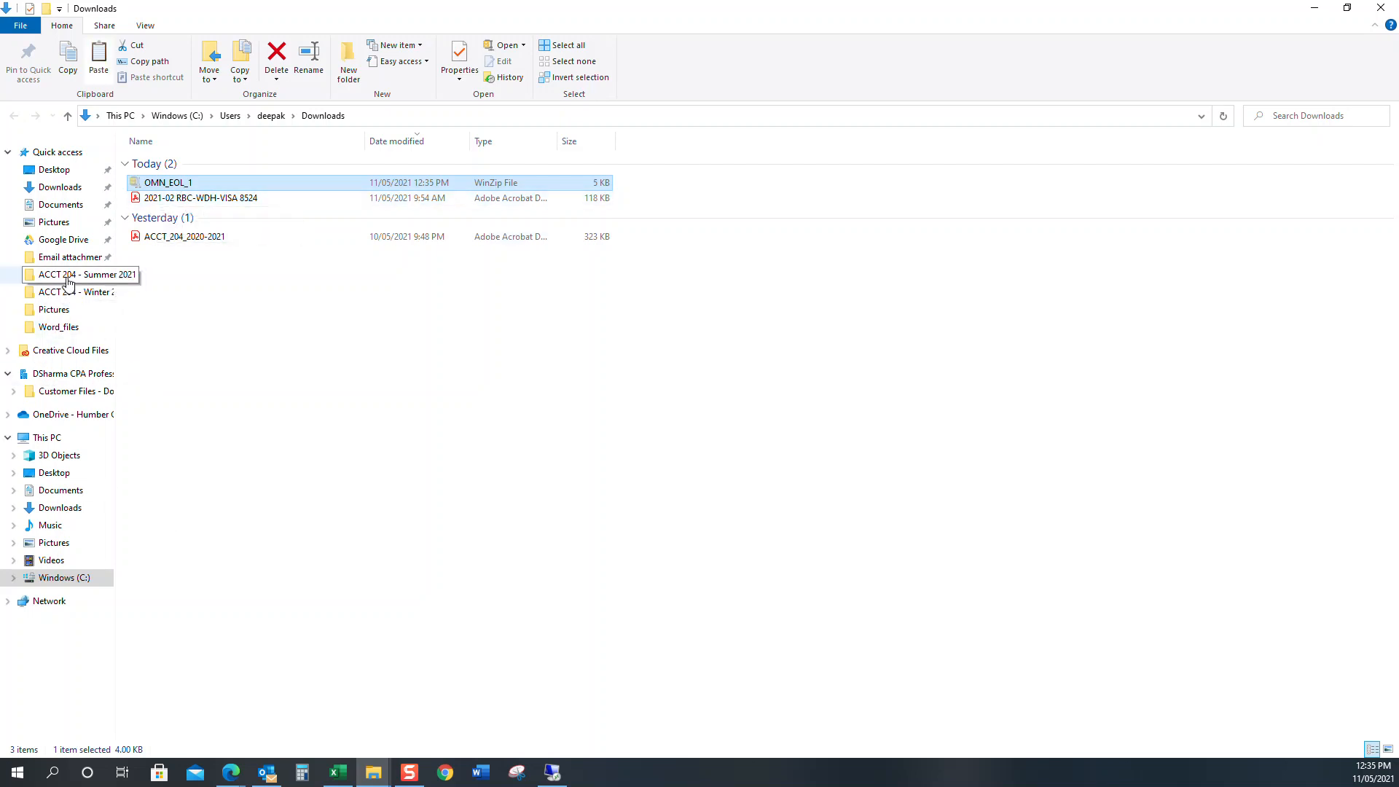
- Paste the downloaded OMN_EOL_1 archive into the Database Backups folder of ACCT 204 on Windows (C:)
click(75, 438)
click(263, 293)
double_click(262, 293)
click(184, 178)
double_click(183, 179)
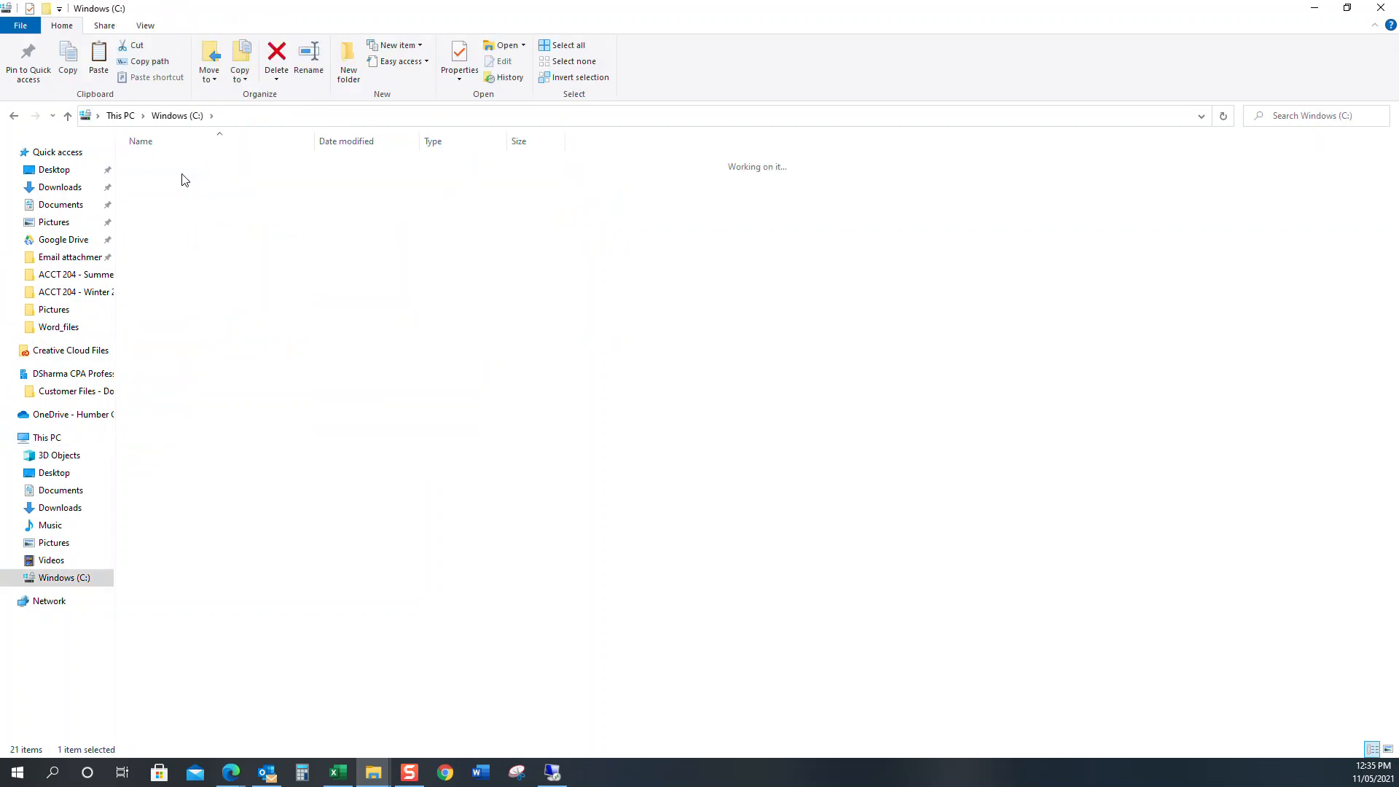
double_click(191, 167)
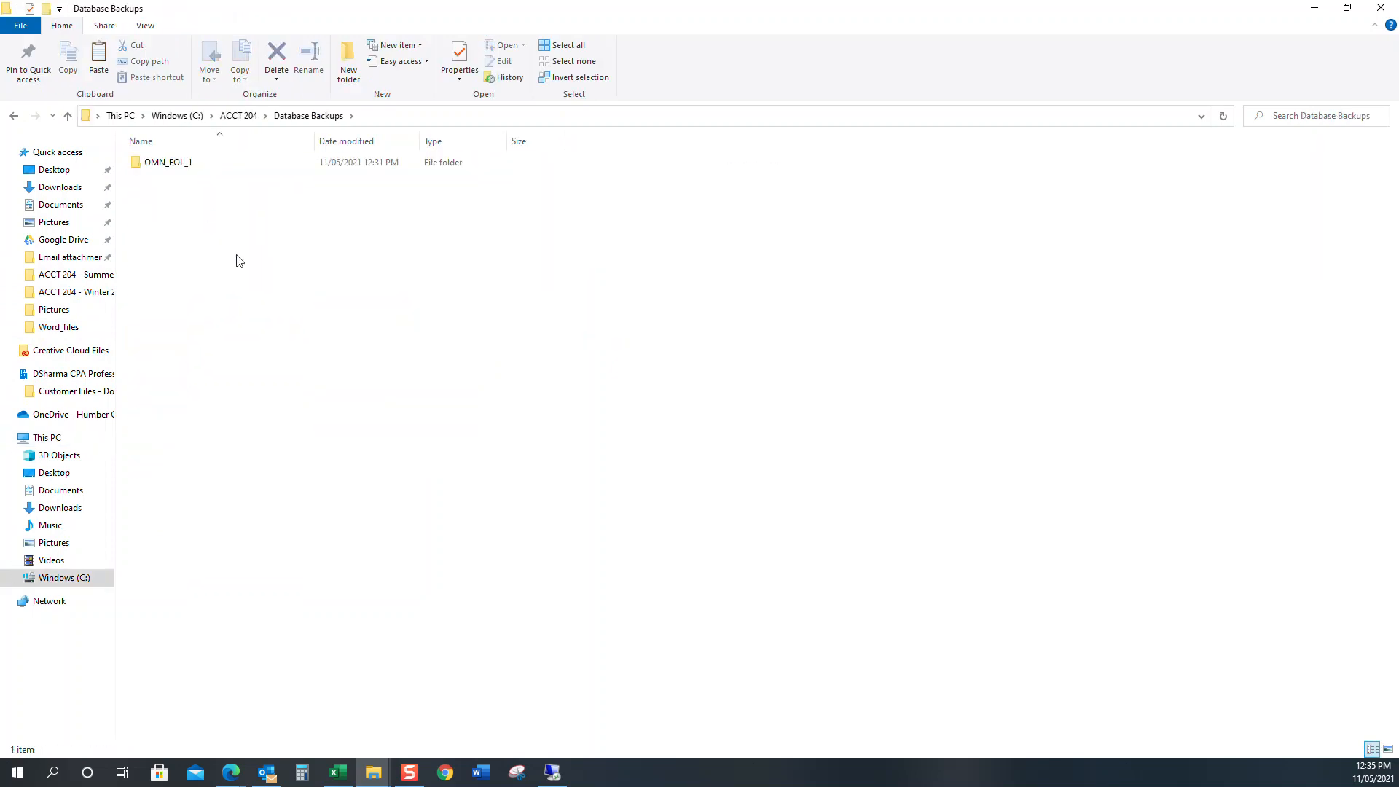
key(ctrl+v)
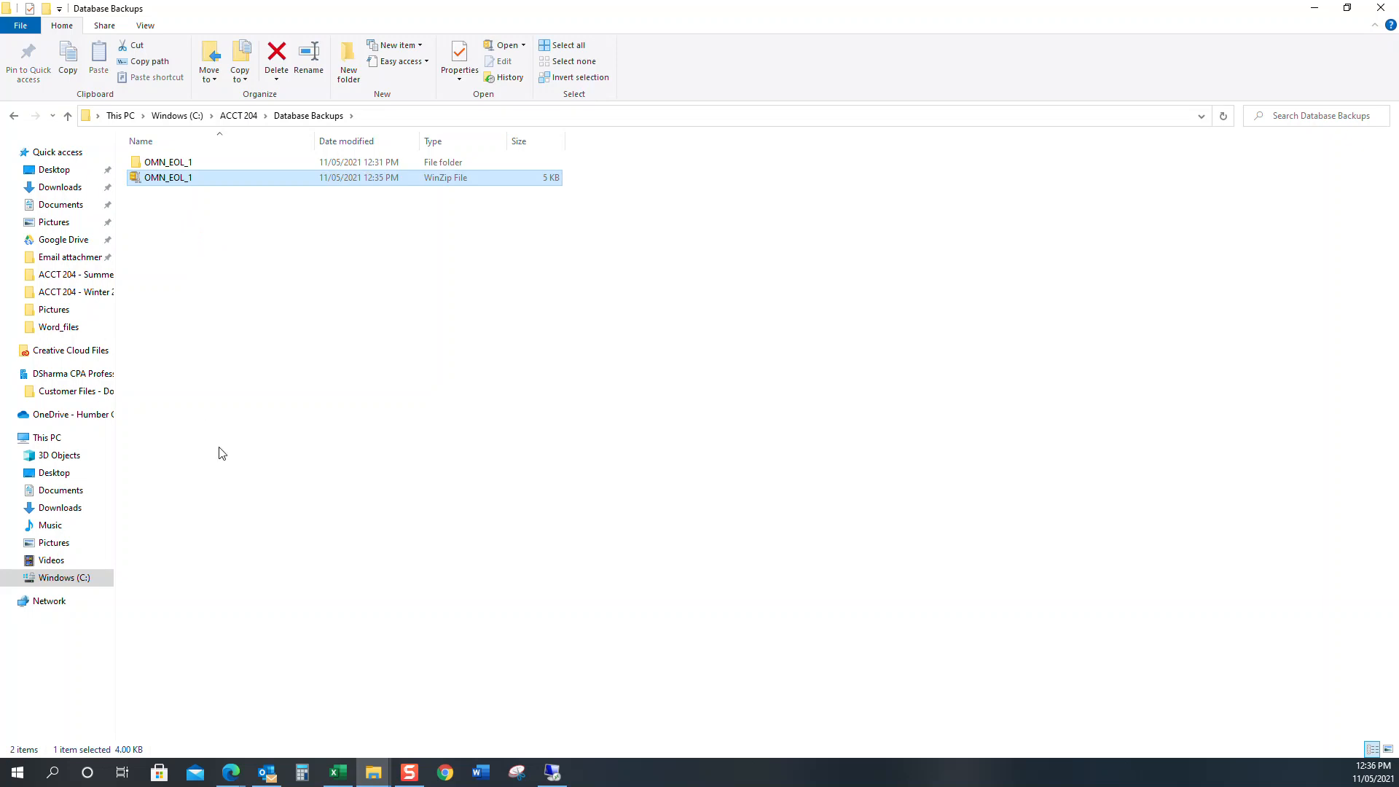
- Check the contents of the local OMN_EOL_1 folder in Database Backups and delete the folder, keeping the archive
double_click(204, 162)
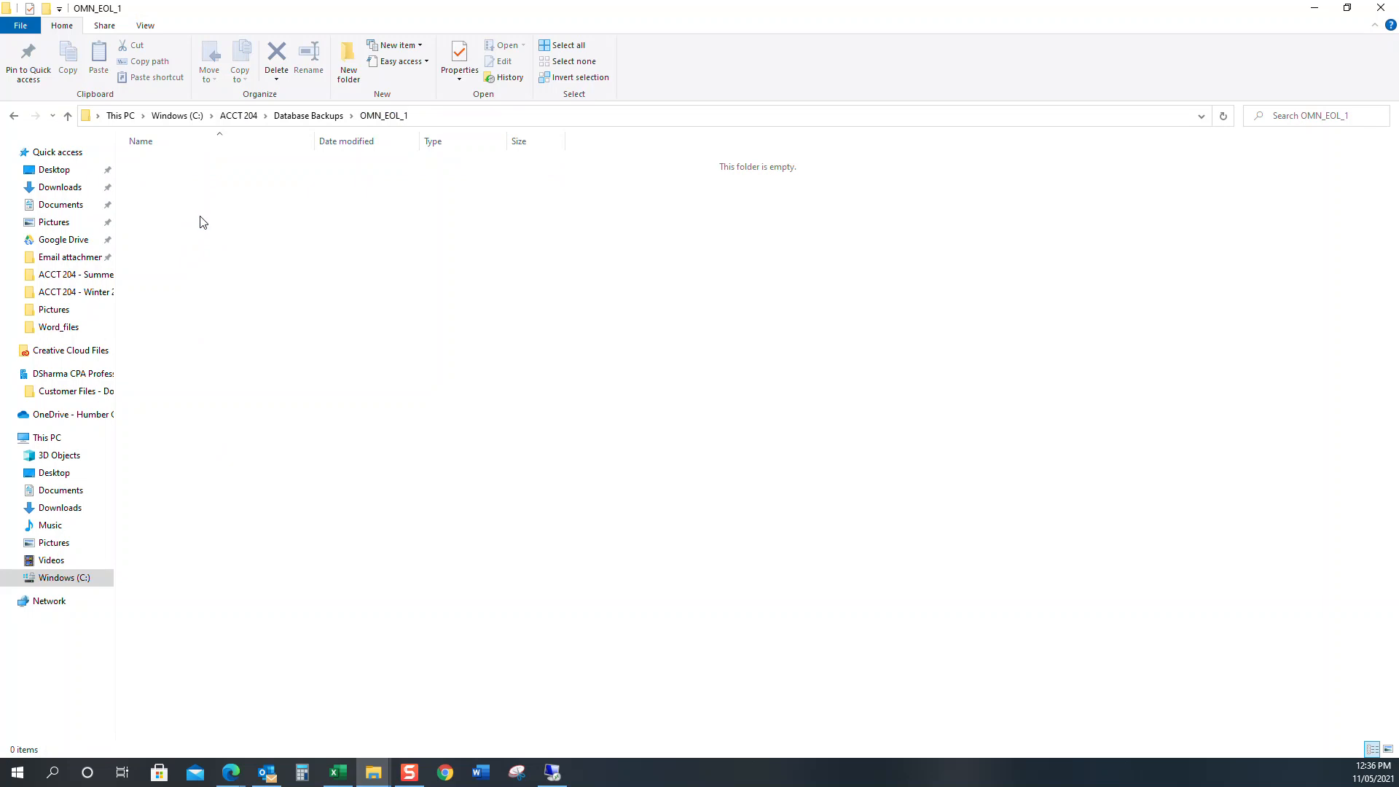
key(alt+Left)
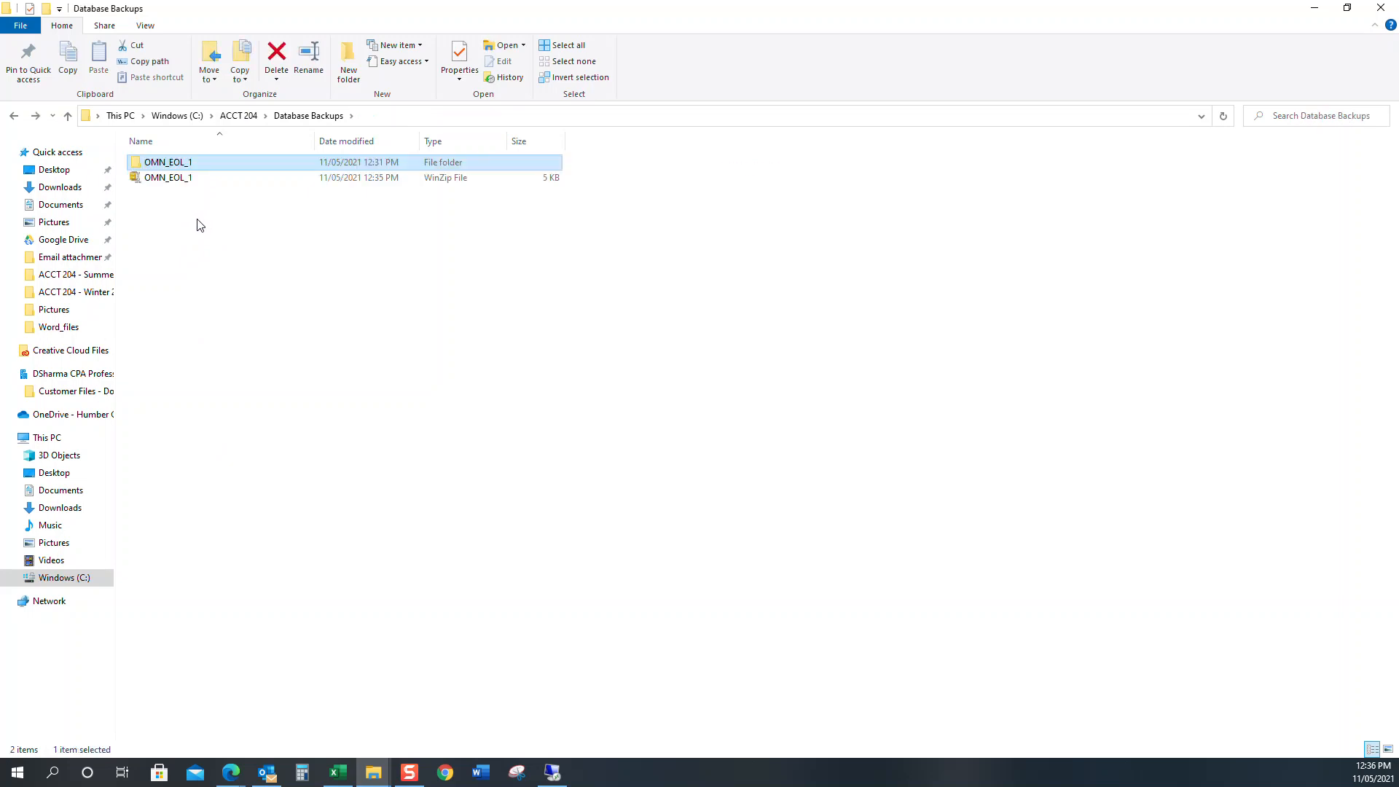
click(188, 182)
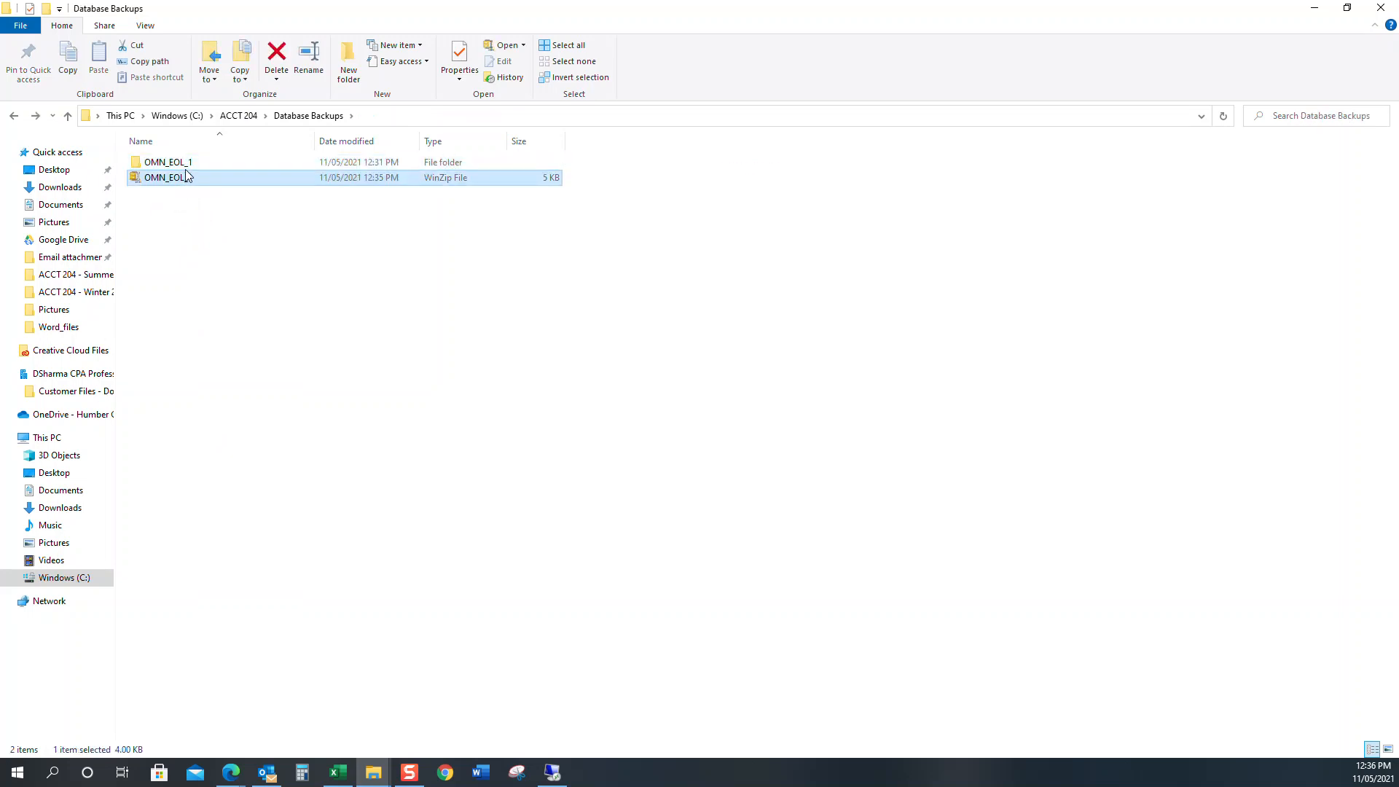
click(189, 167)
key(Delete)
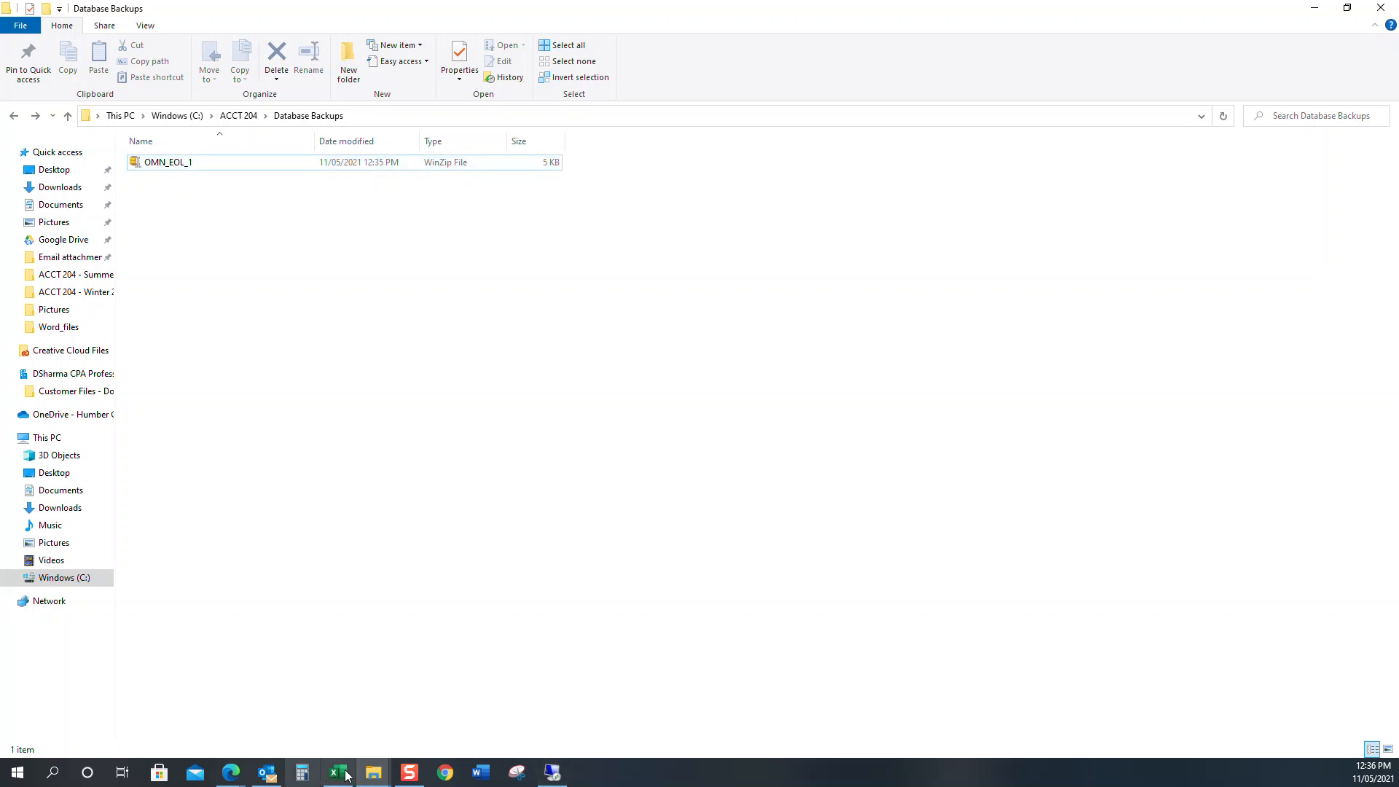
- Return to the AppStream session, close the My Files window, and switch to the course Content page
click(557, 777)
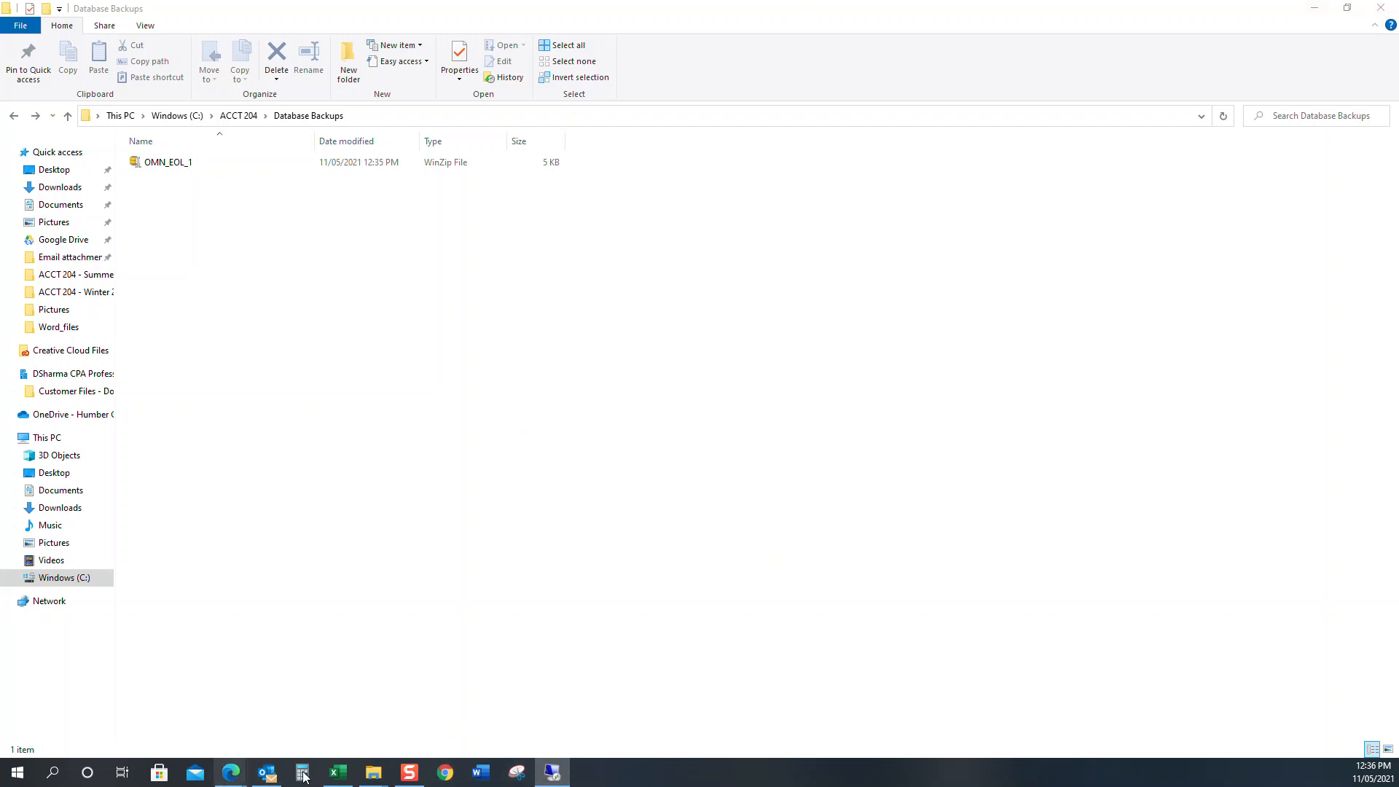
mouse_move(265, 781)
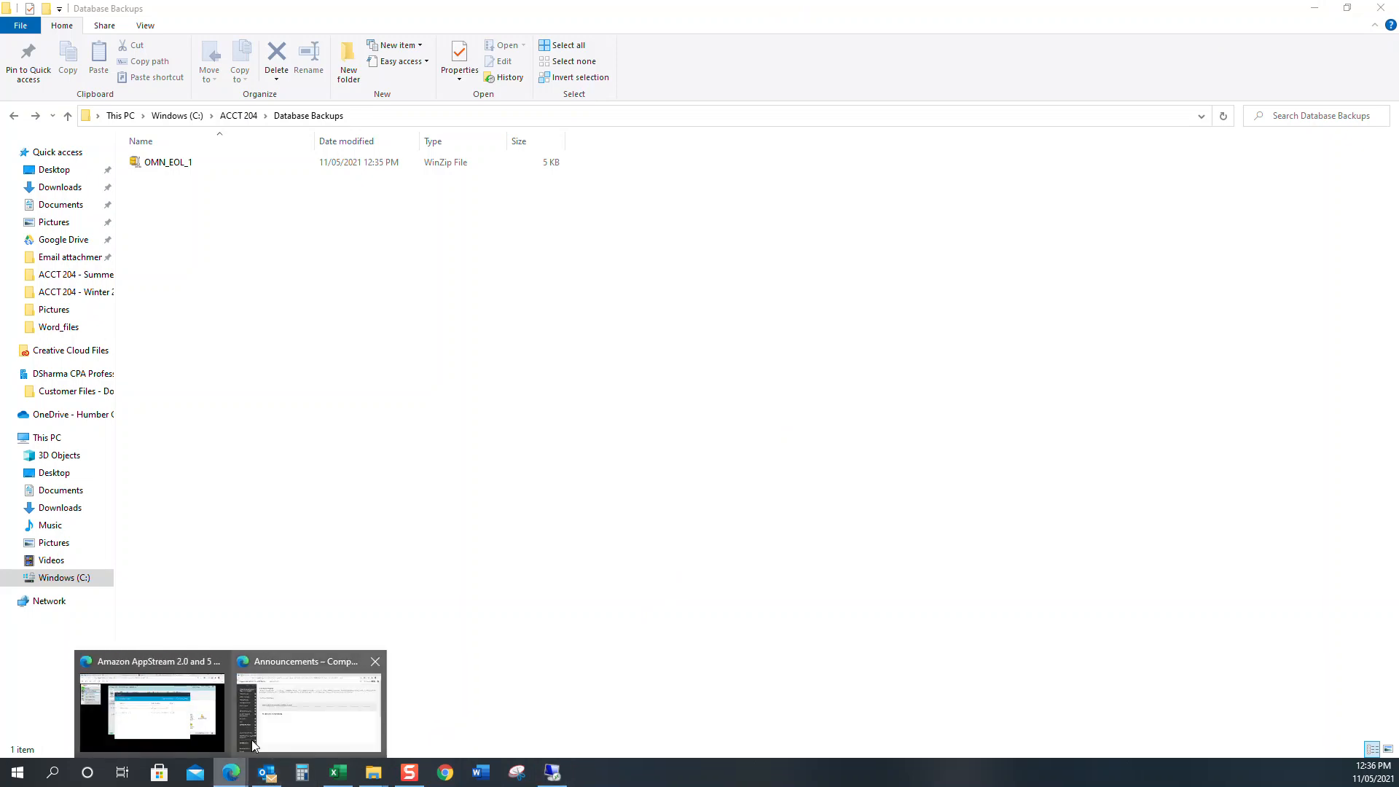
click(179, 712)
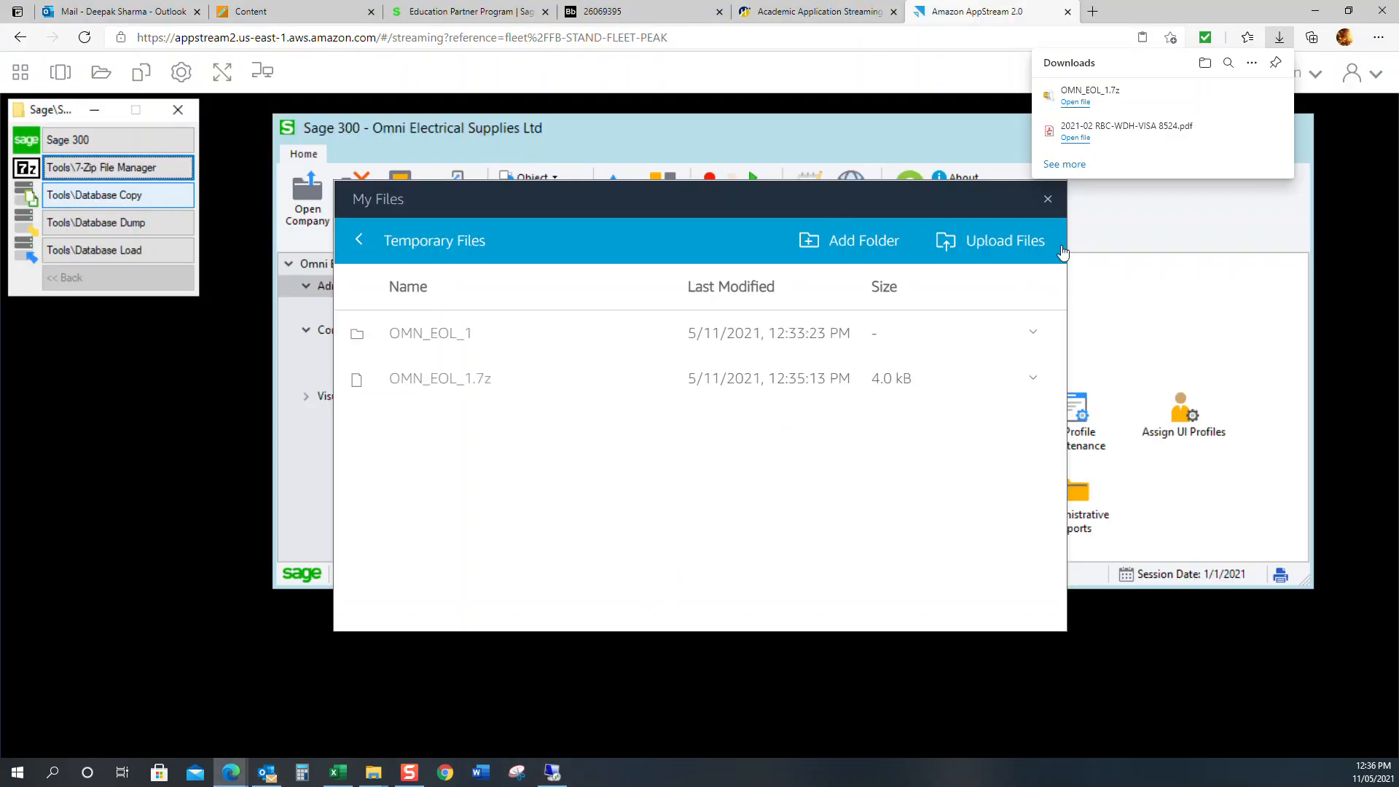
click(1048, 199)
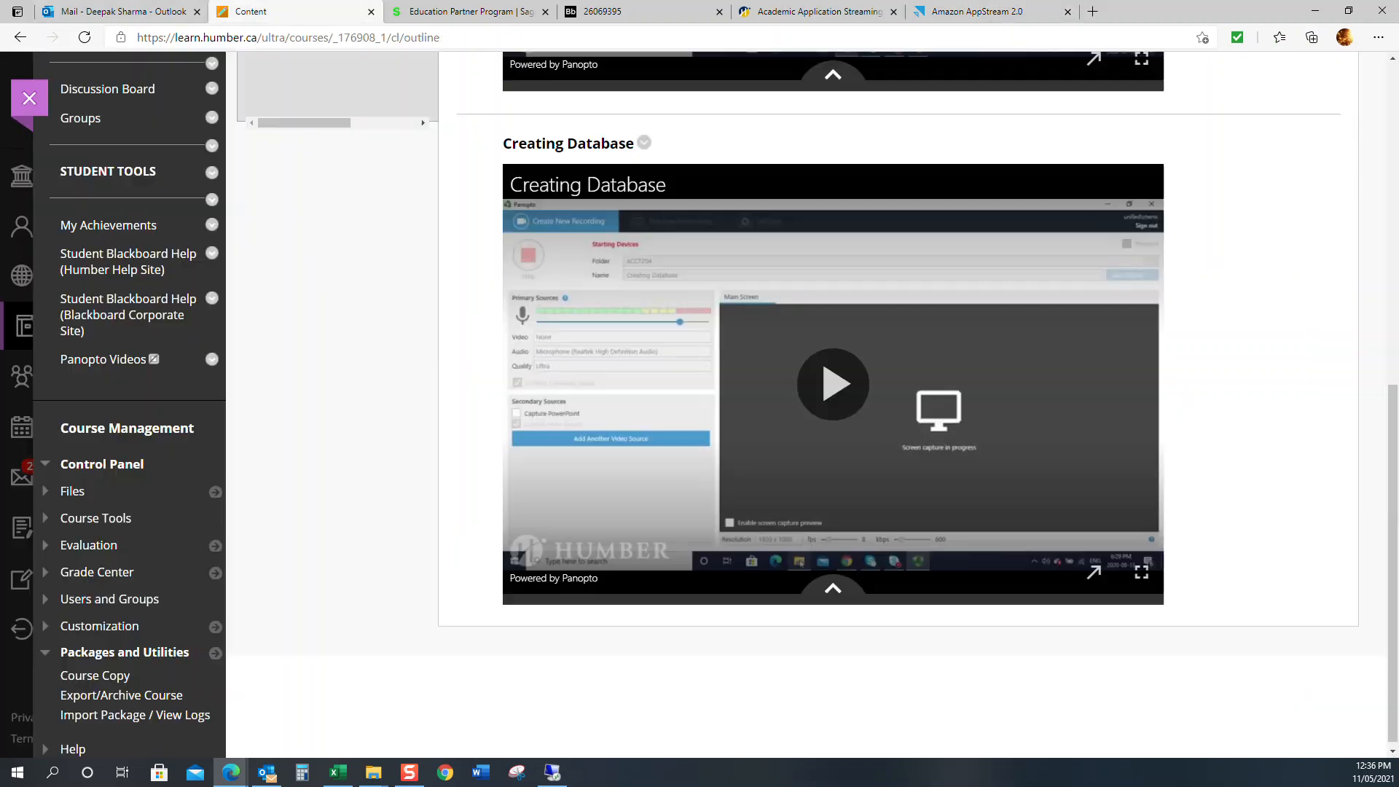
click(291, 11)
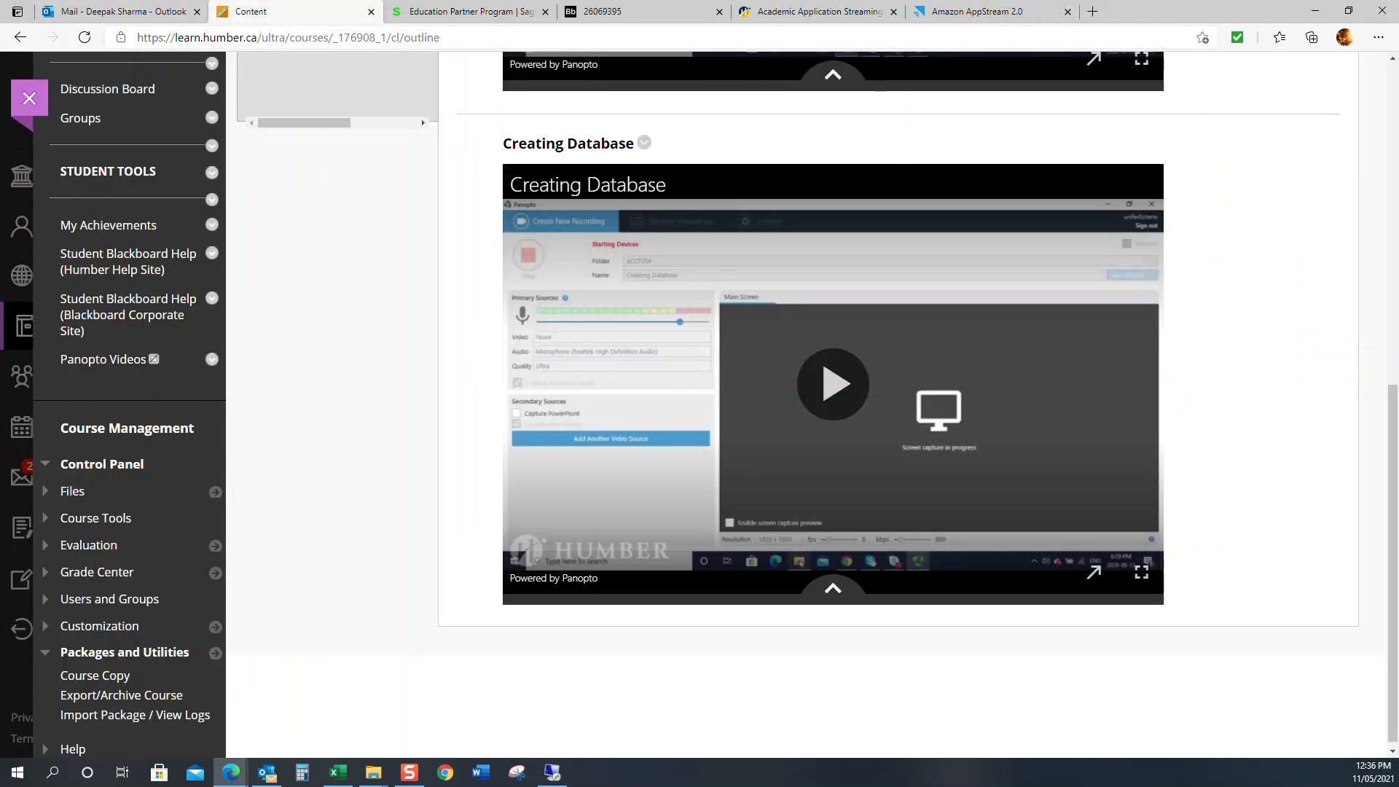
- Switch to the Week 1 instructor's notes and select the Lesson 1 exercise list from Ex 1-1 through Database load
click(598, 11)
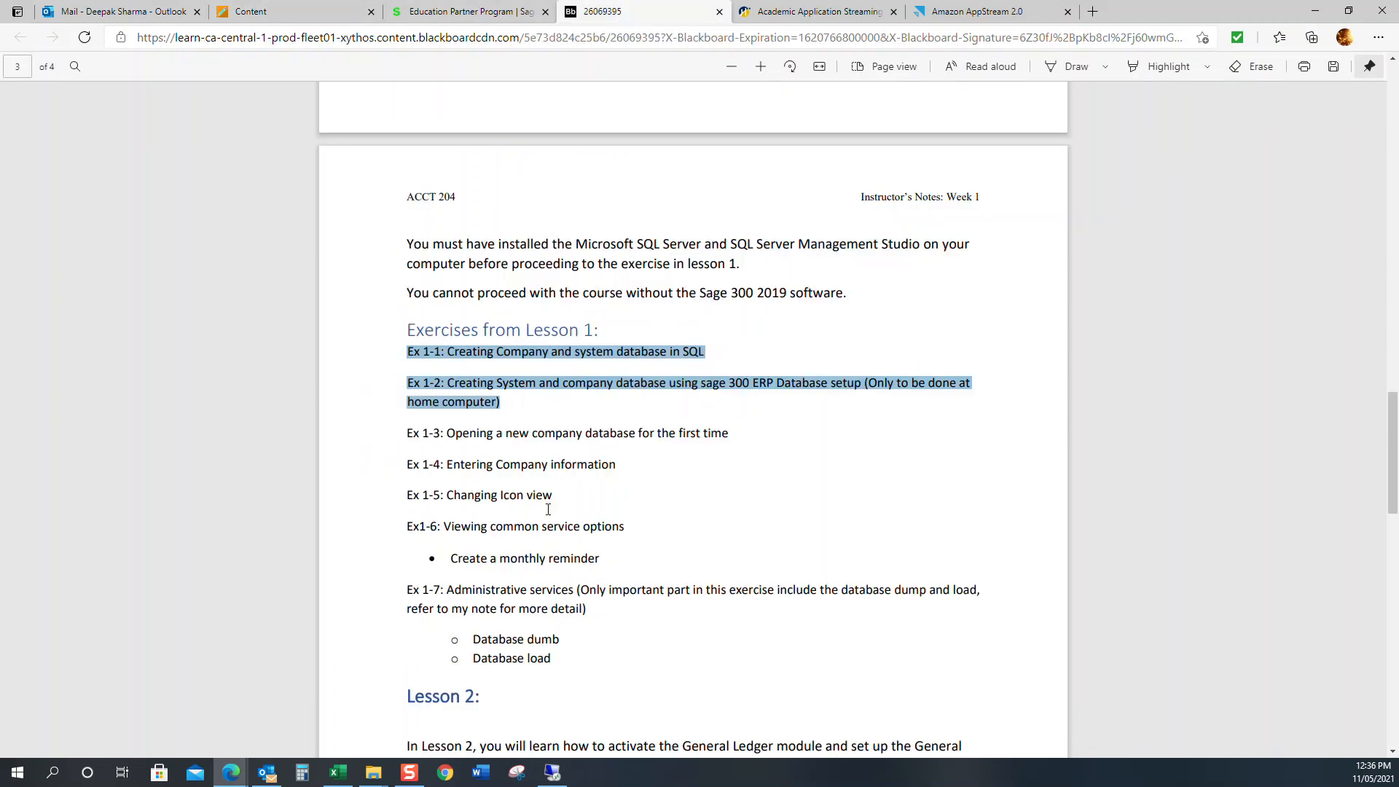
scroll(472, 498, down, 2)
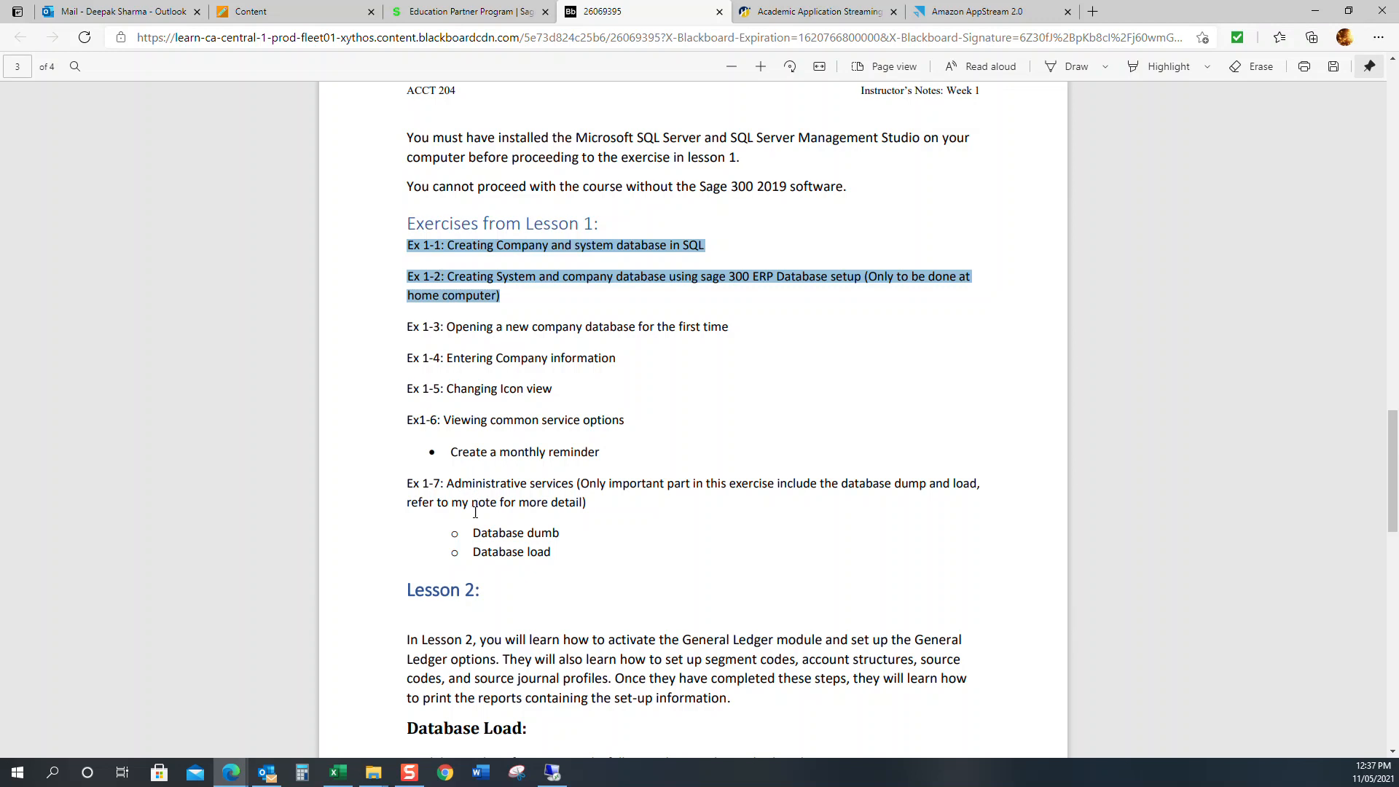
drag(553, 552, 398, 248)
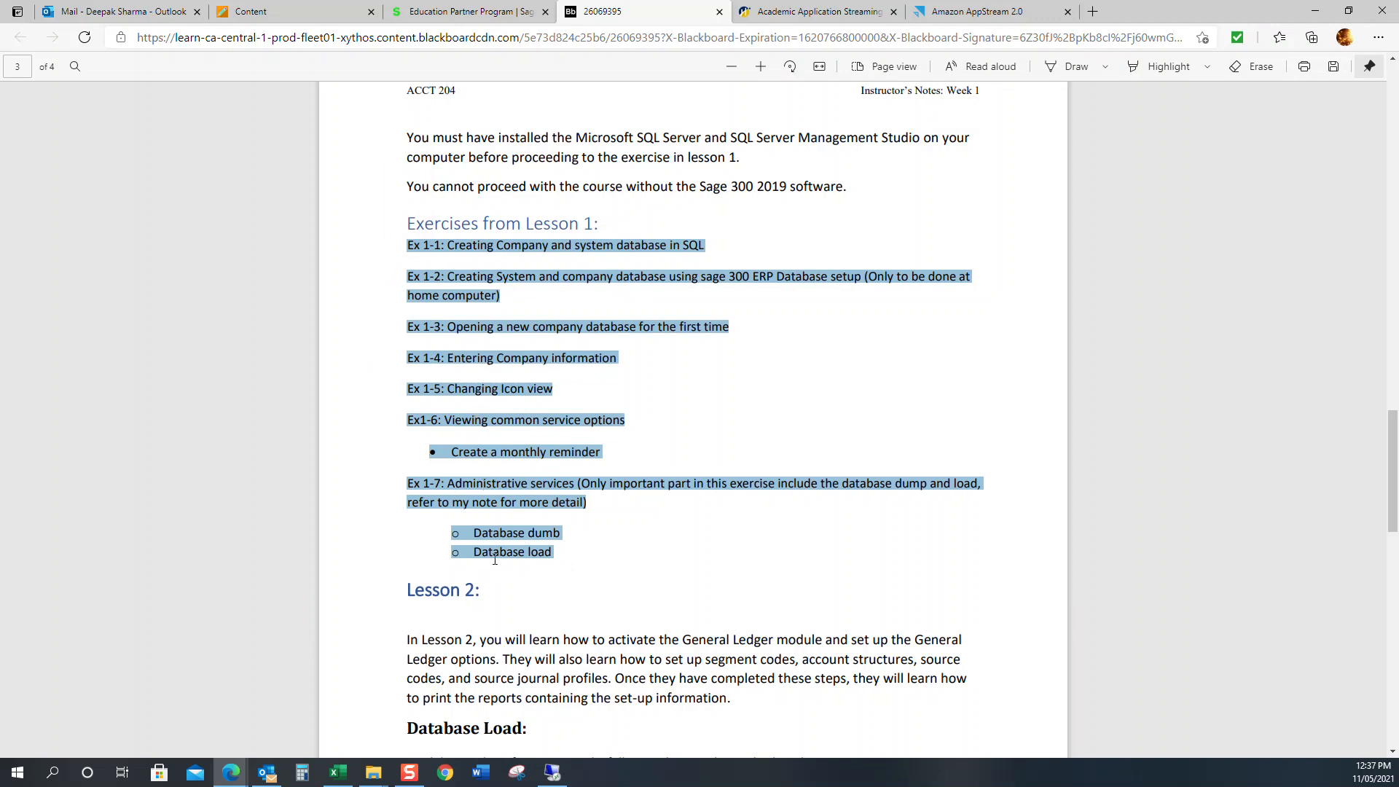
- Select the Database Load heading and its instruction under Lesson 2, and review it against the Lesson 1 database exercises
scroll(499, 556, down, 6)
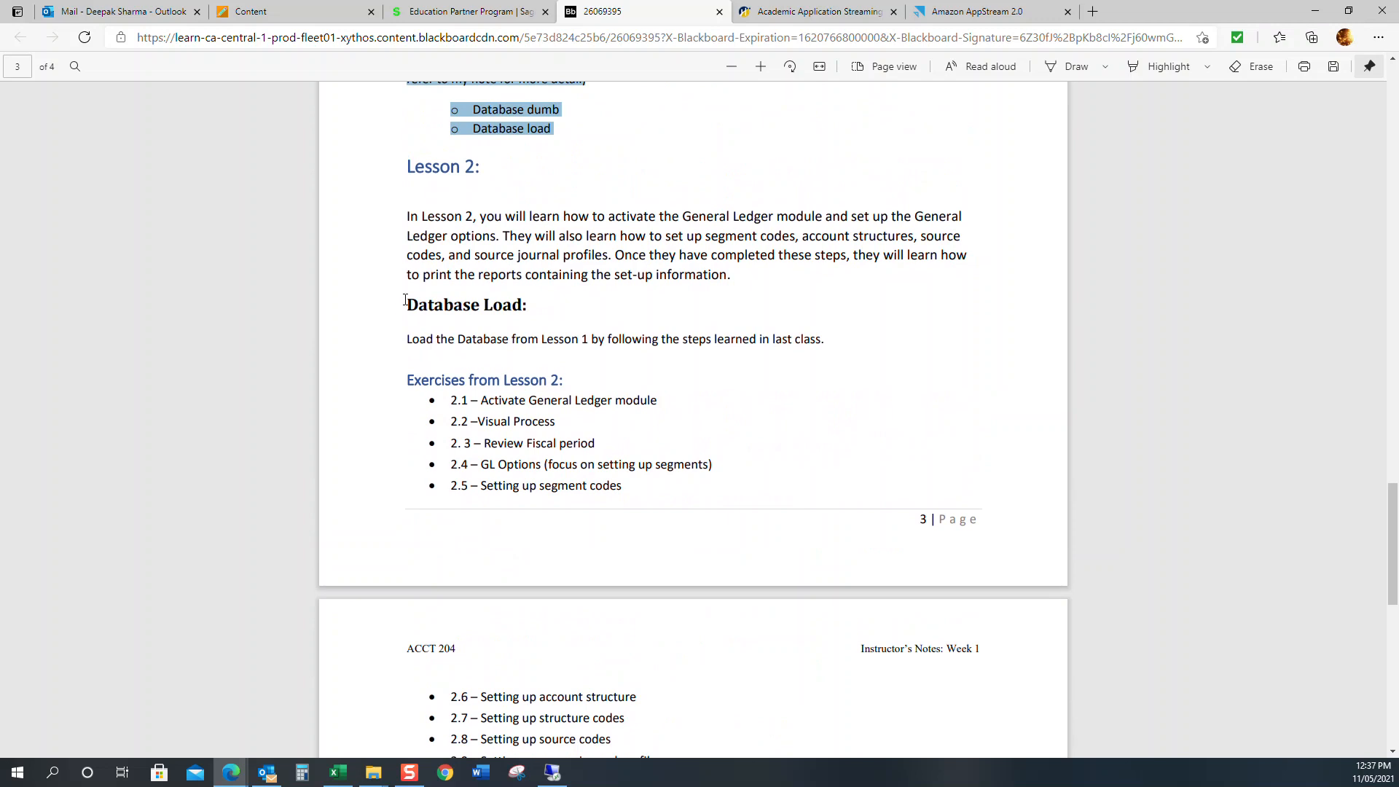
drag(409, 303, 816, 323)
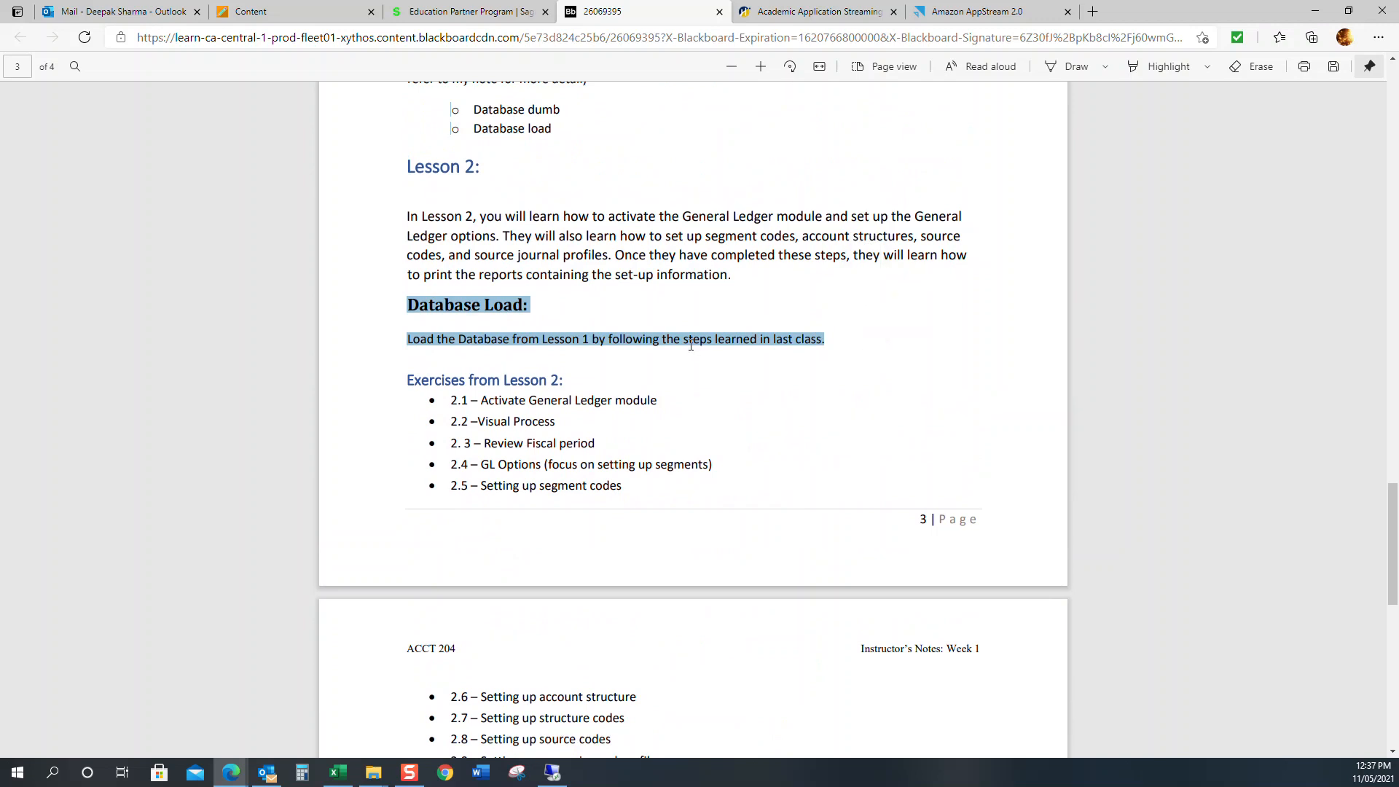
scroll(678, 348, up, 3)
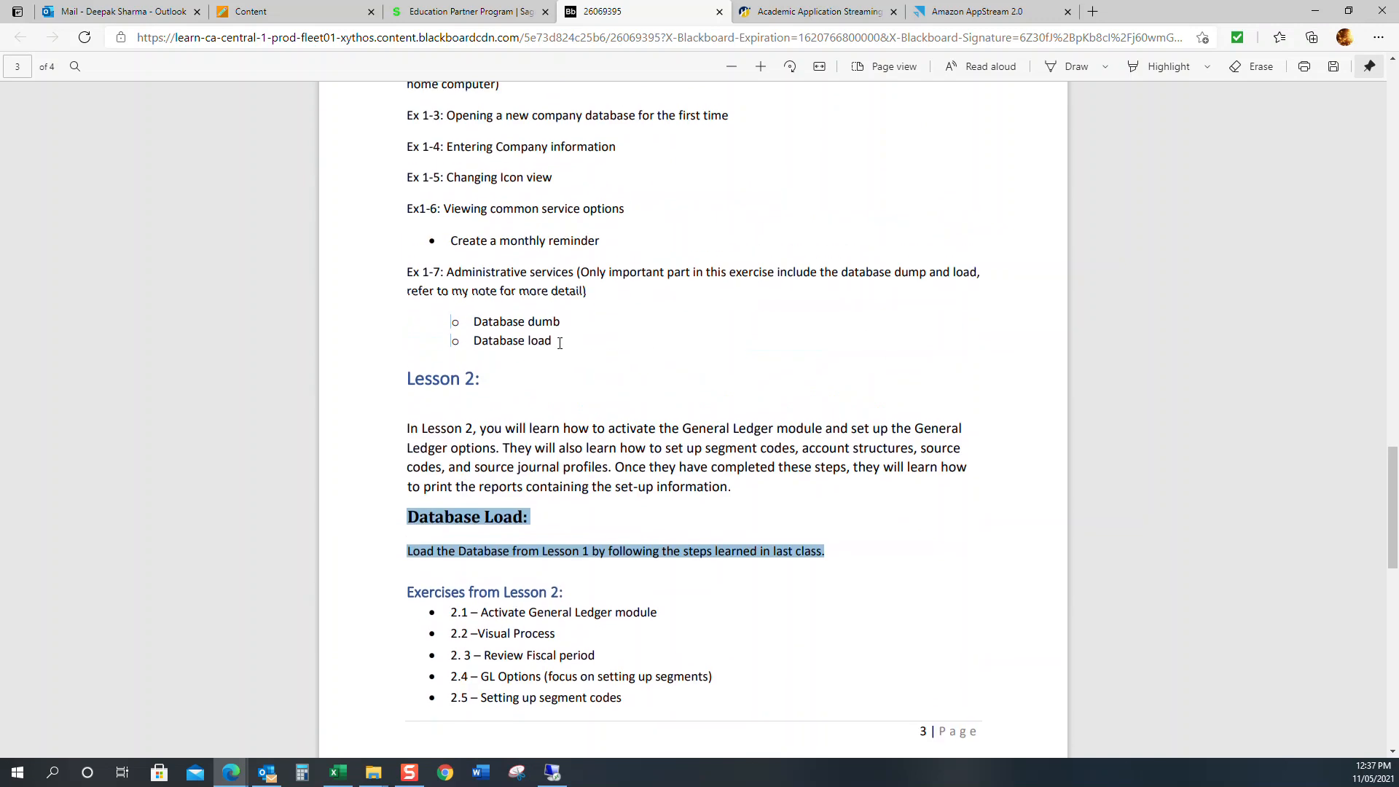